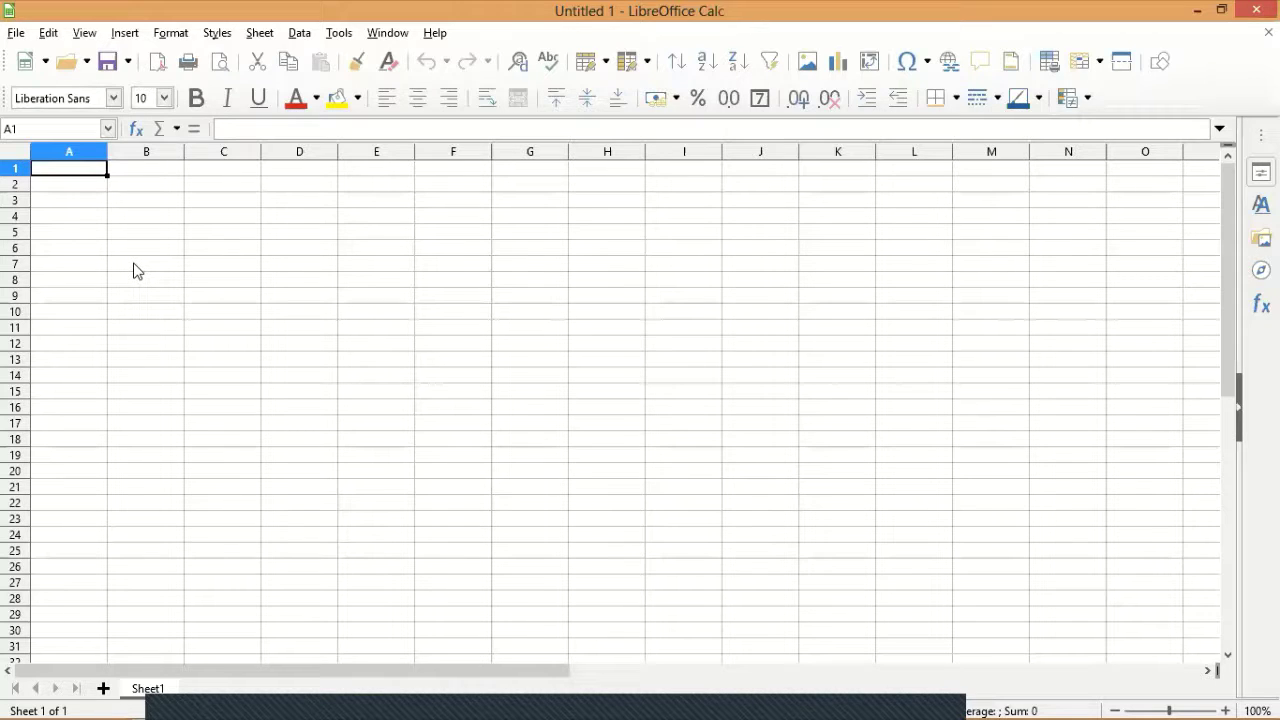
# - Enter AUTOCOMPLETE in cell A1 and fit column A's width to the text
pyautogui.write('AUTOC')
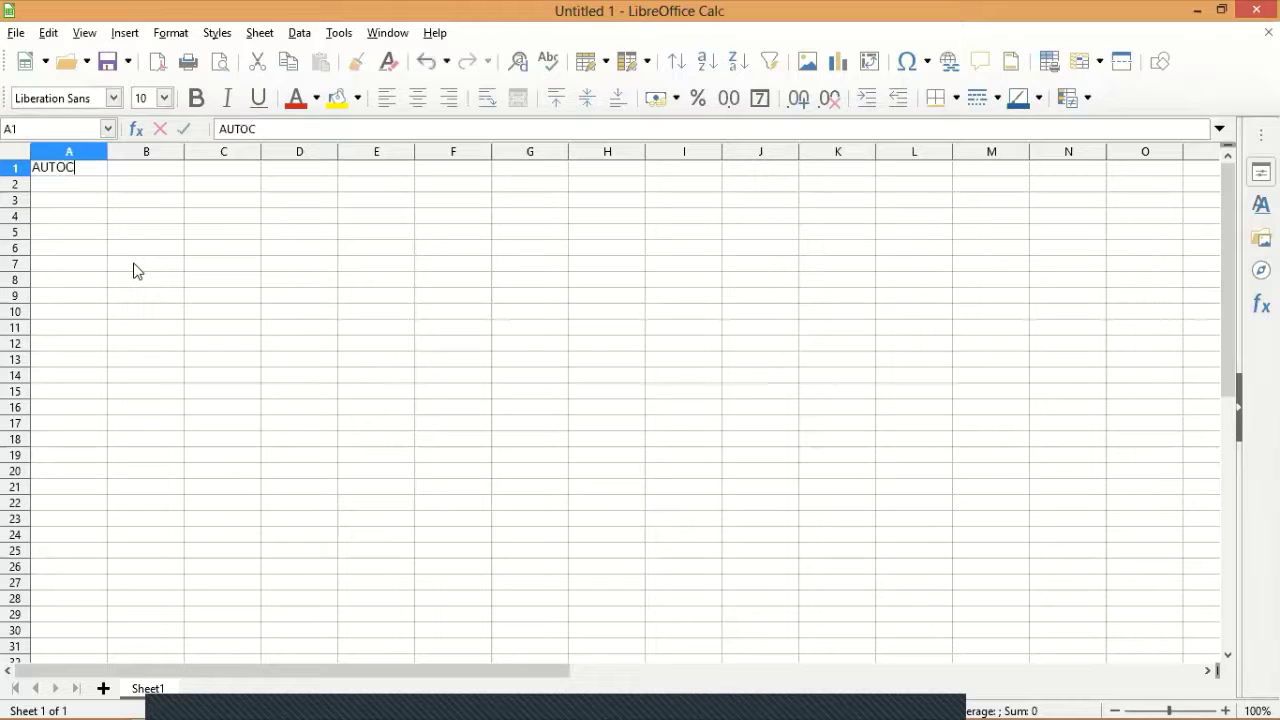
pyautogui.write('OMPLEET')
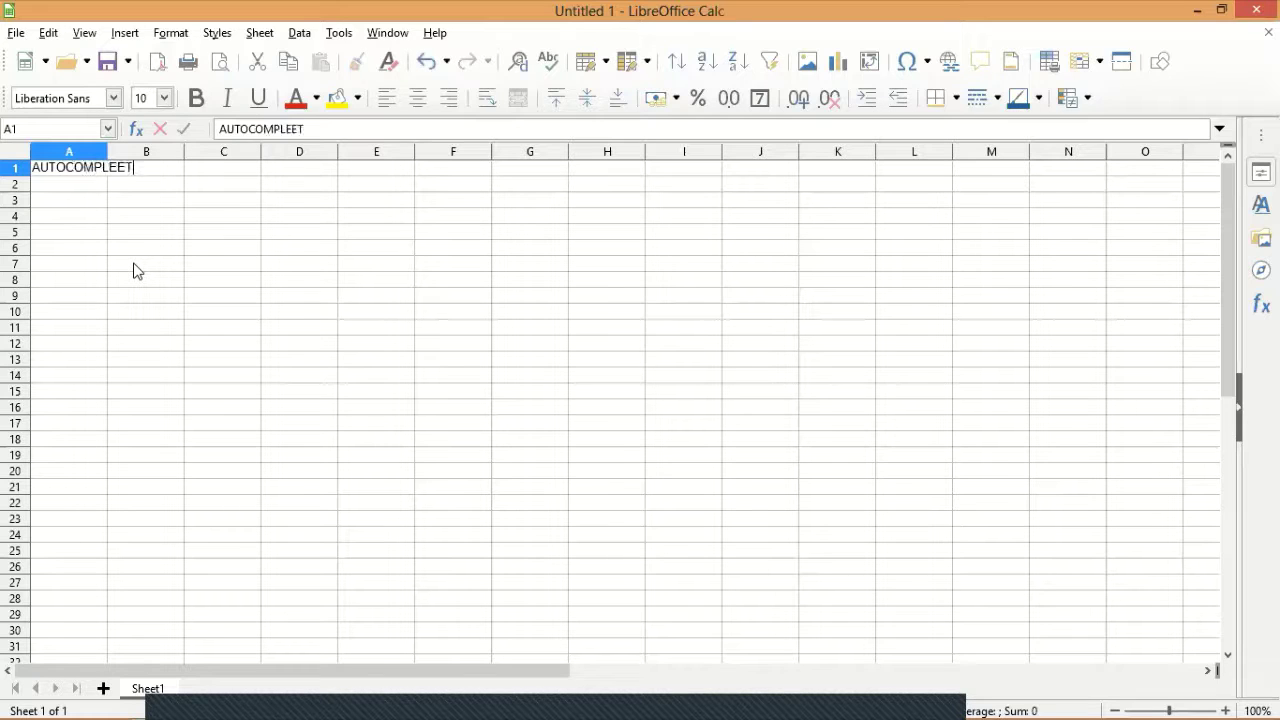
pyautogui.press('BackSpace')
pyautogui.write('E')
pyautogui.press('Return')
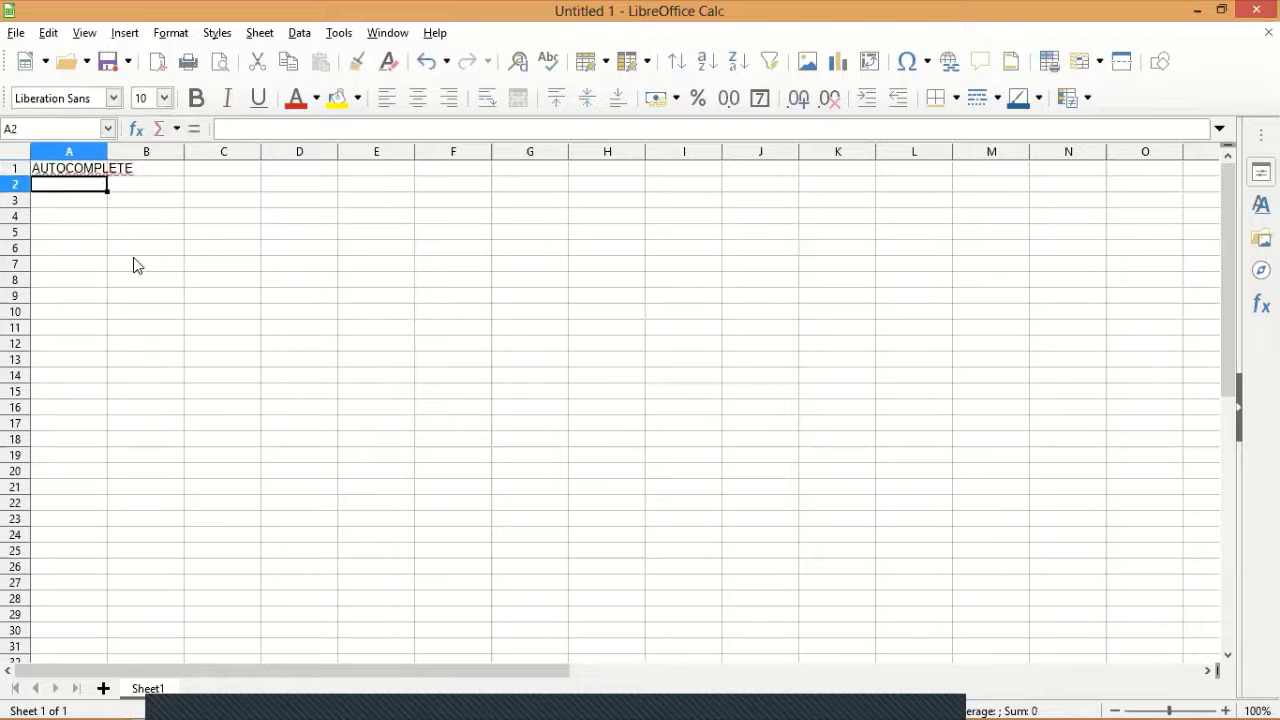
pyautogui.doubleClick(107, 151)
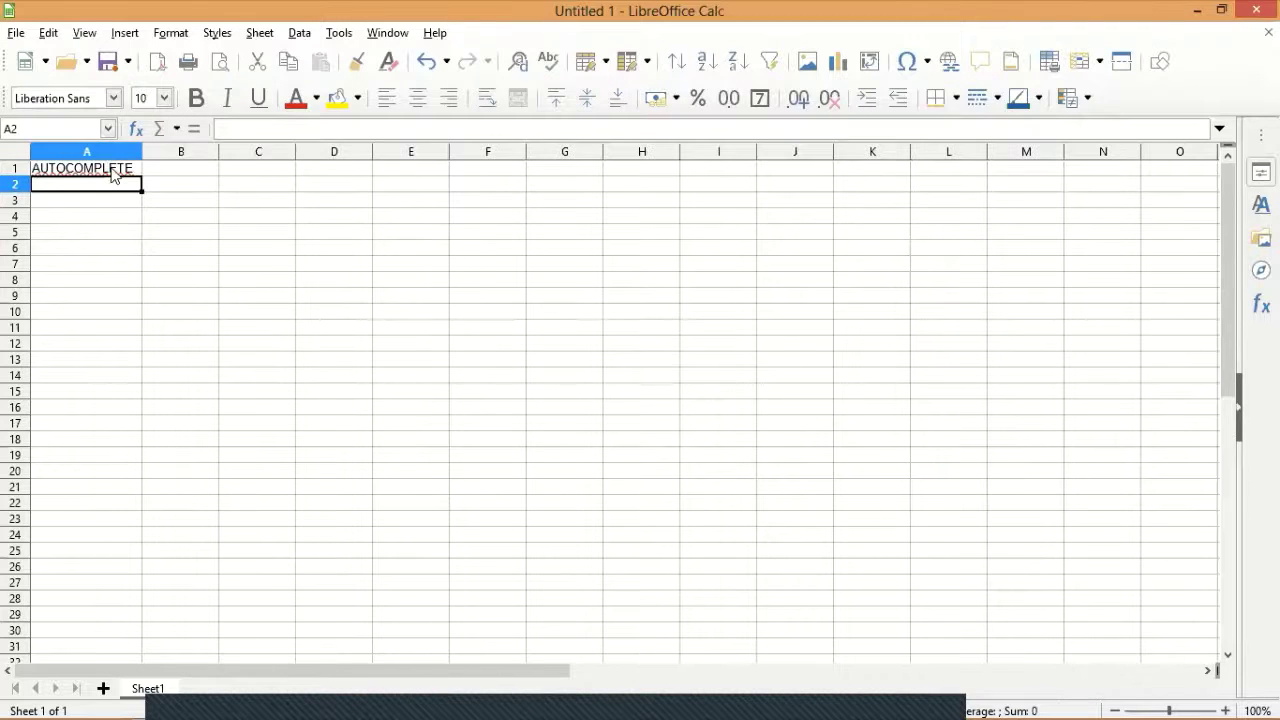
# - Enter SERIES FILLING in cell A2, correcting any misspelling in the entry
pyautogui.press('Up')
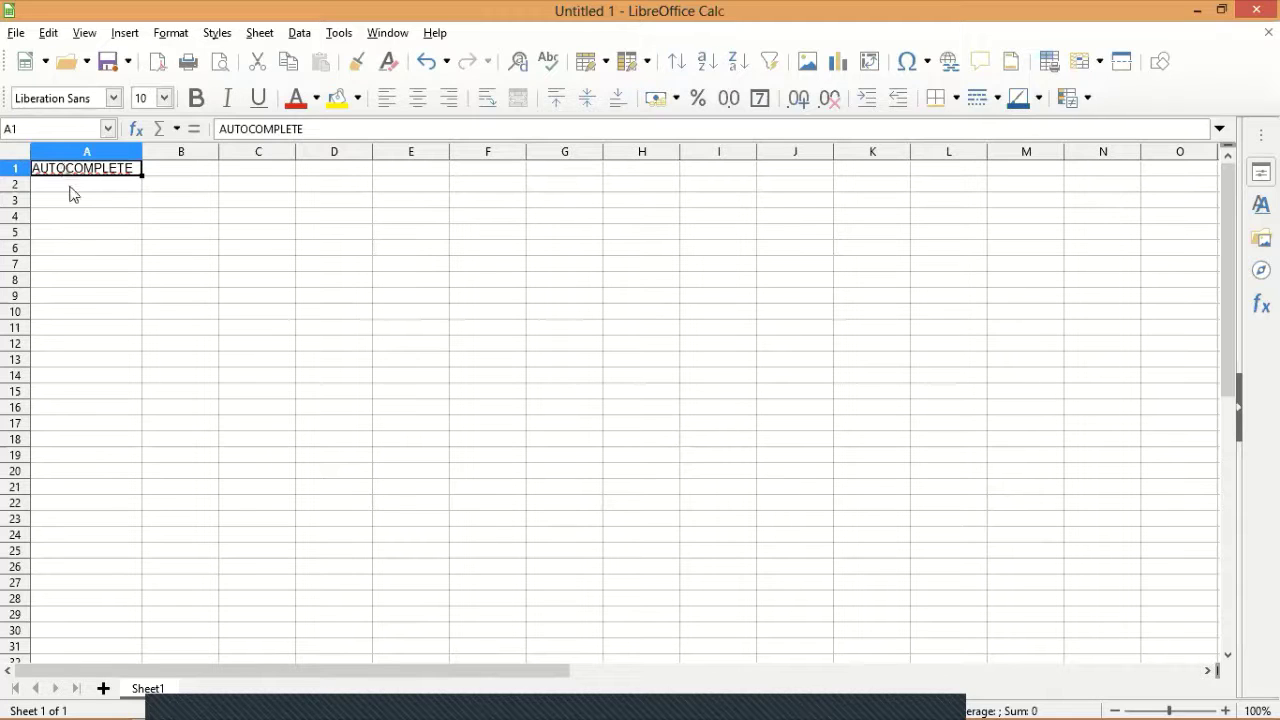
pyautogui.press('Return')
pyautogui.write('SE')
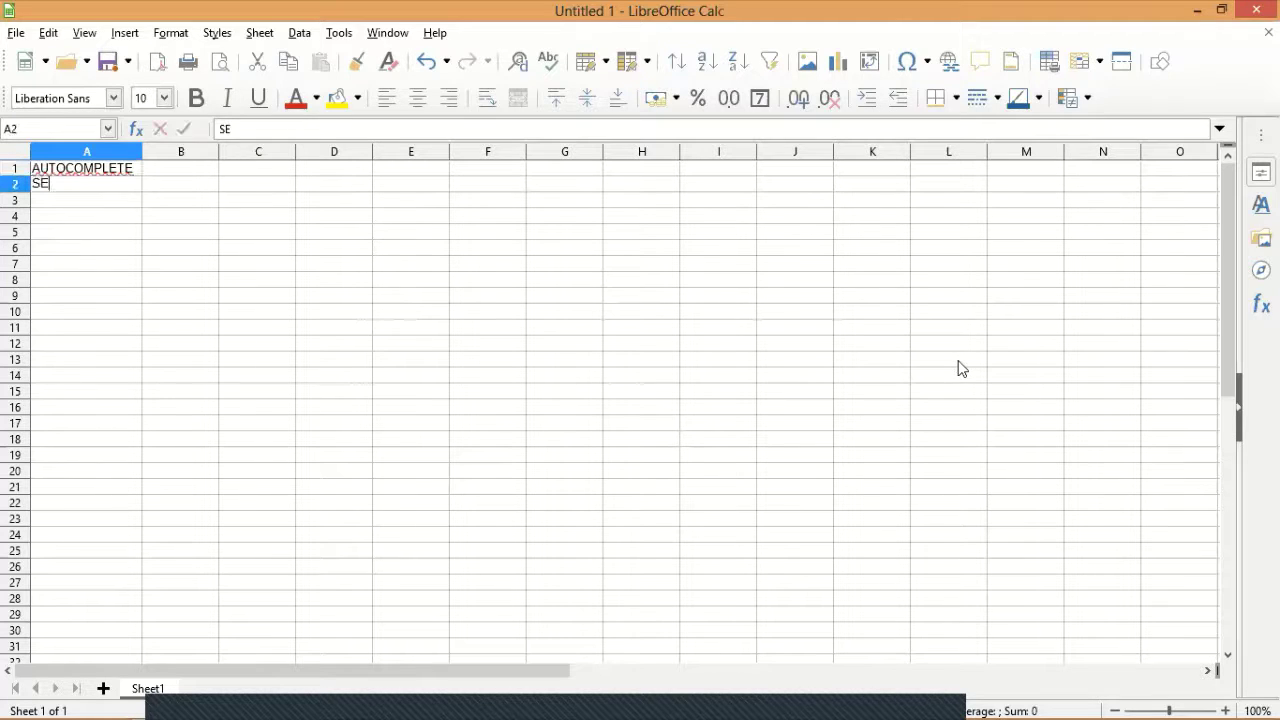
pyautogui.write('RIES F')
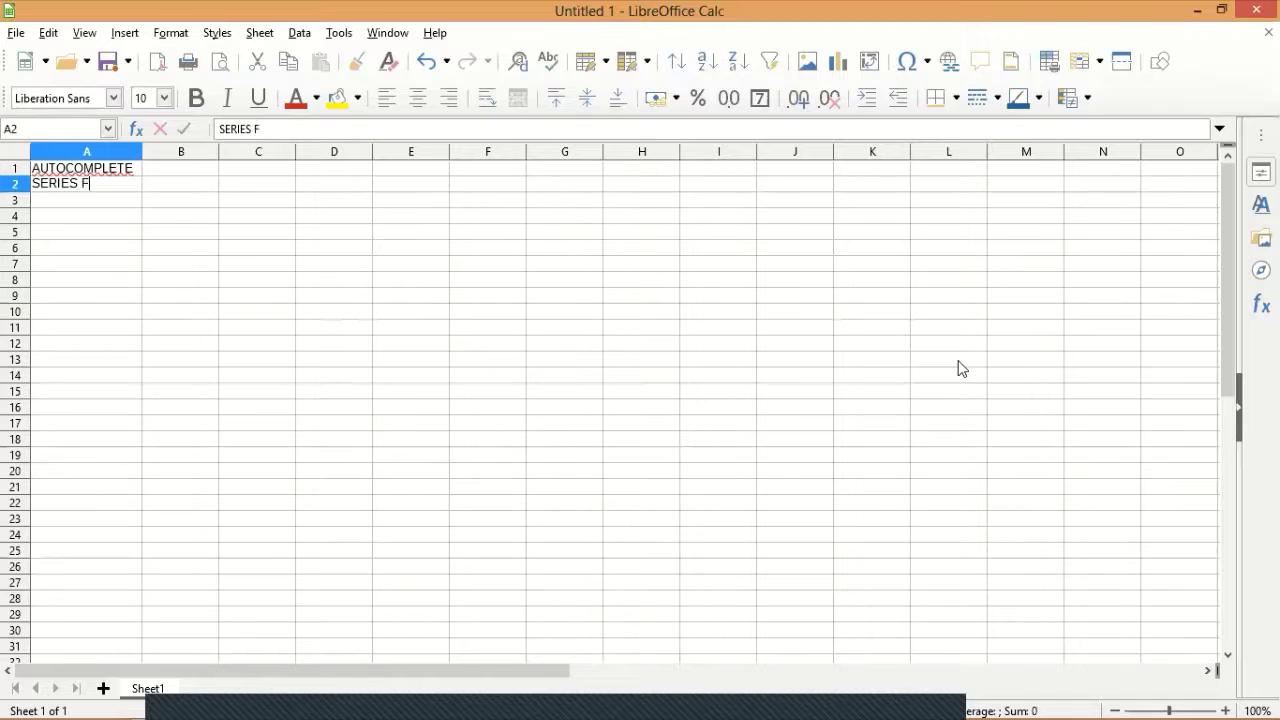
pyautogui.write('ILLIN')
pyautogui.write('F')
pyautogui.press('Return')
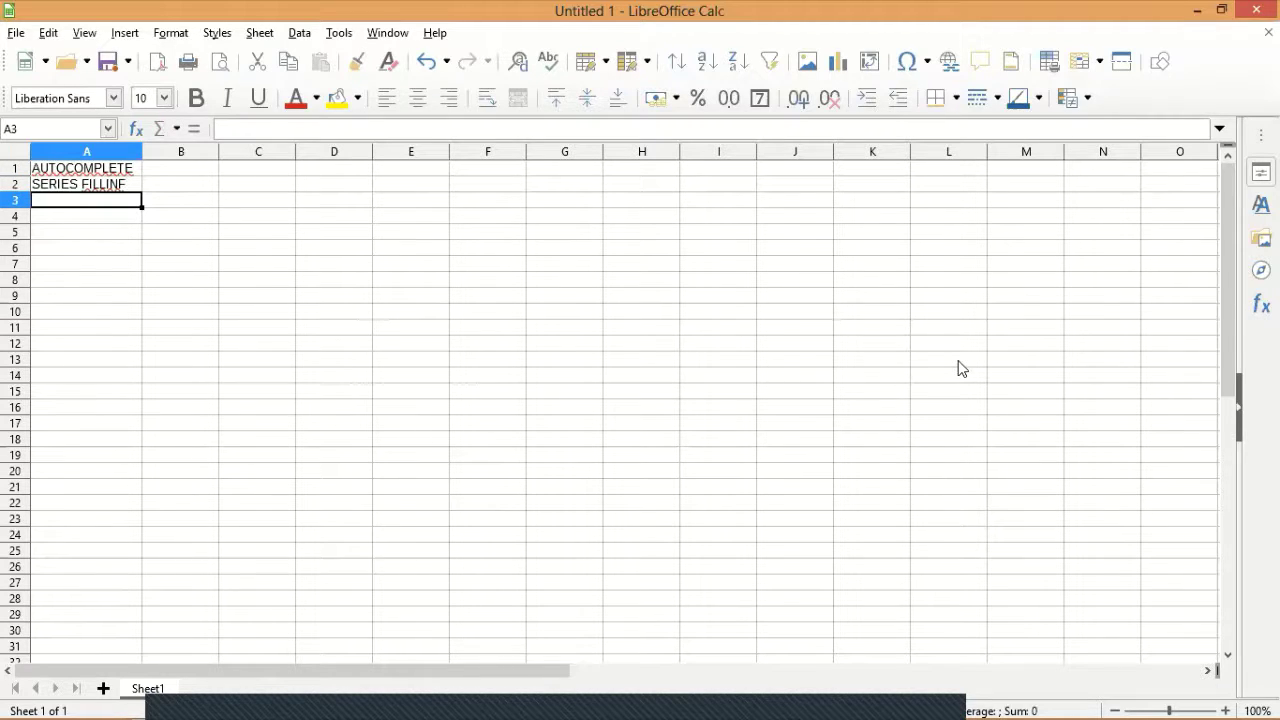
pyautogui.press('Up')
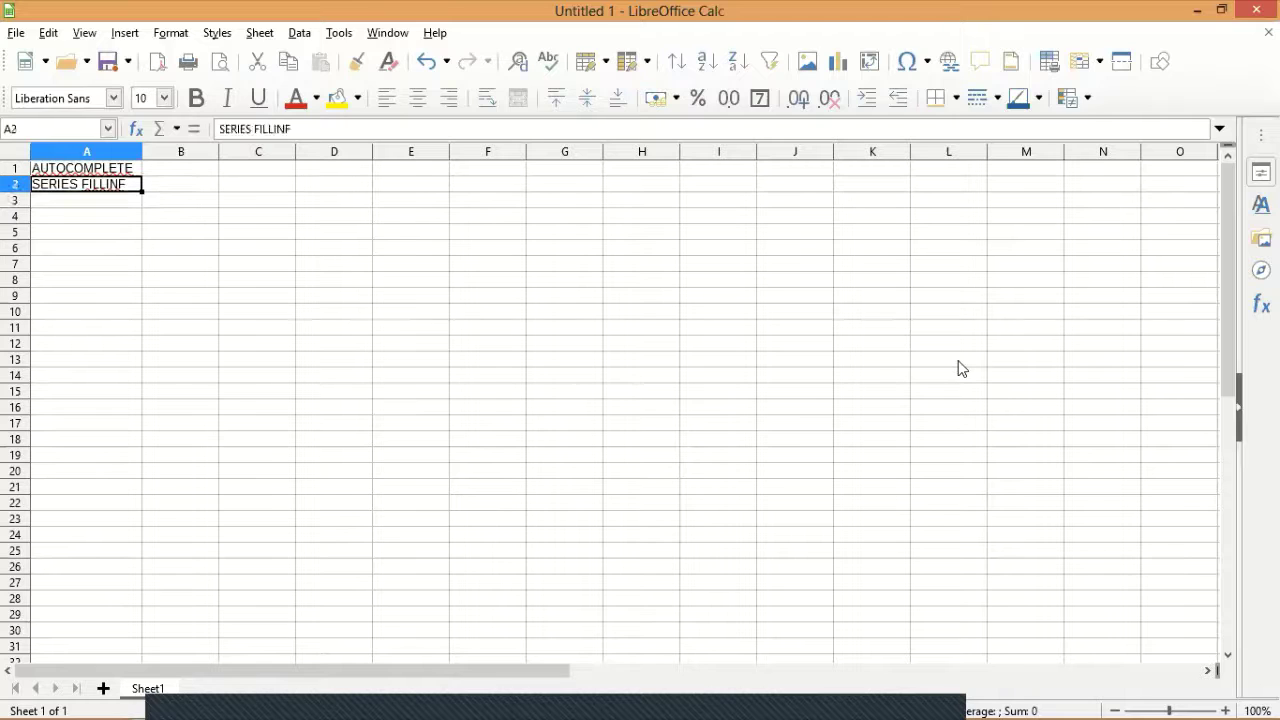
pyautogui.press('F2')
pyautogui.press('BackSpace')
pyautogui.write('G')
pyautogui.press('Return')
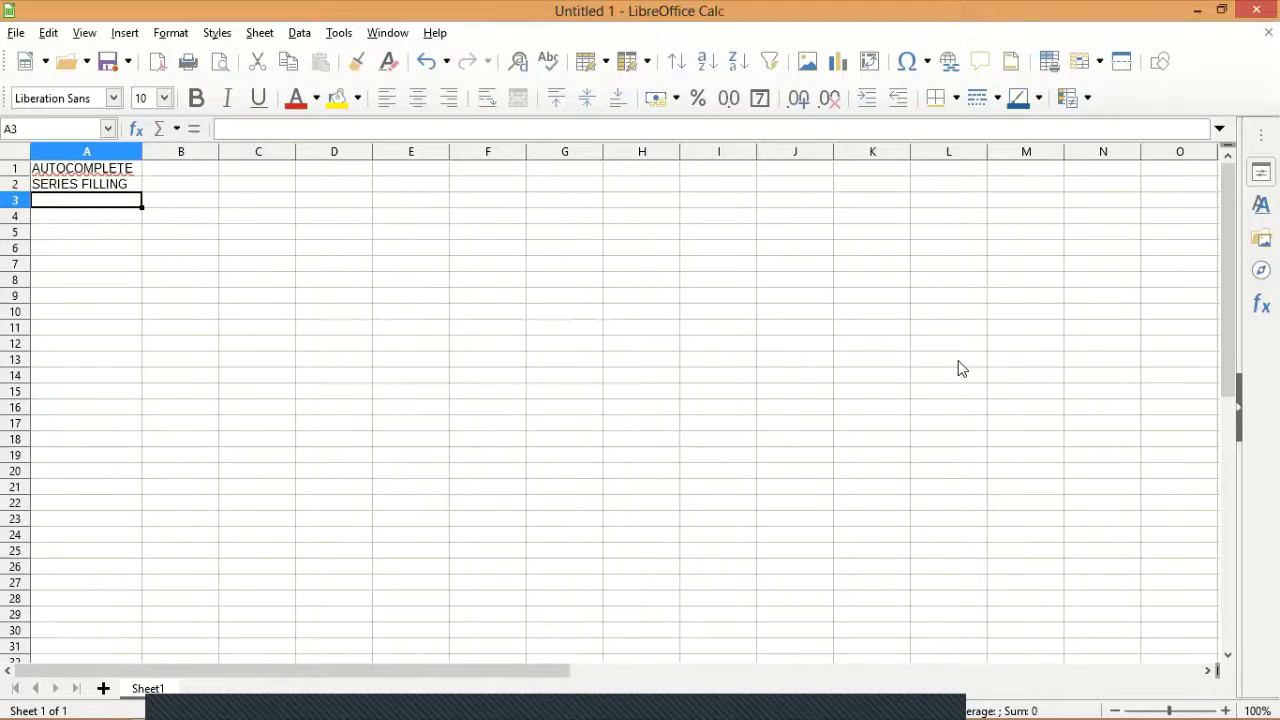
# - Enter CONDITIONAL FORMATTING in cell A3
pyautogui.write('CONDITION')
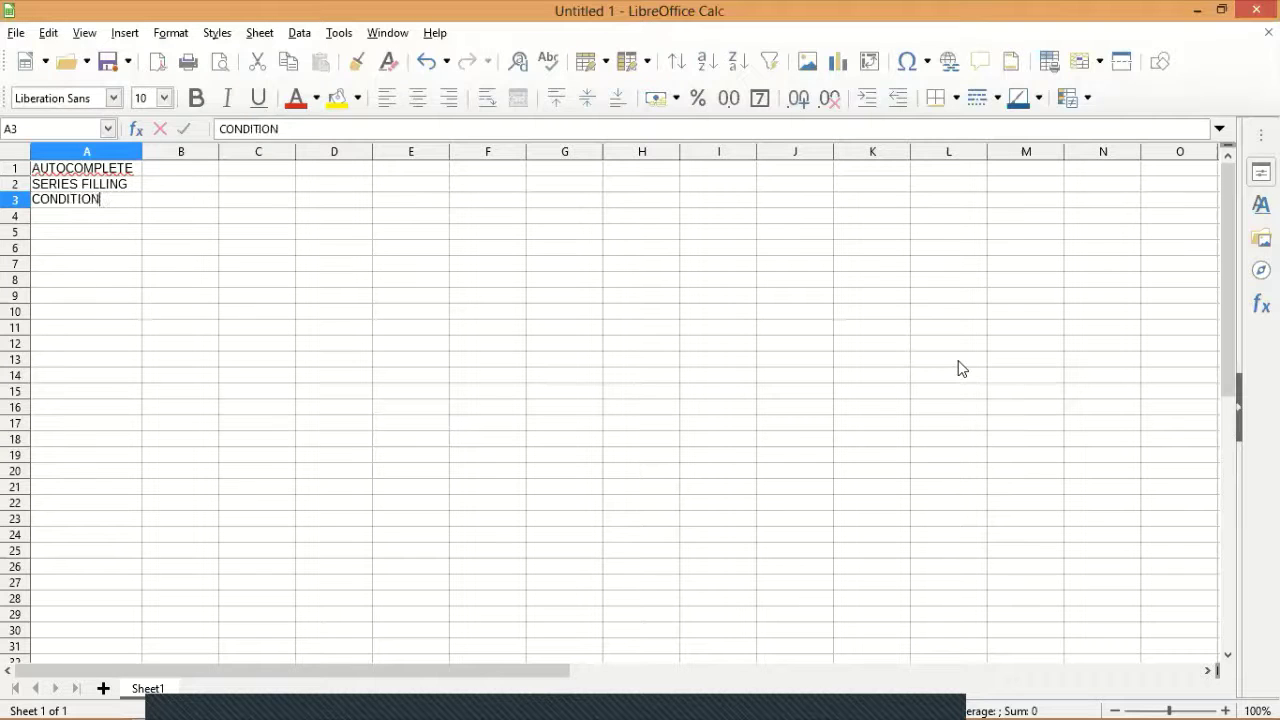
pyautogui.write('AL FORMAT')
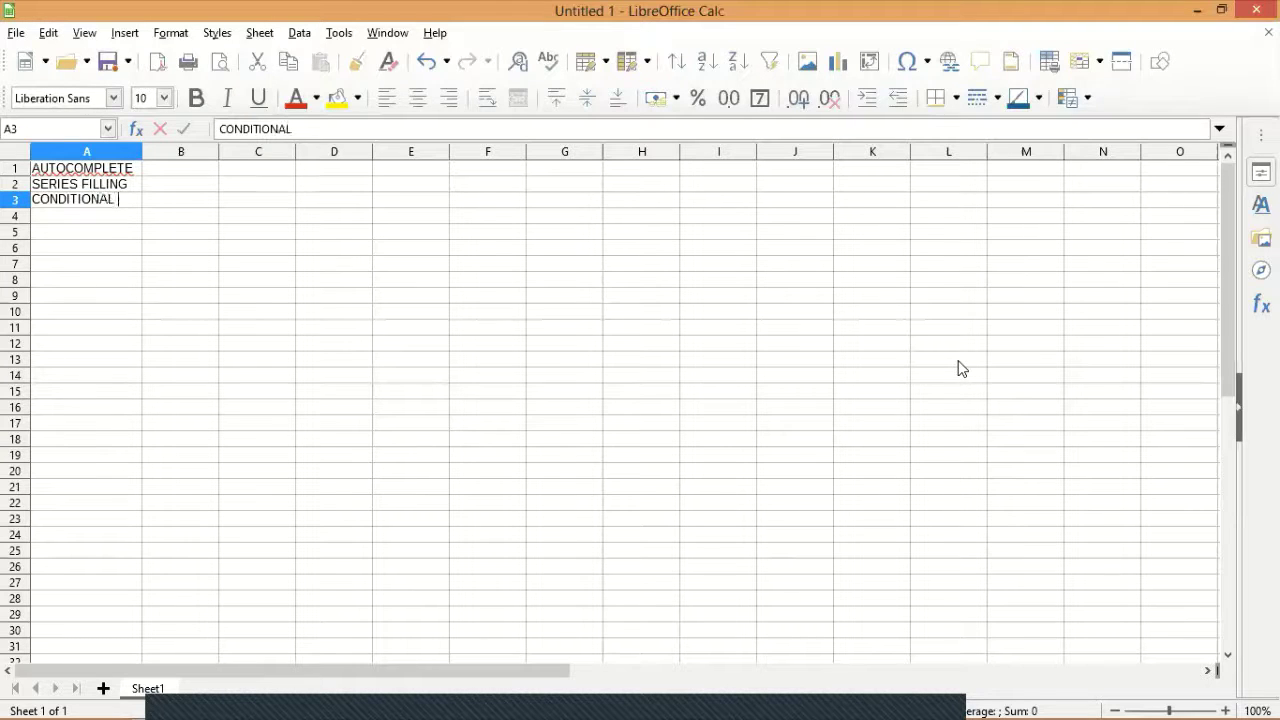
pyautogui.write('TIN')
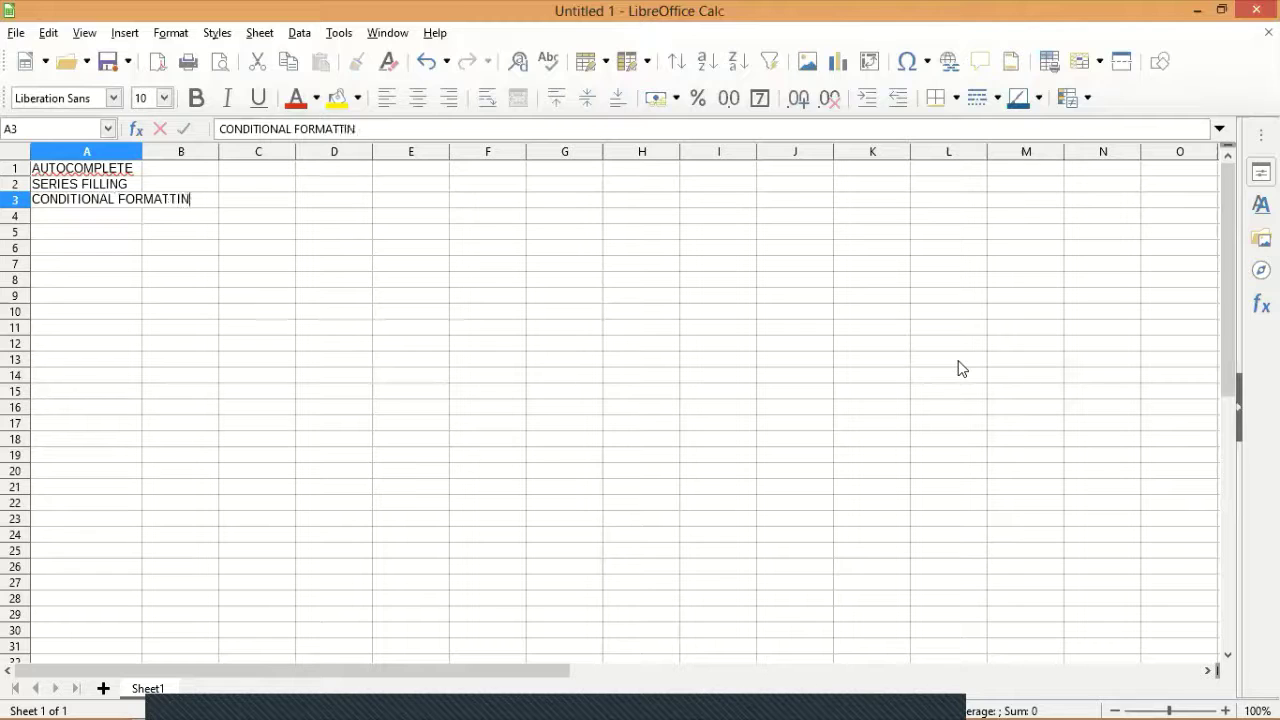
pyautogui.write('G')
pyautogui.press('Return')
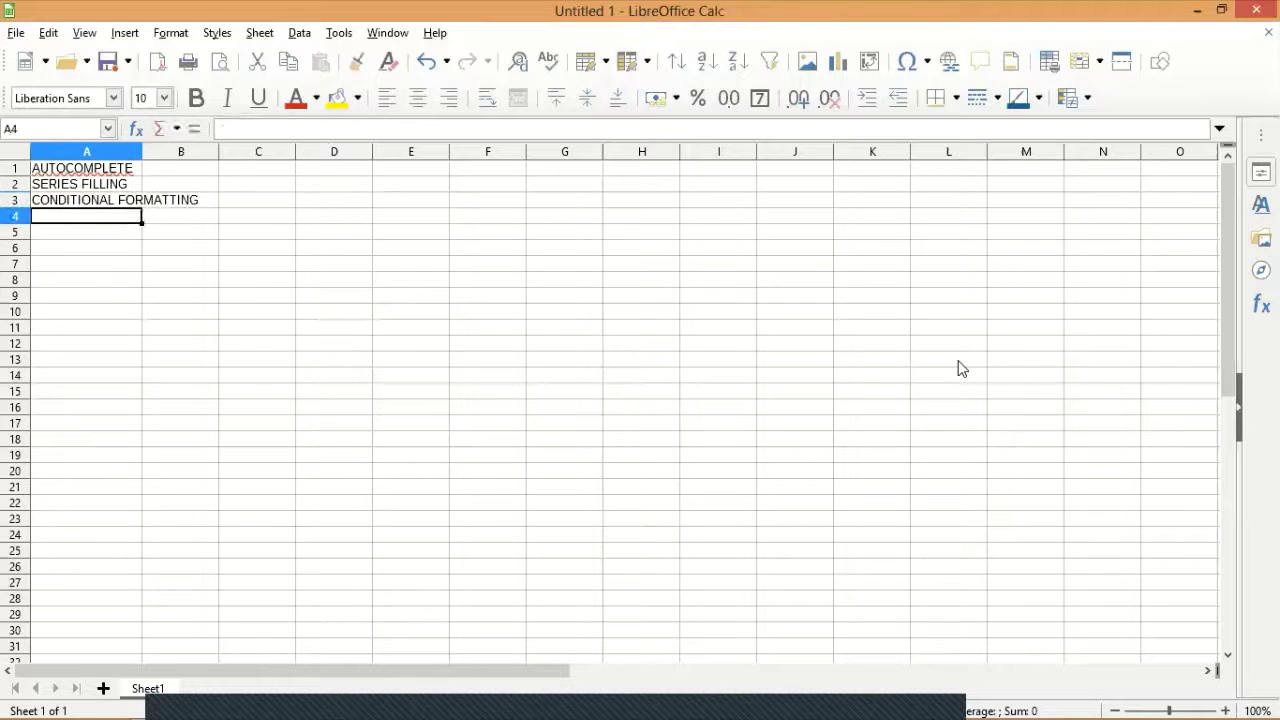
# - Enter CHARTS in cell A4, correcting any misspelling in the entry
pyautogui.write('C')
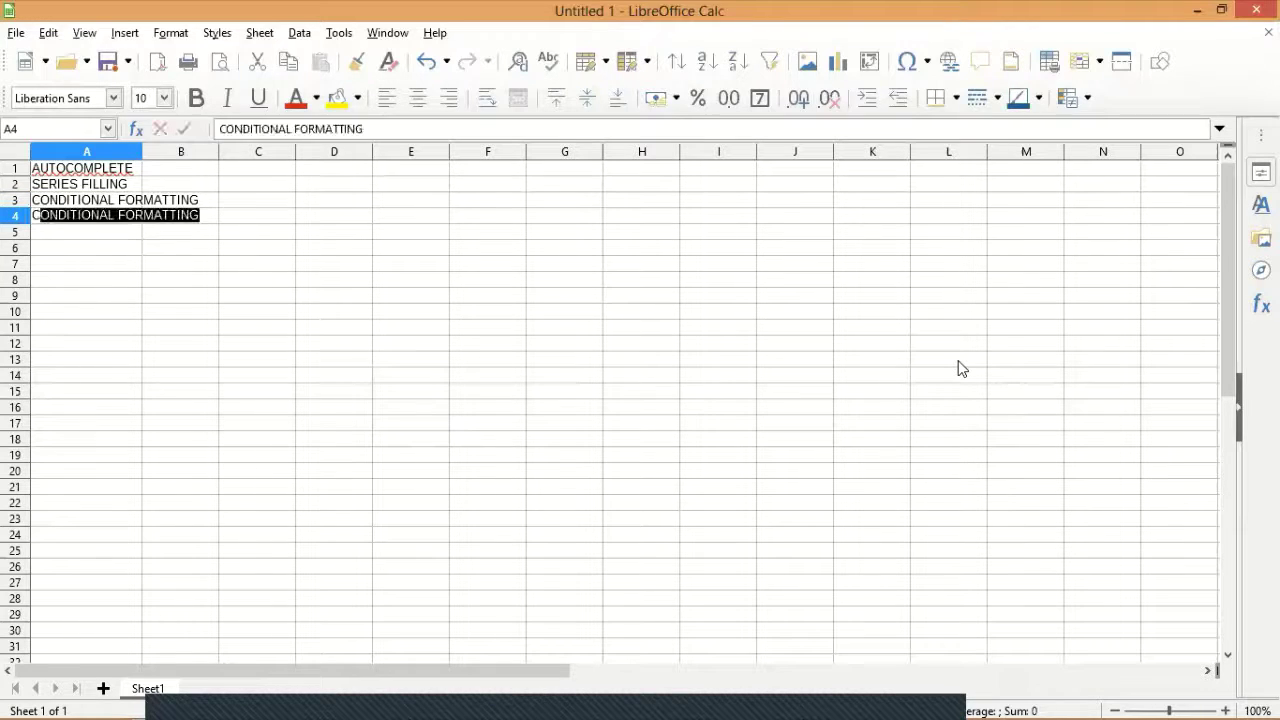
pyautogui.write('HRTS')
pyautogui.press('Return')
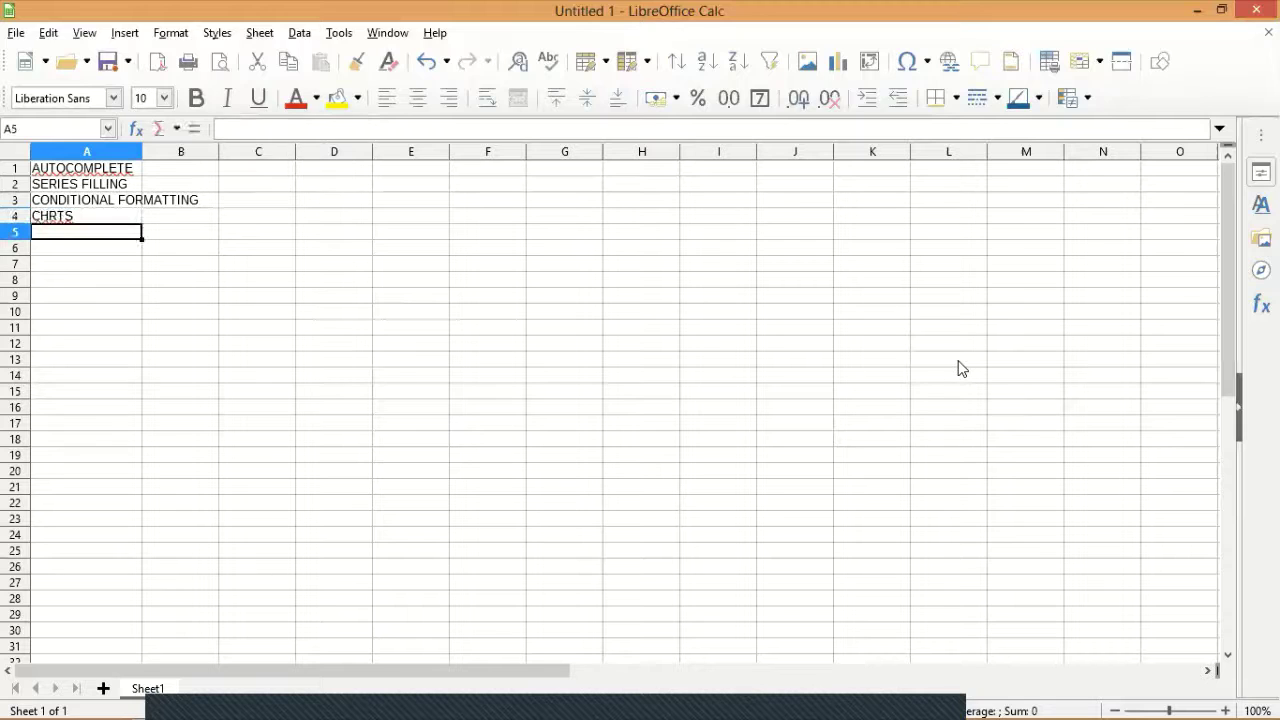
pyautogui.press('Up')
pyautogui.write('CHARTS')
pyautogui.press('Return')
# - Enter FORMULA in cell A5 and FUNCTIONS in cell A6
pyautogui.write('FORN')
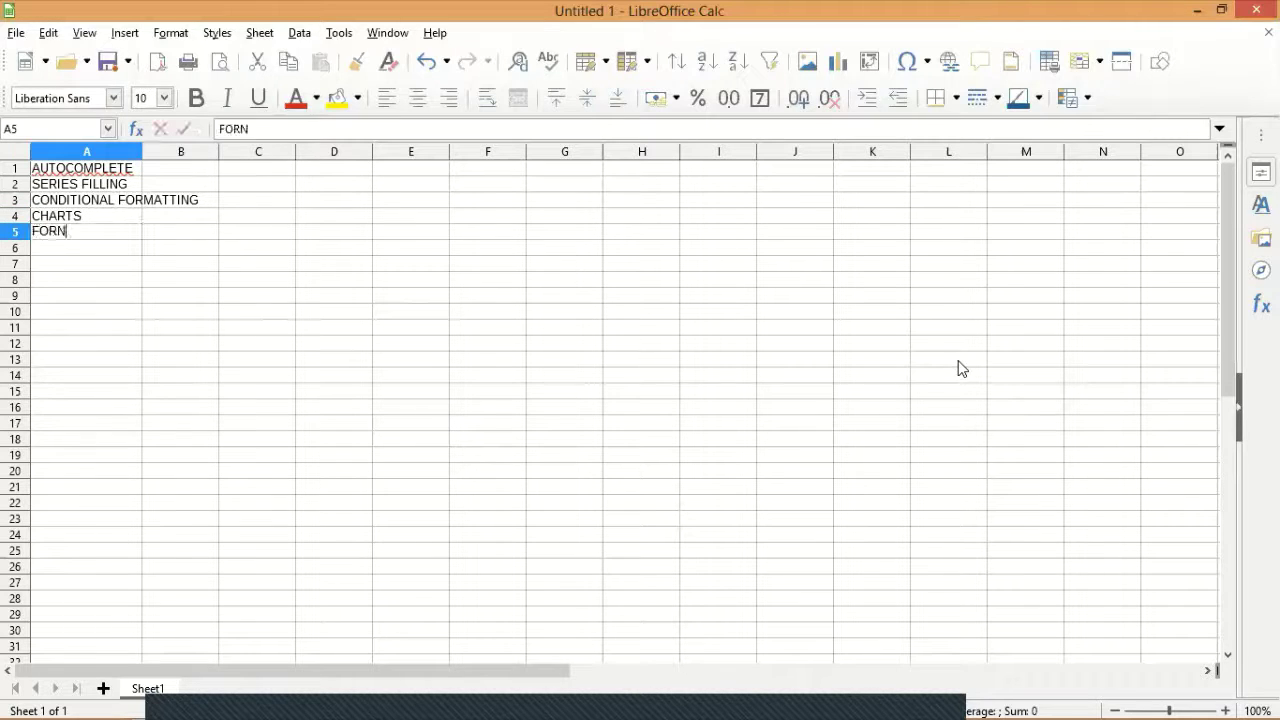
pyautogui.press('BackSpace')
pyautogui.write('MULA')
pyautogui.press('Return')
pyautogui.write('FUNCTIONS')
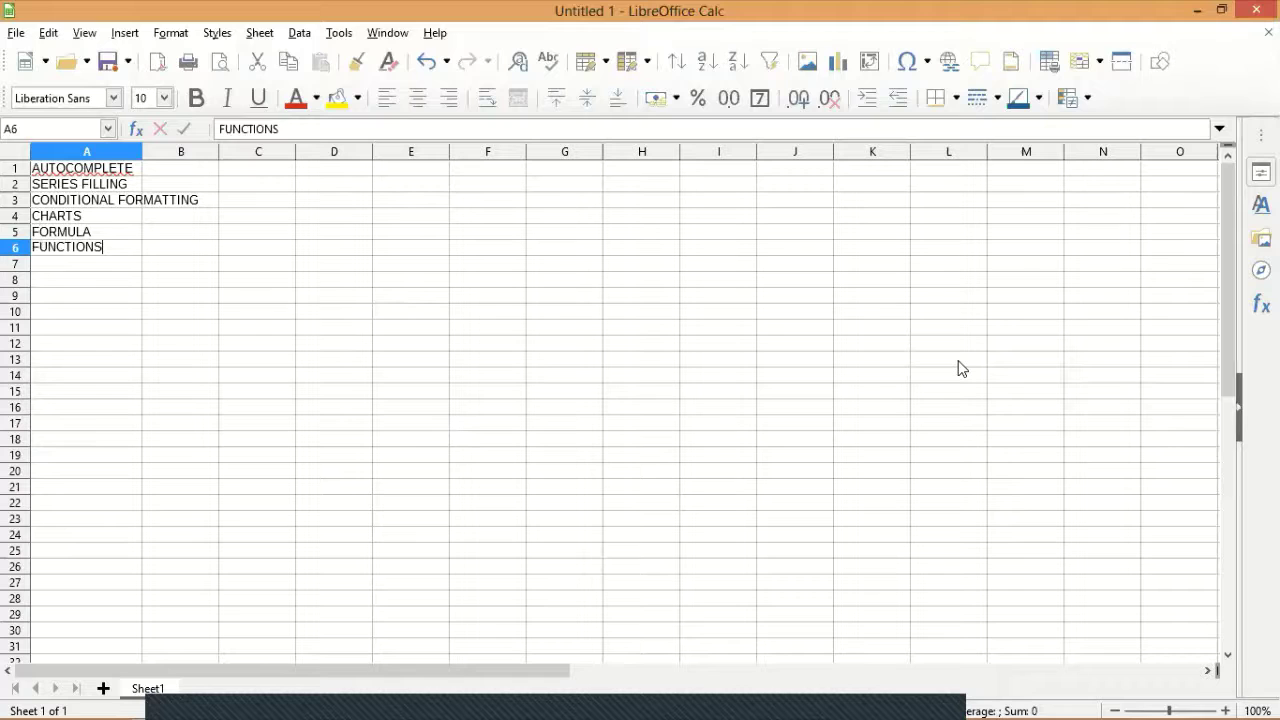
pyautogui.press('Return')
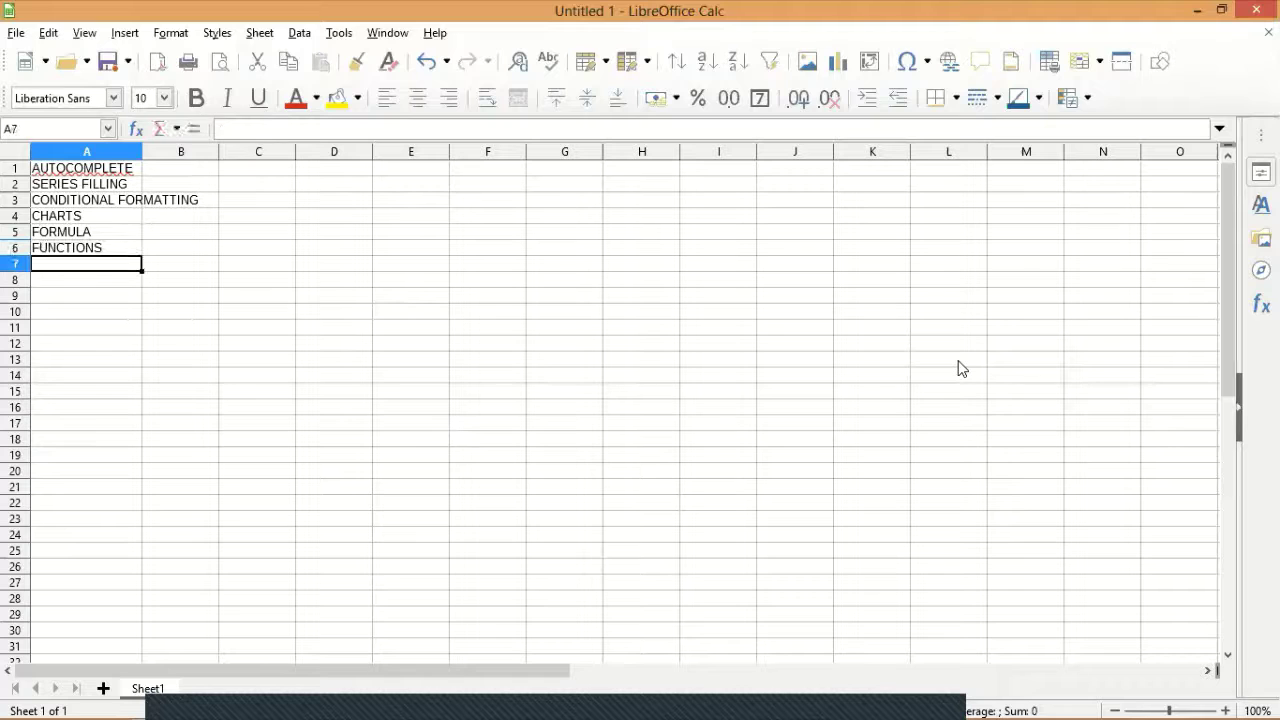
pyautogui.write('GOAL SE')
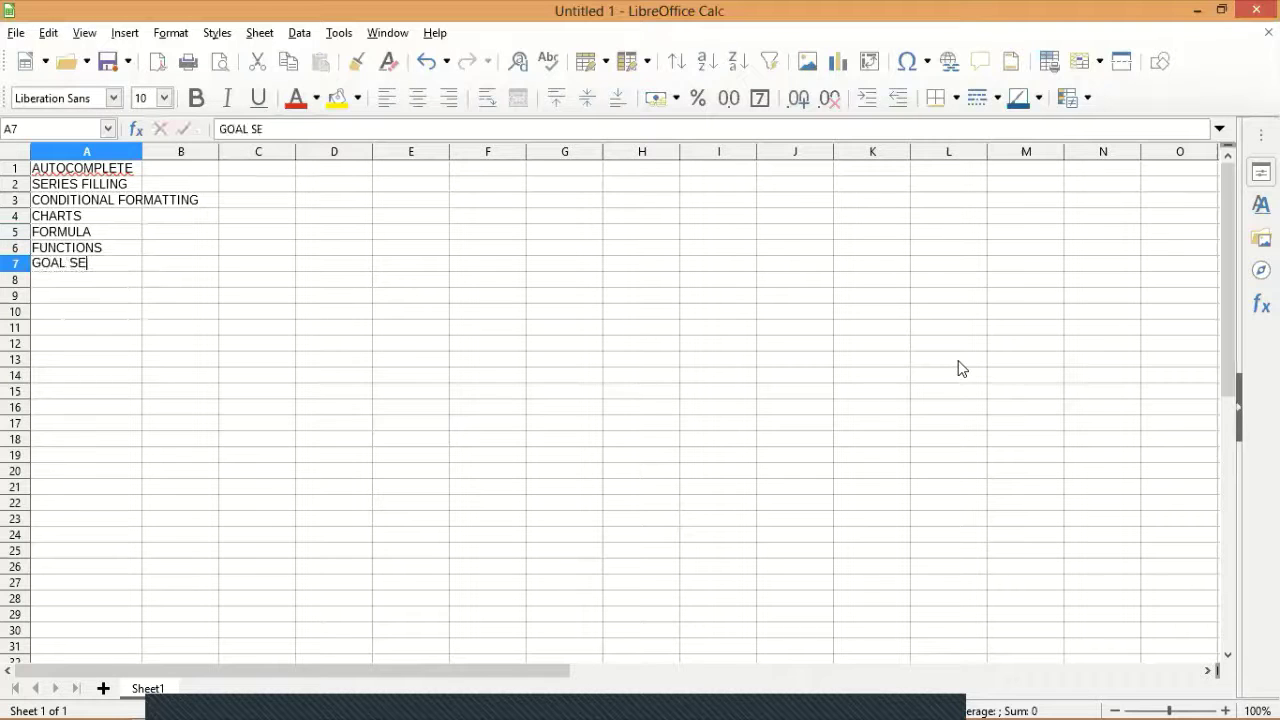
pyautogui.write('E')
pyautogui.press('BackSpace')
pyautogui.press('Escape')
# - Enter FILTER in cell A7 and SORTING in cell A8
pyautogui.write('FILTER')
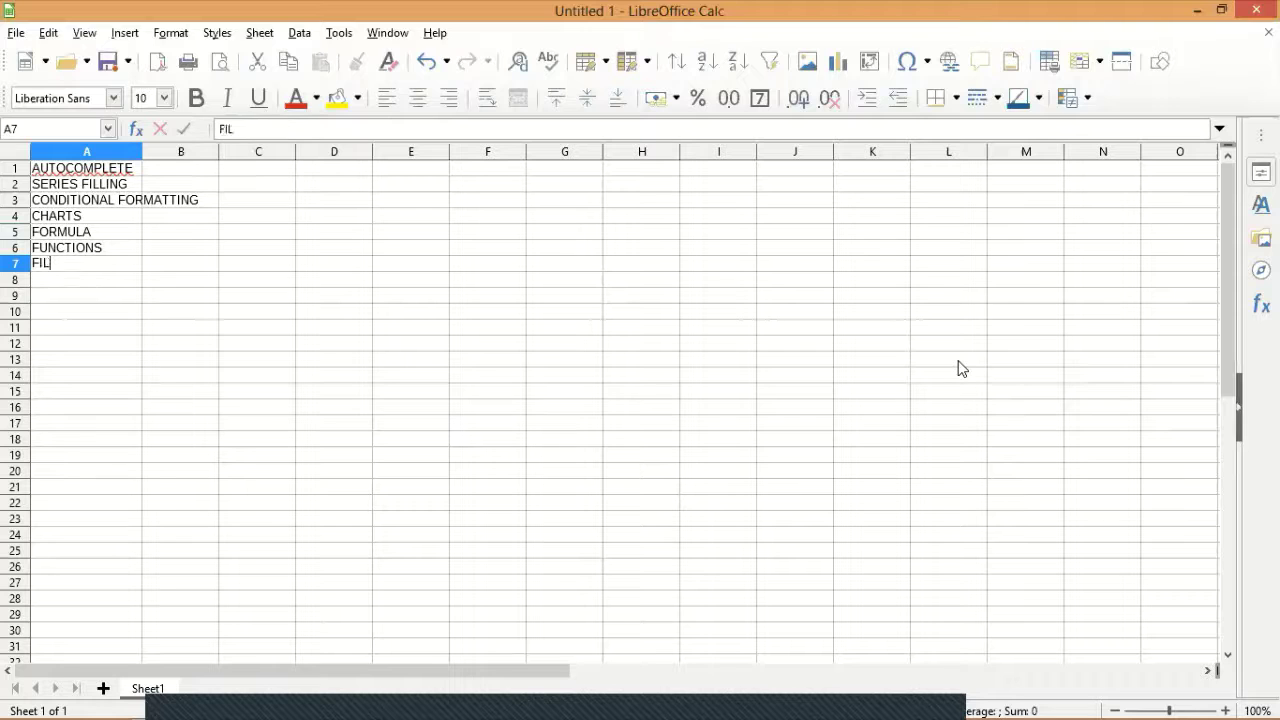
pyautogui.press('Return')
pyautogui.write('S')
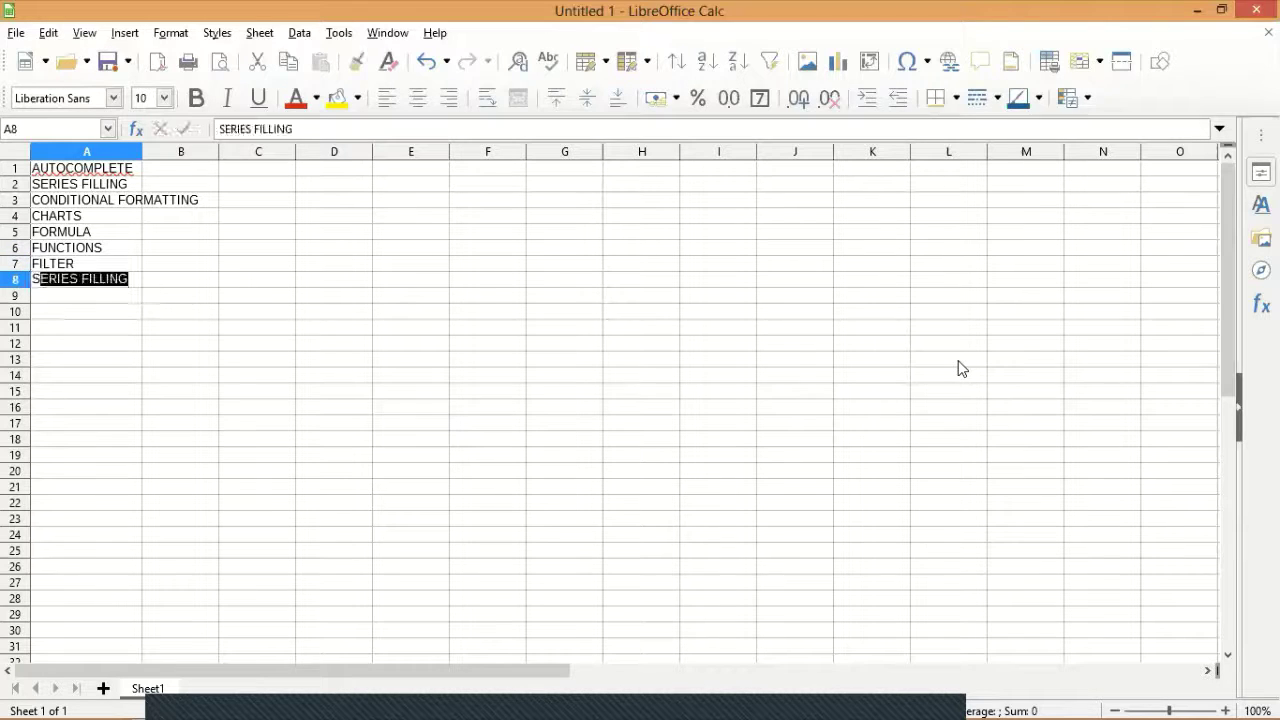
pyautogui.write('ORTING')
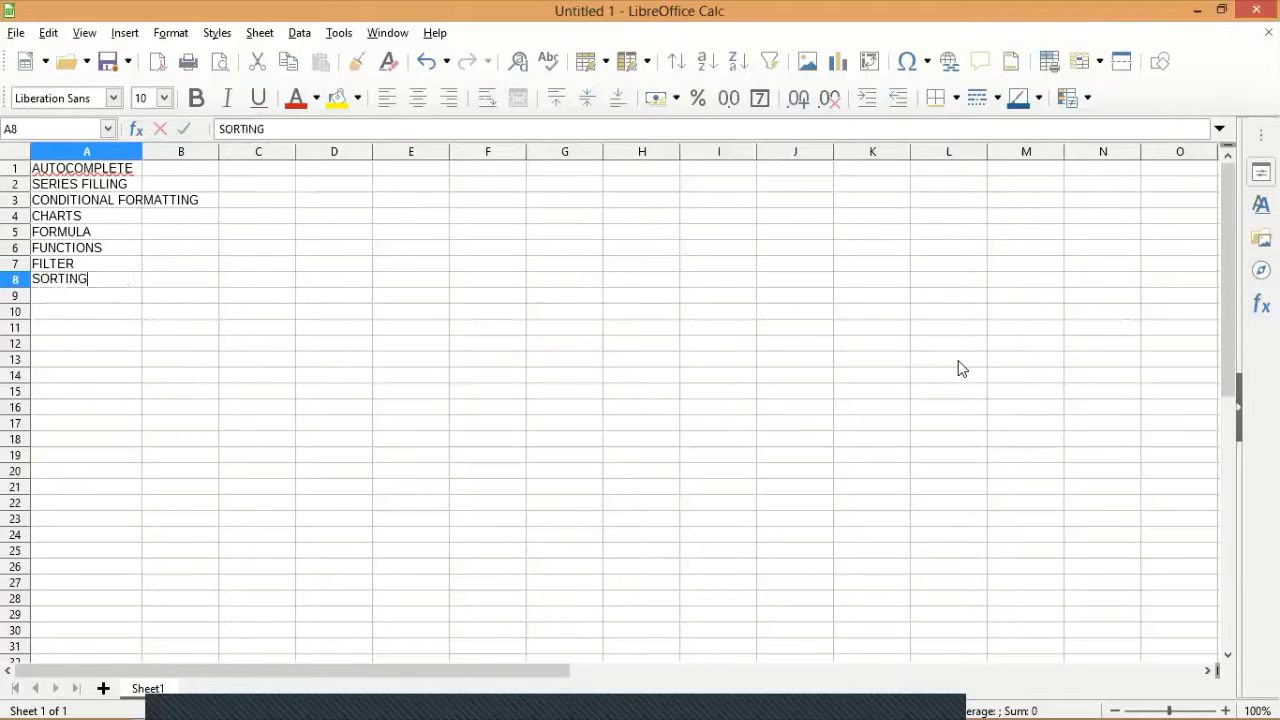
pyautogui.press('Return')
# - Enter GOAL SEEK in cell A9 and SCENARIOS in cell A10
pyautogui.write('GOAL S')
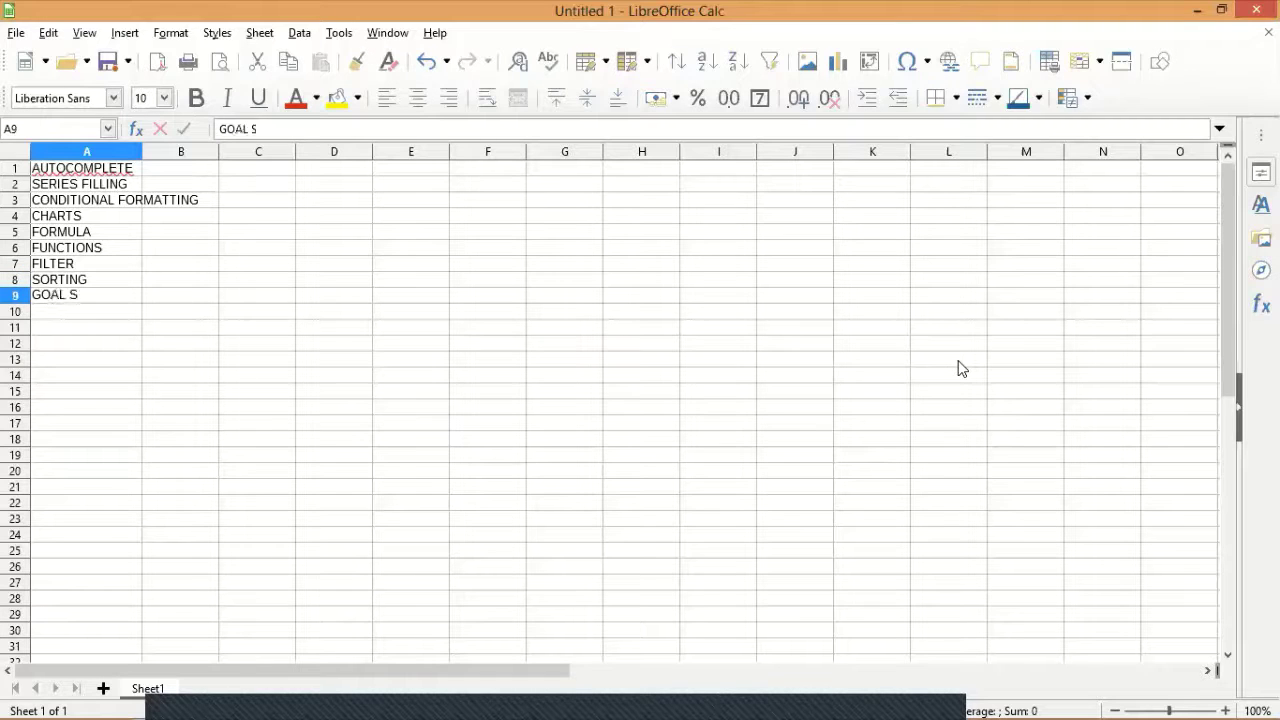
pyautogui.write('EEK')
pyautogui.press('Return')
pyautogui.write('SE')
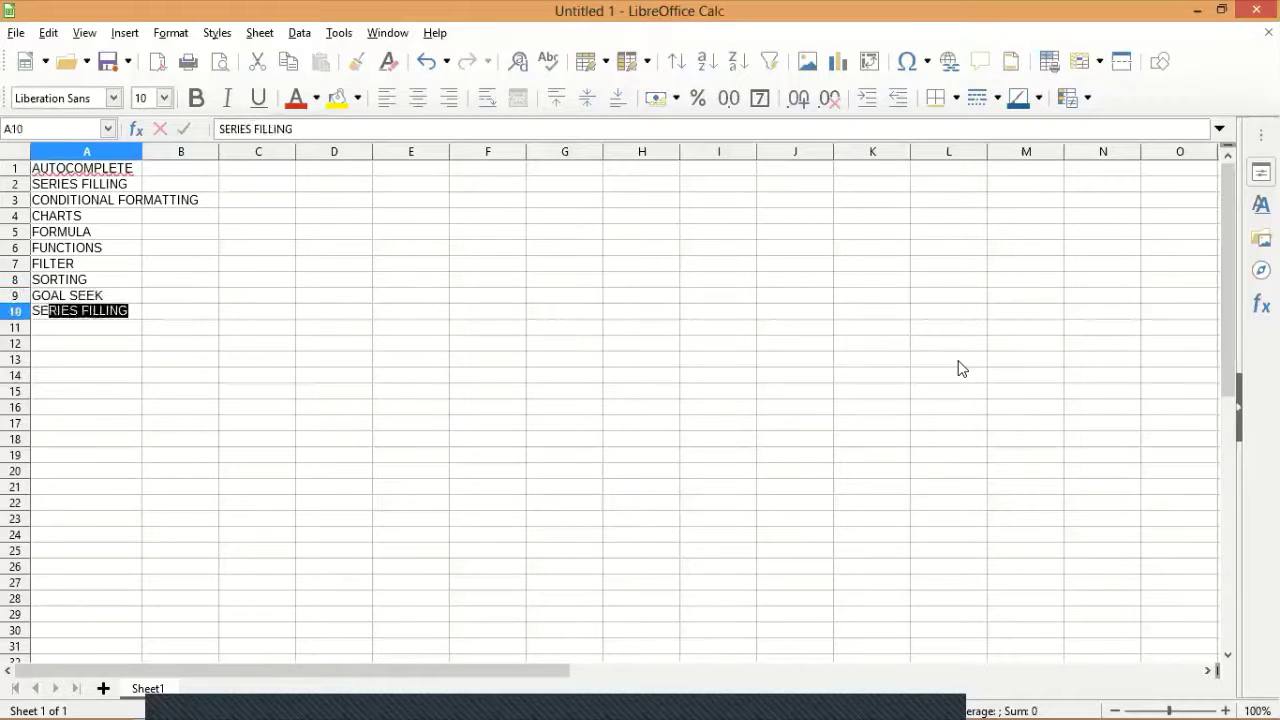
pyautogui.press('BackSpace')
pyautogui.press('BackSpace')
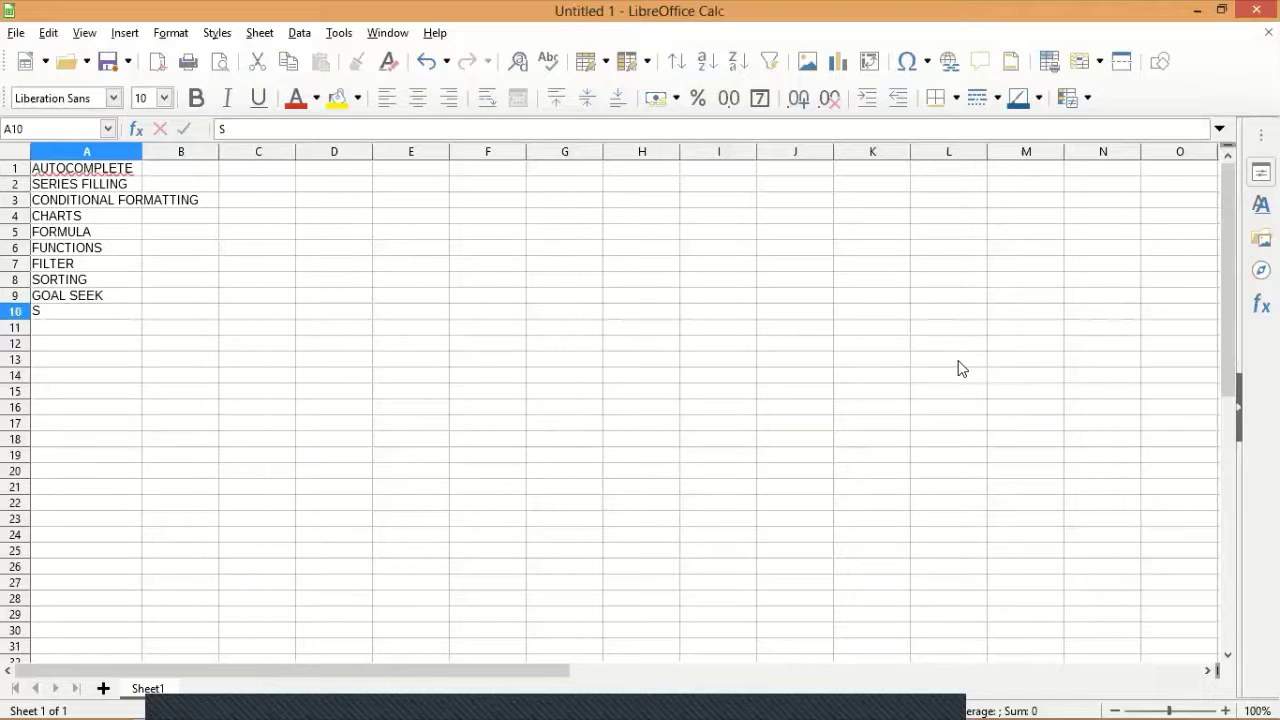
pyautogui.write('CENARIOS')
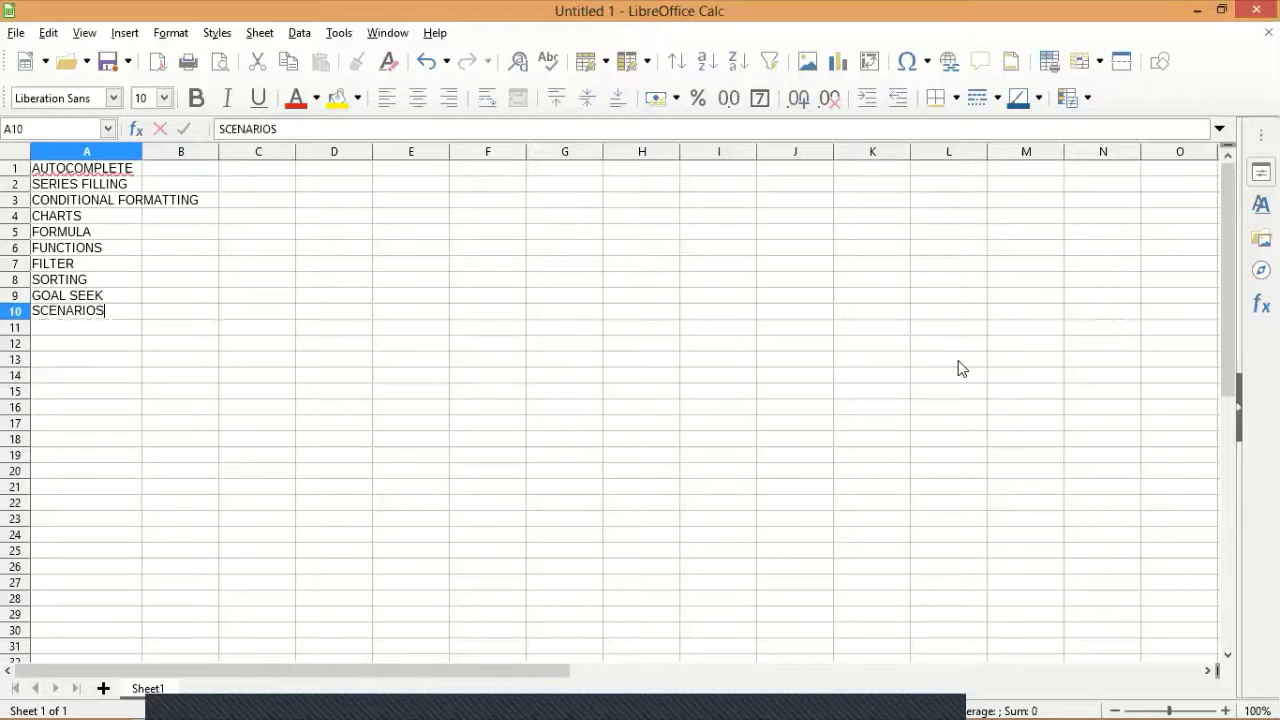
pyautogui.press('Return')
# - Enter PIVOT TABLE in cell A11 and CONSOLIDATION in cell A12
pyautogui.write('PI')
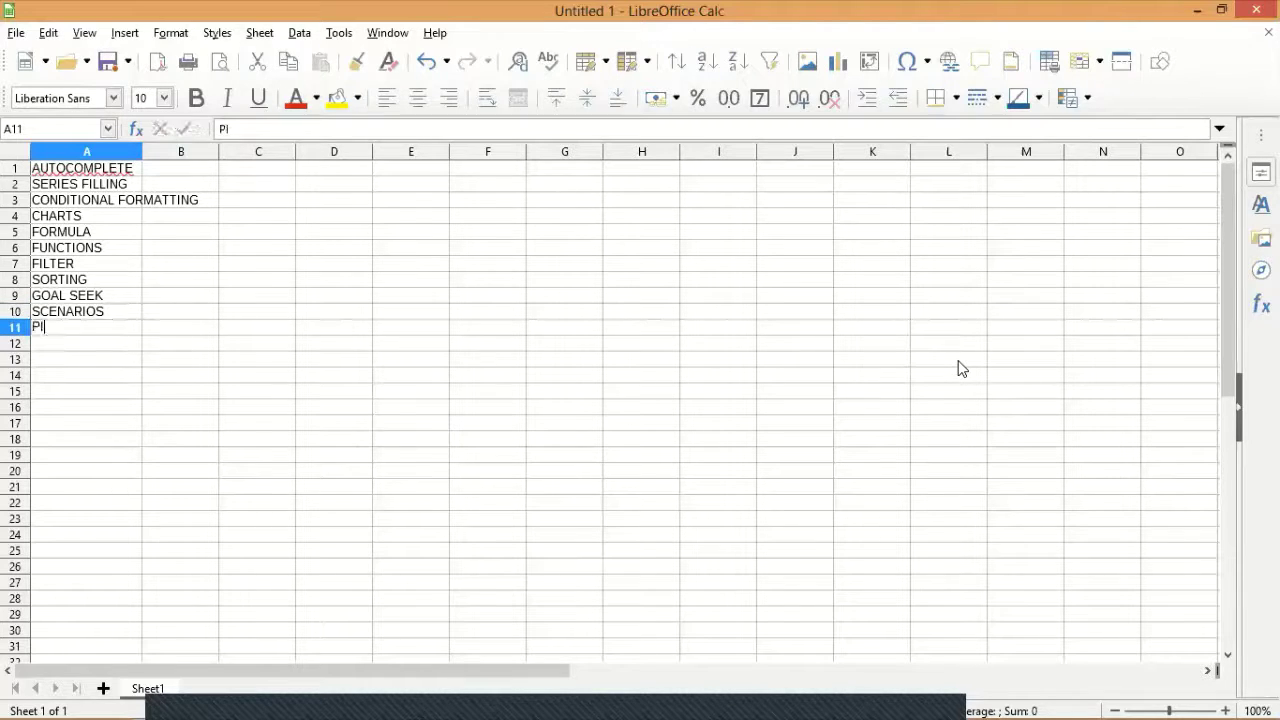
pyautogui.write('VOT TABLE')
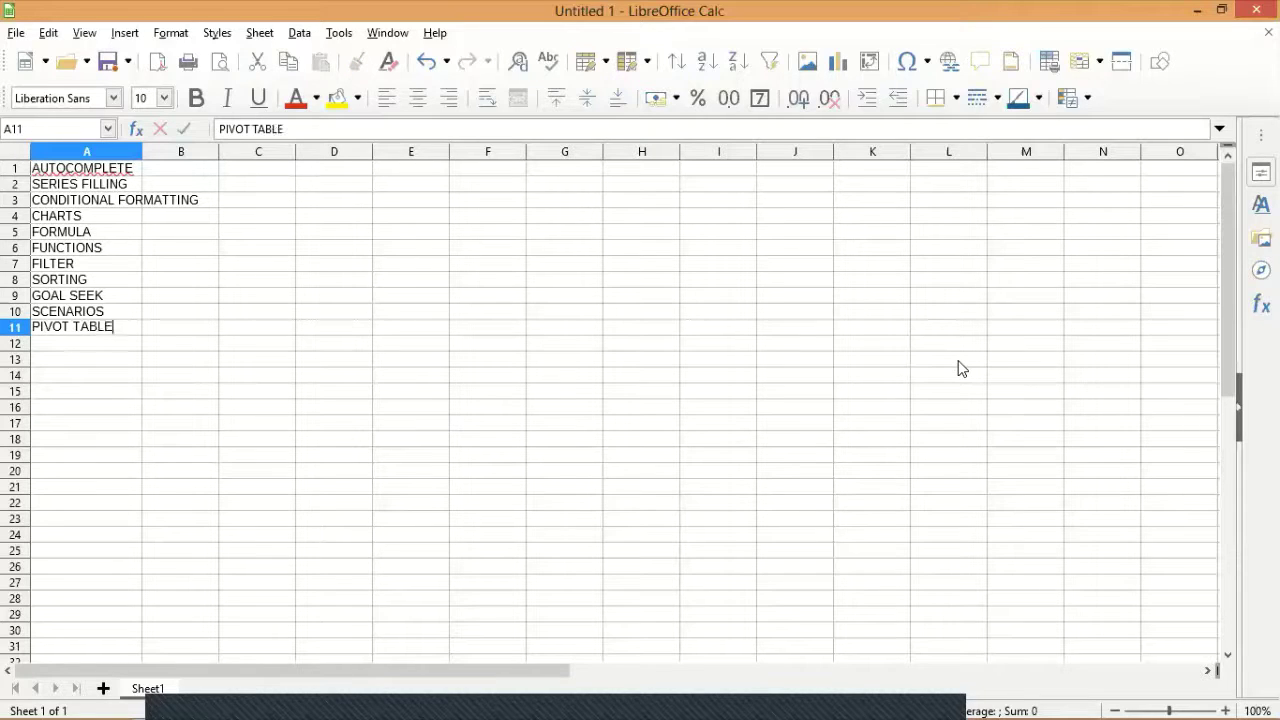
pyautogui.press('Return')
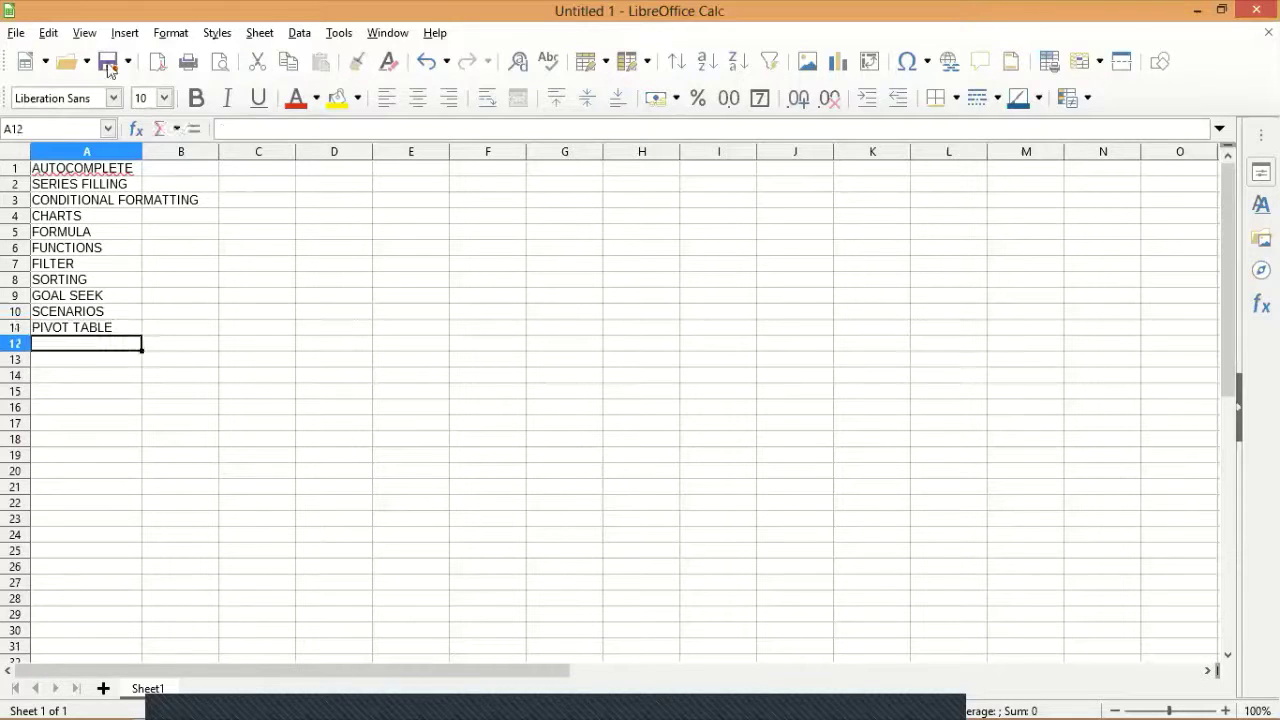
pyautogui.write('C')
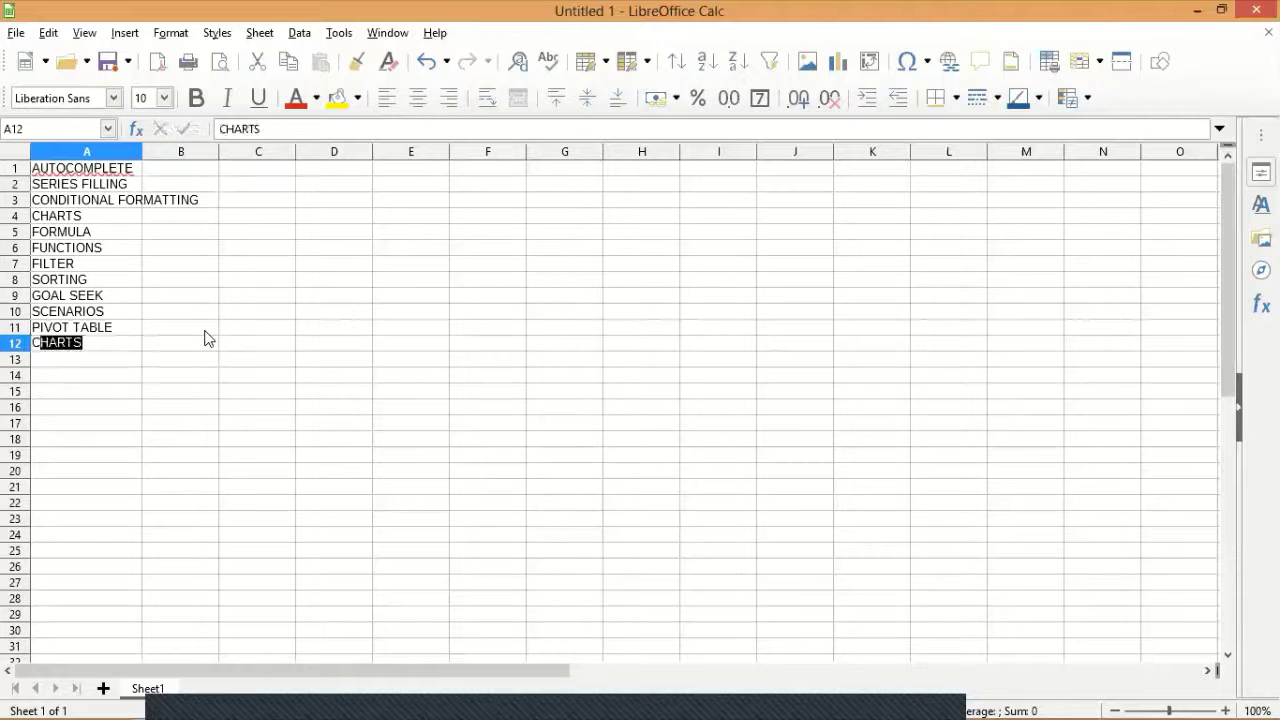
pyautogui.write('ONSOLID')
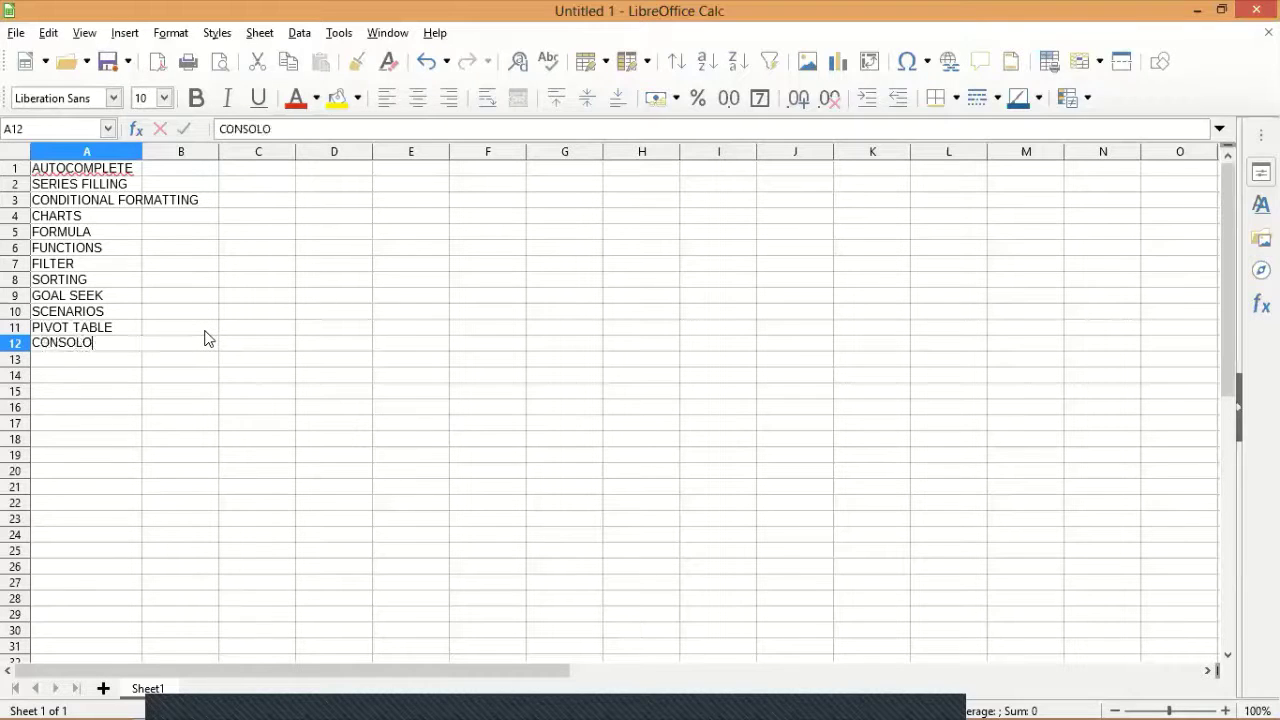
pyautogui.press('BackSpace')
pyautogui.write('DATIO')
pyautogui.write('N')
pyautogui.press('Return')
# - Enter SUBTOTAL in cell A13 and VALIDATION in cell A14
pyautogui.write('SU')
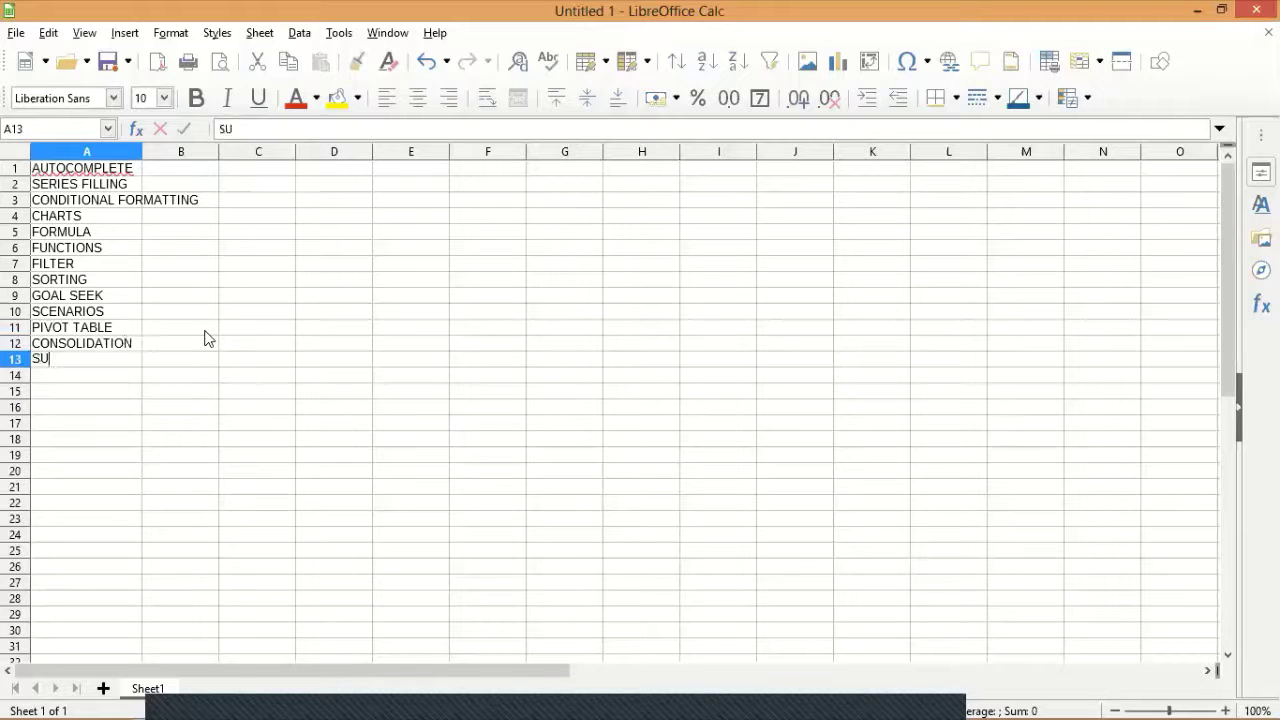
pyautogui.write('BTOTAL')
pyautogui.press('Return')
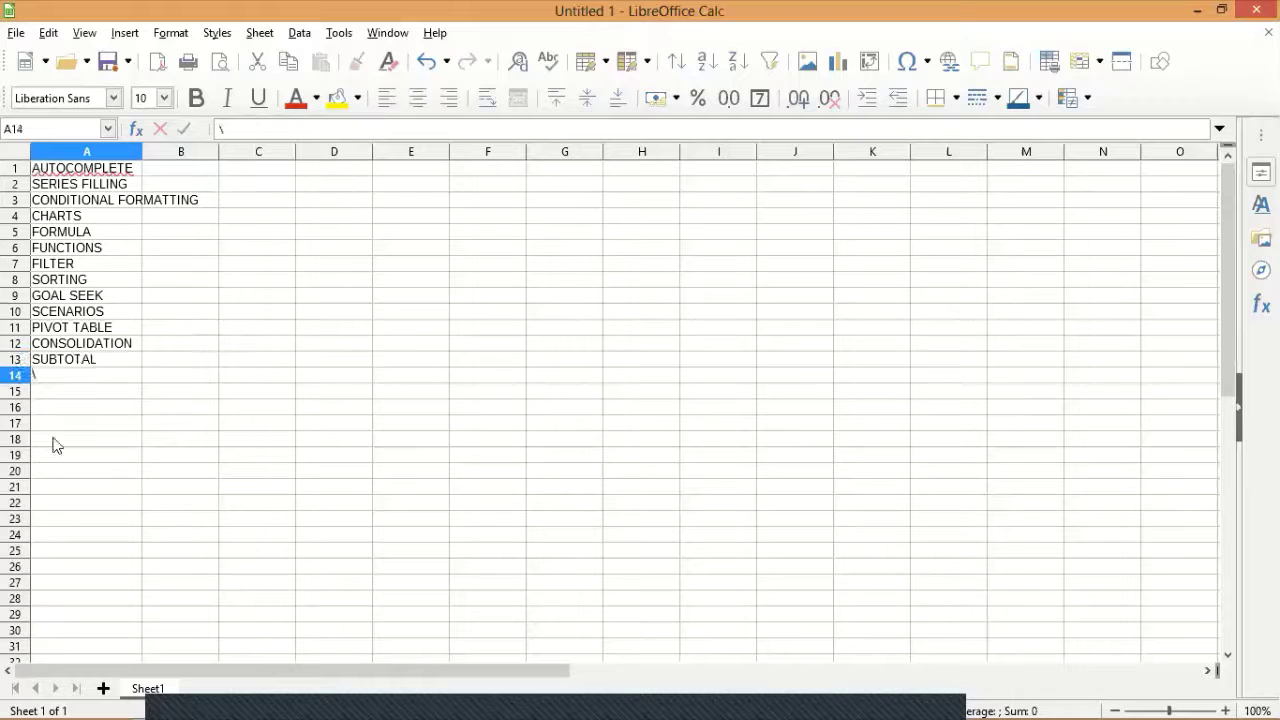
pyautogui.write('\\VA')
pyautogui.press('BackSpace')
pyautogui.press('BackSpace')
pyautogui.press('BackSpace')
pyautogui.write('VALIDATION')
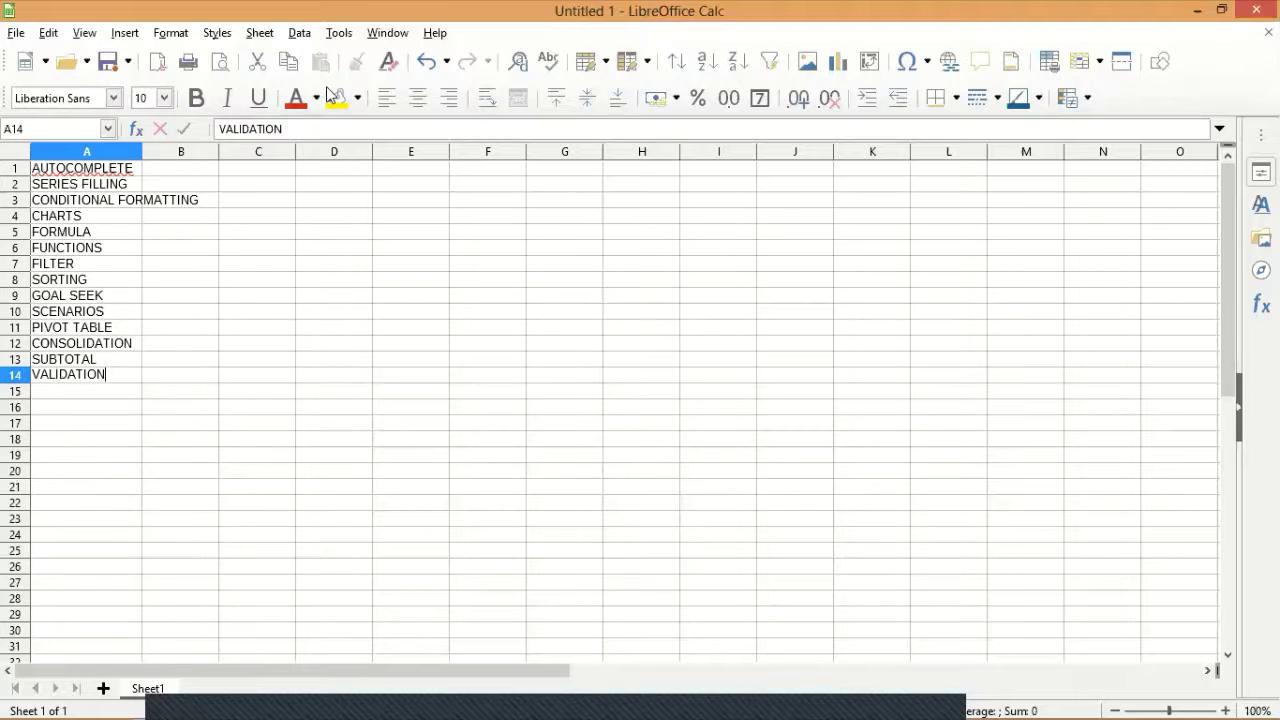
# - Enter HLOOKUP in cell A15 and VLOOKUP in cell A16
pyautogui.press('Return')
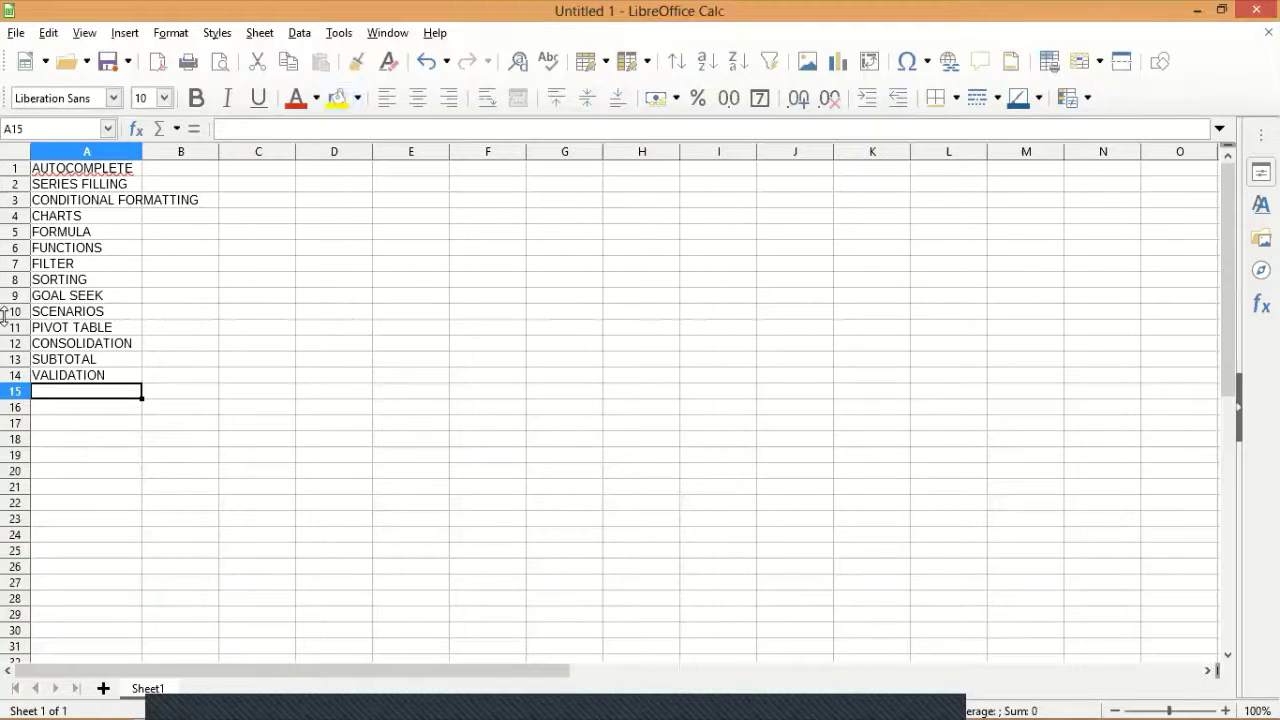
pyautogui.write('H')
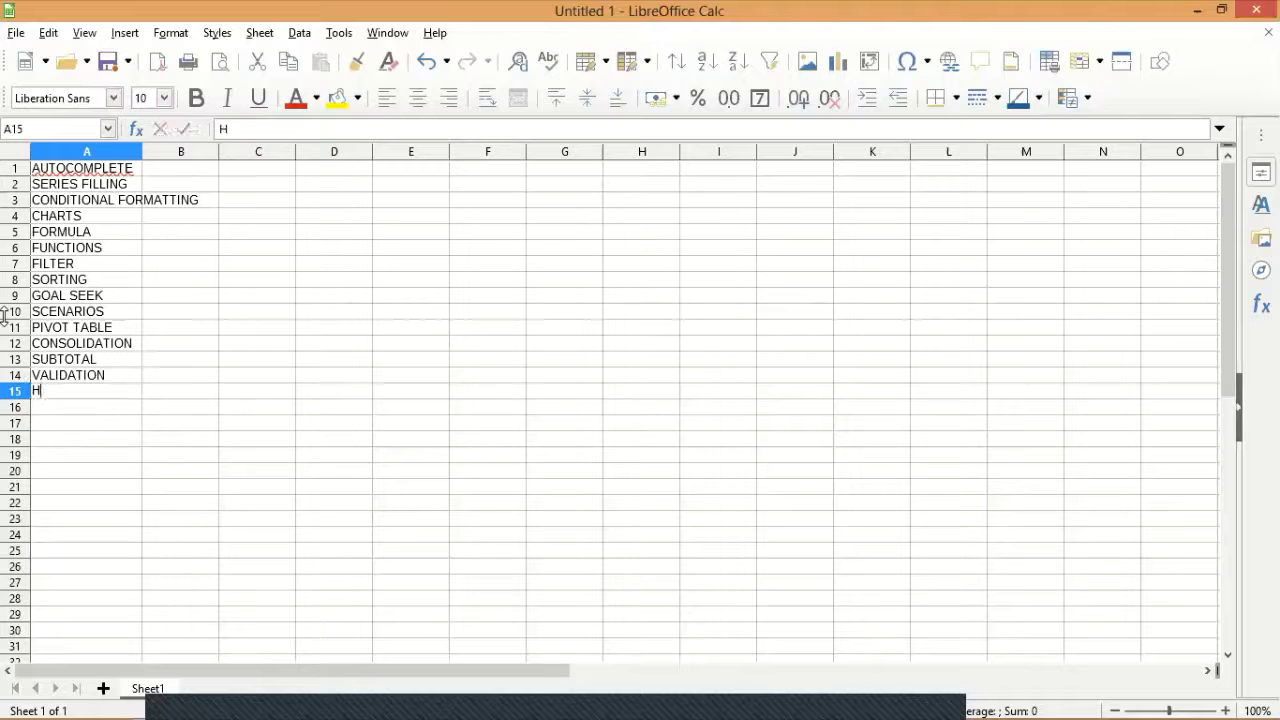
pyautogui.write(' LOOK')
pyautogui.press('BackSpace')
pyautogui.press('BackSpace')
pyautogui.press('BackSpace')
pyautogui.press('BackSpace')
pyautogui.press('BackSpace')
pyautogui.write('LOOKUP')
pyautogui.press('Return')
pyautogui.write('V')
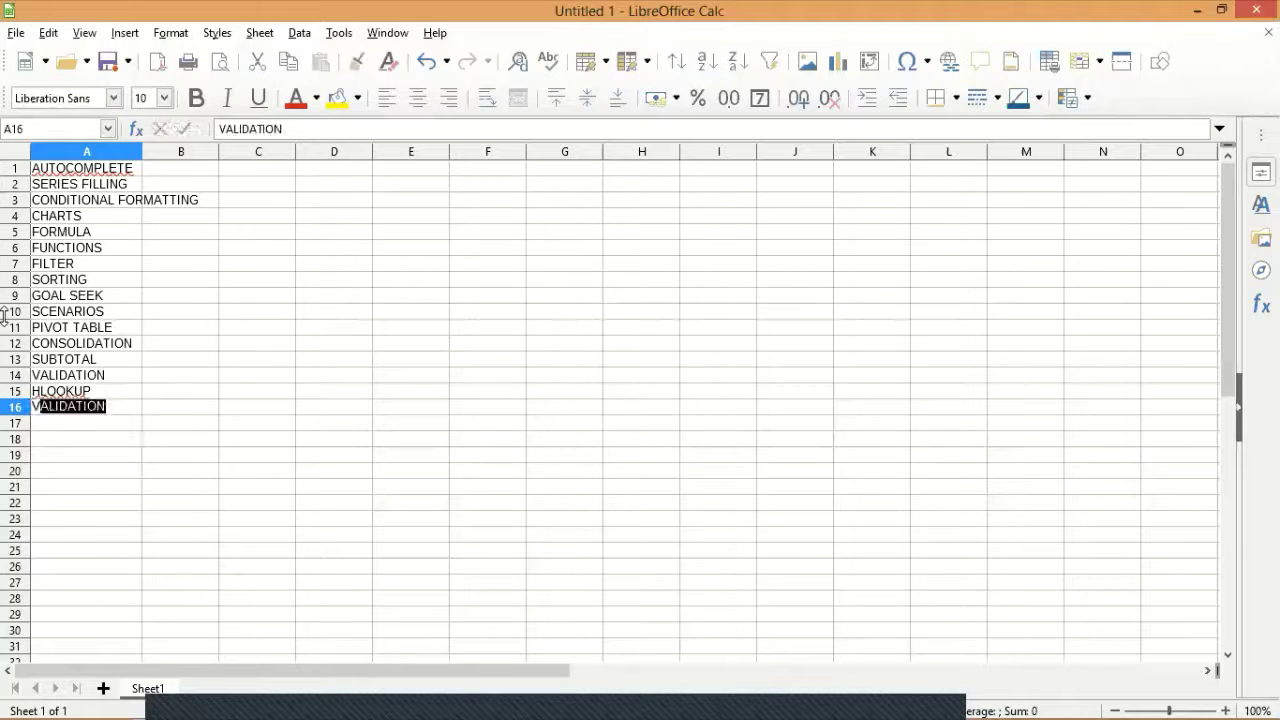
pyautogui.write('LOOKUP')
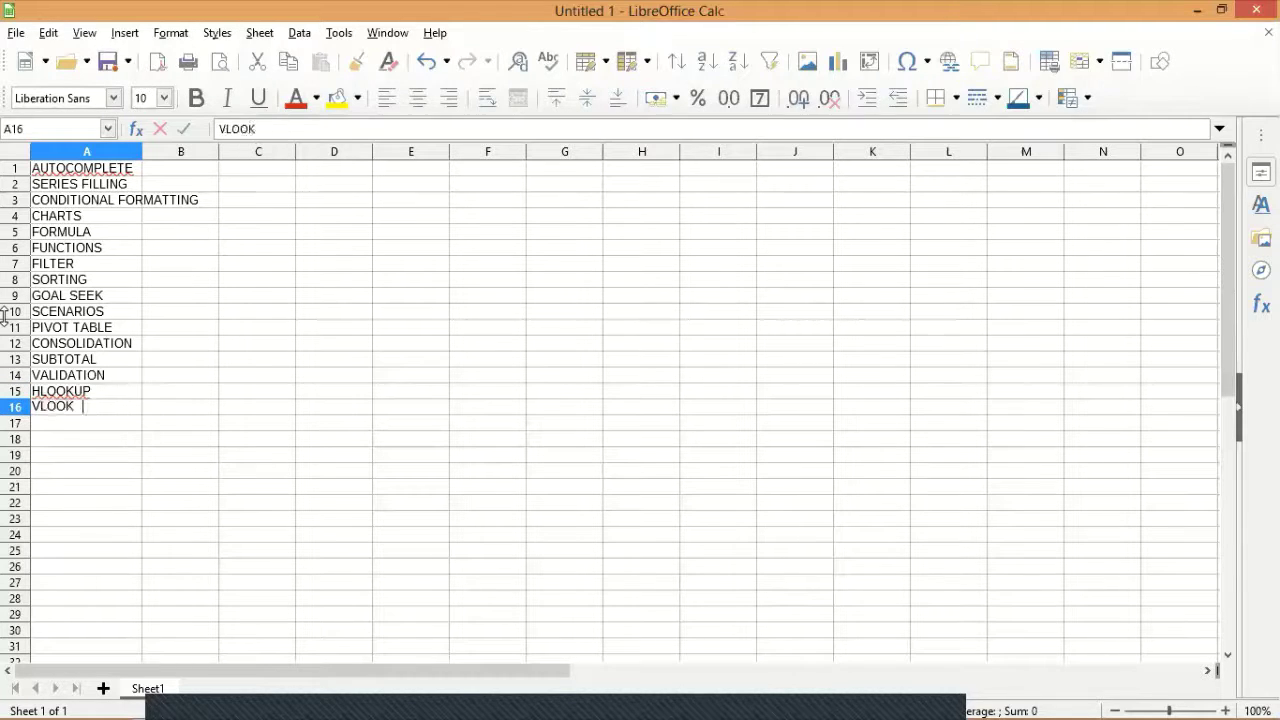
pyautogui.press('Return')
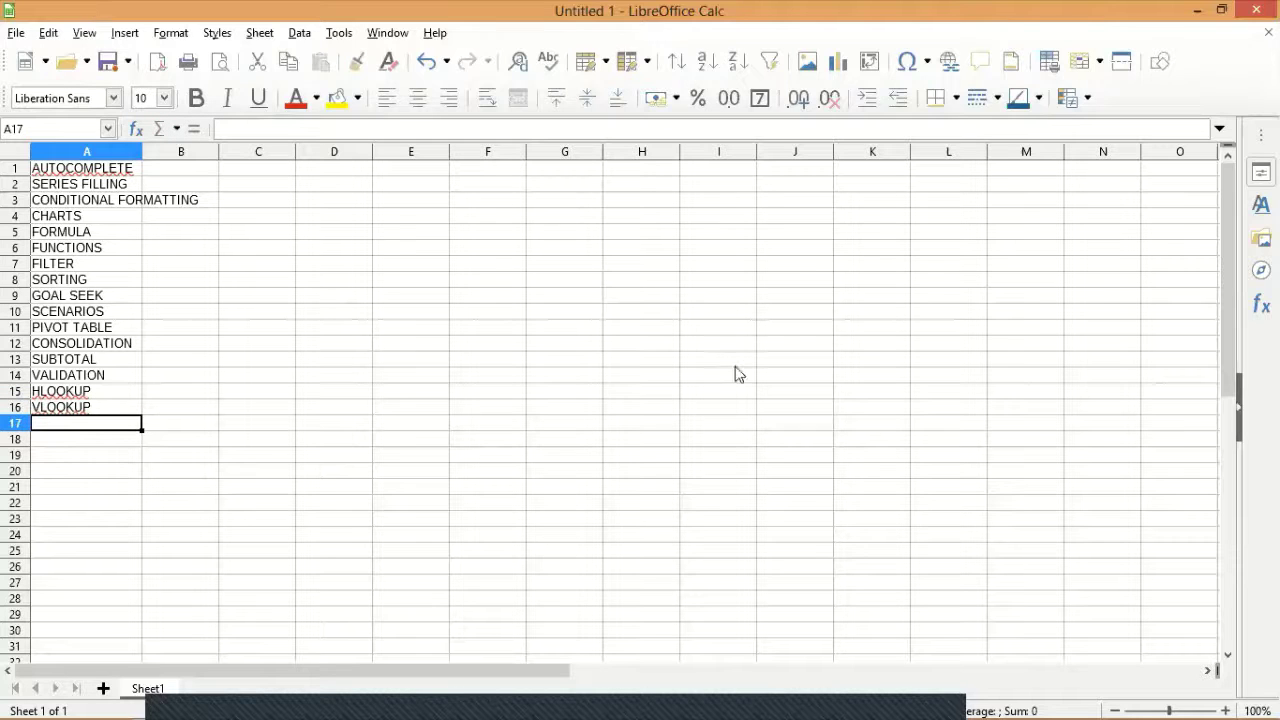
pyautogui.click(97, 298)
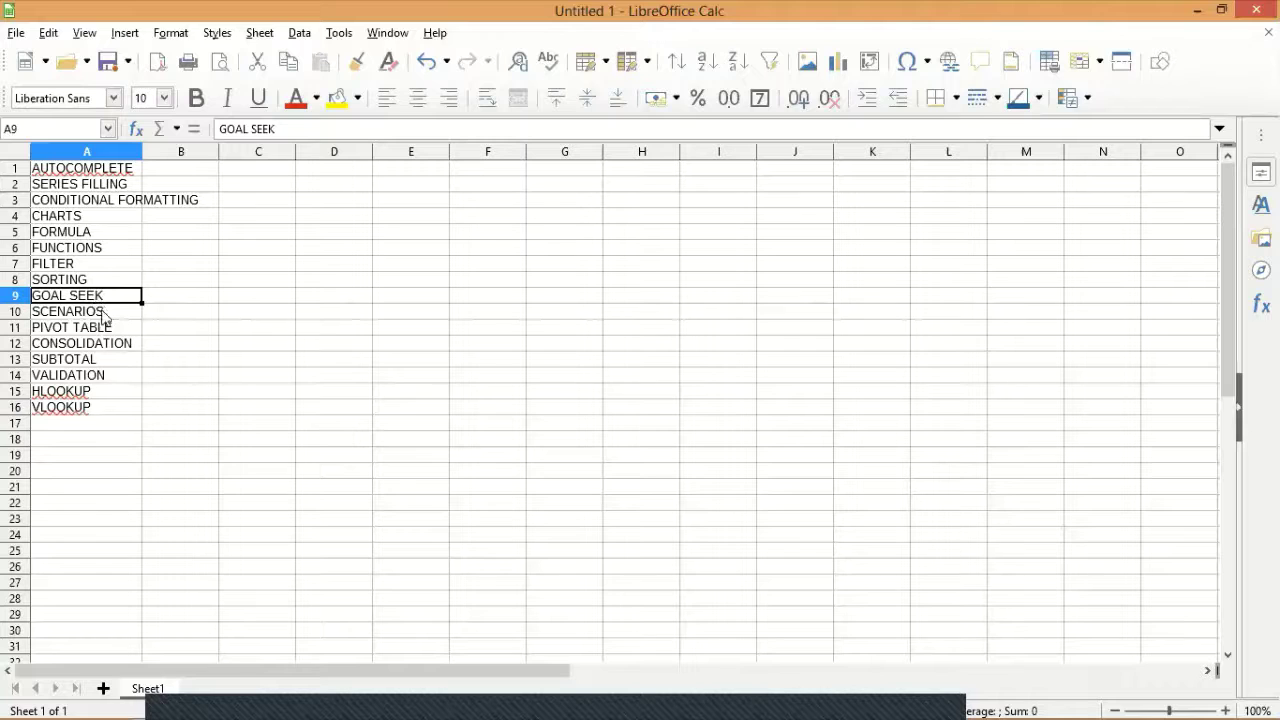
pyautogui.press('Down')
pyautogui.press('Down')
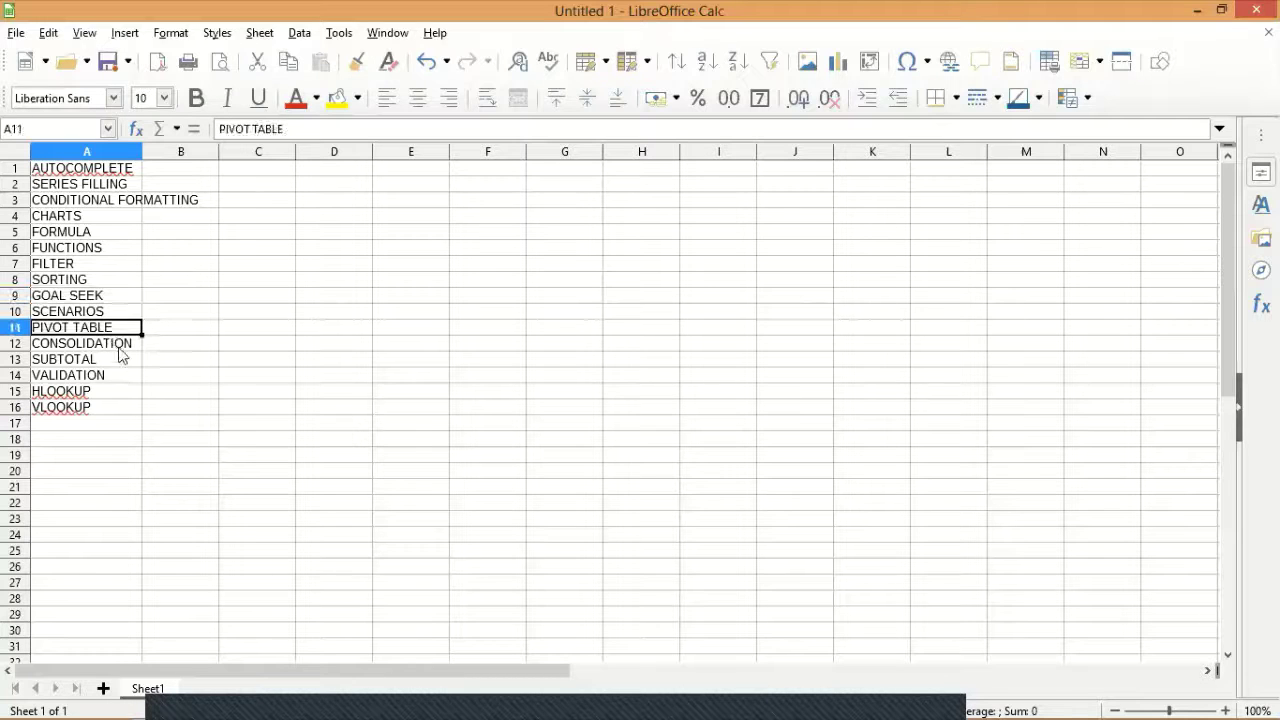
pyautogui.press('Down')
pyautogui.click(82, 375)
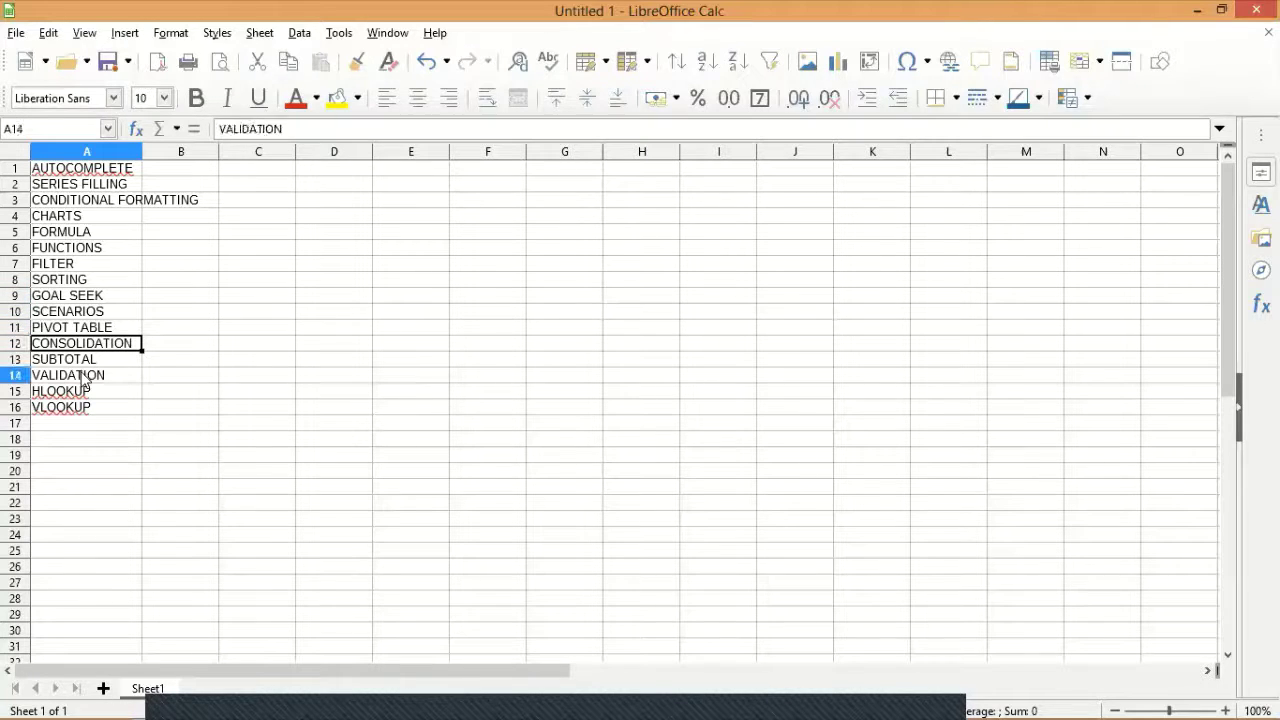
pyautogui.click(86, 395)
pyautogui.click(94, 411)
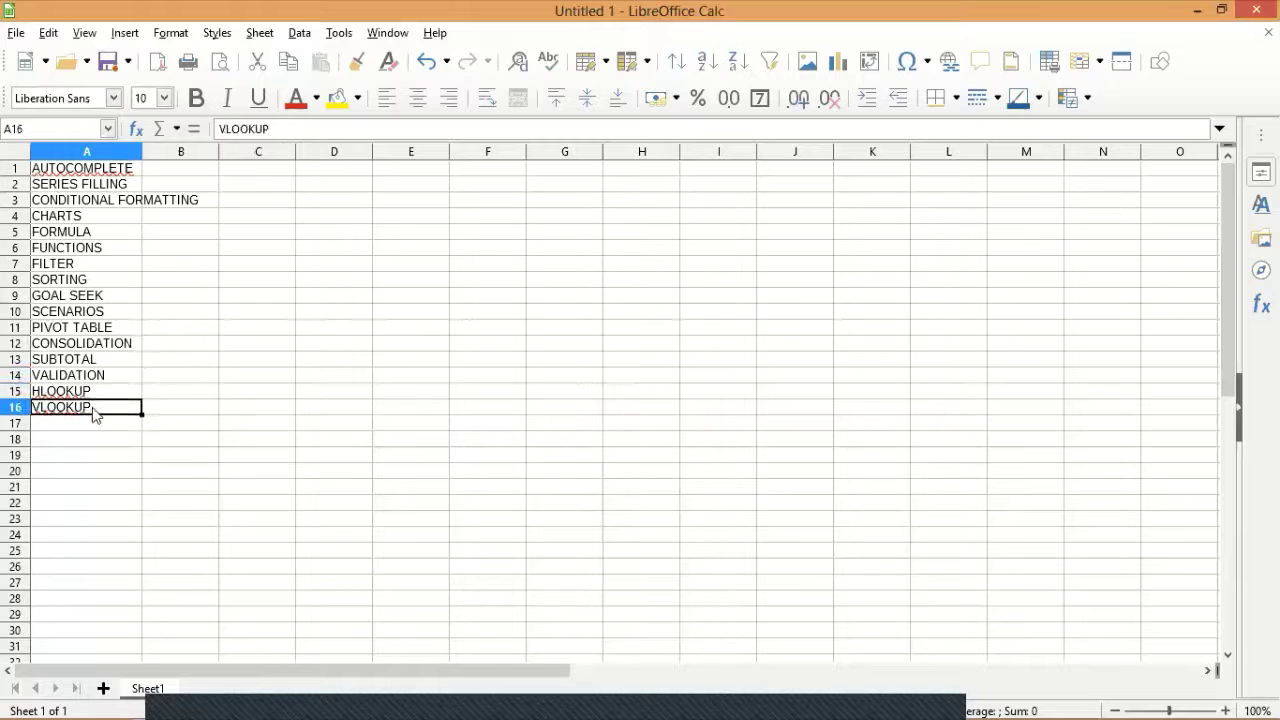
# - Widen column A to fit its longest entry
pyautogui.moveTo(142, 151); pyautogui.dragTo(142, 151)
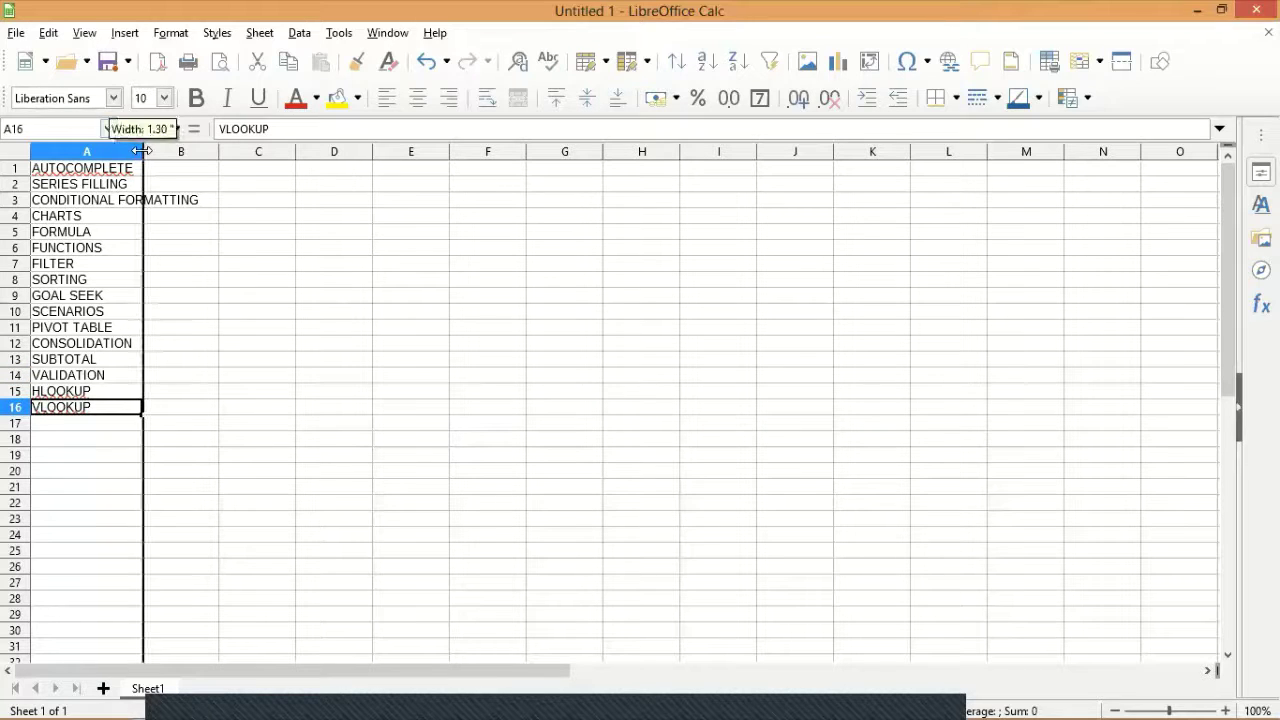
pyautogui.doubleClick(142, 151)
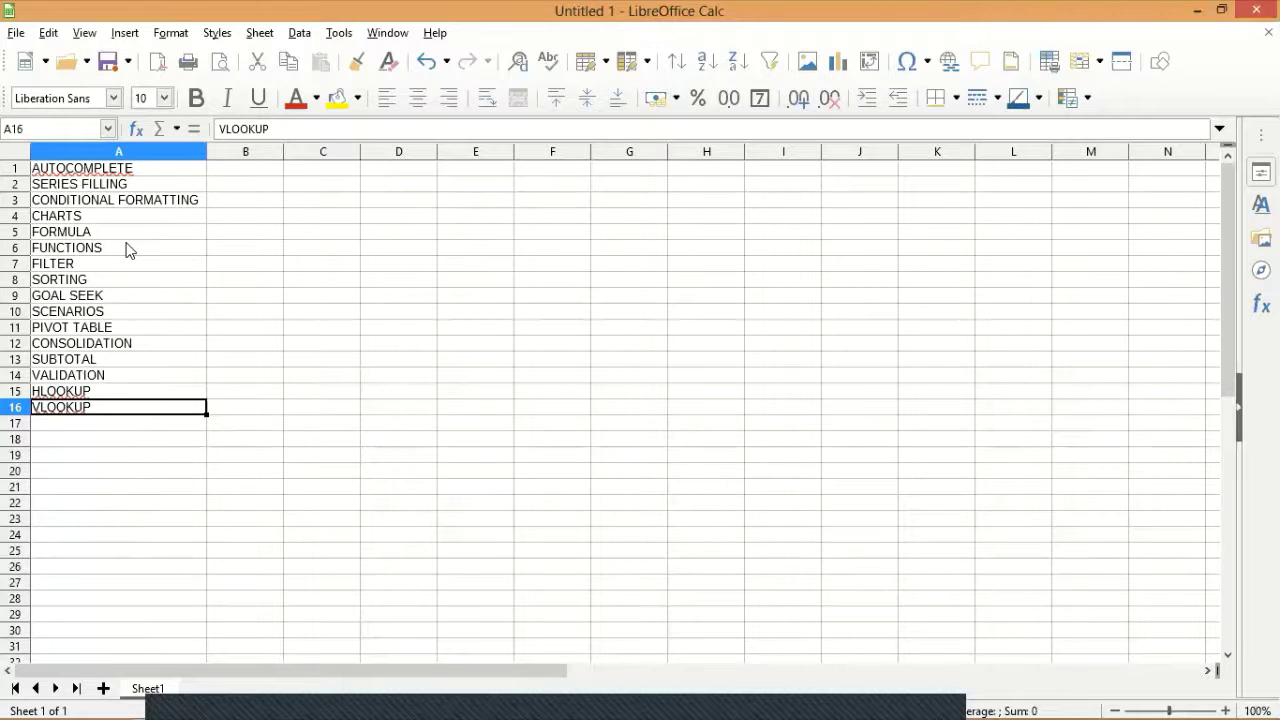
pyautogui.click(129, 172)
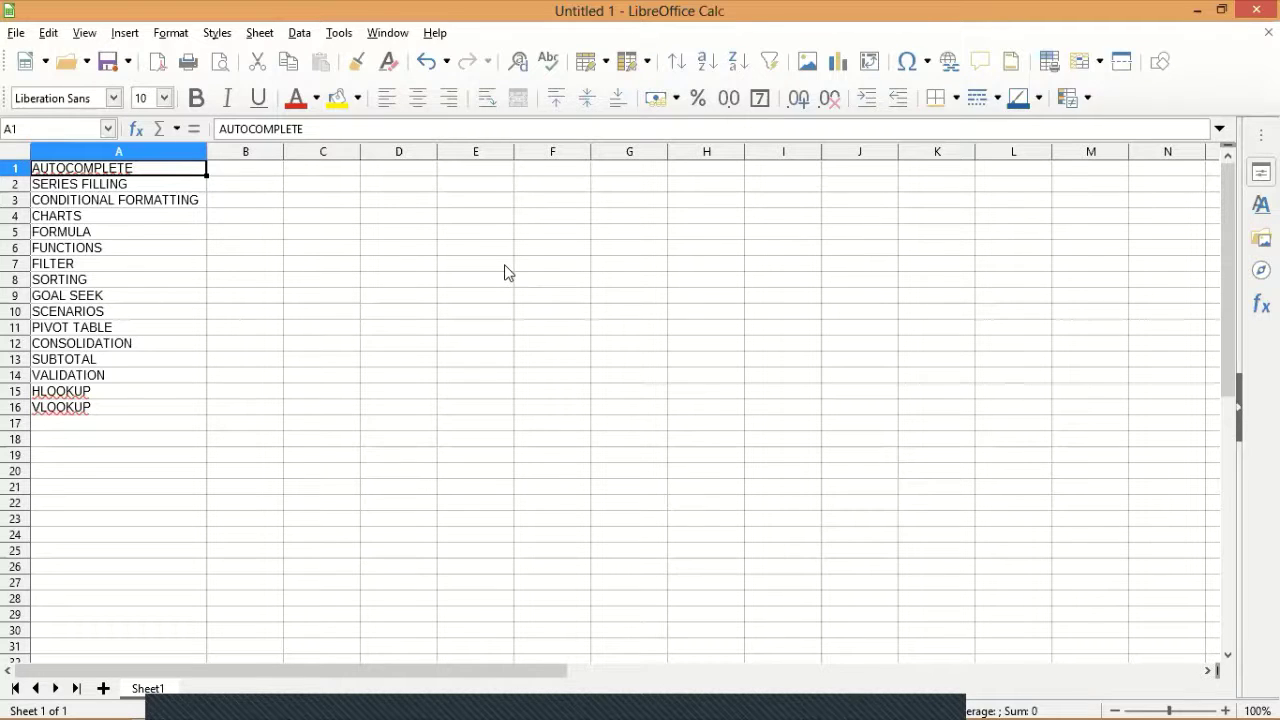
# - Enter three sample first names in cells D2, D3 and D4
pyautogui.click(387, 190)
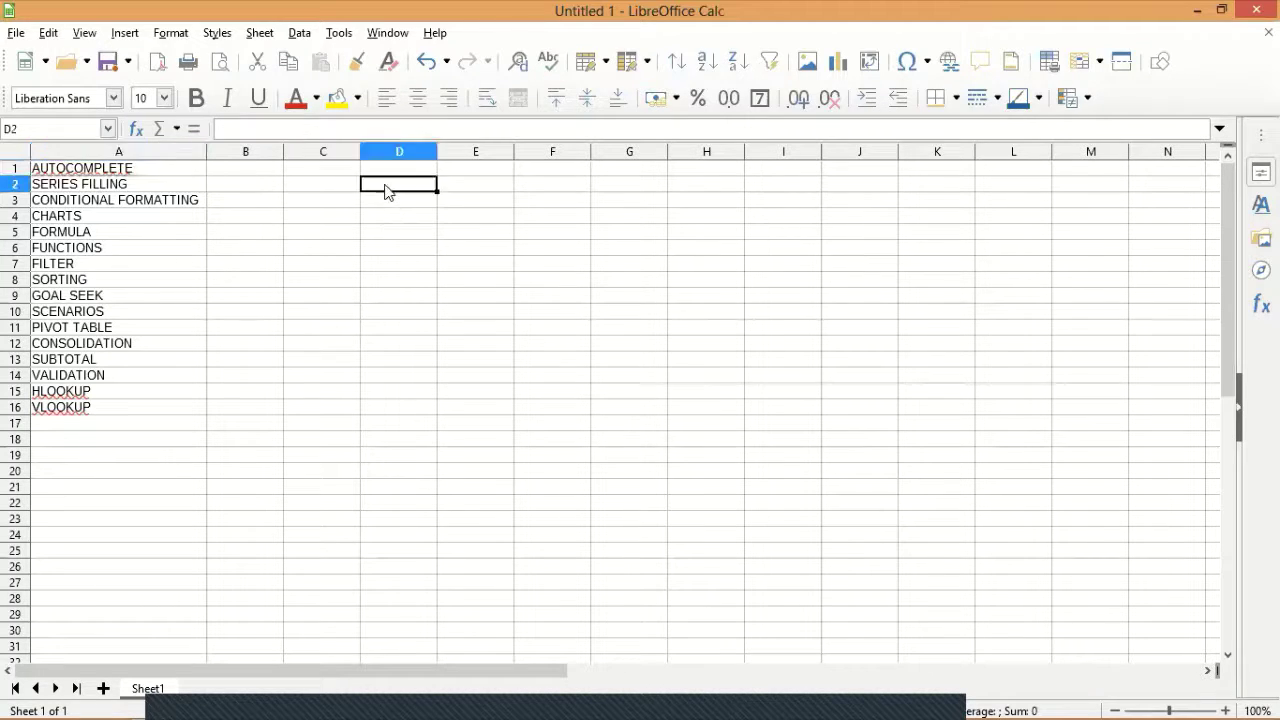
pyautogui.write('PN')
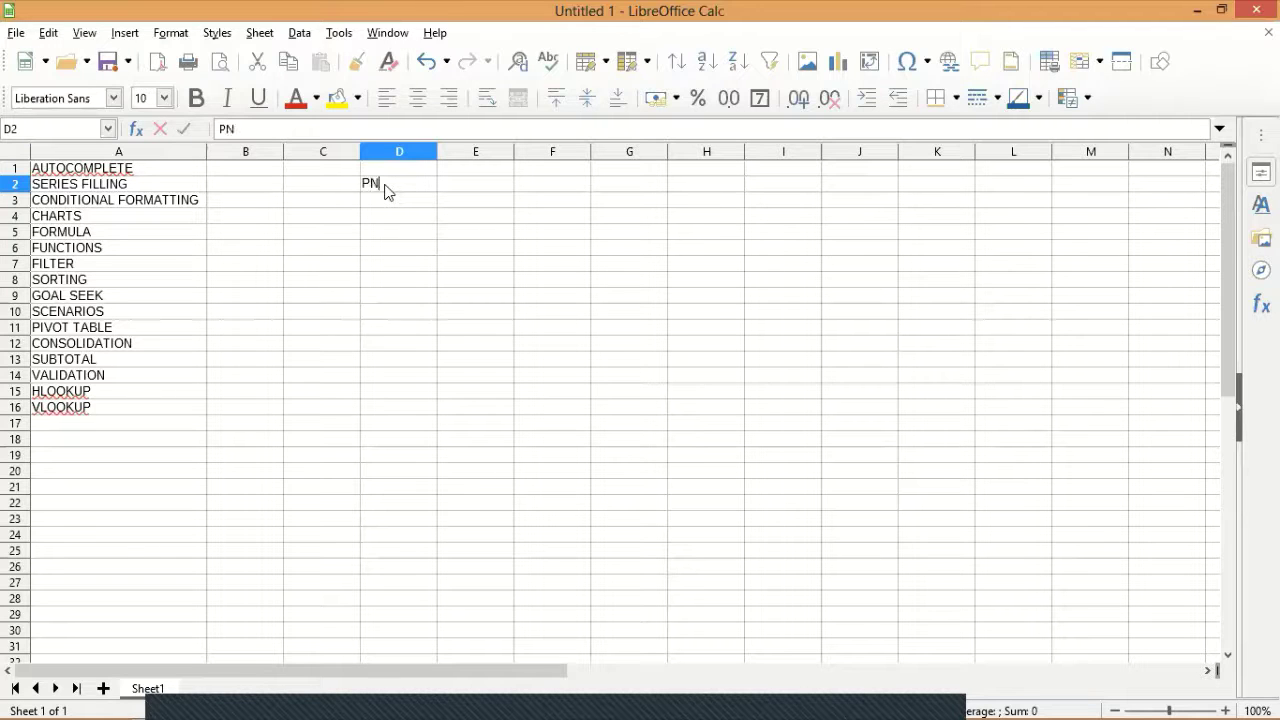
pyautogui.press('BackSpace')
pyautogui.write('AM')
pyautogui.press('BackSpace')
pyautogui.write('NKAJ')
pyautogui.press('Return')
pyautogui.write('JAYA')
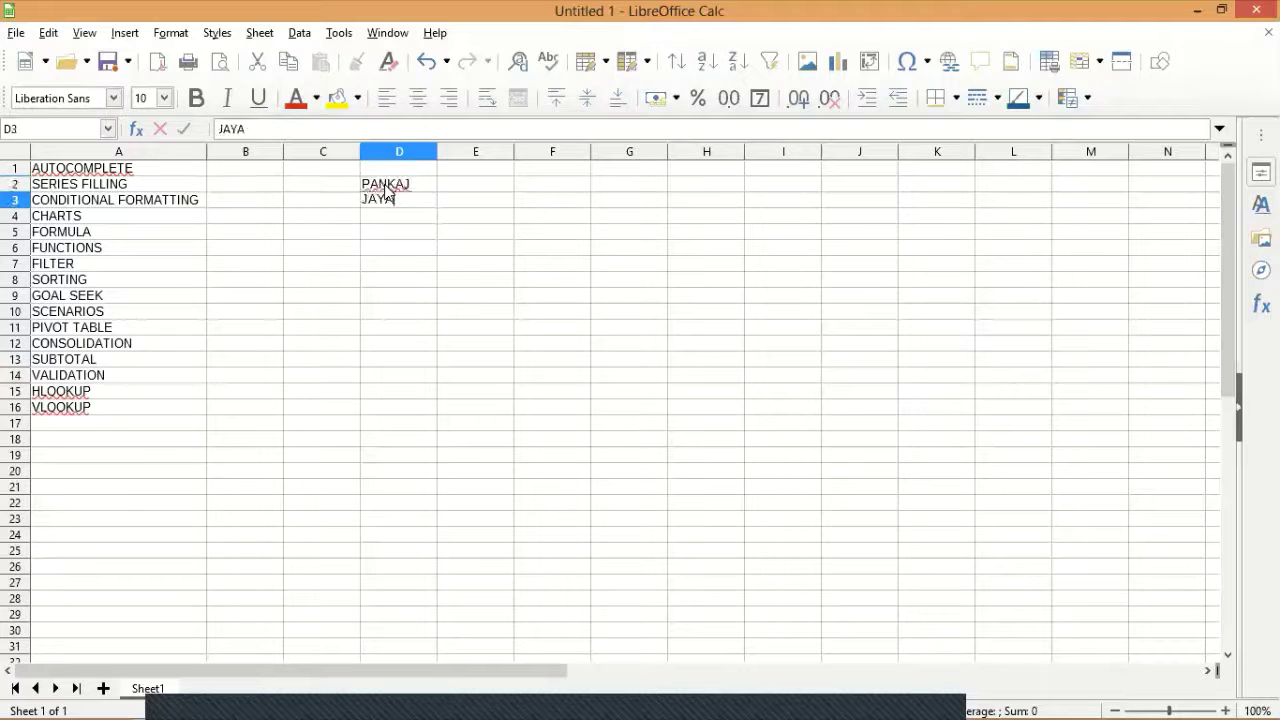
pyautogui.press('Return')
pyautogui.write('KA')
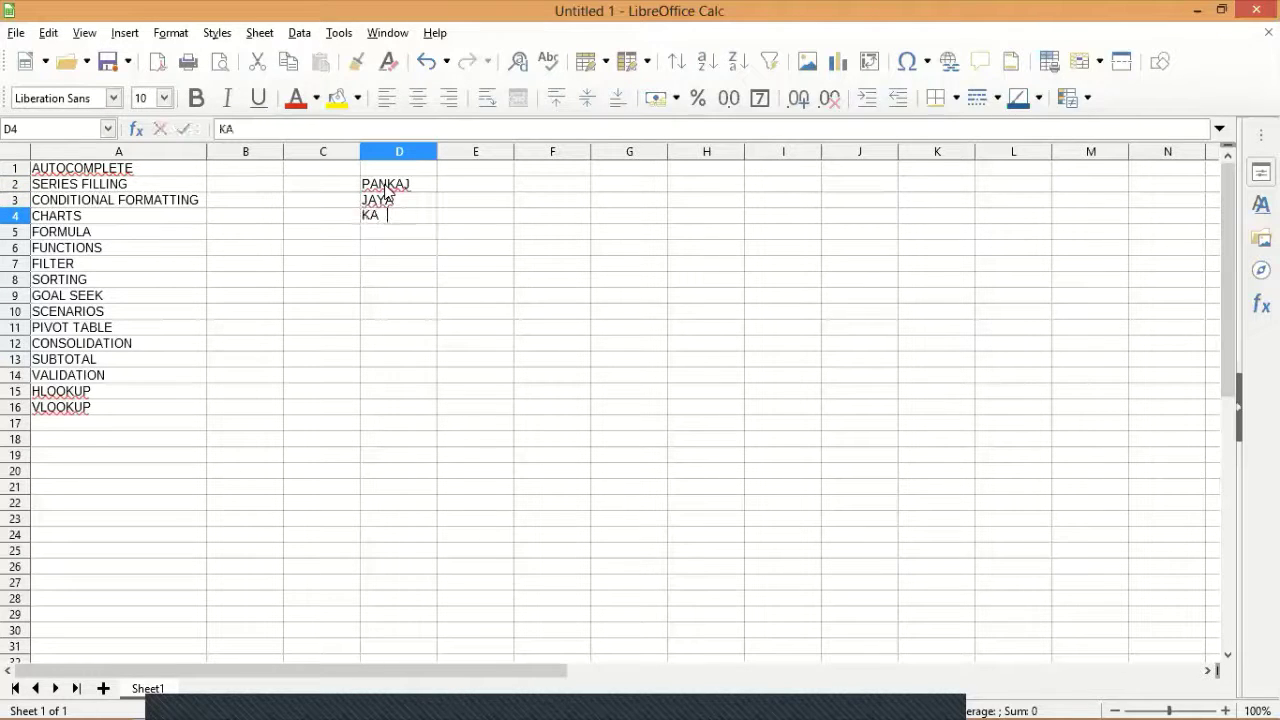
pyautogui.write('RAN')
pyautogui.press('Return')
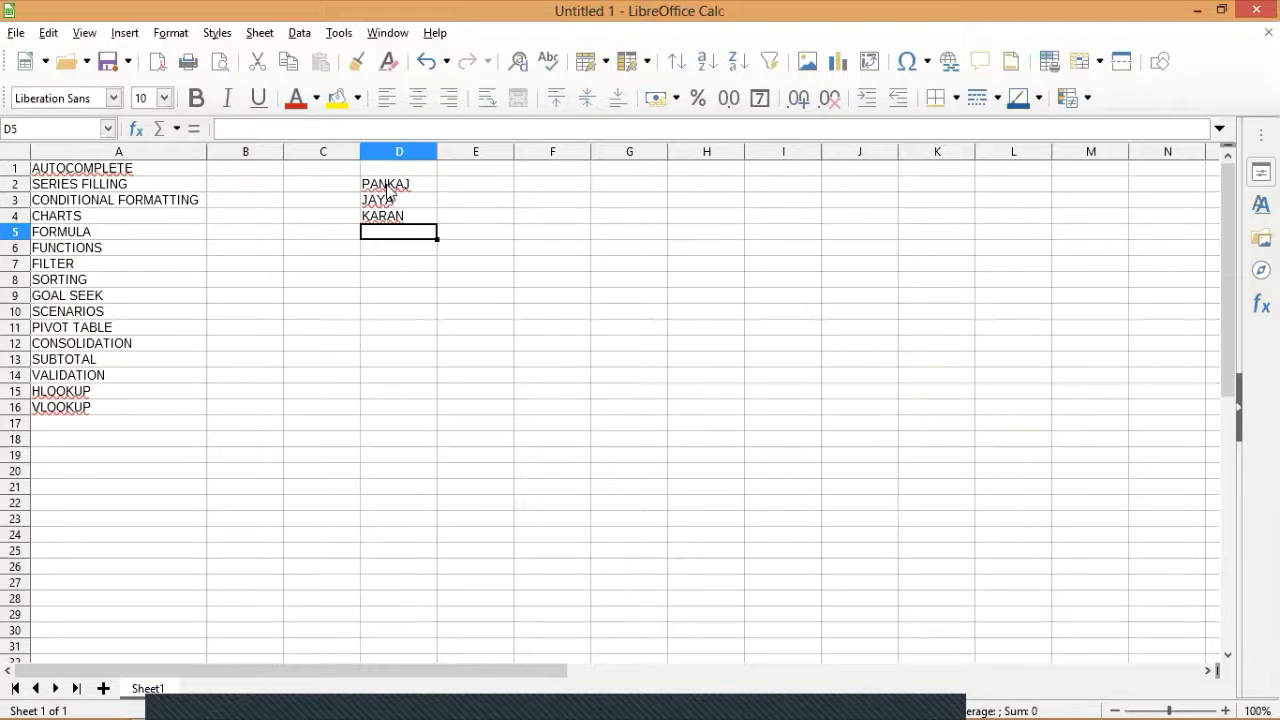
# - Copy the three names in D2:D4 and paste them starting at cell G6
pyautogui.moveTo(387, 188); pyautogui.dragTo(389, 222)
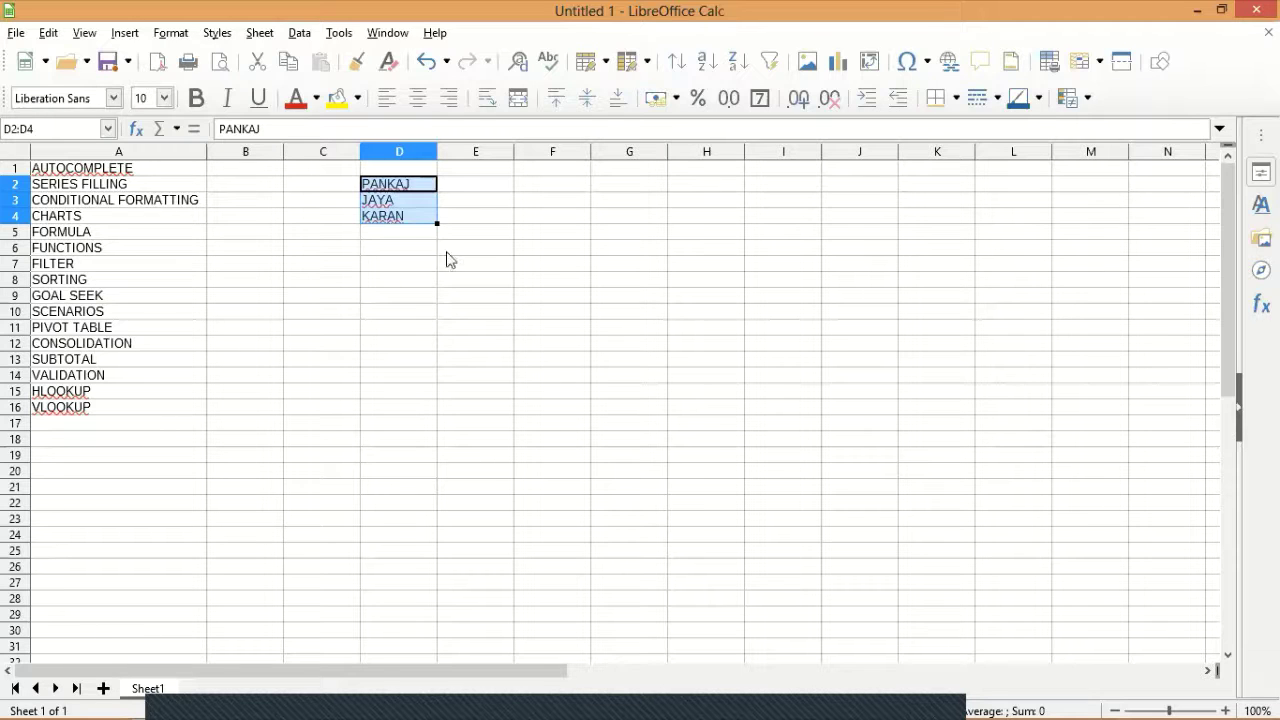
pyautogui.hotkey('ctrl', 'c')
pyautogui.click(643, 252)
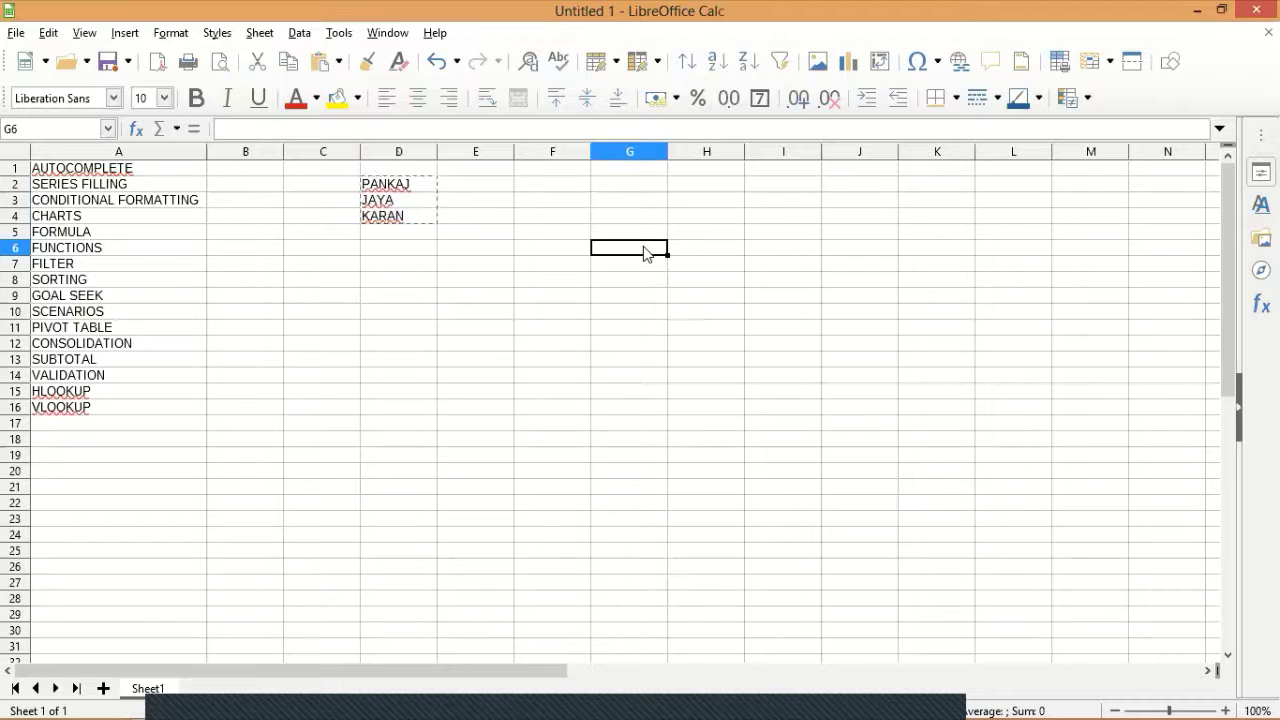
pyautogui.hotkey('ctrl', 'v')
pyautogui.click(637, 314)
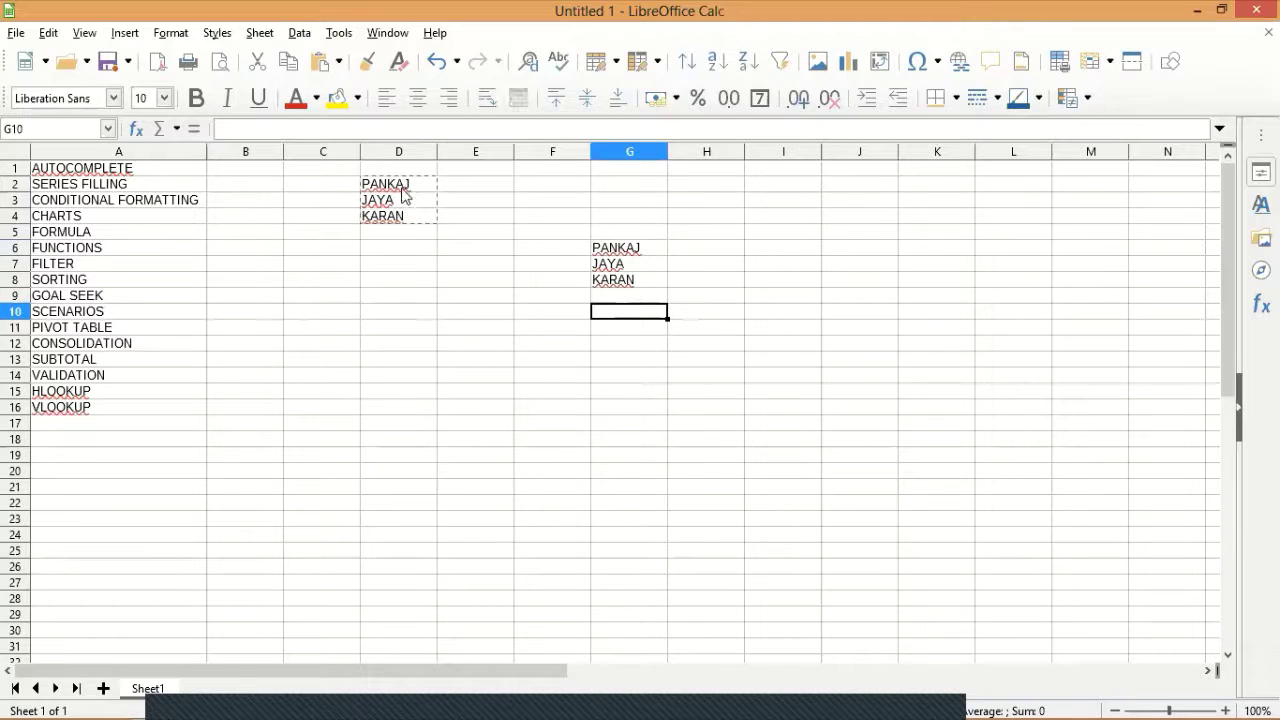
pyautogui.click(404, 212)
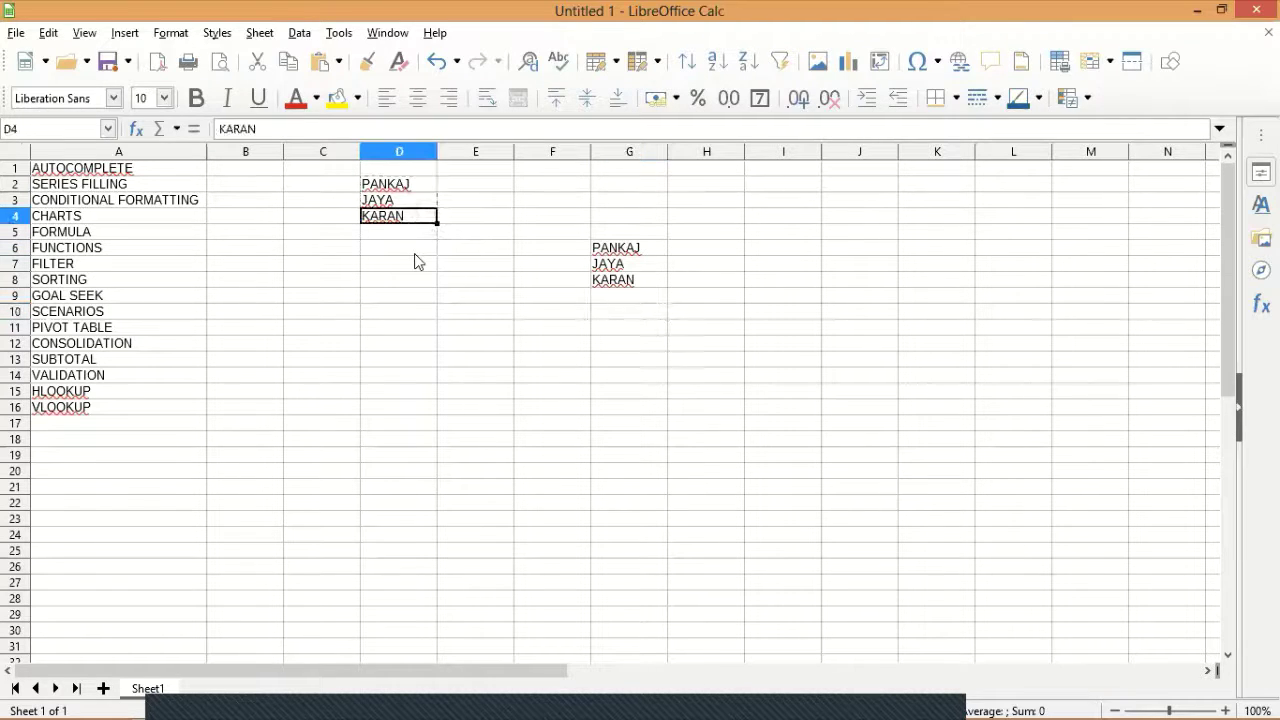
pyautogui.press('Escape')
# - Clear the contents of the range D2:G10
pyautogui.moveTo(398, 184); pyautogui.dragTo(640, 313)
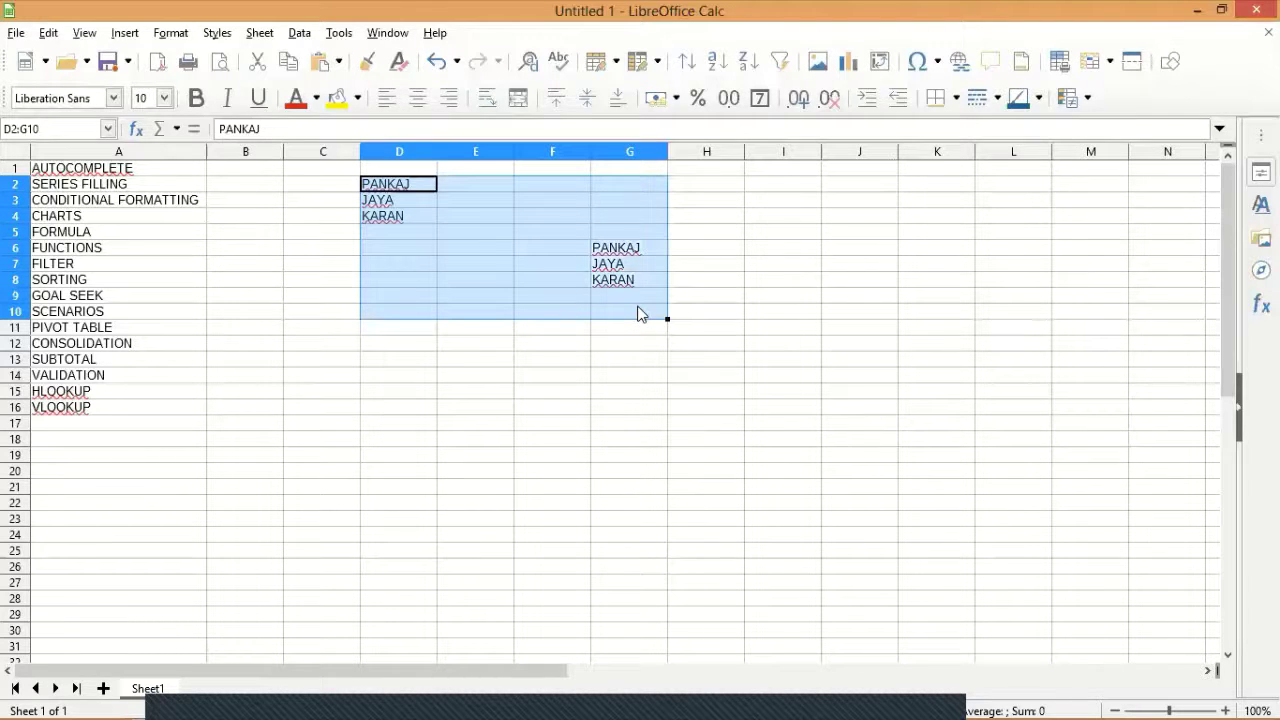
pyautogui.press('Delete')
pyautogui.click(441, 345)
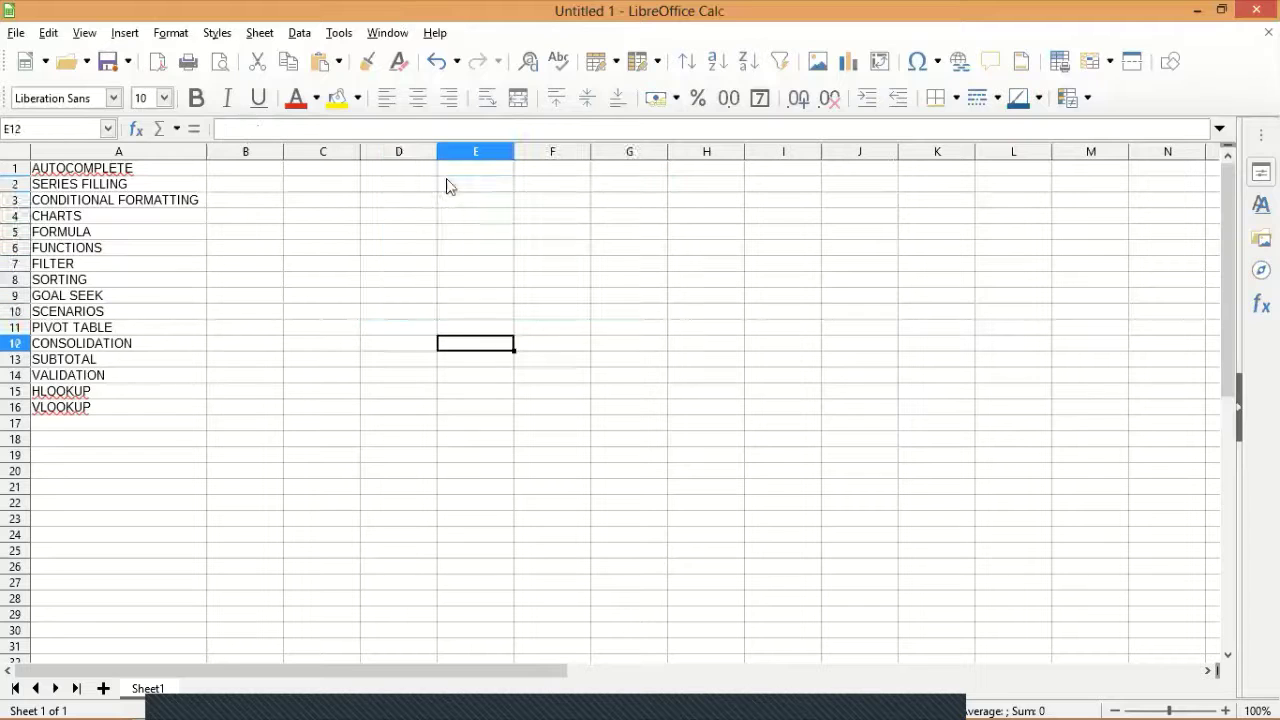
# - Enter the column headings NAME in cell D1 and MONTH in cell C1
pyautogui.click(415, 169)
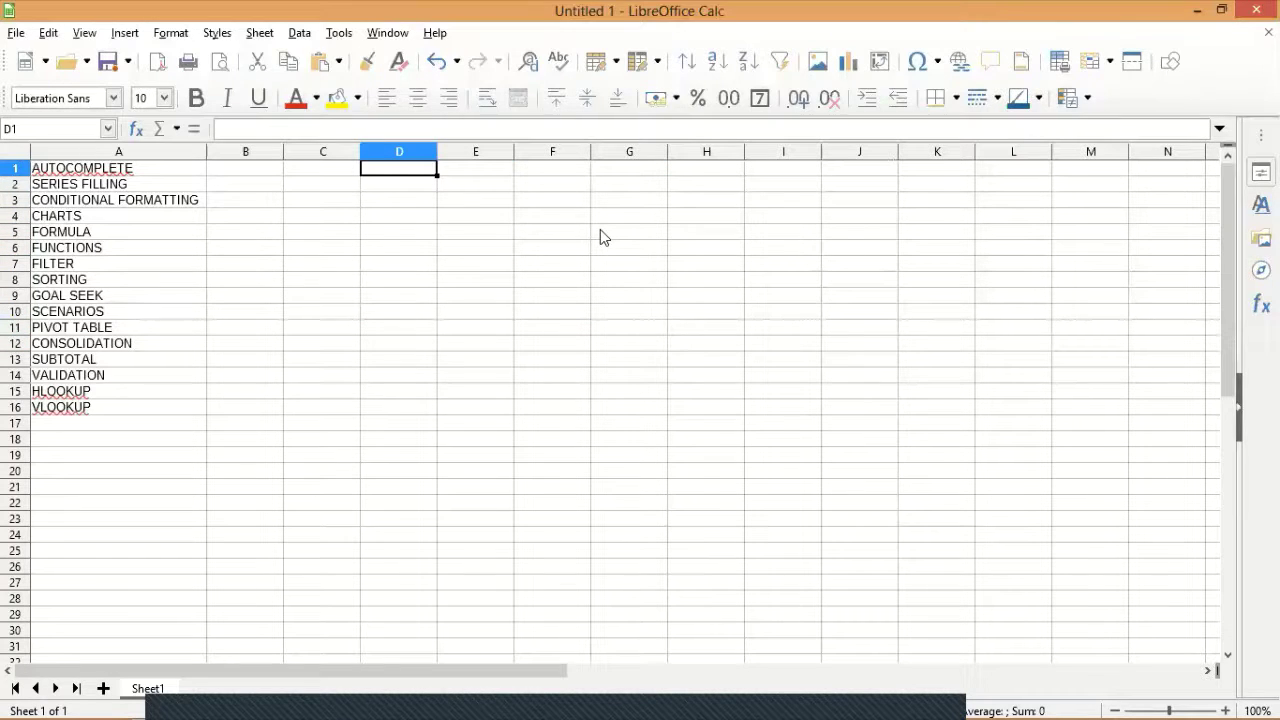
pyautogui.write('N')
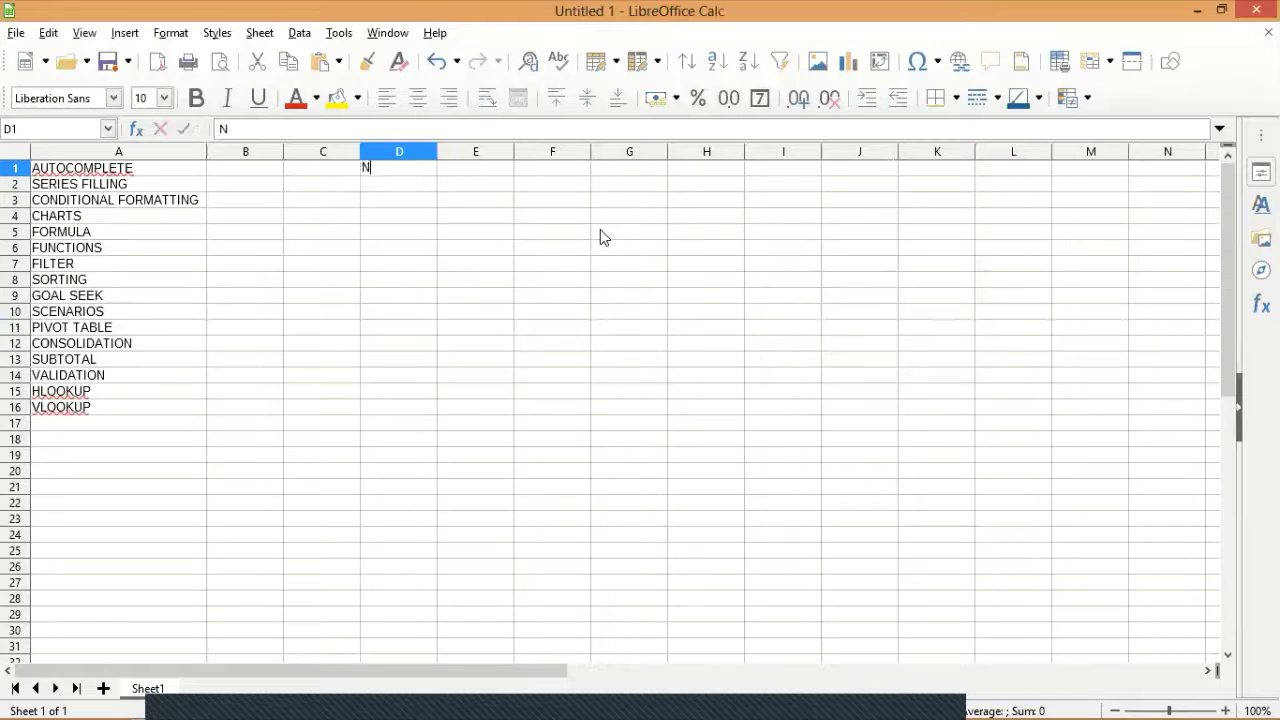
pyautogui.write('AME')
pyautogui.press('Tab')
pyautogui.click(335, 169)
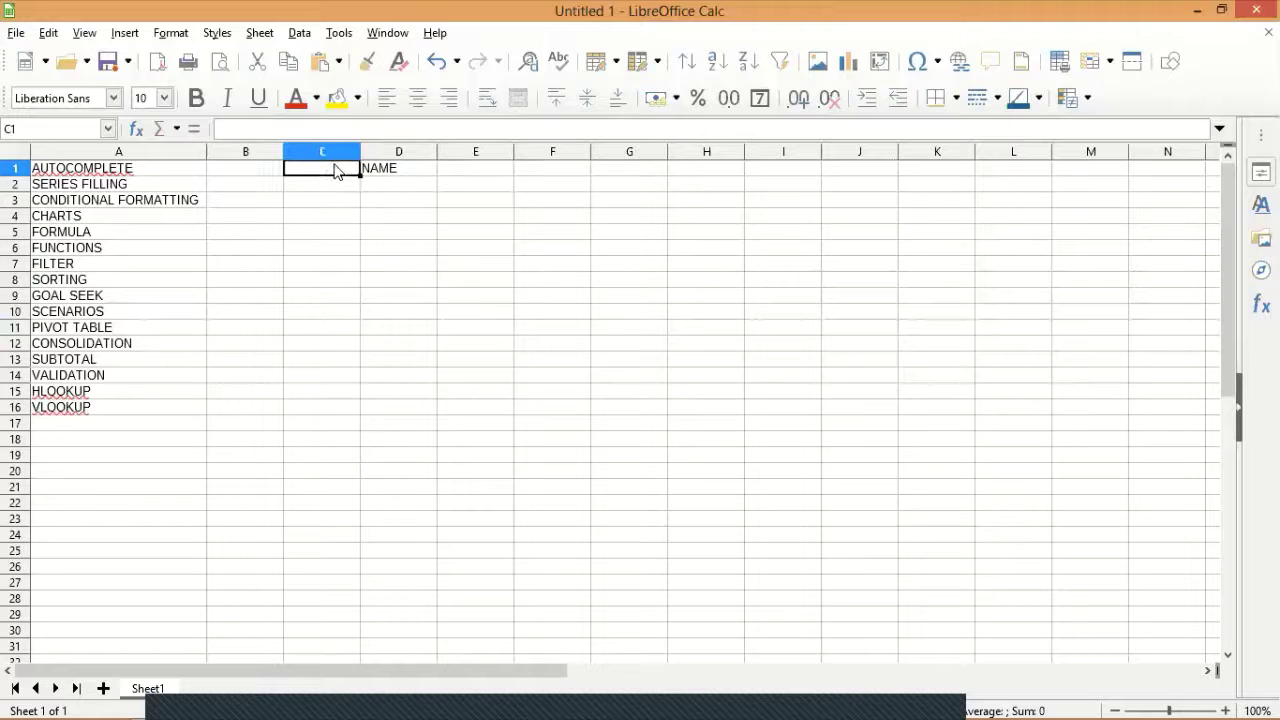
pyautogui.write('MONTH')
pyautogui.press('Tab')
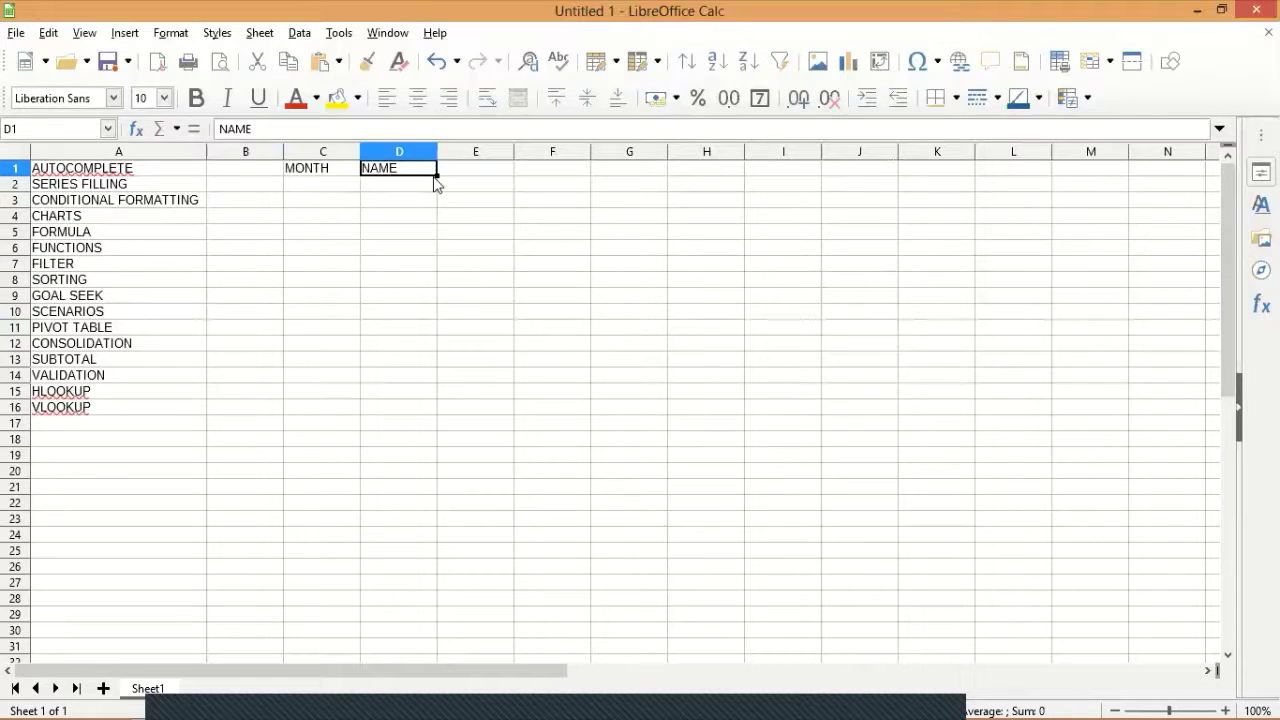
# - Enter the column headings RATE, QTY and PRICE in cells E1, F1 and G1
pyautogui.press('Tab')
pyautogui.write('RATE')
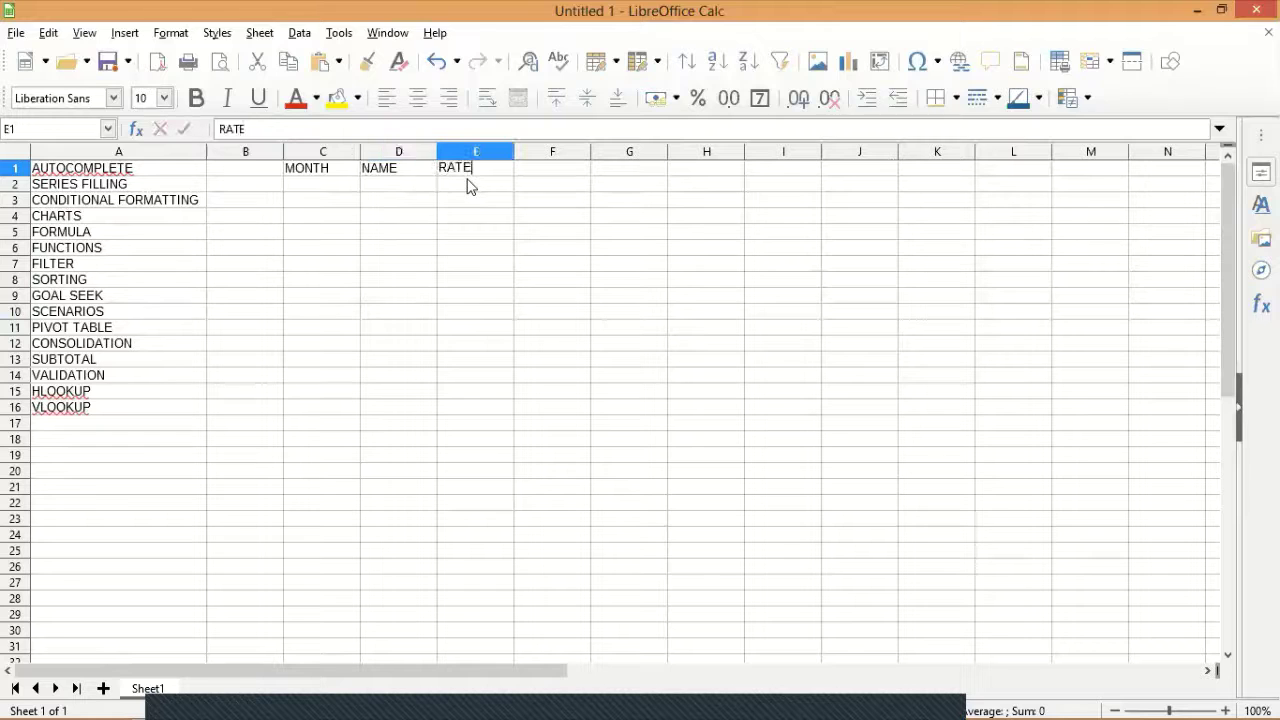
pyautogui.press('Tab')
pyautogui.write('QTY')
pyautogui.press('Tab')
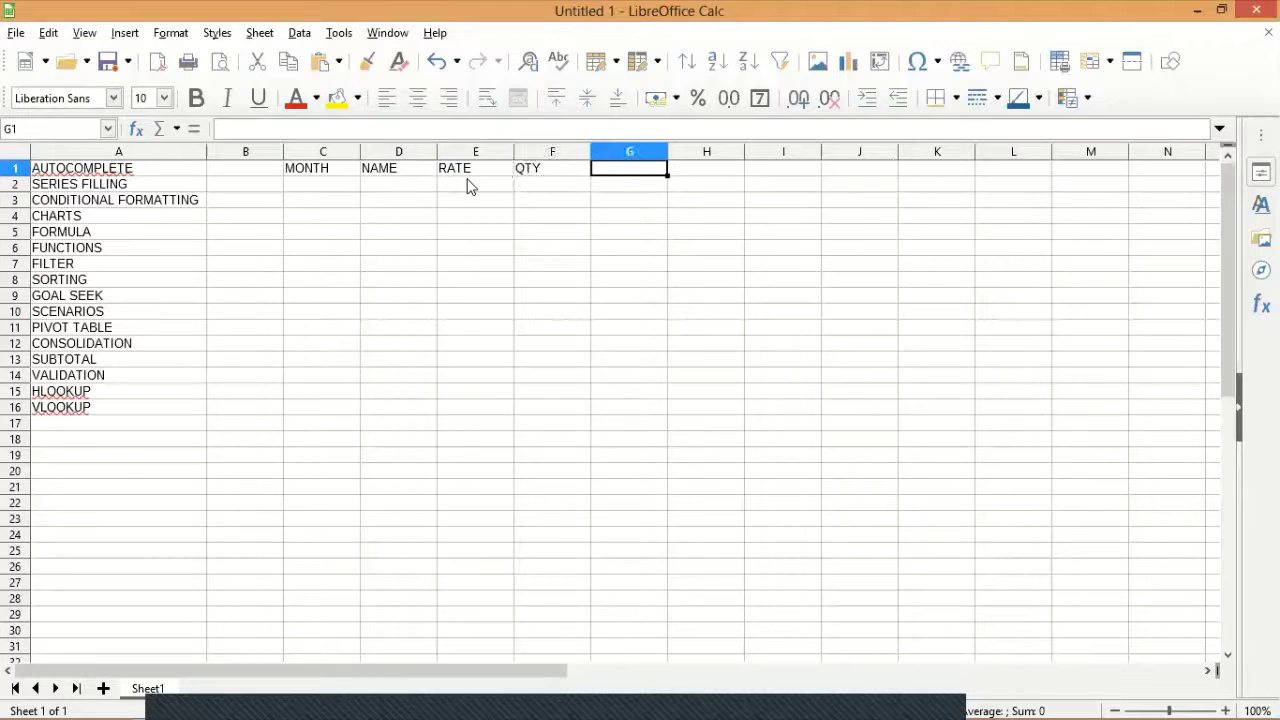
pyautogui.write('PRICE')
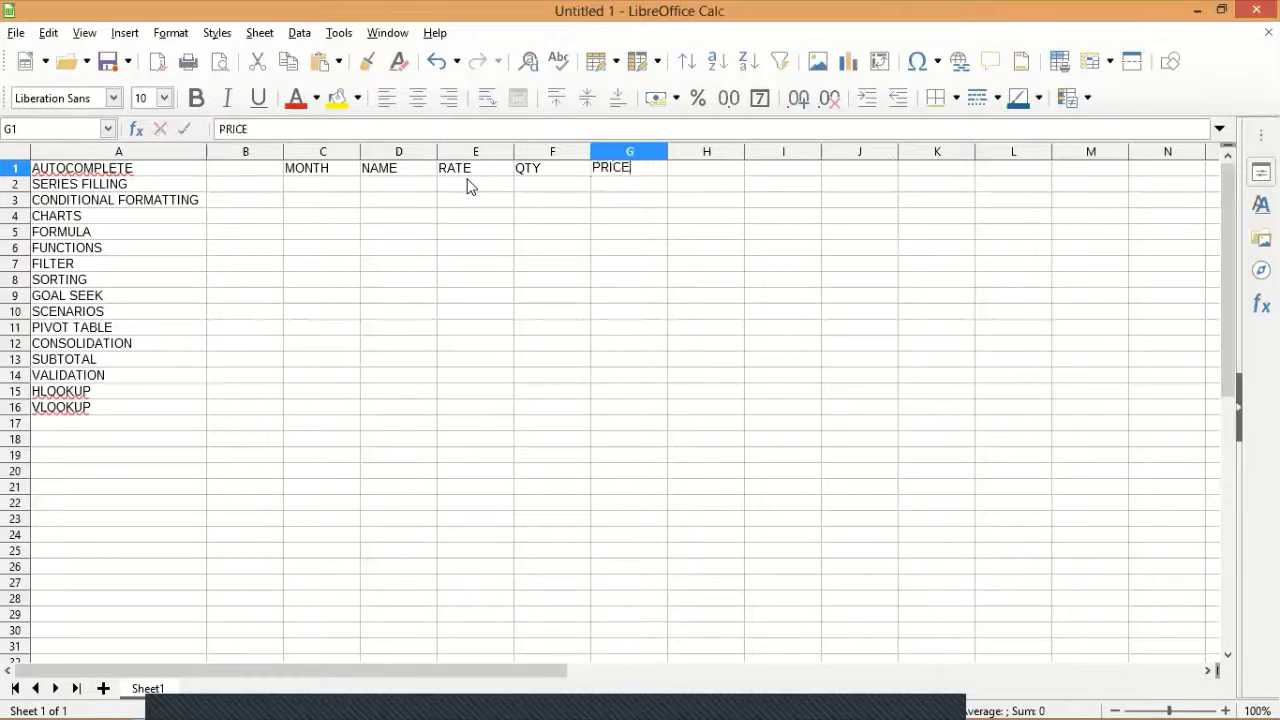
pyautogui.press('Return')
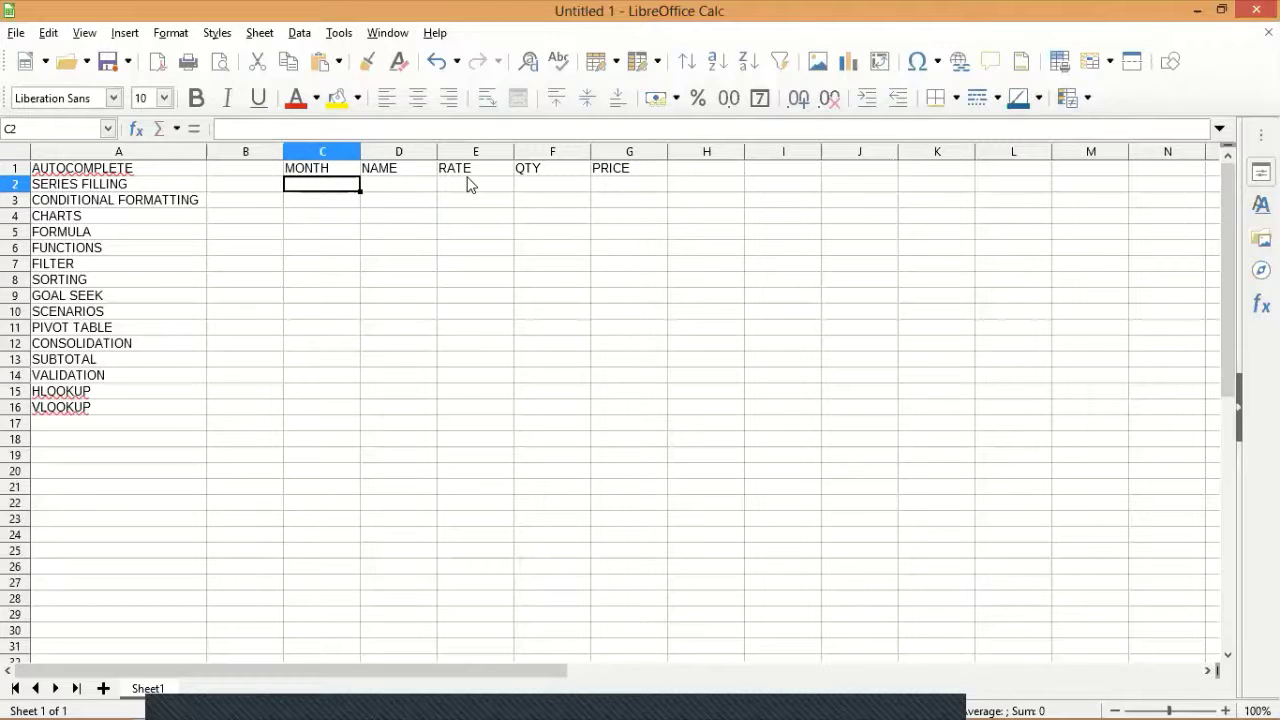
# - Enter JAN in cell C2 and fill it down through C6
pyautogui.write('JAN')
pyautogui.press('Return')
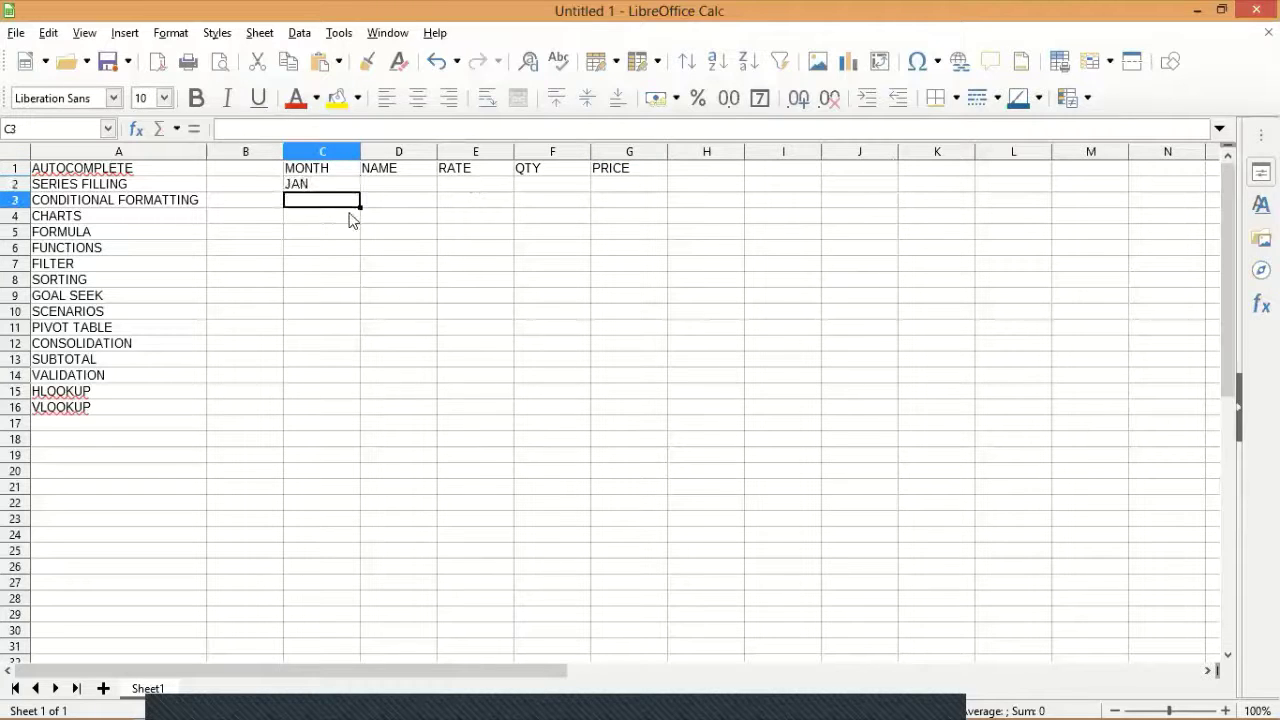
pyautogui.moveTo(320, 184); pyautogui.dragTo(343, 254)
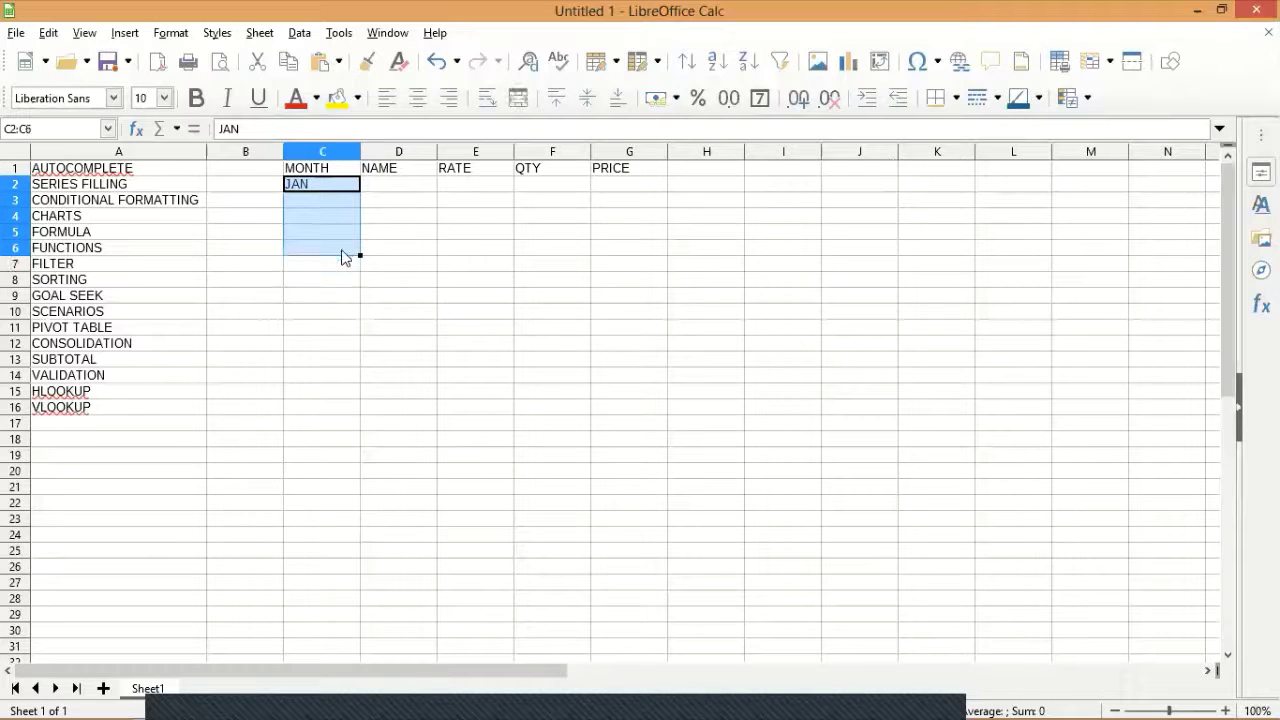
pyautogui.hotkey('ctrl', 'd')
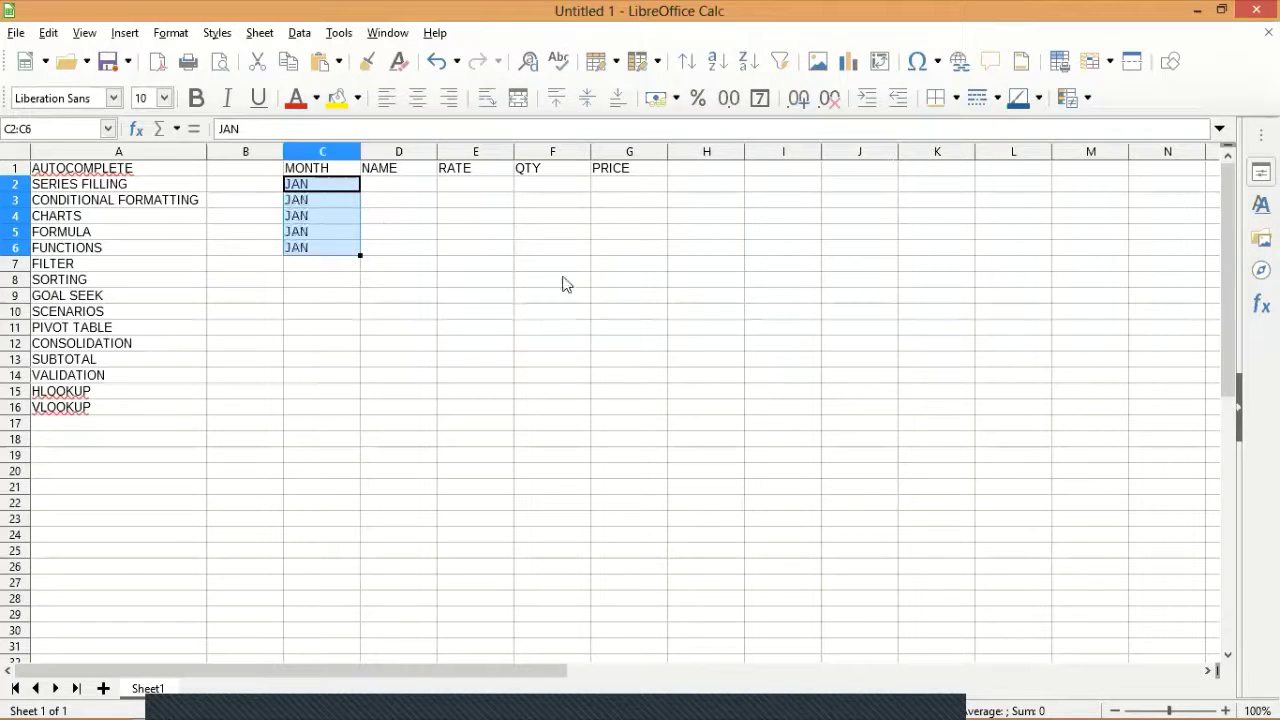
pyautogui.press('Right')
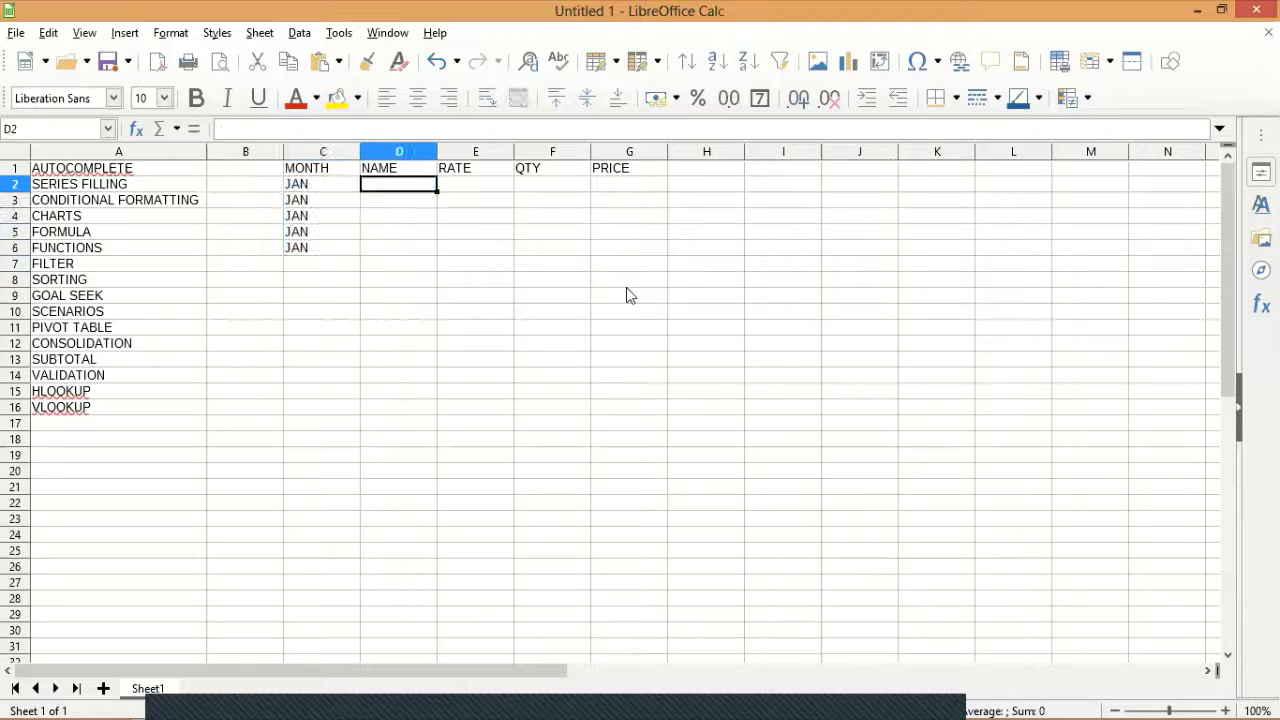
# - Enter the product names COKE and PEPSI in cells D2 and D3 of the NAME column
pyautogui.write('COK')
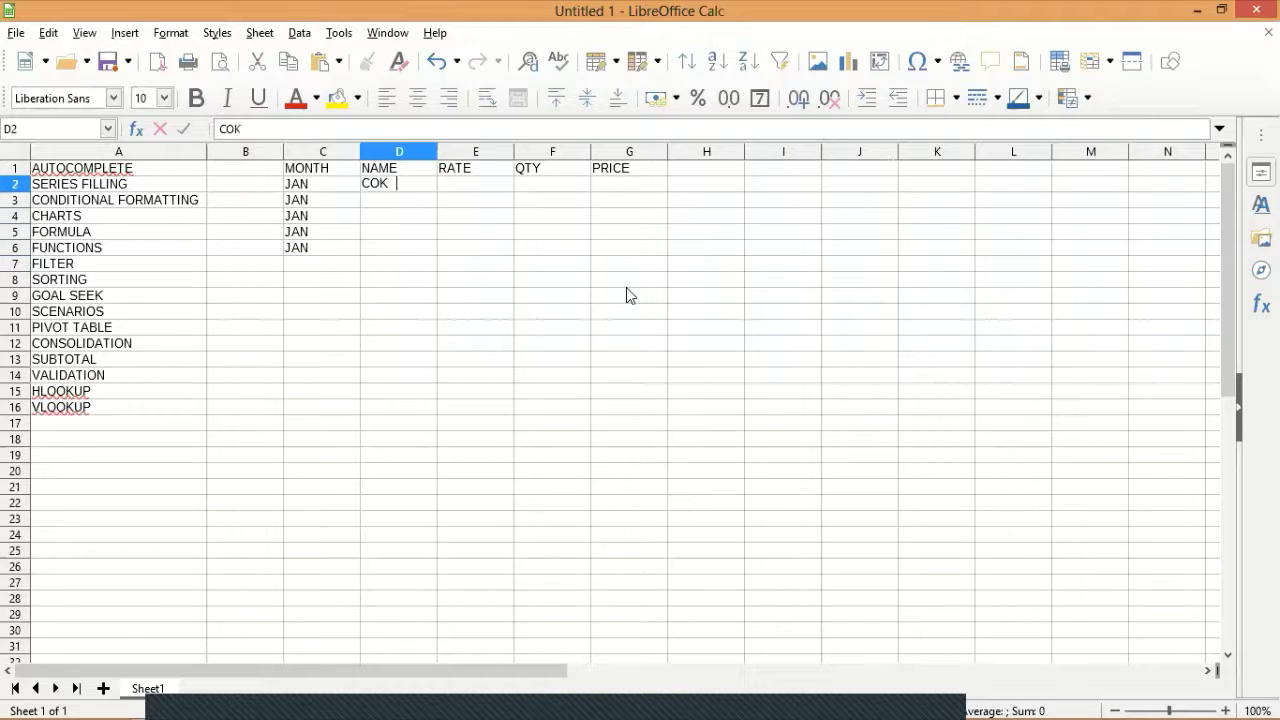
pyautogui.write('E')
pyautogui.press('Return')
pyautogui.write('PEP')
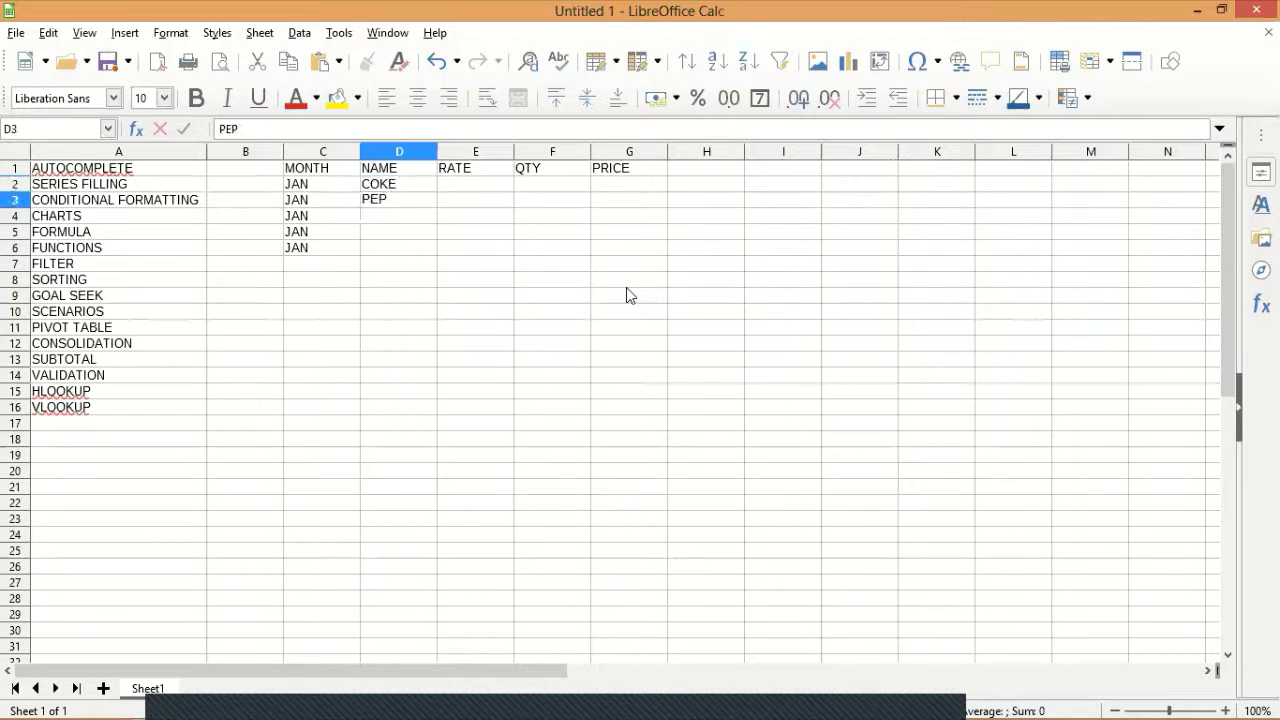
pyautogui.write('SI')
pyautogui.press('Return')
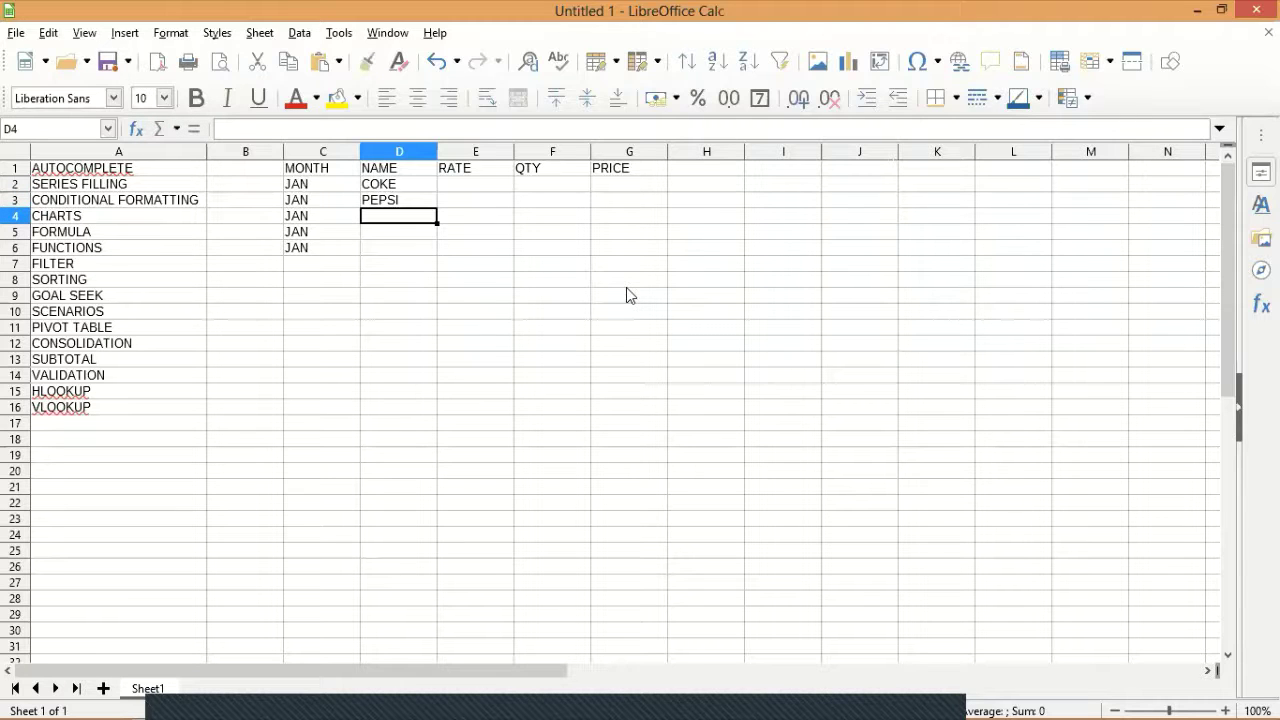
# - Enter the product names THUMSUP, FANTA and SPRITE in cells D4 to D6
pyautogui.write('THU')
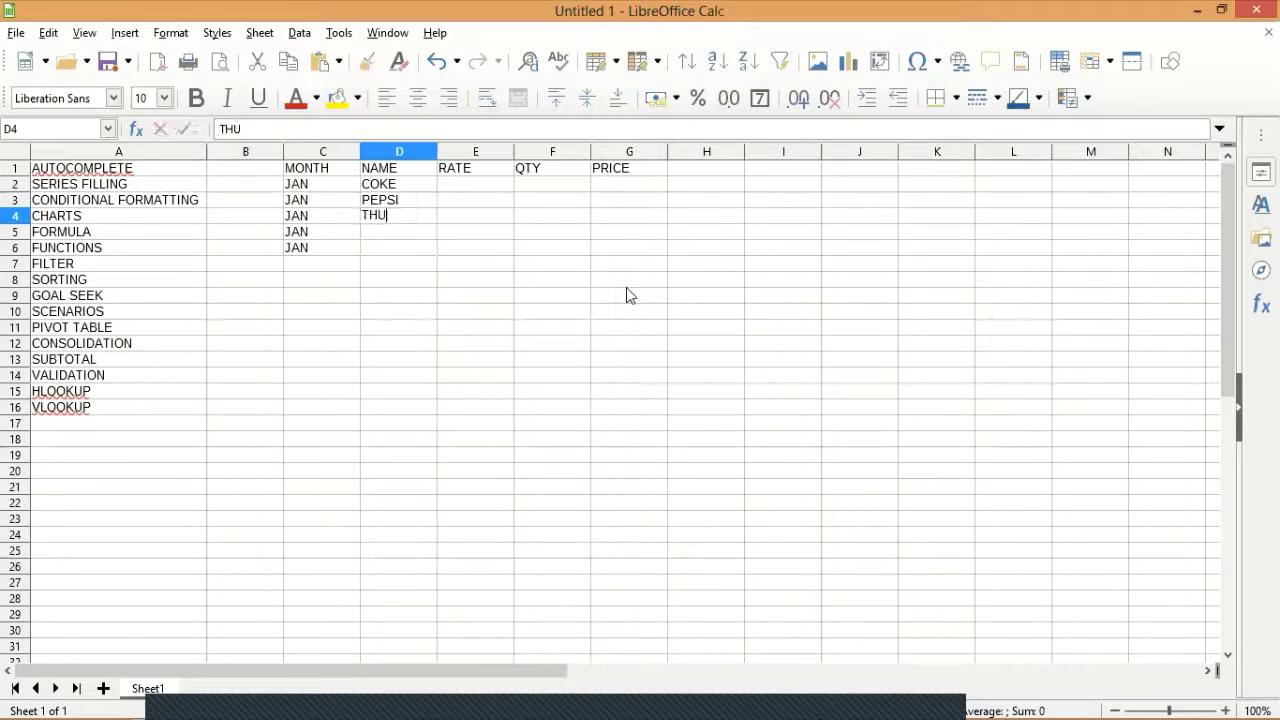
pyautogui.write('MSUP')
pyautogui.press('Return')
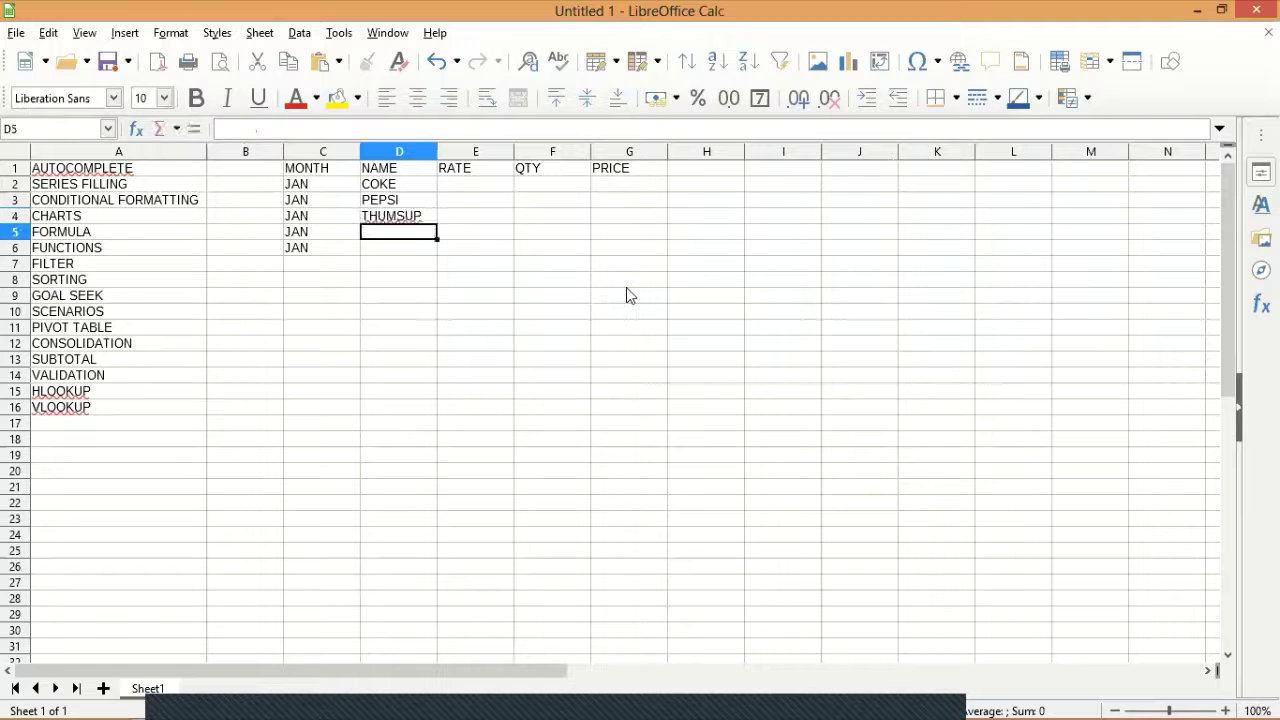
pyautogui.write('FANTA')
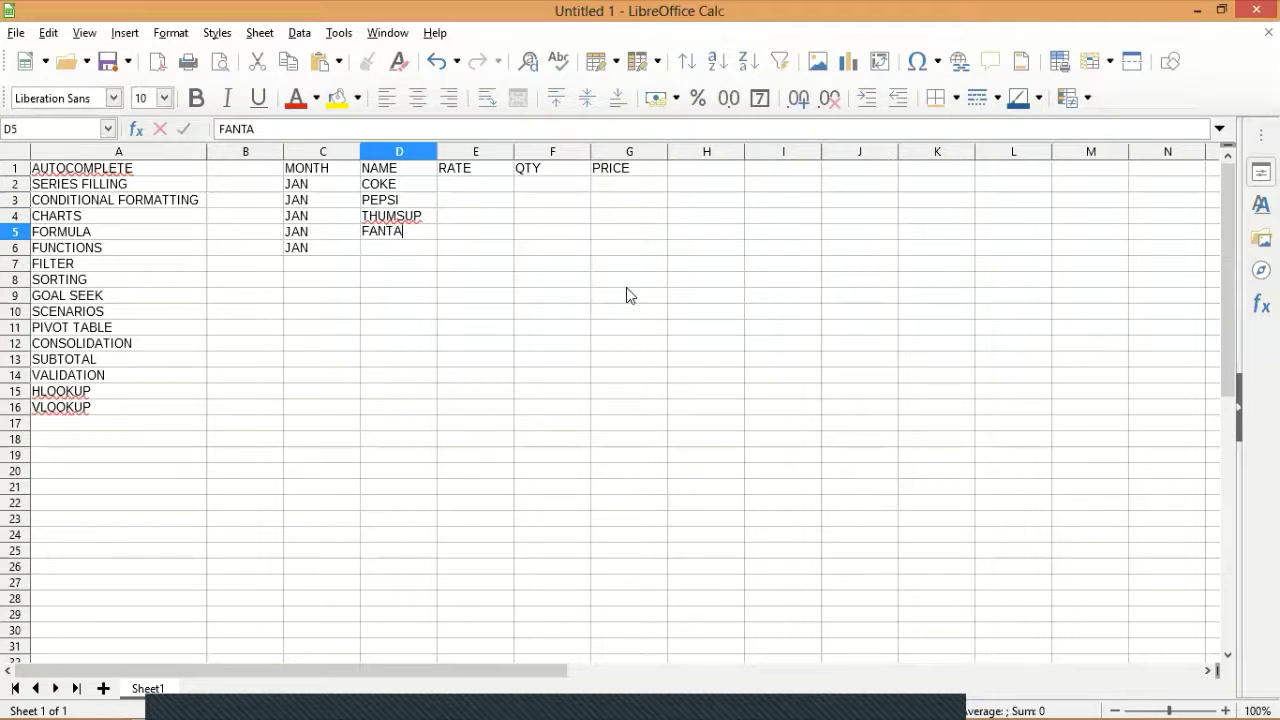
pyautogui.press('Return')
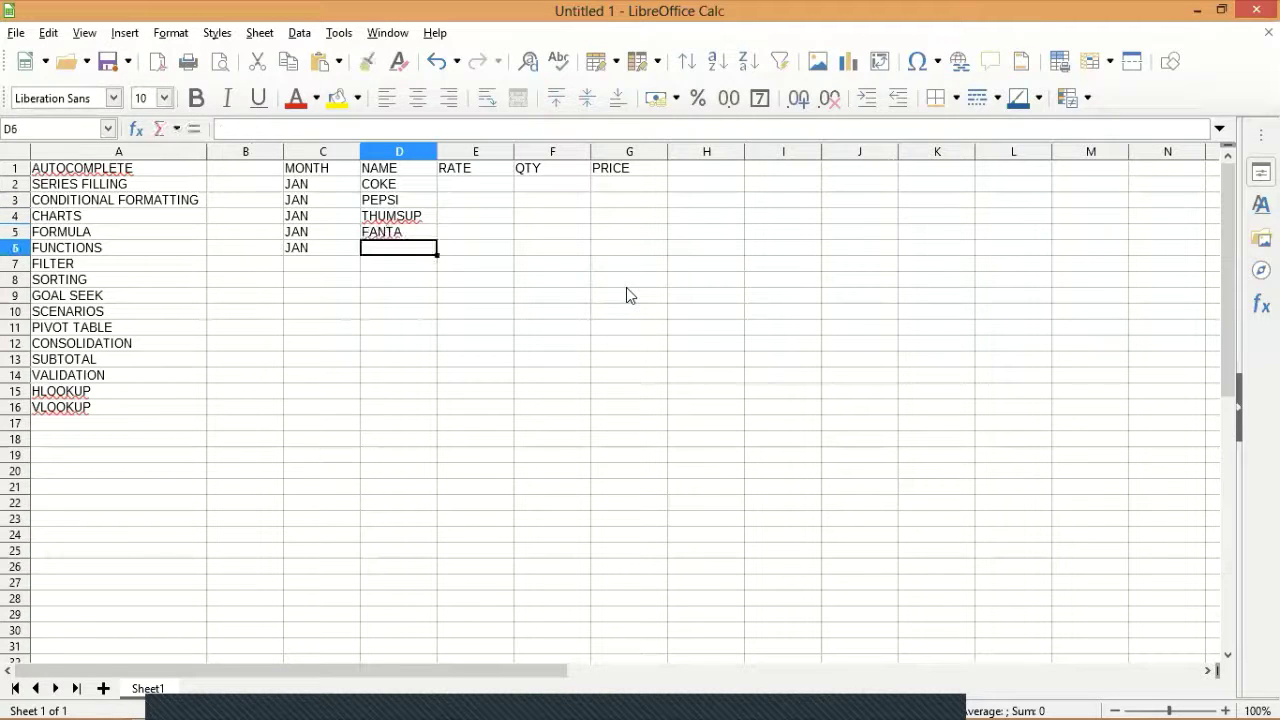
pyautogui.write('SPRITE')
pyautogui.press('Return')
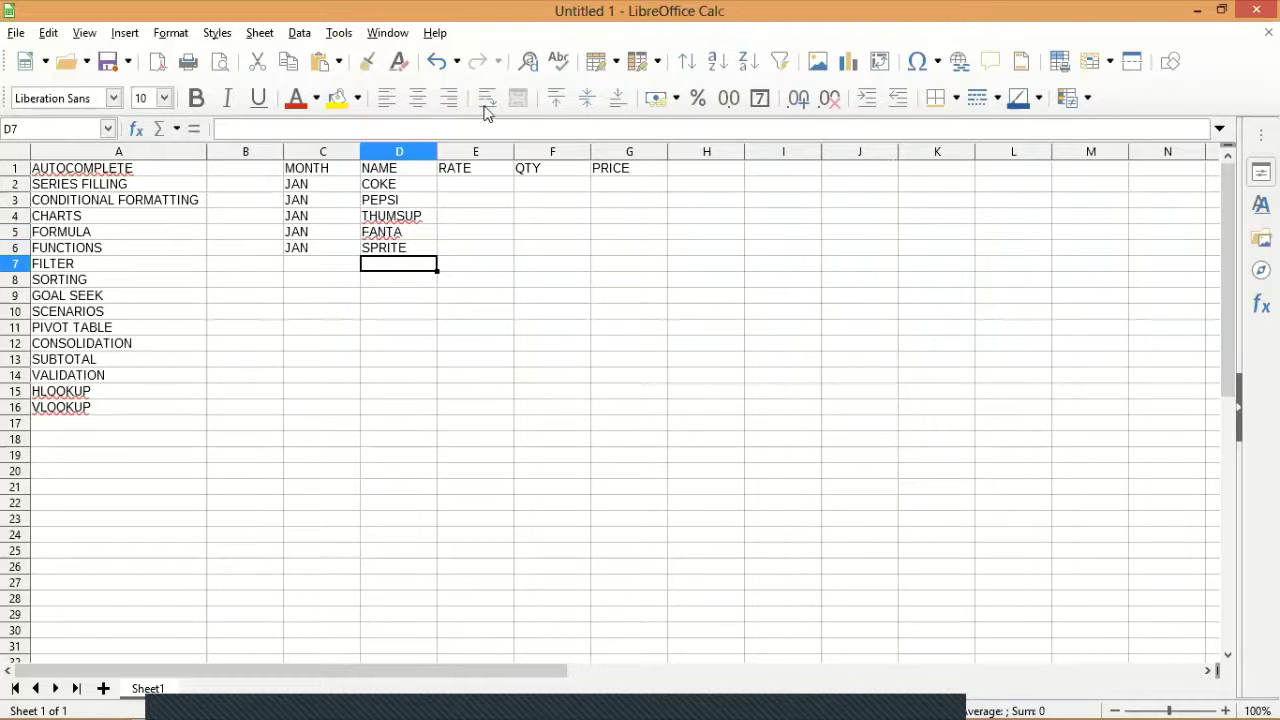
# - Enter the rates 20, 25, 40, 50 and 32 in cells E2 to E6
pyautogui.click(475, 184)
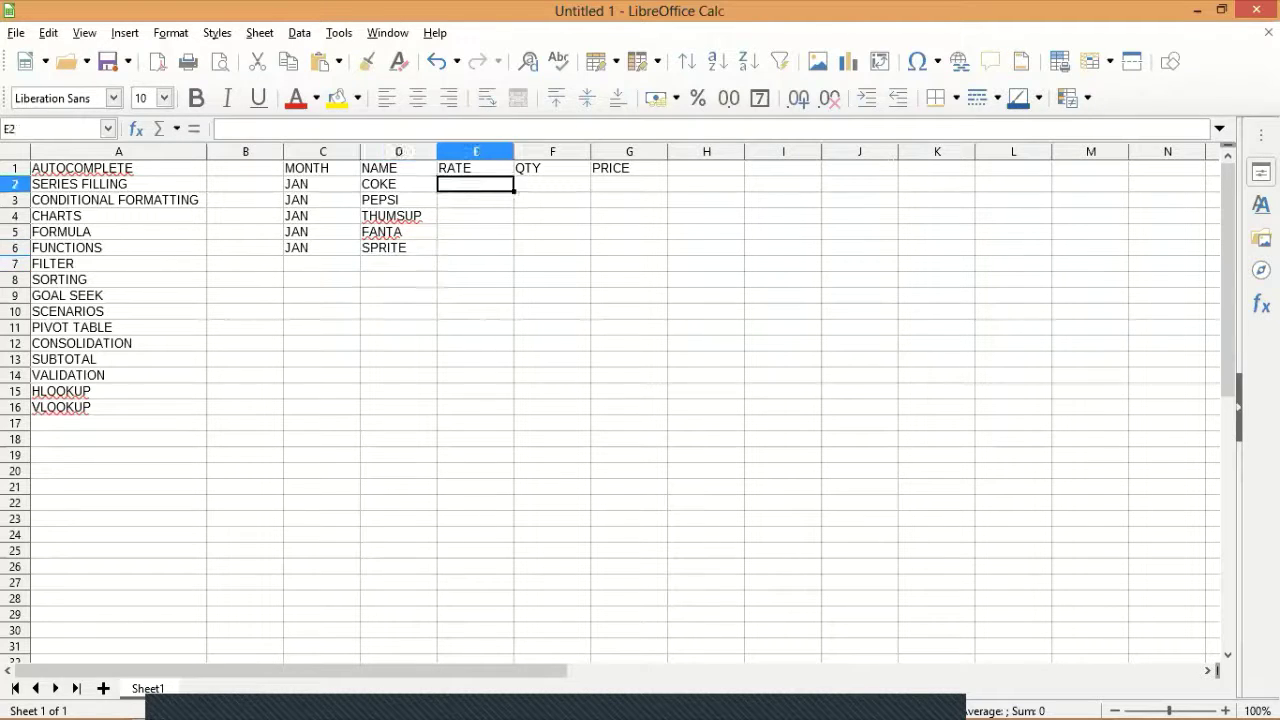
pyautogui.write('2')
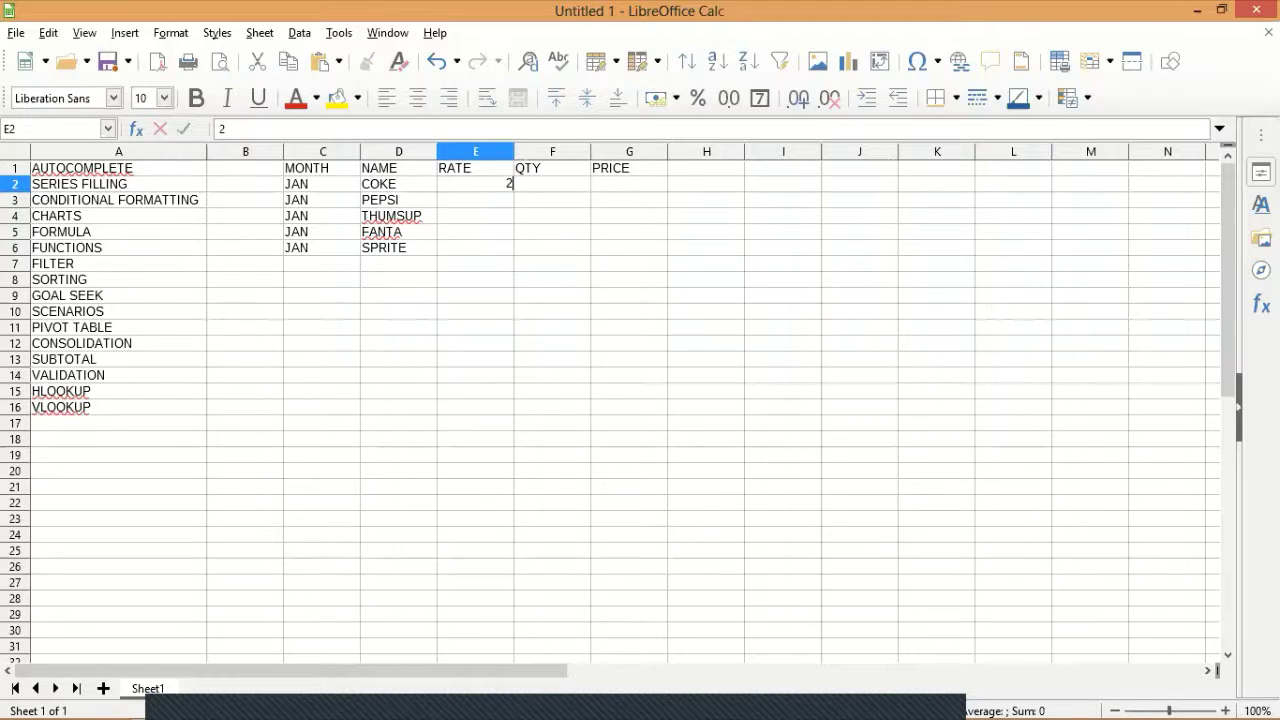
pyautogui.write('0')
pyautogui.press('Return')
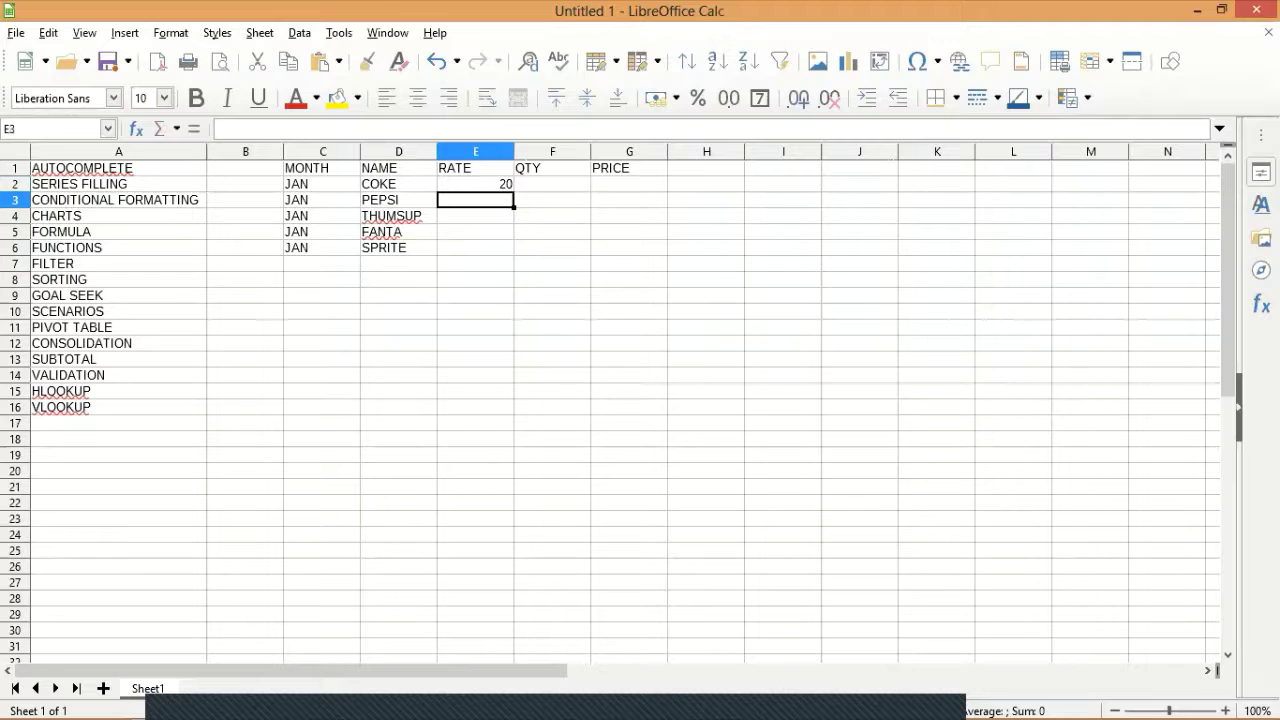
pyautogui.write('25')
pyautogui.press('Return')
pyautogui.write('40')
pyautogui.press('Return')
pyautogui.write('50')
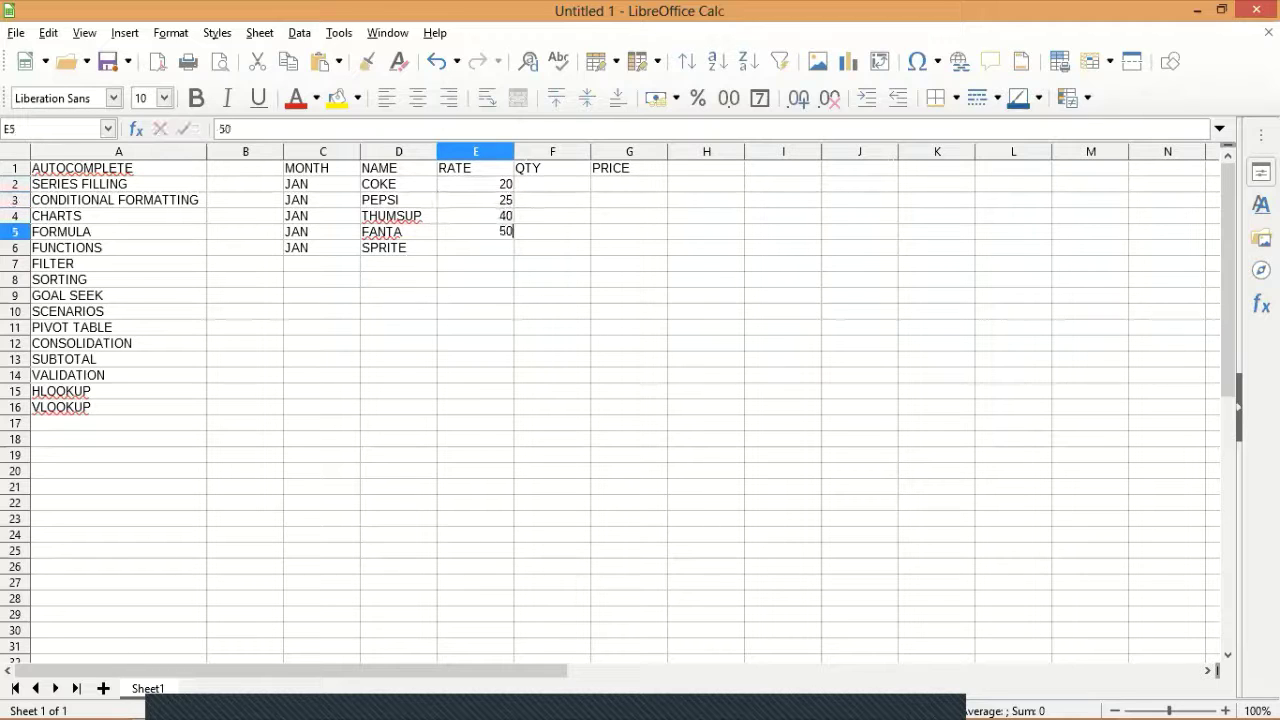
pyautogui.press('Return')
pyautogui.write('32')
pyautogui.press('Return')
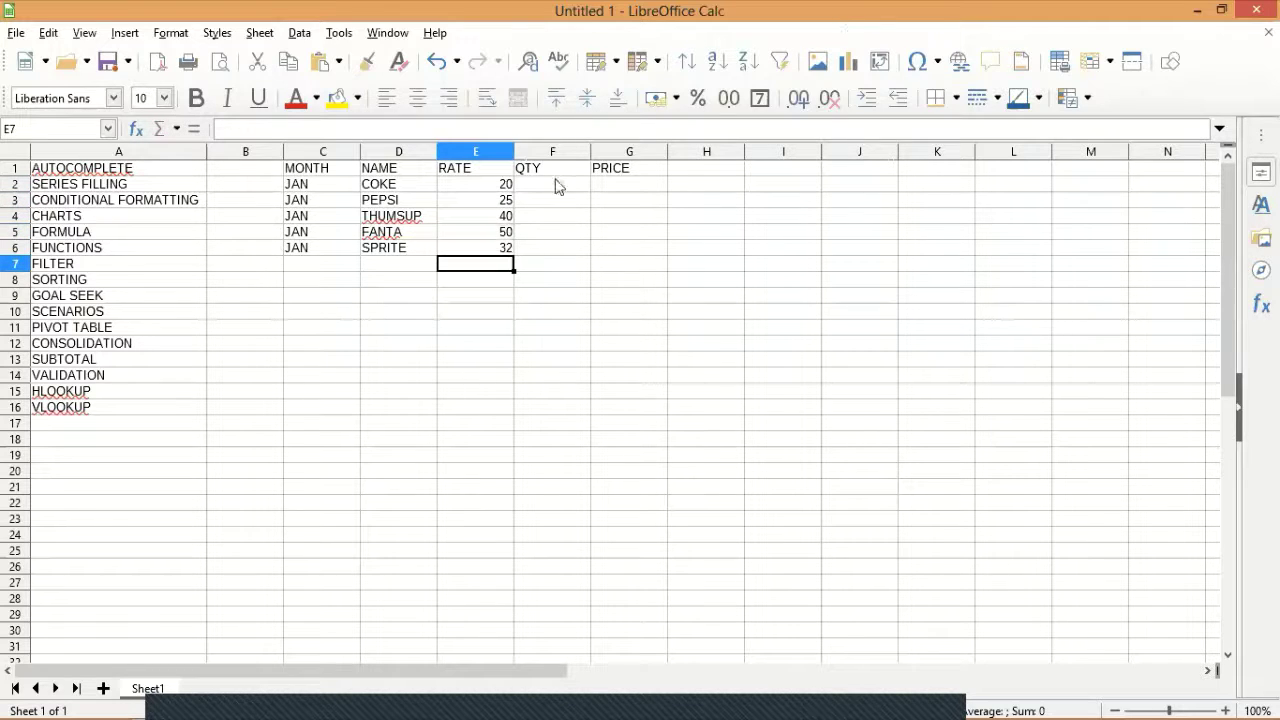
# - Enter the quantities 120 and 150 in cells F2 and F3 of the QTY column
pyautogui.press('Up')
pyautogui.press('Up')
pyautogui.press('Up')
pyautogui.press('Up')
pyautogui.press('Up')
pyautogui.press('Right')
pyautogui.write('120')
pyautogui.press('Return')
pyautogui.write('152')
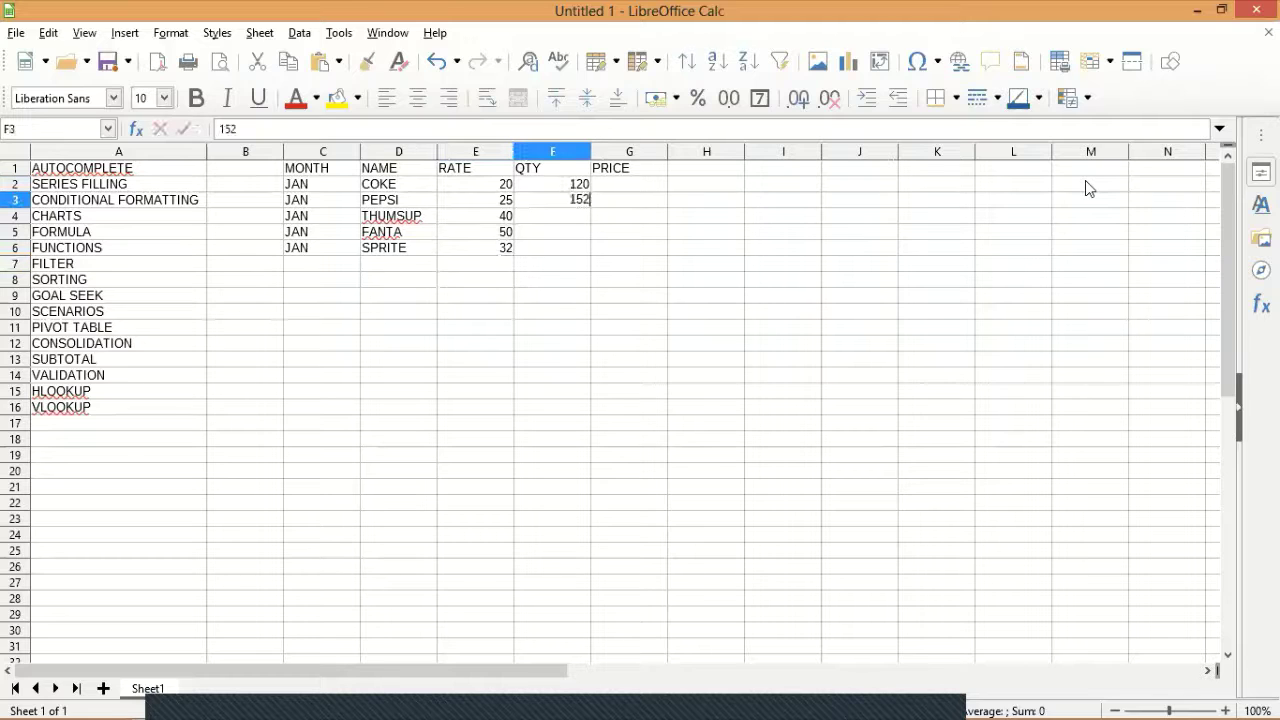
pyautogui.press('BackSpace')
pyautogui.write('0')
pyautogui.press('Return')
# - Enter the quantities 250, 200 and 500 in cells F4 to F6
pyautogui.write('250')
pyautogui.press('Return')
pyautogui.write('200')
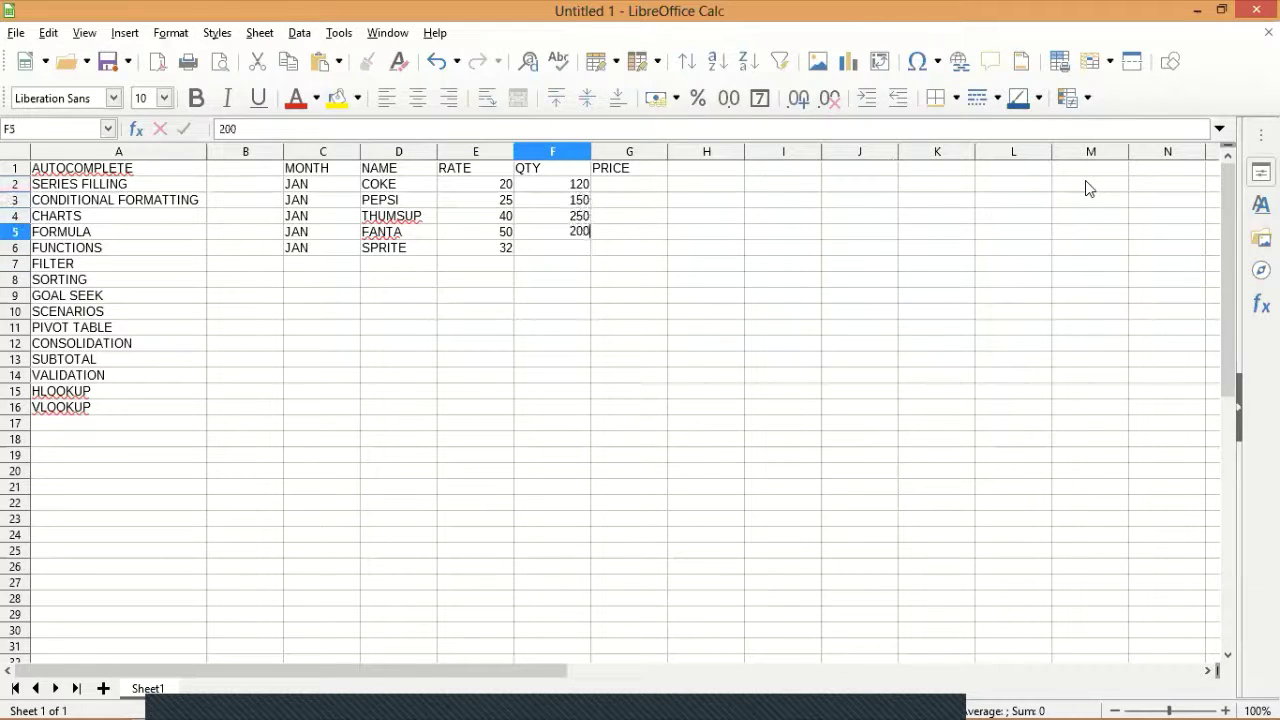
pyautogui.press('Return')
pyautogui.write('500')
pyautogui.press('Return')
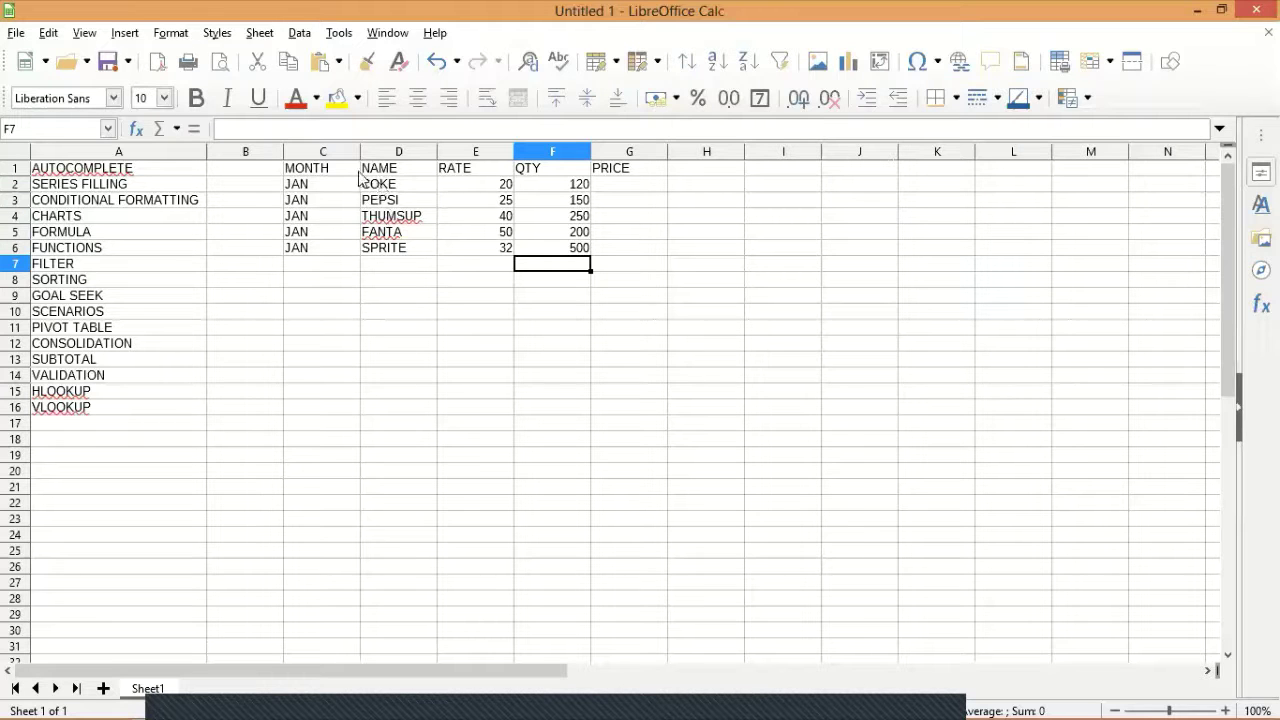
# - Copy the product names from D2:D6 to D7:D11 and clear the pasted cells again
pyautogui.click(352, 268)
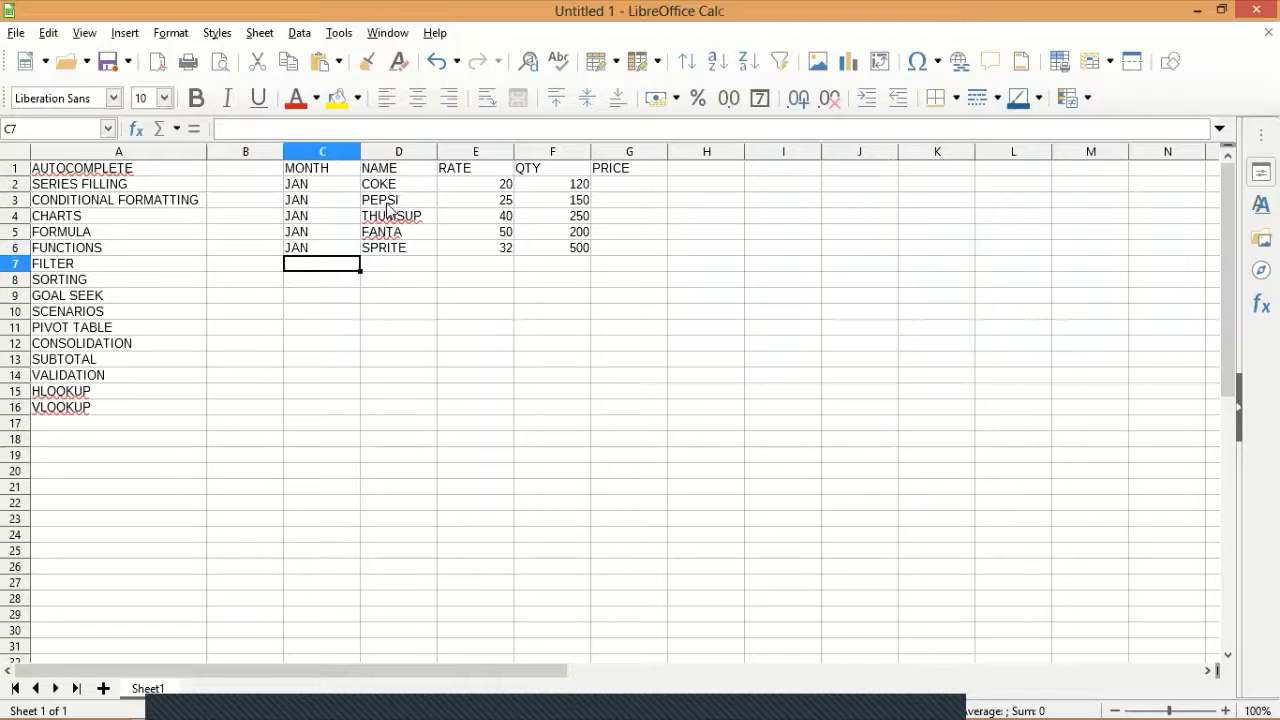
pyautogui.moveTo(385, 184); pyautogui.dragTo(389, 254)
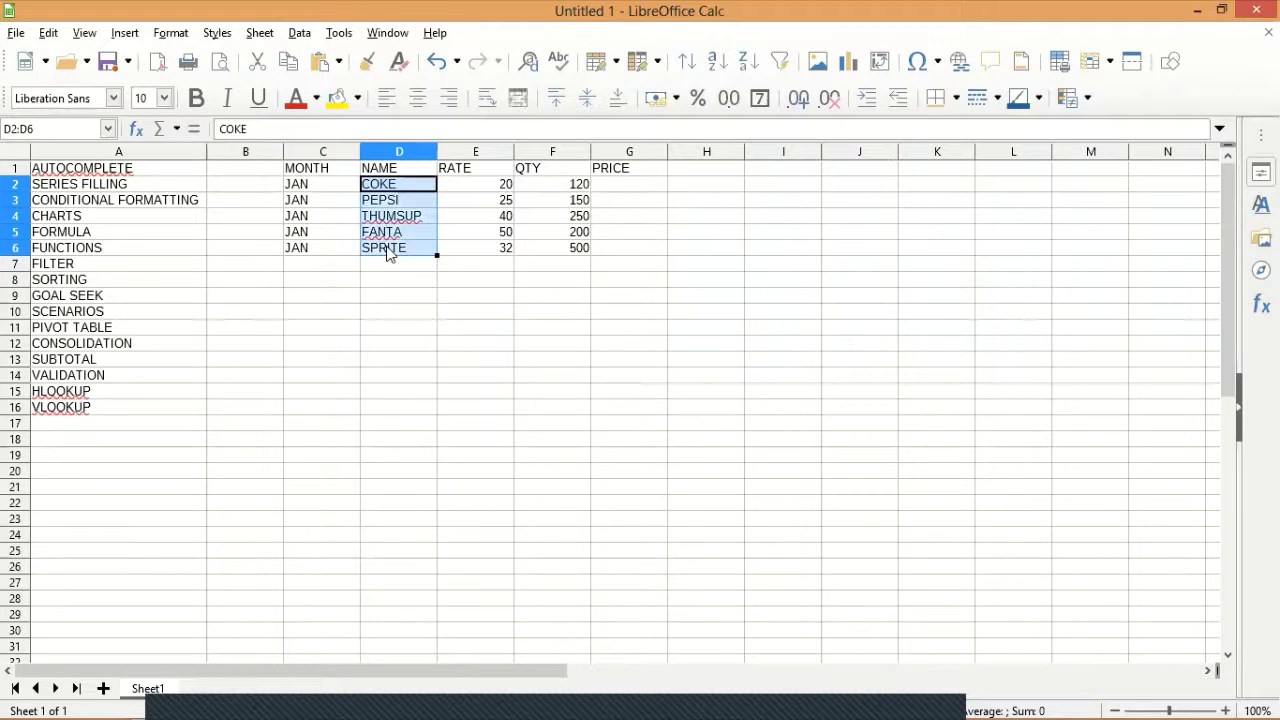
pyautogui.click(289, 61)
pyautogui.click(373, 268)
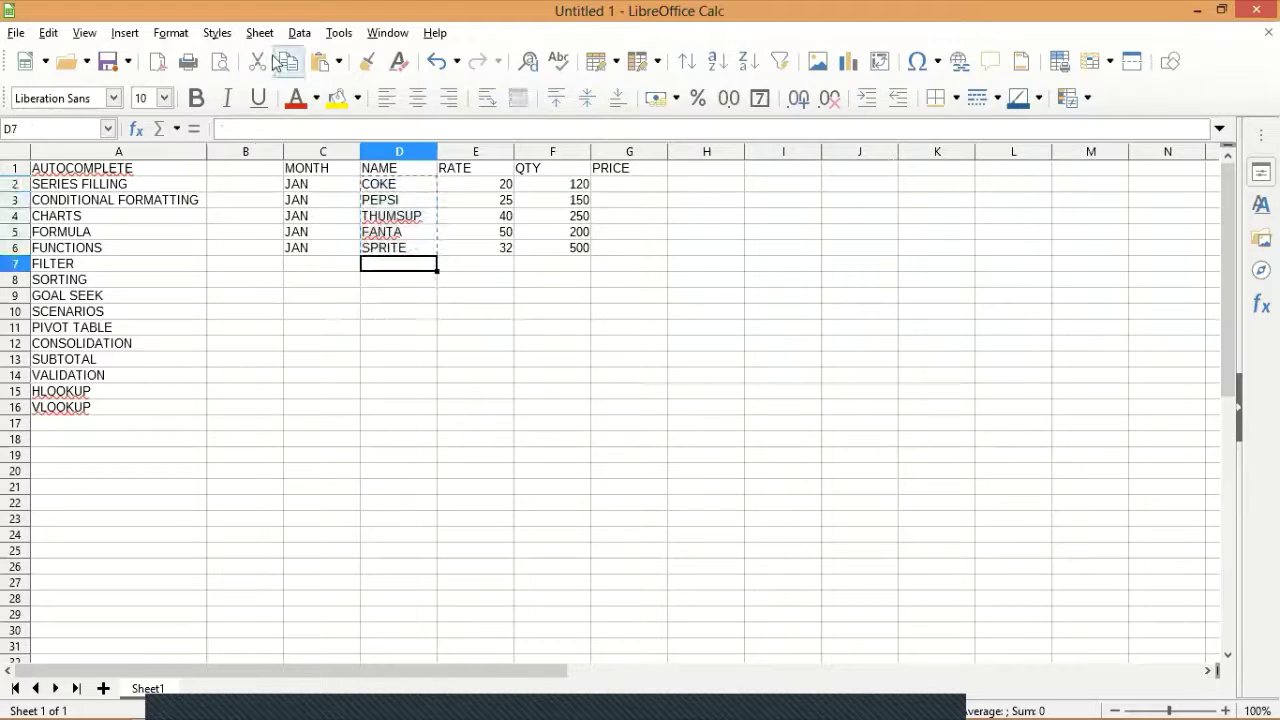
pyautogui.click(287, 62)
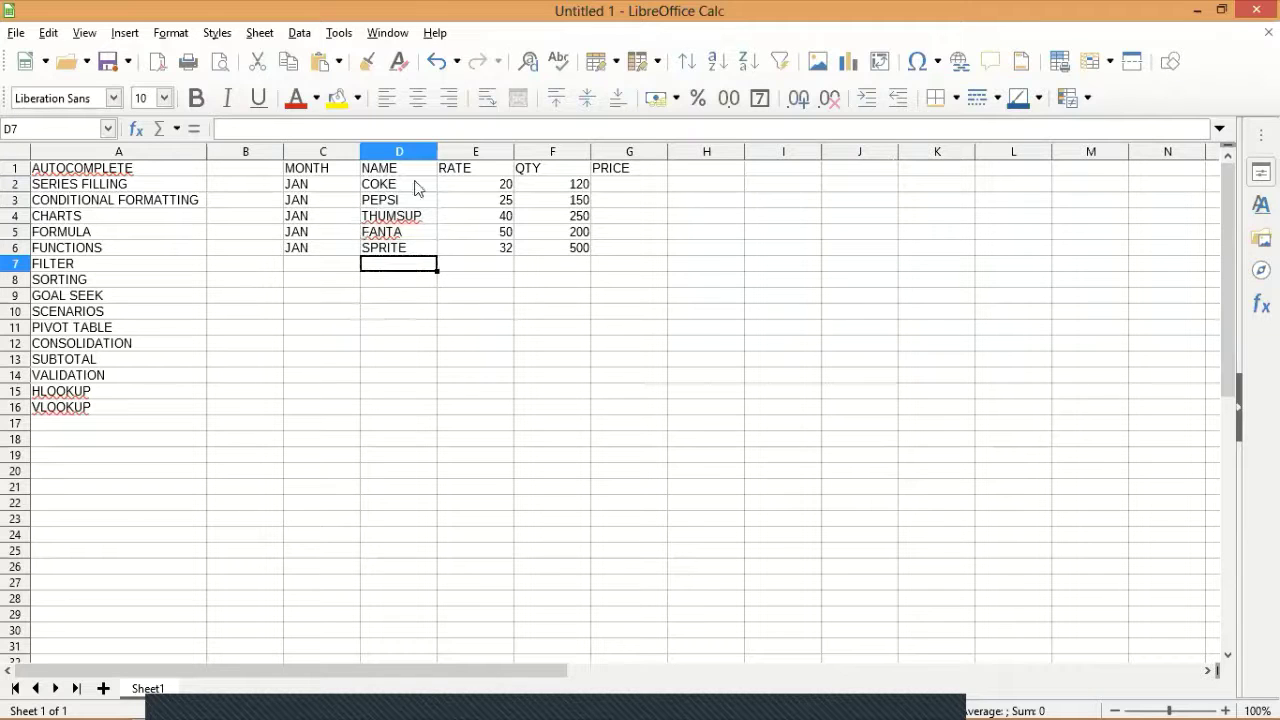
pyautogui.moveTo(417, 189); pyautogui.dragTo(417, 249)
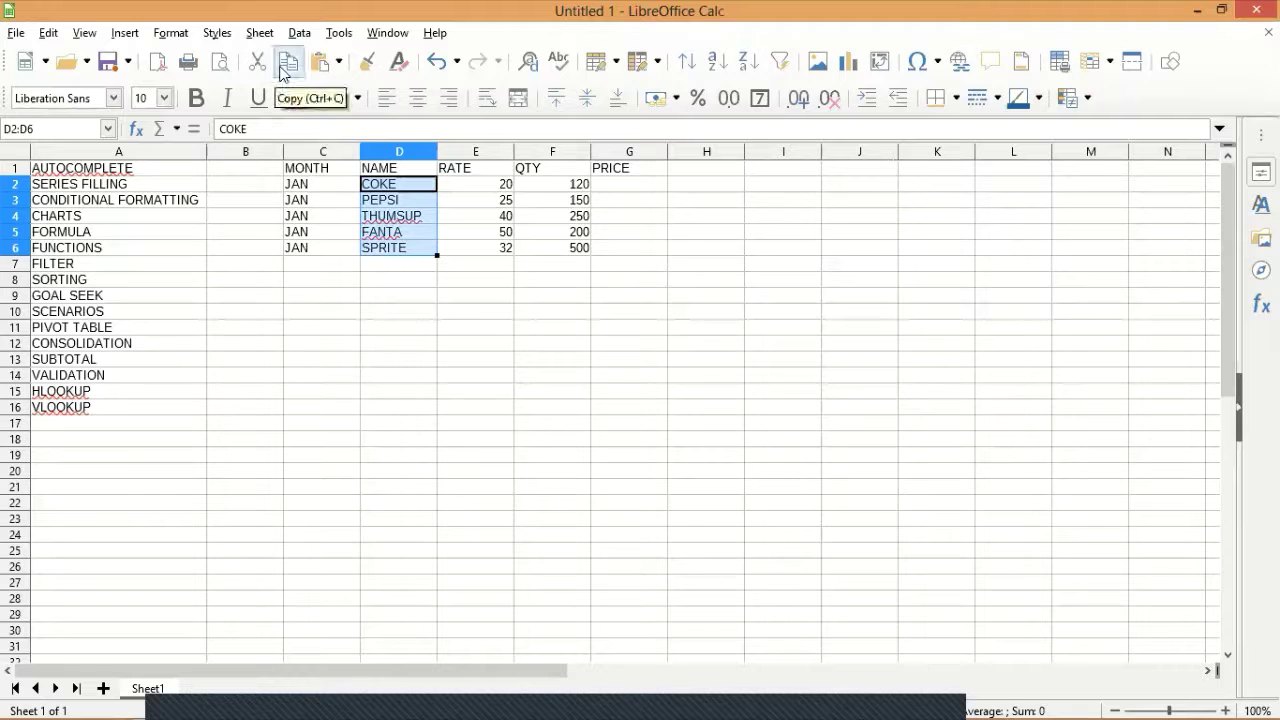
pyautogui.click(288, 62)
pyautogui.press('Down')
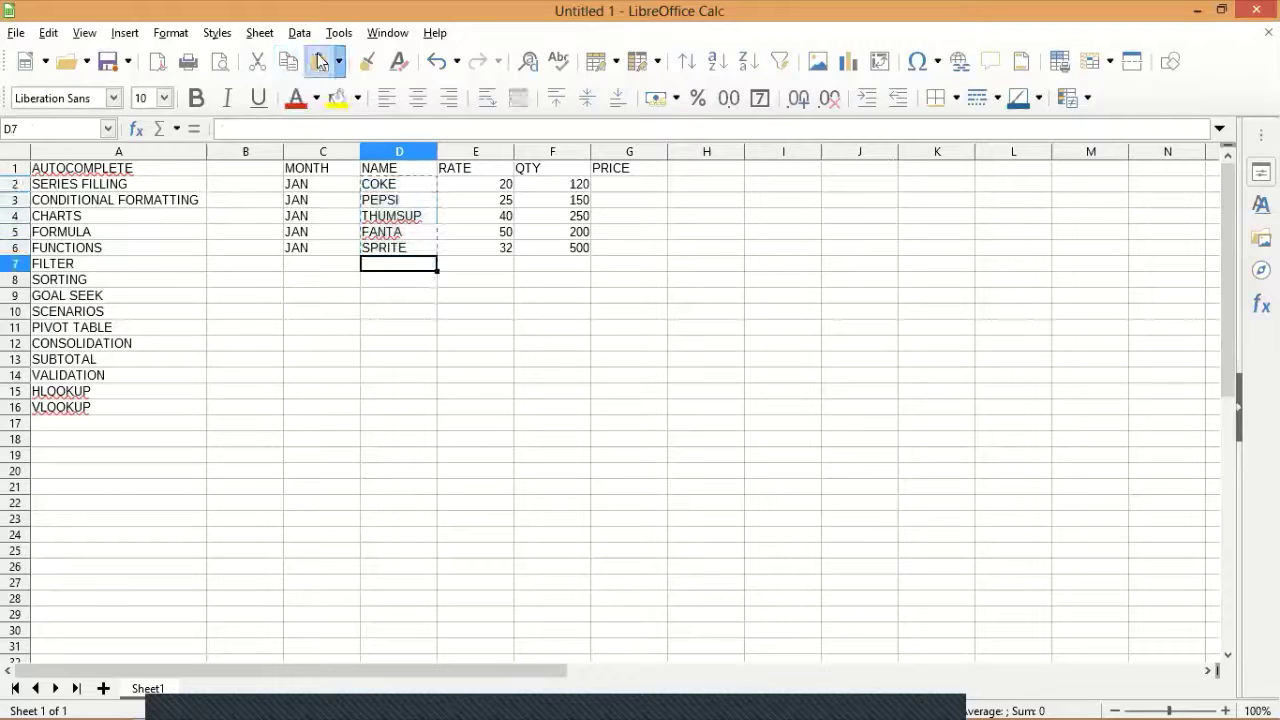
pyautogui.hotkey('ctrl', 'v')
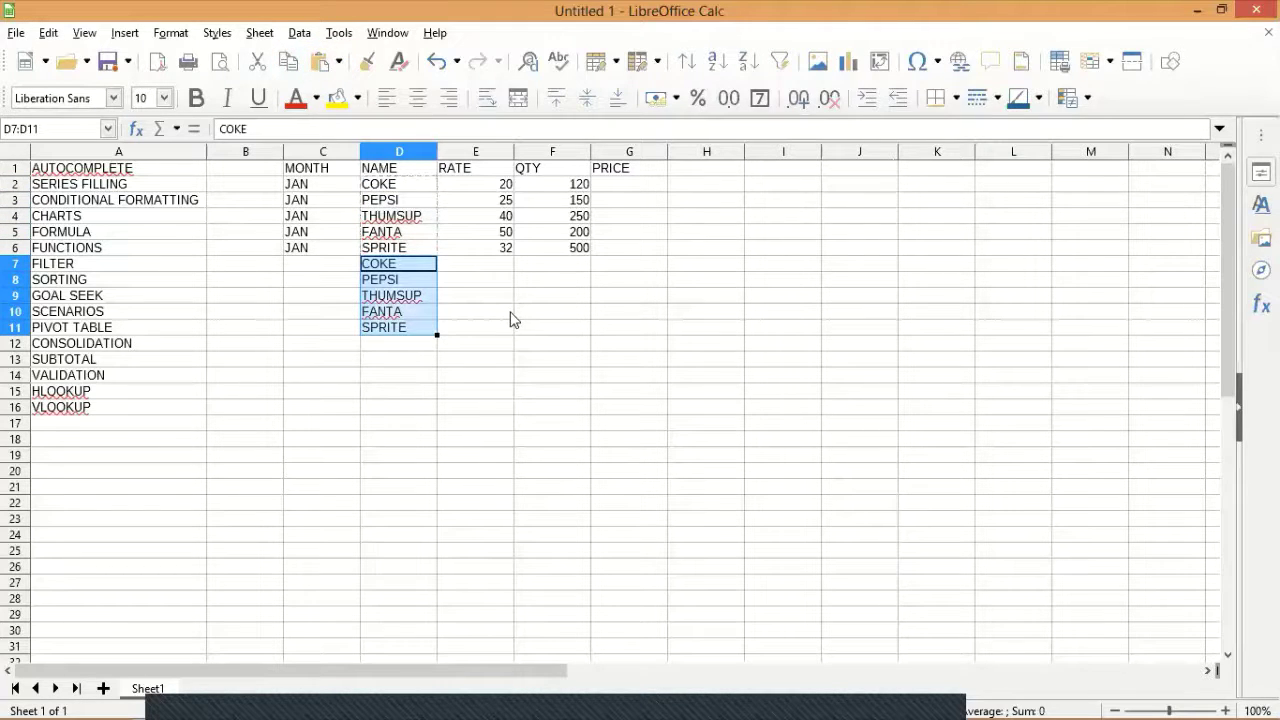
pyautogui.press('Delete')
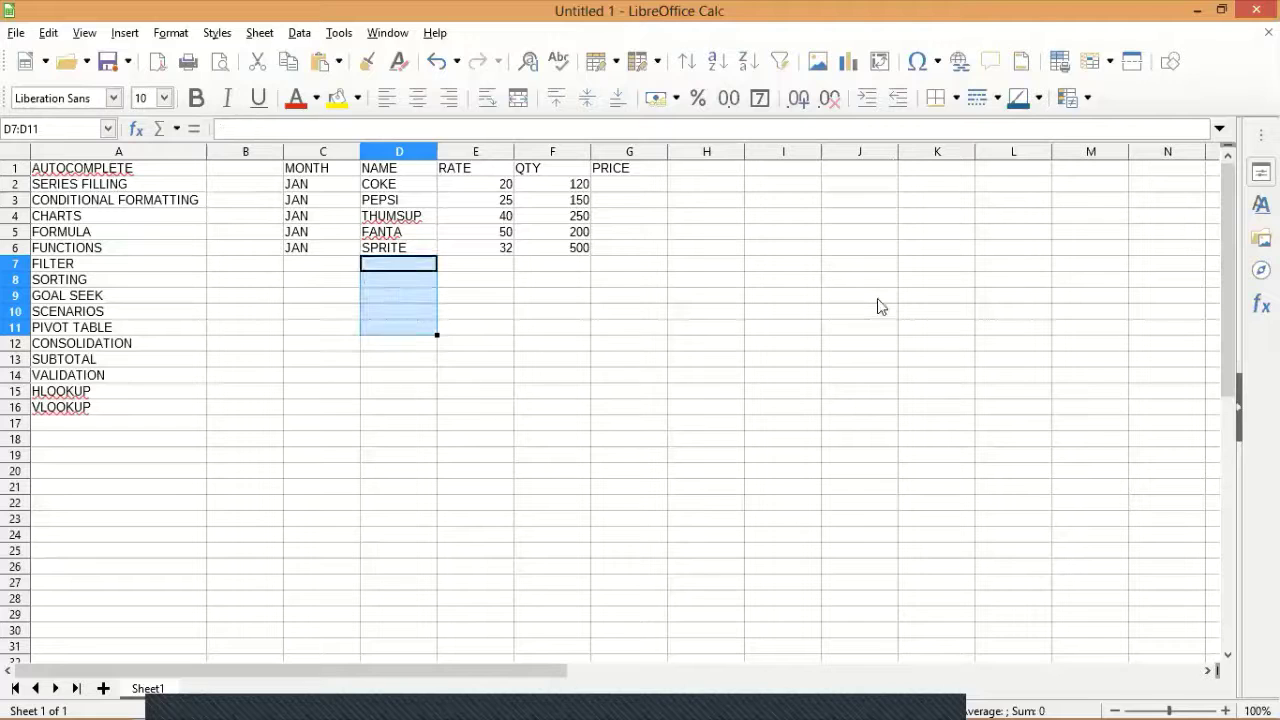
pyautogui.click(416, 298)
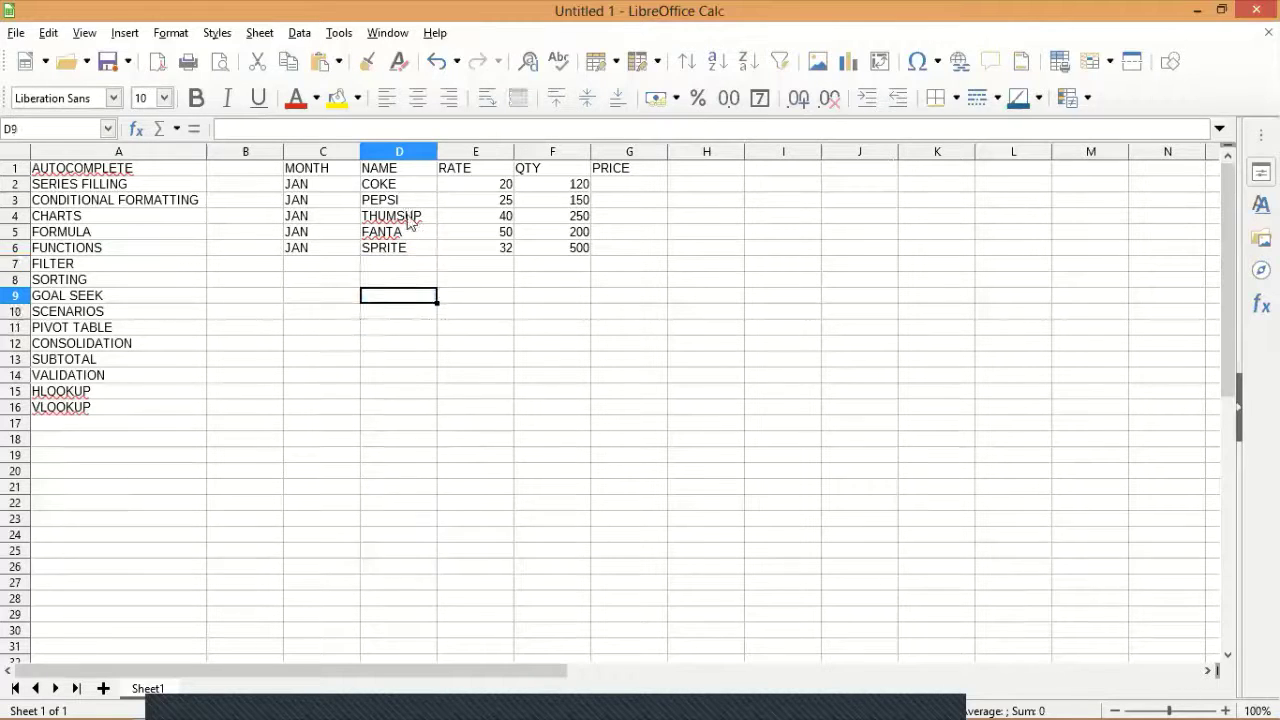
# - Correct the product name in cell D4 to THUMS UP
pyautogui.click(408, 219)
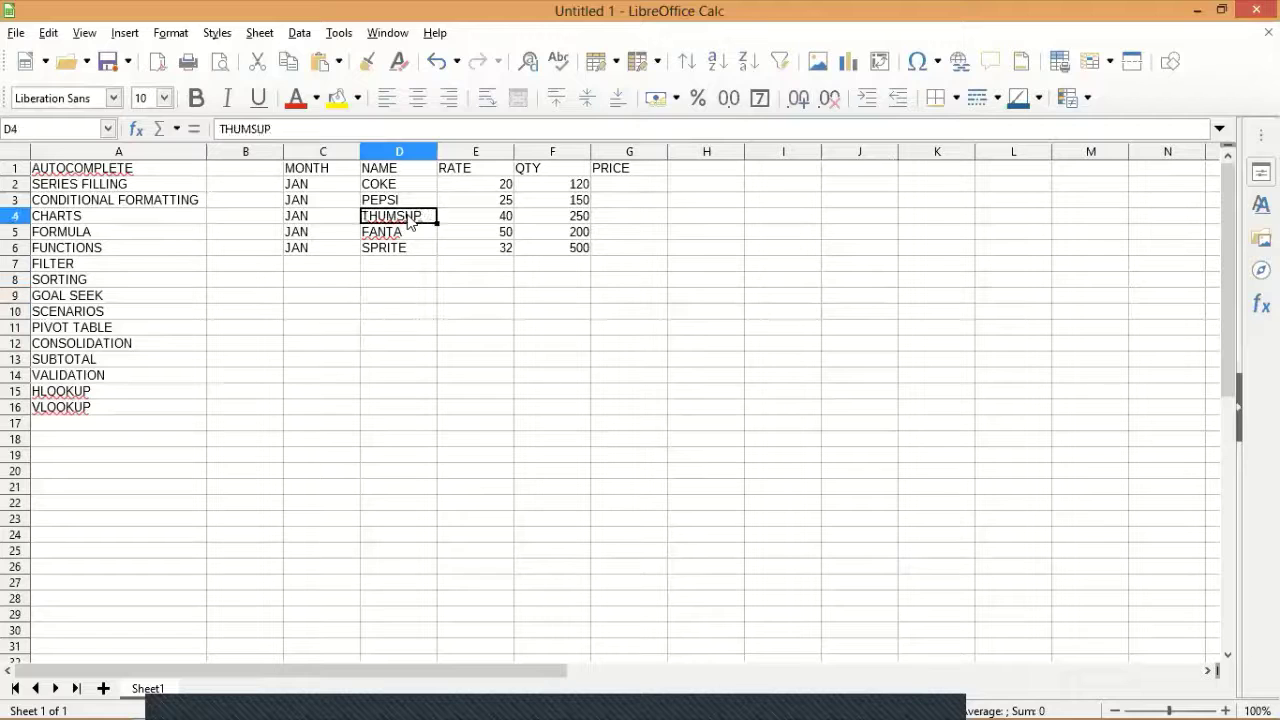
pyautogui.click(257, 130)
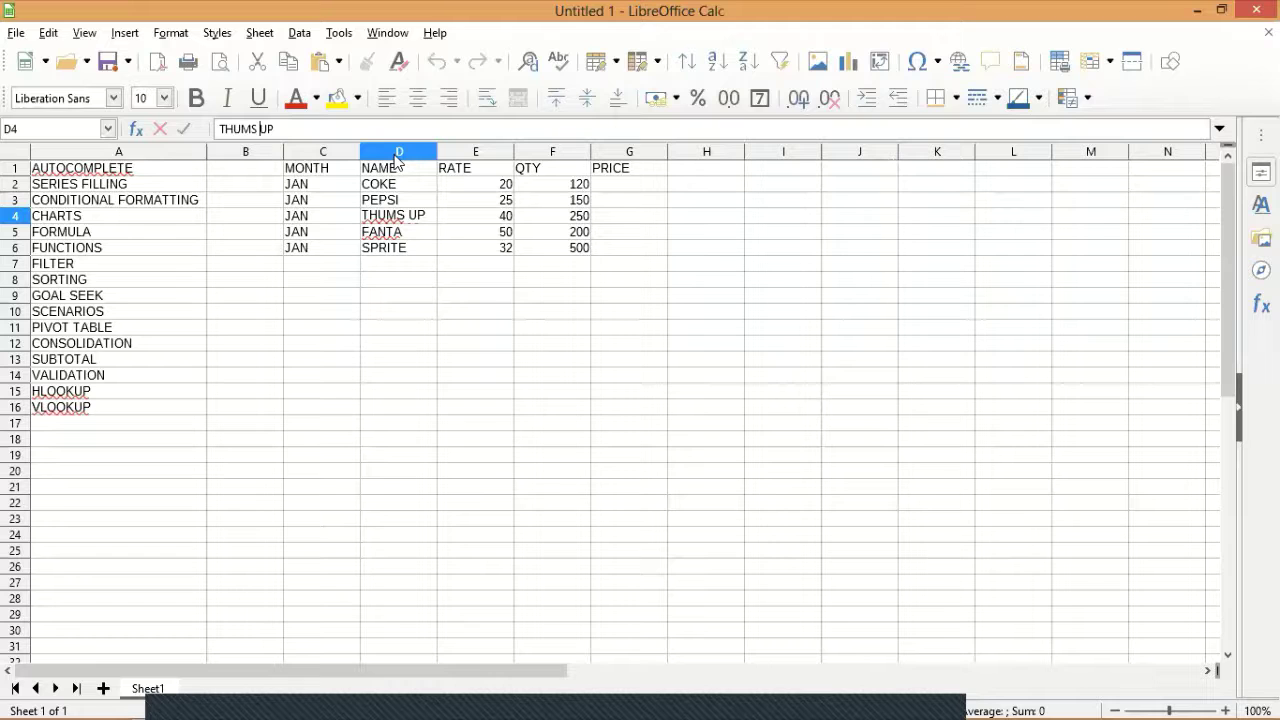
pyautogui.press('Return')
pyautogui.press('Return')
pyautogui.press('Return')
# - Replace the NAME heading in cell D1 with PRONAME
pyautogui.press('Up')
pyautogui.press('Up')
pyautogui.press('Up')
pyautogui.press('Up')
pyautogui.press('Up')
pyautogui.press('Up')
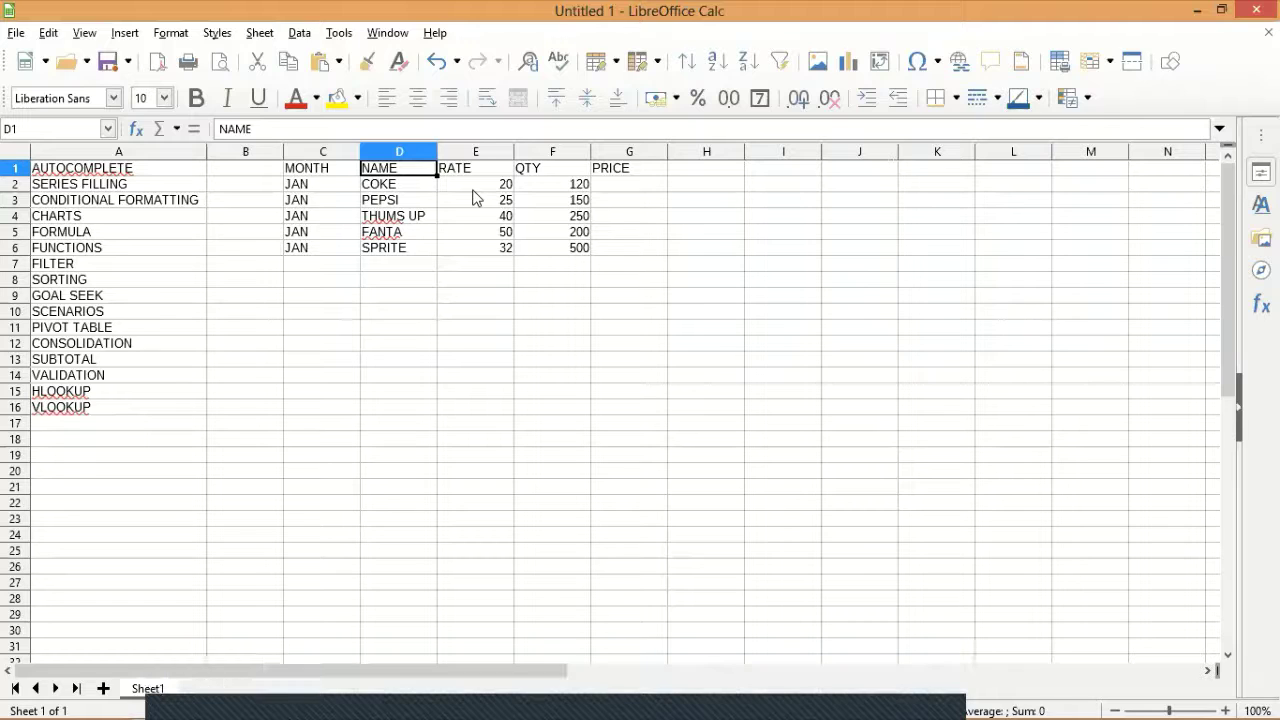
pyautogui.write('P')
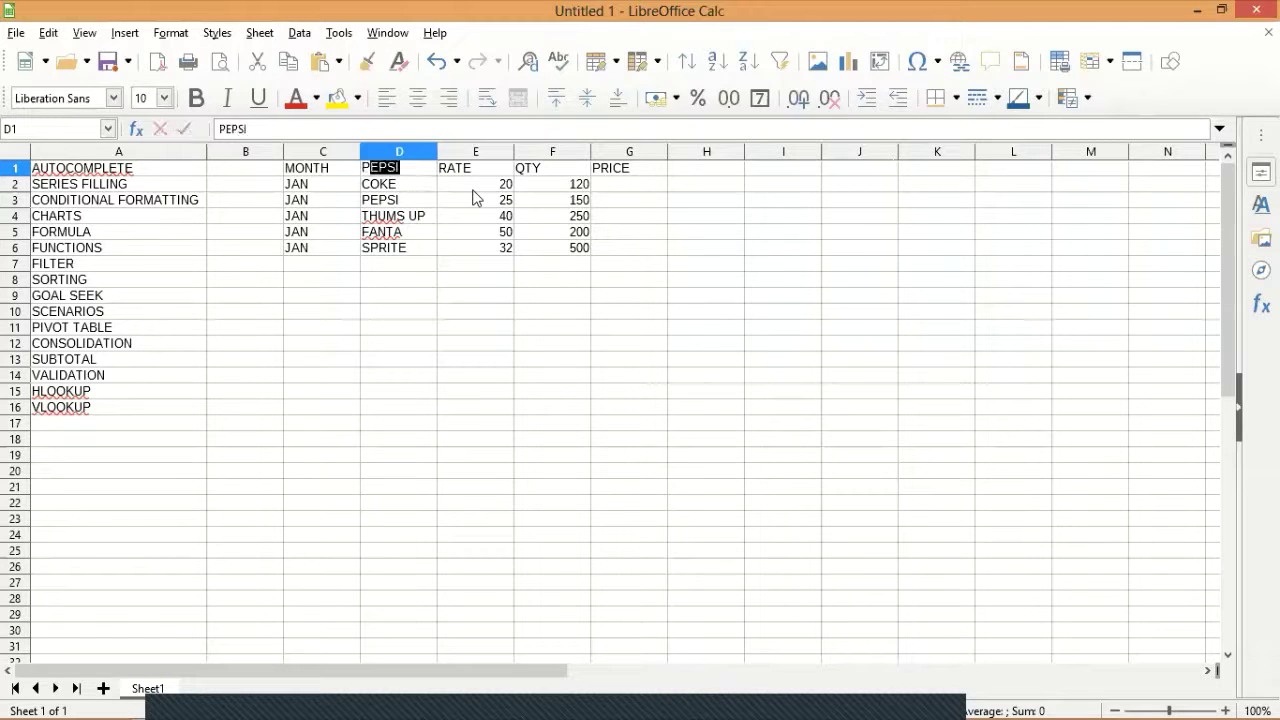
pyautogui.write('RINAME')
pyautogui.press('BackSpace')
pyautogui.press('BackSpace')
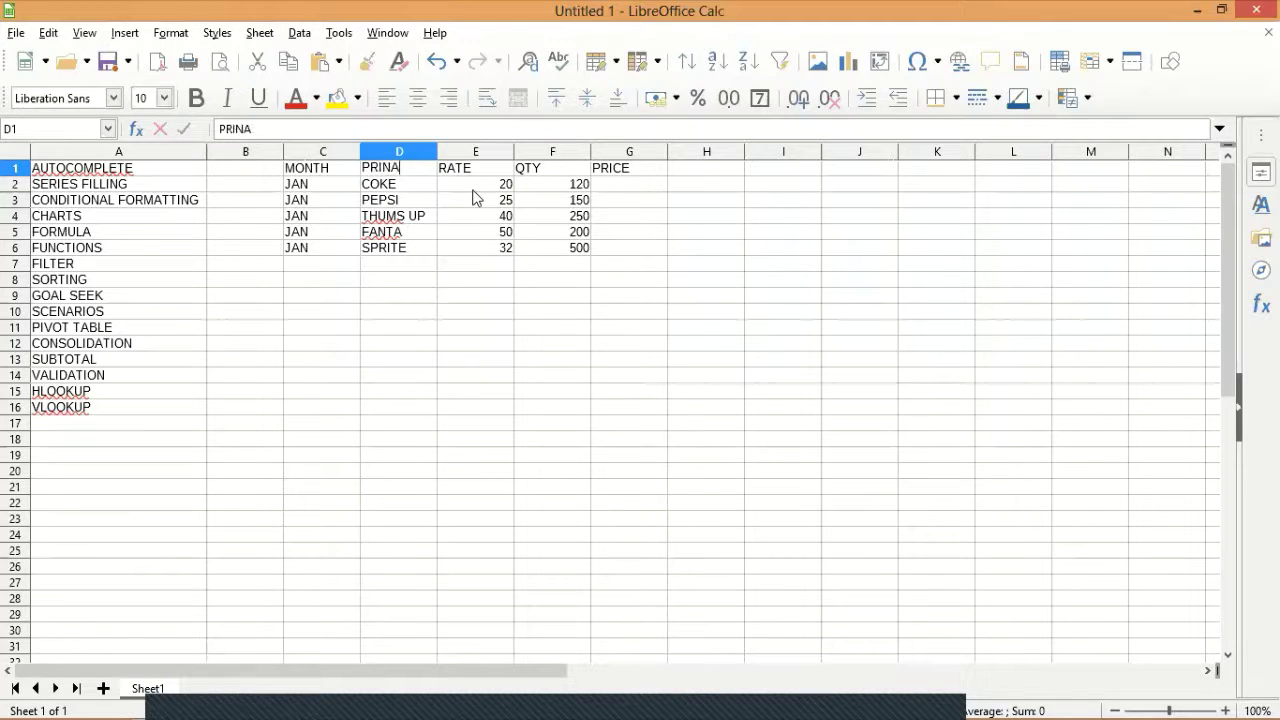
pyautogui.press('BackSpace')
pyautogui.press('BackSpace')
pyautogui.press('BackSpace')
pyautogui.write('ONAME')
pyautogui.press('Return')
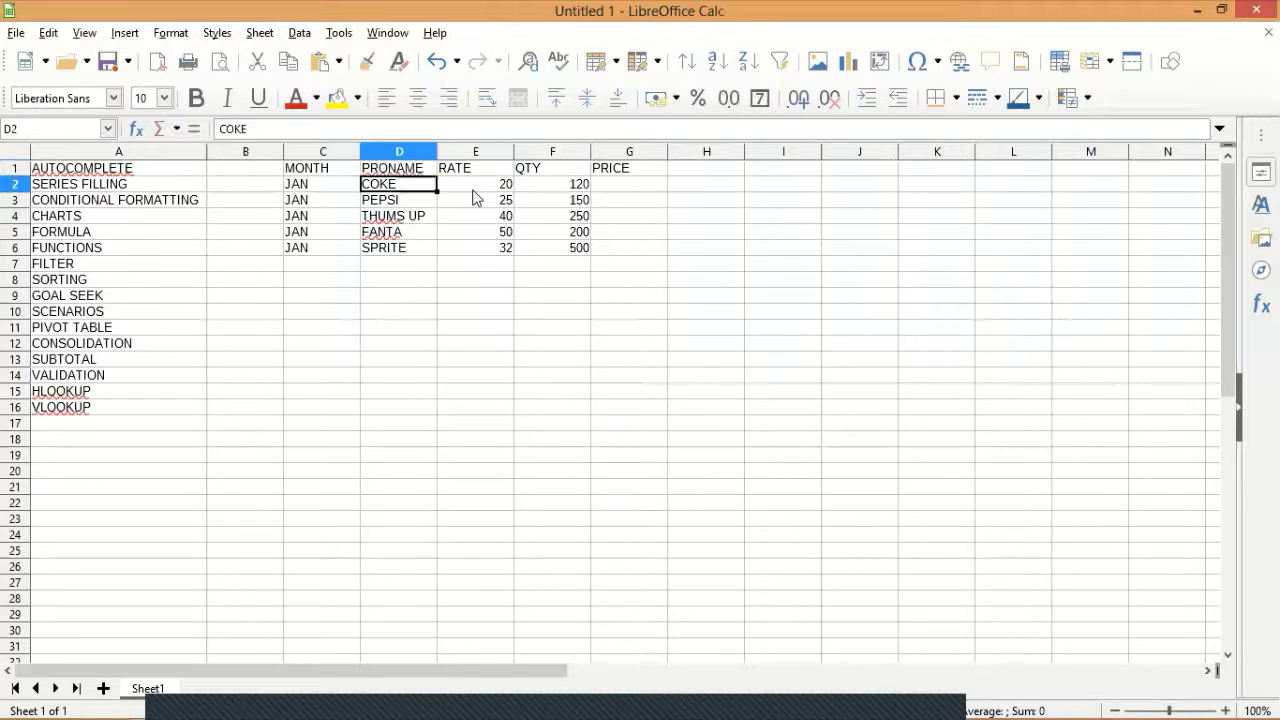
# - Insert an entire blank column between the MONTH and PRONAME columns
pyautogui.hotkey('ctrl', '+')
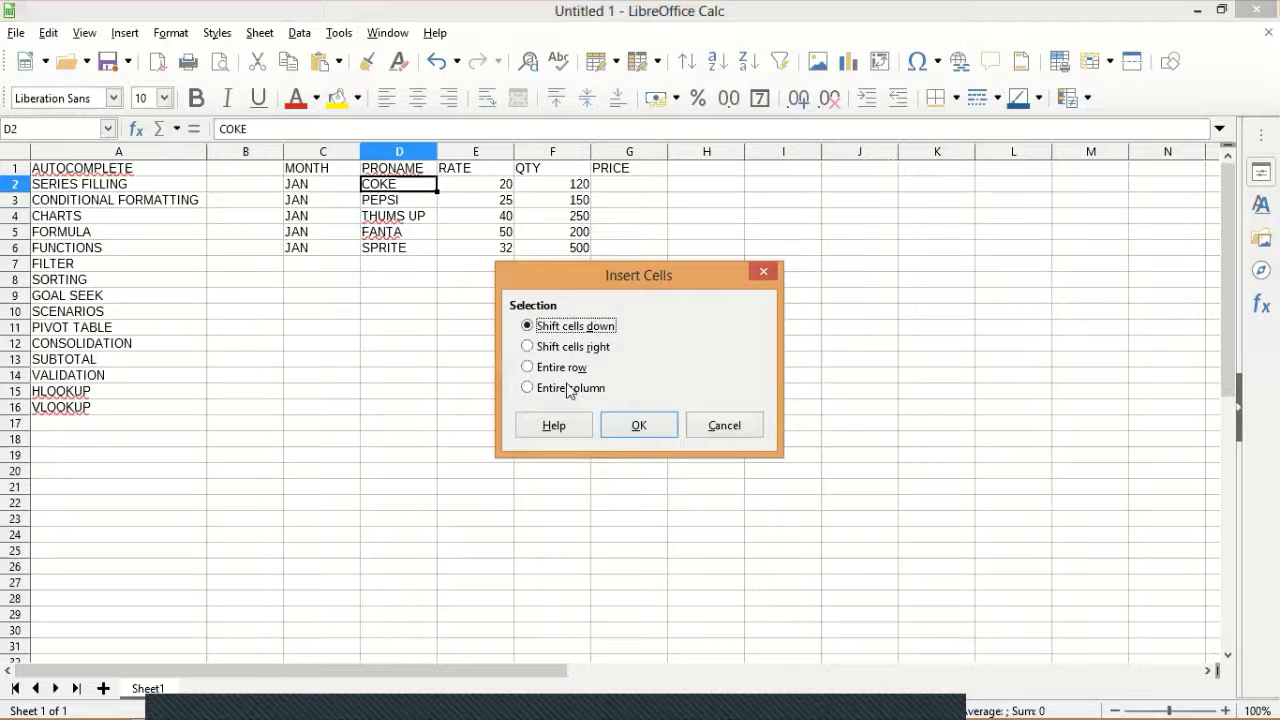
pyautogui.press('Down')
pyautogui.press('Down')
pyautogui.press('Down')
pyautogui.press('Return')
# - Enter the heading EMP NAME in cell D1 of the blank column between MONTH and PRONAME
pyautogui.click(423, 171)
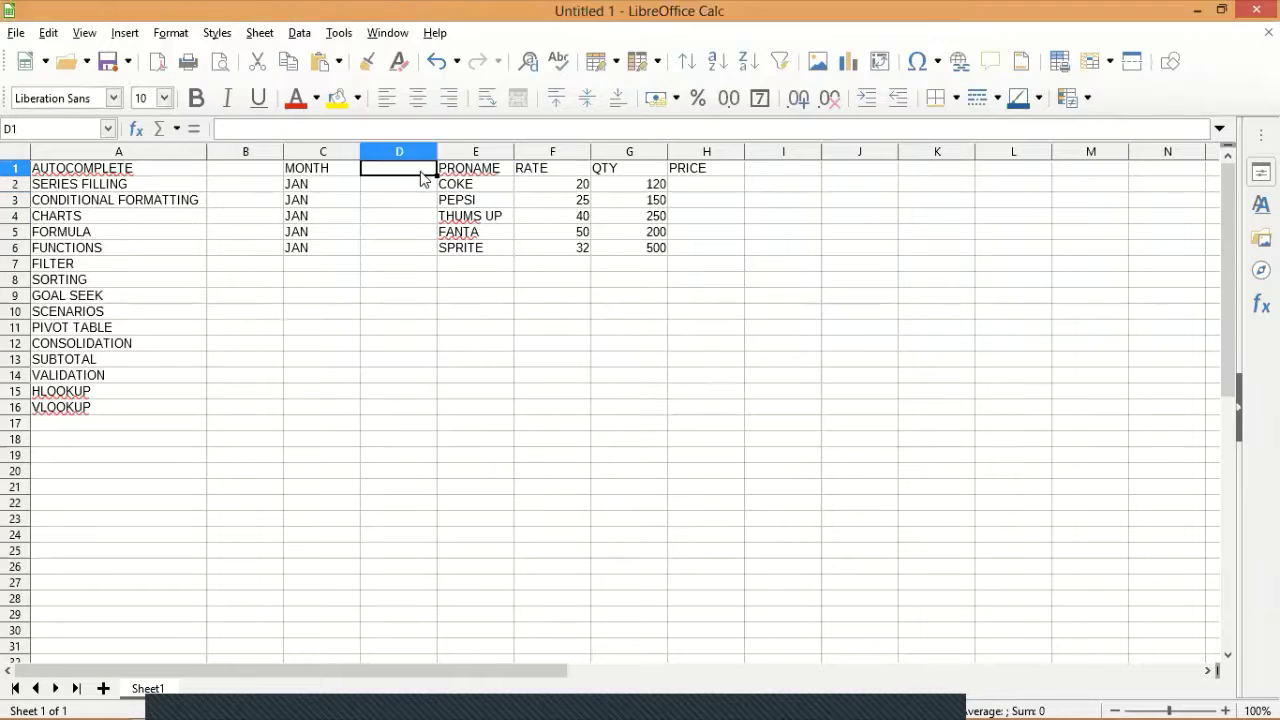
pyautogui.write('EMP')
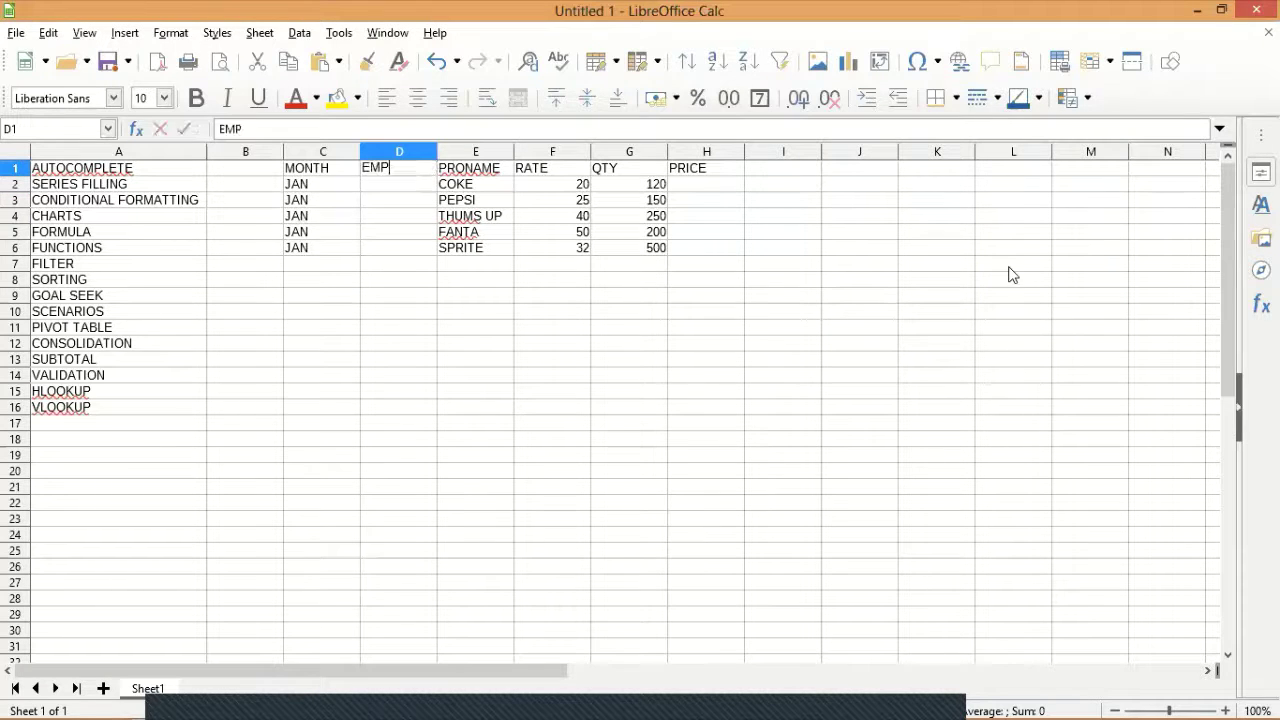
pyautogui.write(' NAME')
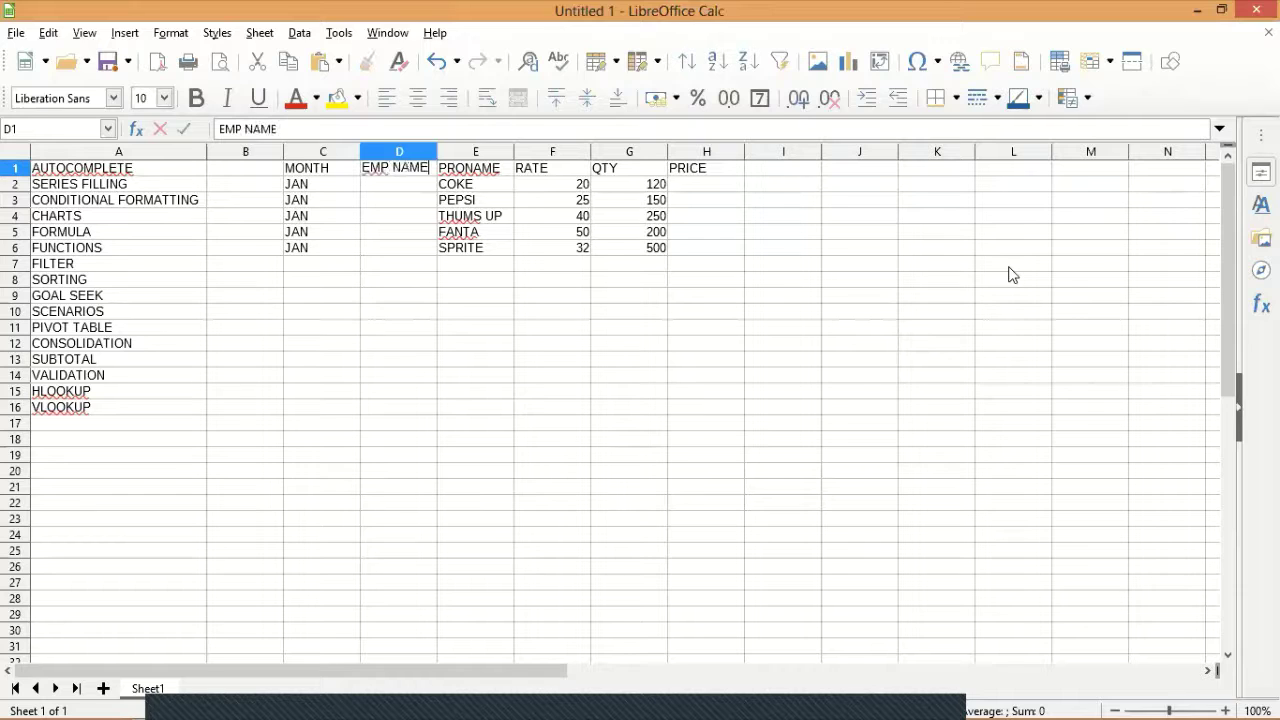
pyautogui.press('Return')
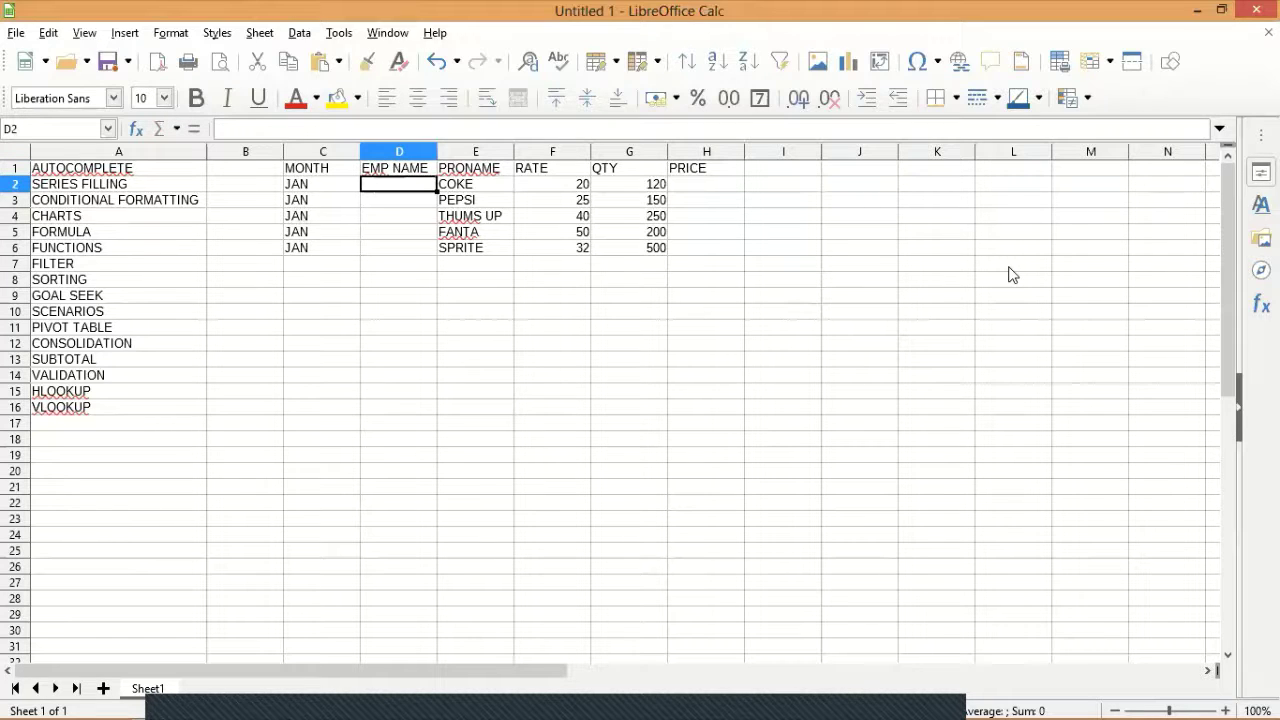
# - Fill D2:D6 under EMP NAME with the first names of five different employees, one for each JAN row
pyautogui.write('AMAN')
pyautogui.press('Return')
pyautogui.write('N')
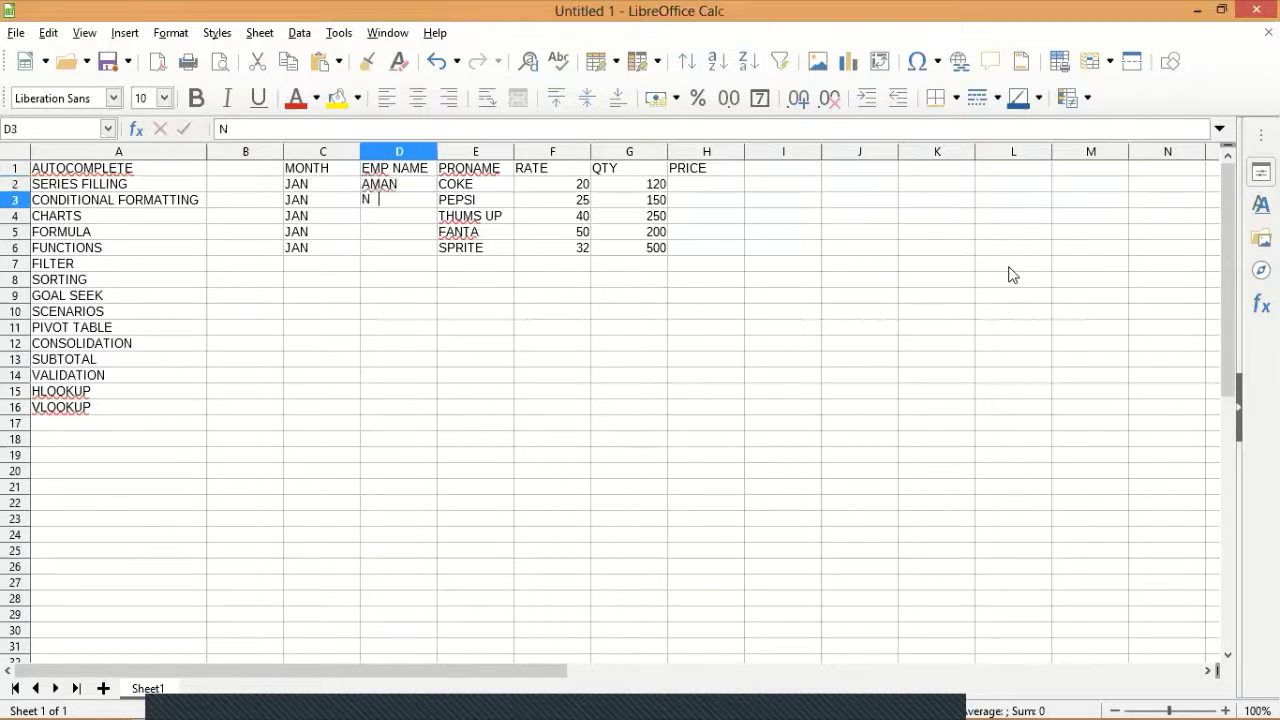
pyautogui.write('AMAN')
pyautogui.press('Return')
pyautogui.write('A')
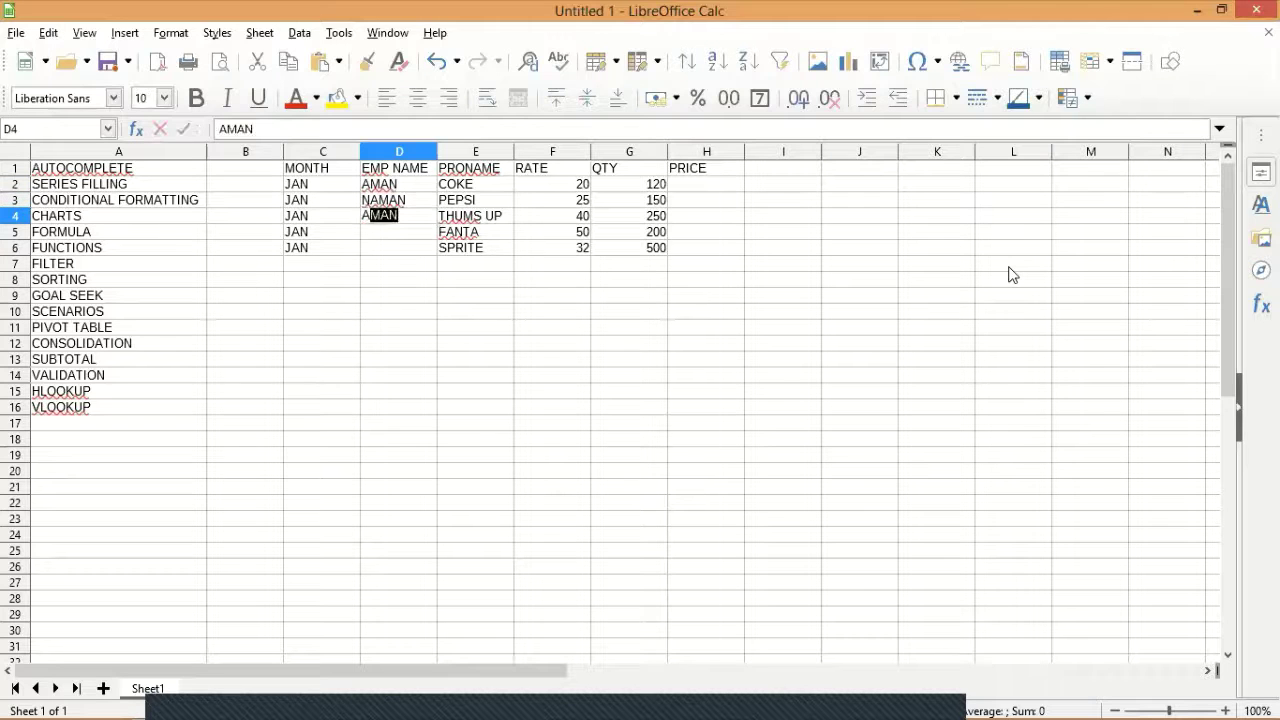
pyautogui.press('BackSpace')
pyautogui.press('BackSpace')
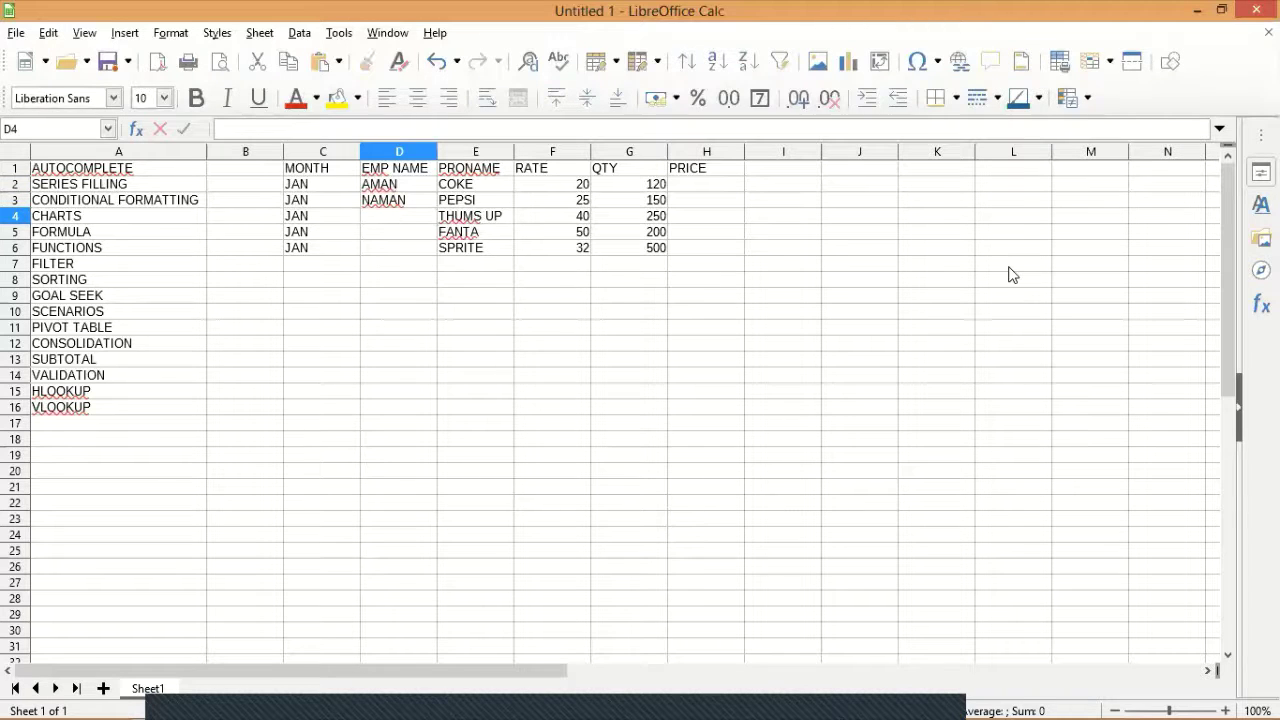
pyautogui.write('HARSH')
pyautogui.press('Return')
pyautogui.write('S')
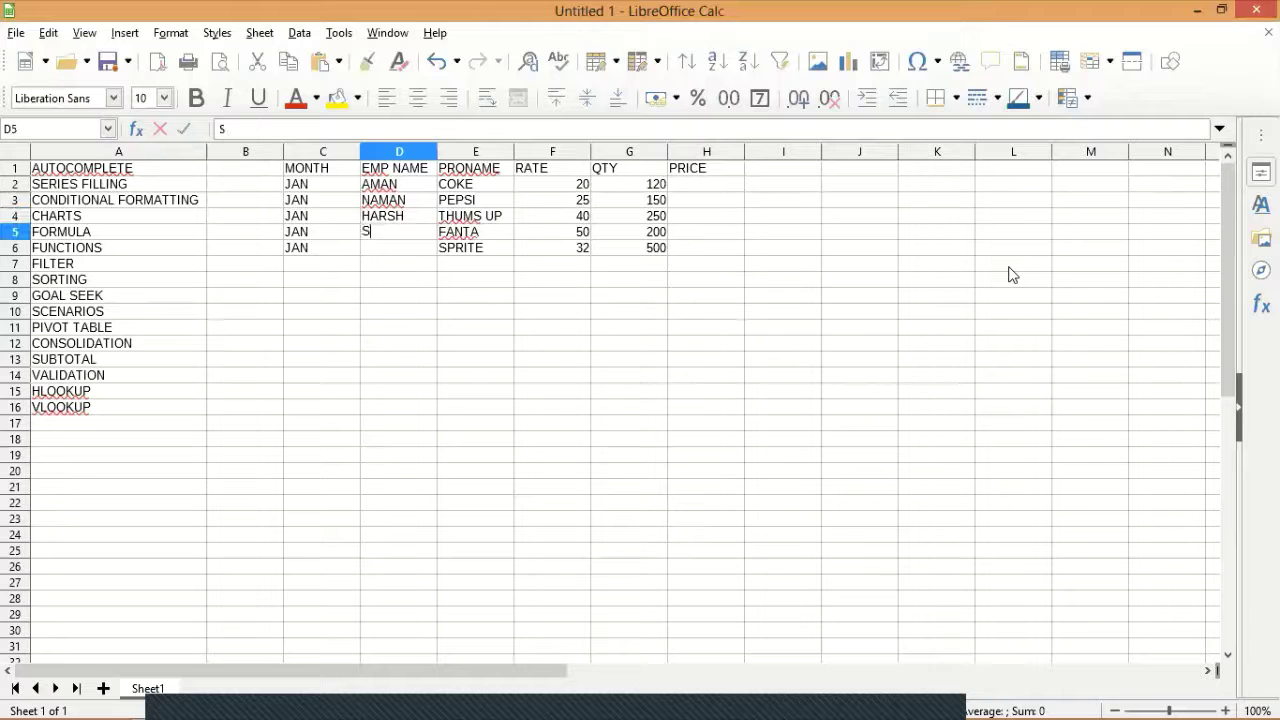
pyautogui.write('AGAR')
pyautogui.press('Return')
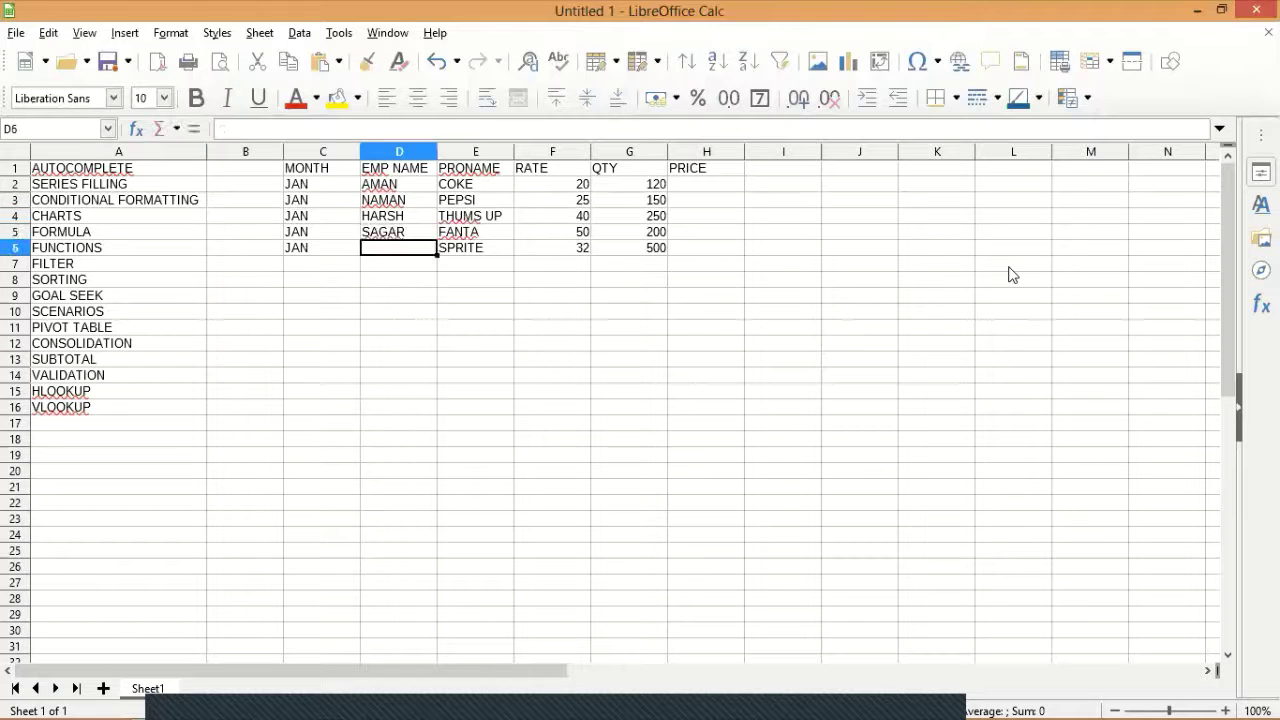
pyautogui.write('RIYA')
pyautogui.press('Return')
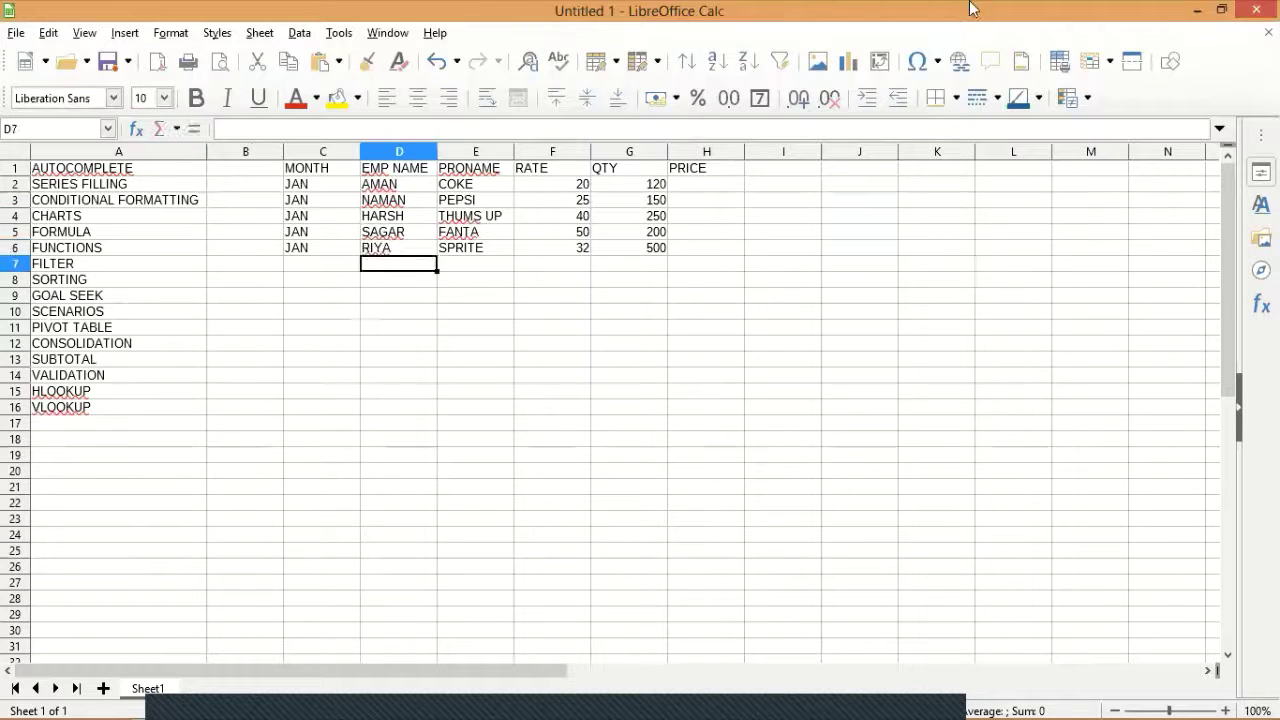
# - Copy the five employee names from D2:D6 to D7:D11
pyautogui.click(396, 188)
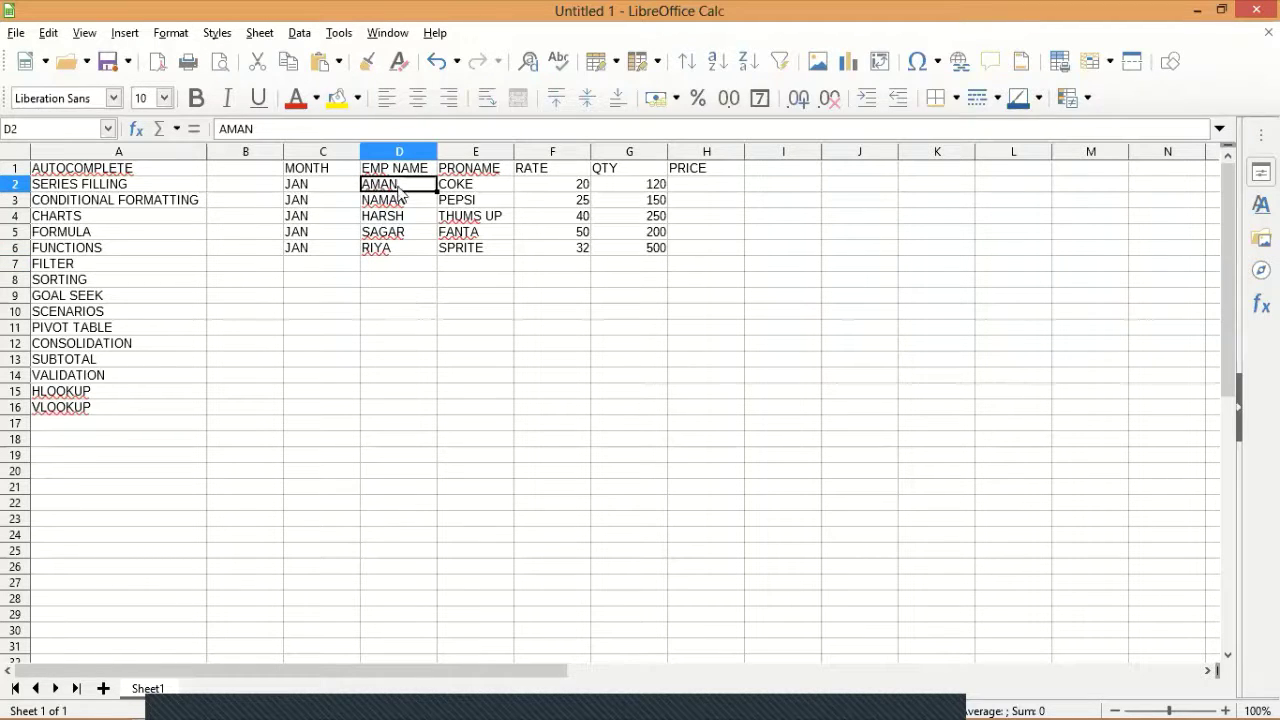
pyautogui.hotkey('shift', 'Down')
pyautogui.hotkey('shift', 'Down')
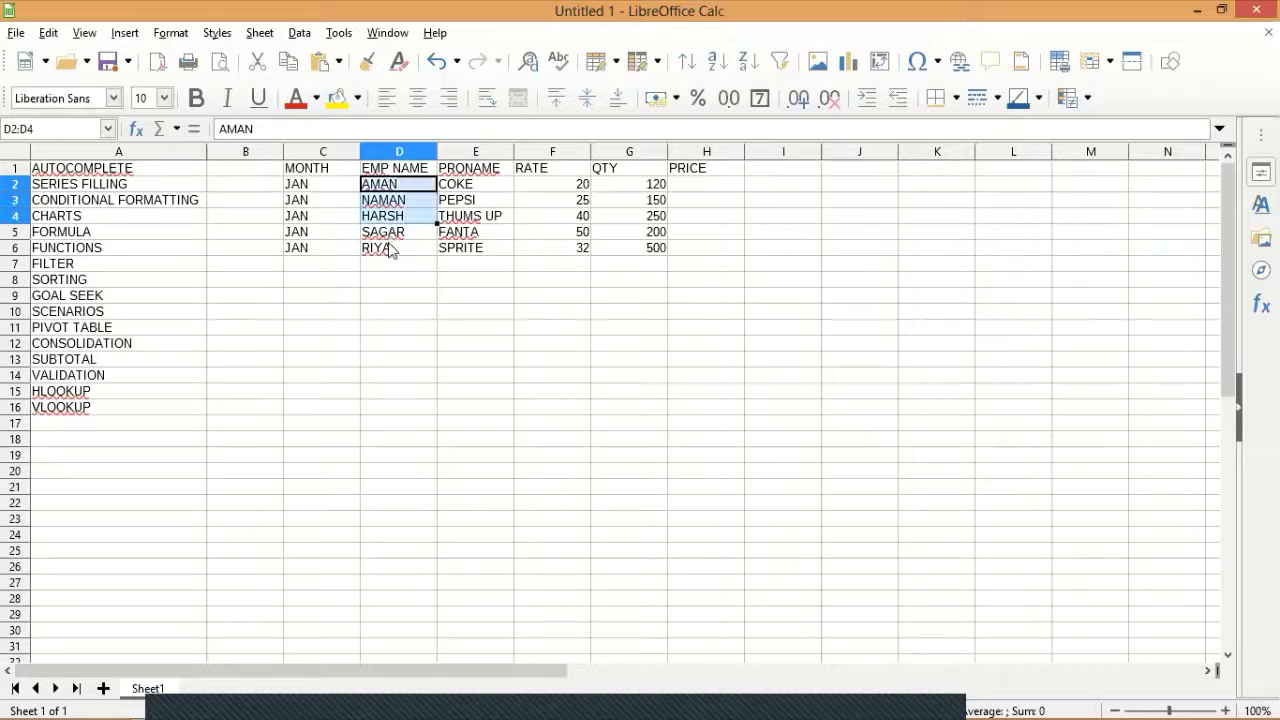
pyautogui.hotkey('shift', 'Down')
pyautogui.hotkey('shift', 'Down')
pyautogui.click(289, 66)
pyautogui.click(371, 262)
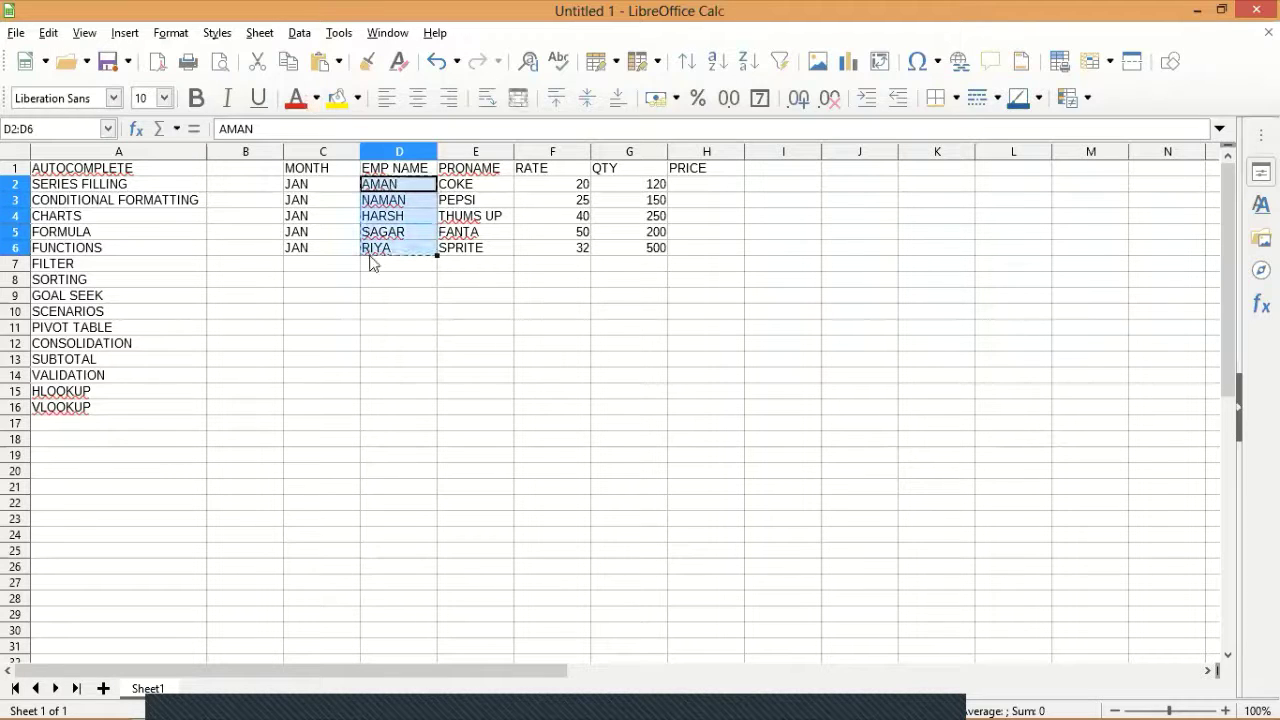
pyautogui.click(322, 62)
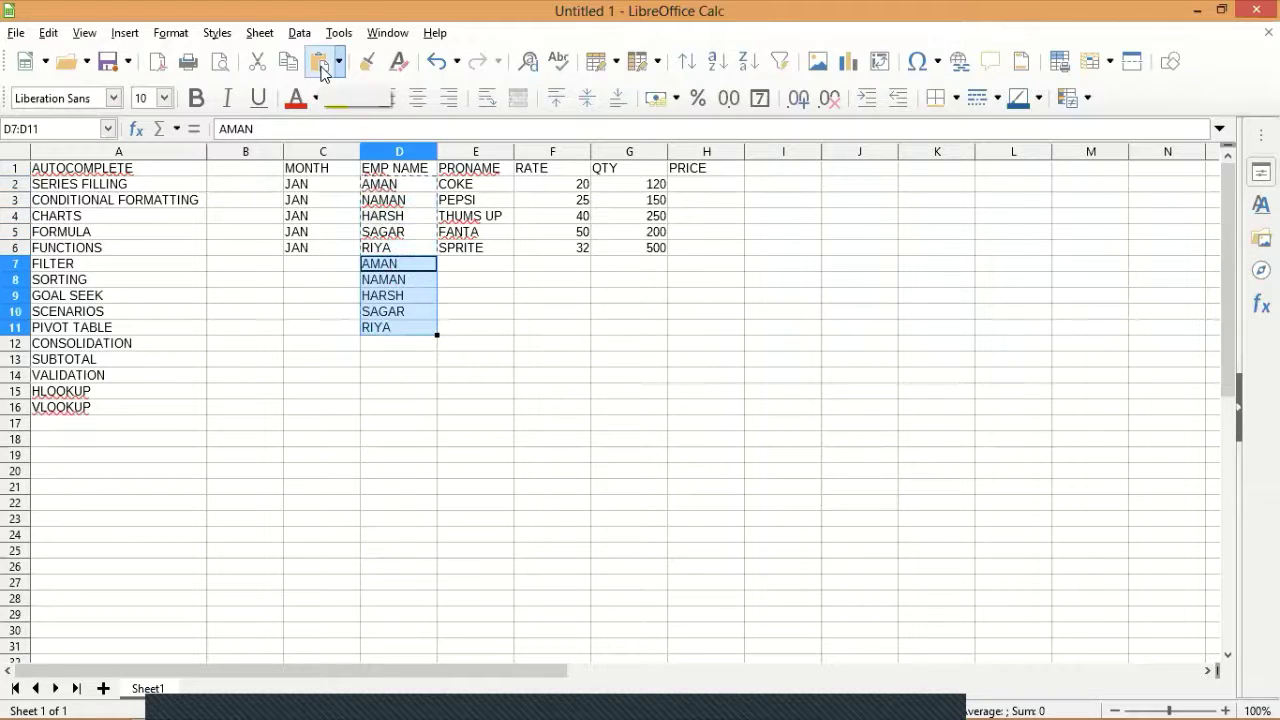
pyautogui.click(471, 280)
# - Enter FEB in cell C7 and fill it down through C11
pyautogui.click(295, 270)
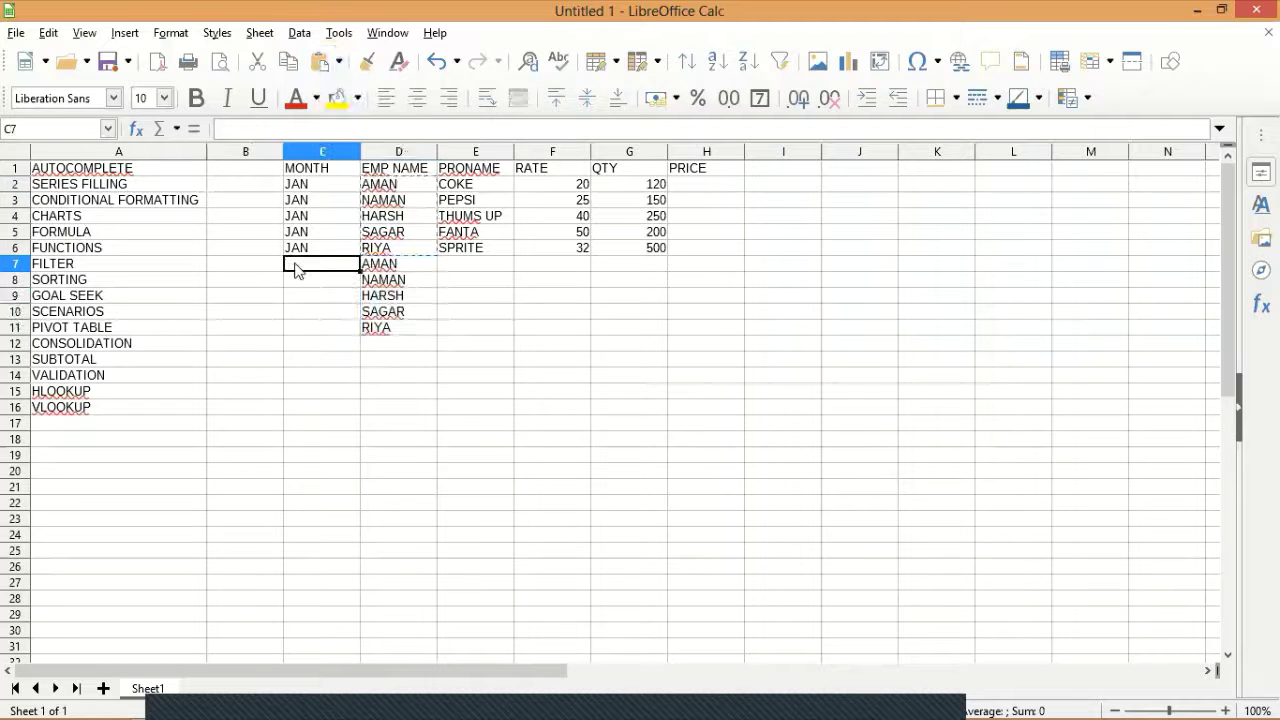
pyautogui.write('FEB')
pyautogui.press('Return')
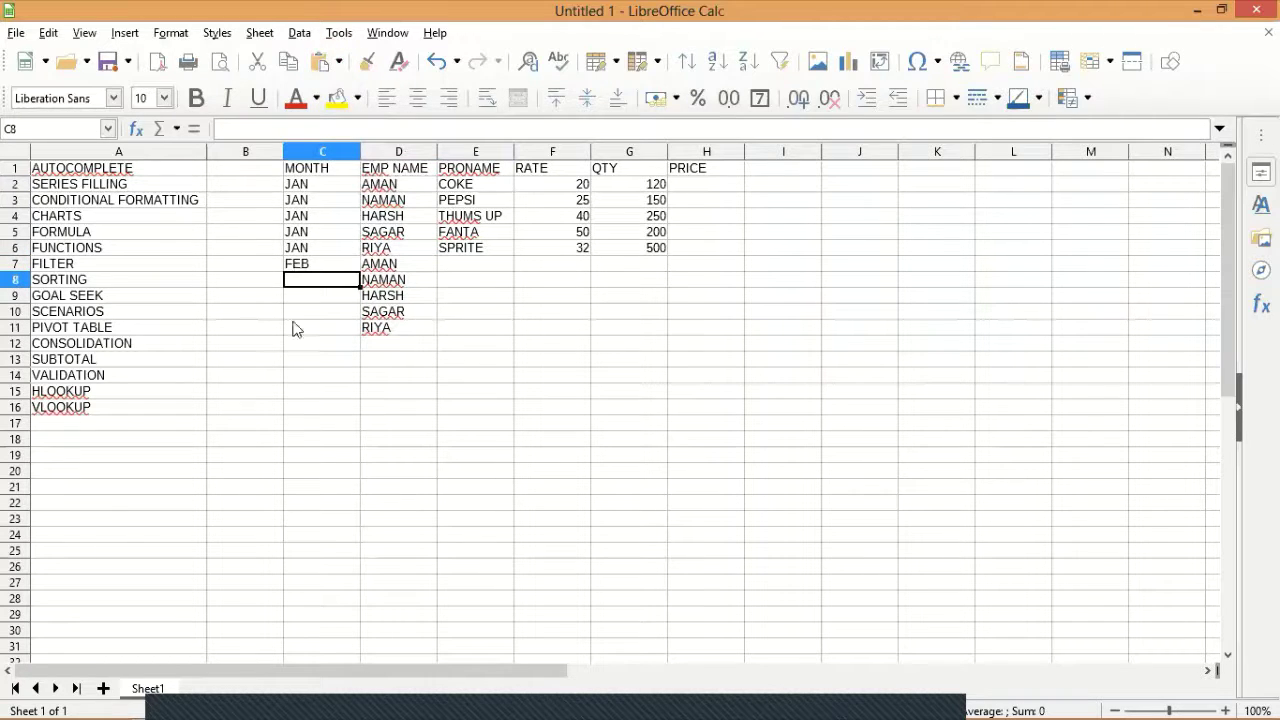
pyautogui.moveTo(295, 263); pyautogui.dragTo(295, 330)
pyautogui.hotkey('ctrl', 'd')
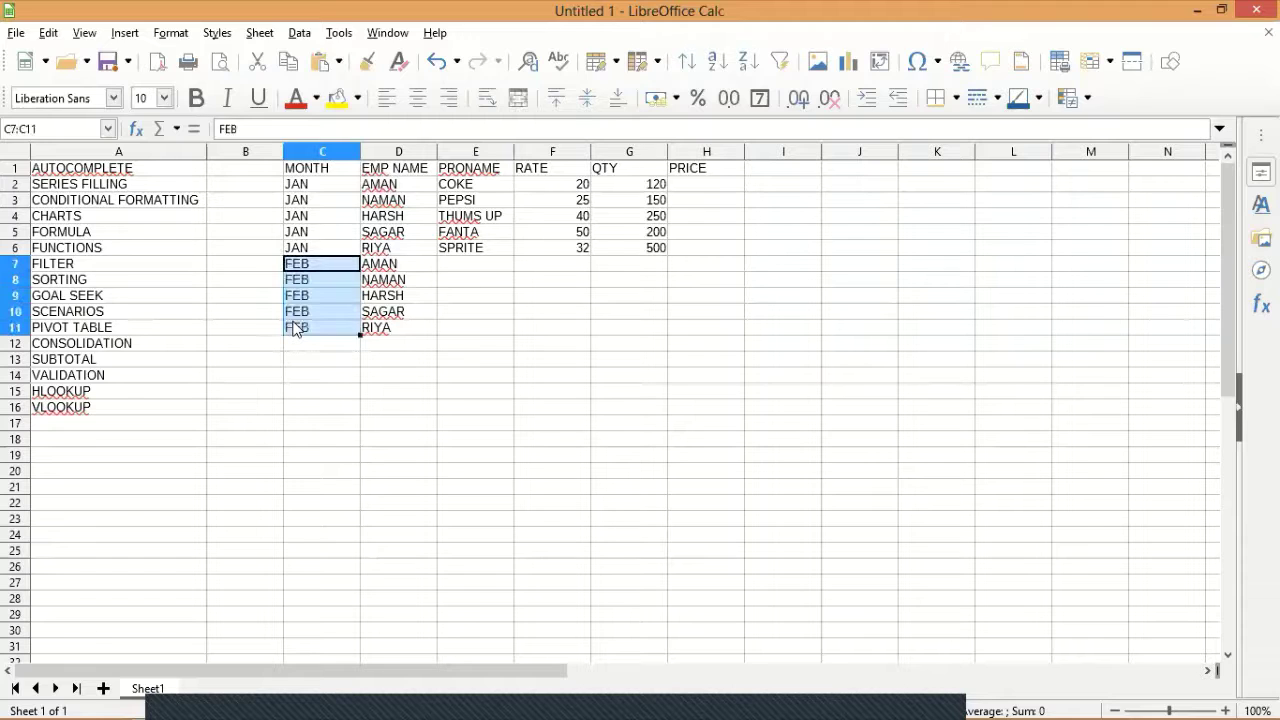
pyautogui.click(474, 331)
# - Enter the product names FANTA, THUMS UP, PEPSI, SPRITE and COKE in E7:E11 for the FEB rows
pyautogui.click(456, 266)
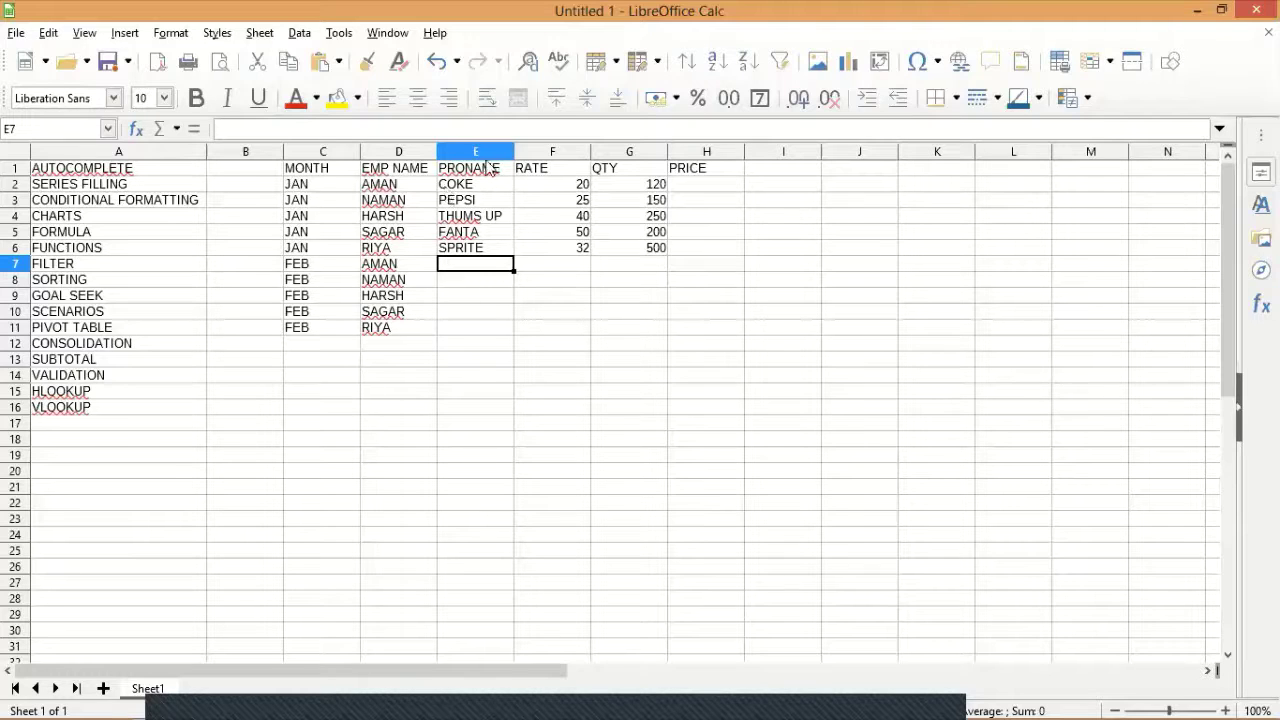
pyautogui.click(490, 232)
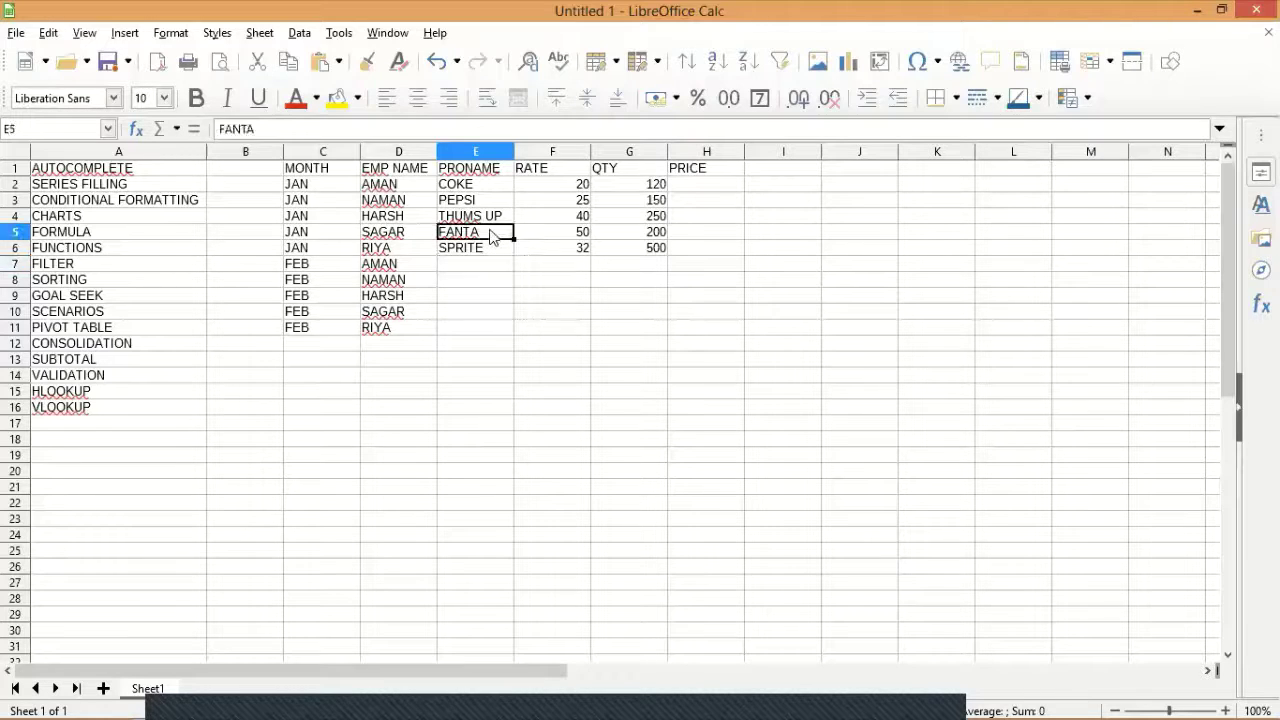
pyautogui.click(488, 270)
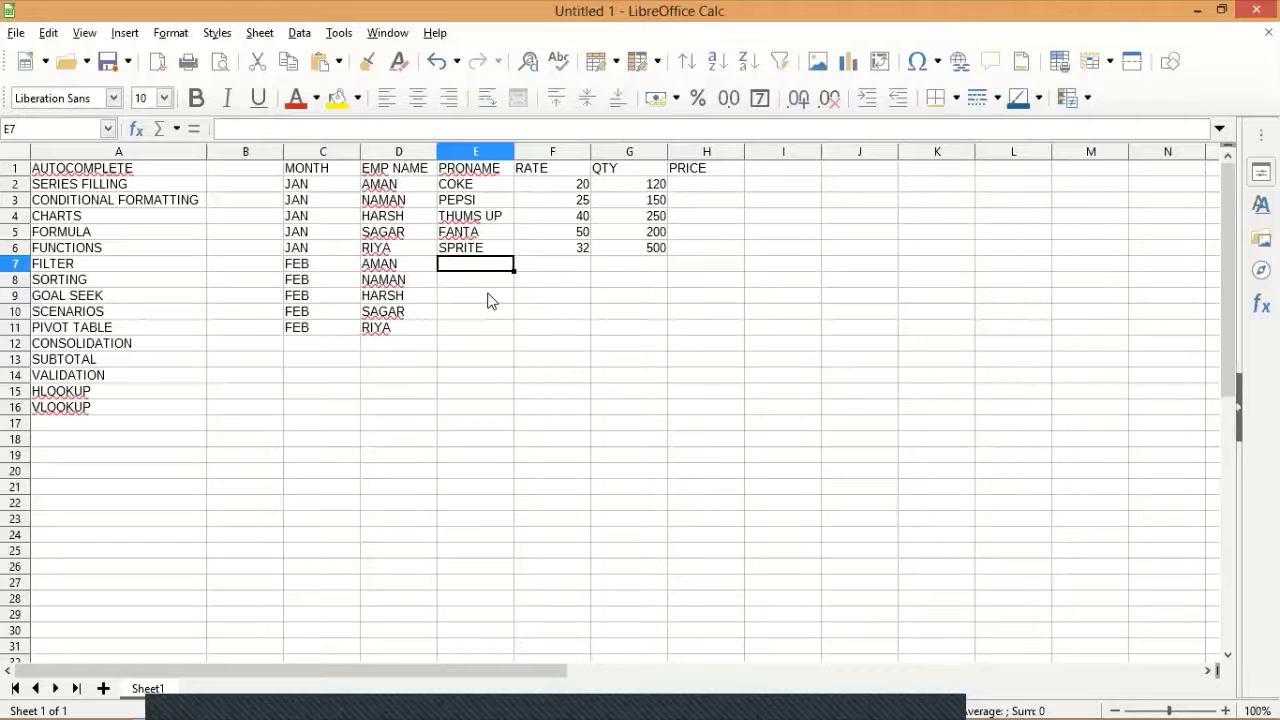
pyautogui.write('F')
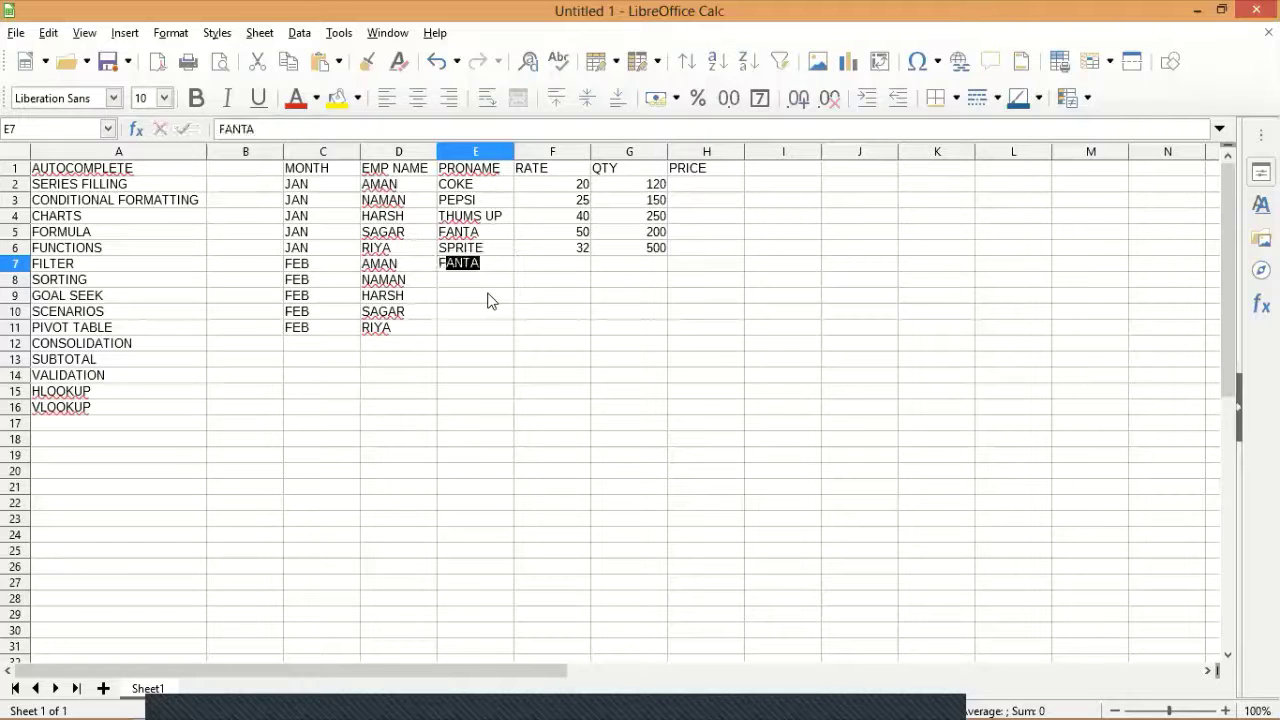
pyautogui.press('Return')
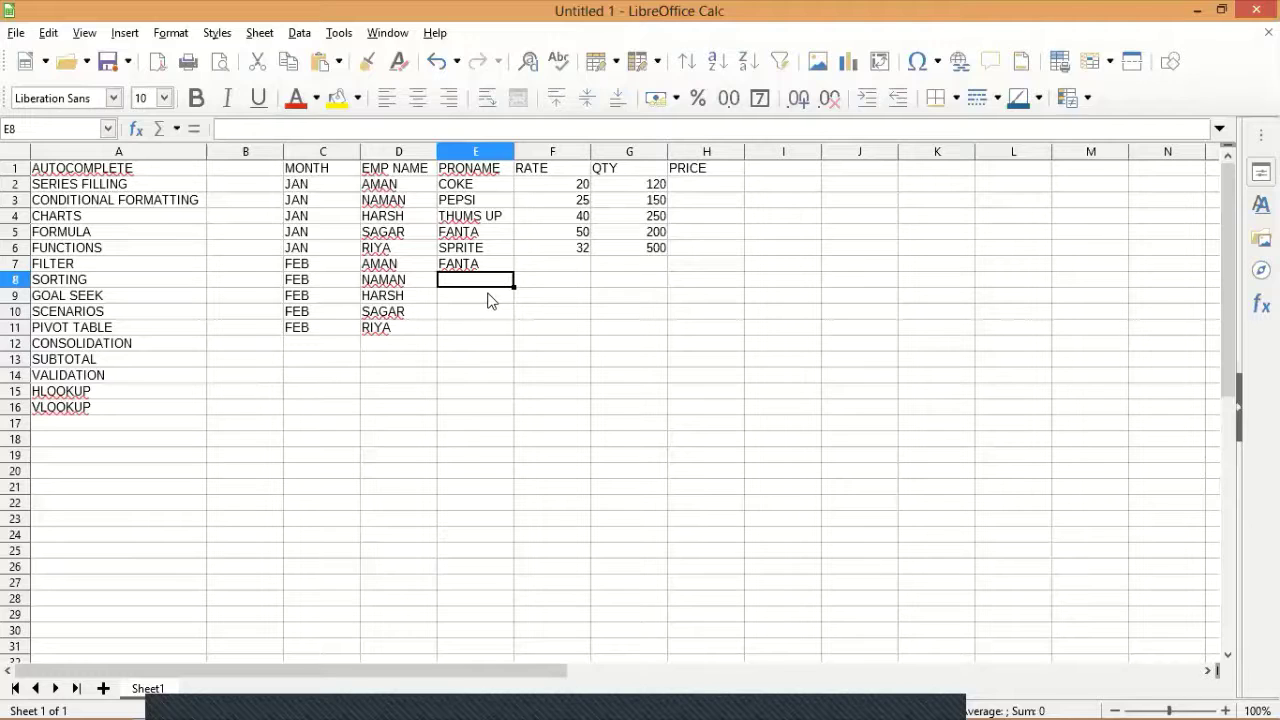
pyautogui.write('T')
pyautogui.press('Return')
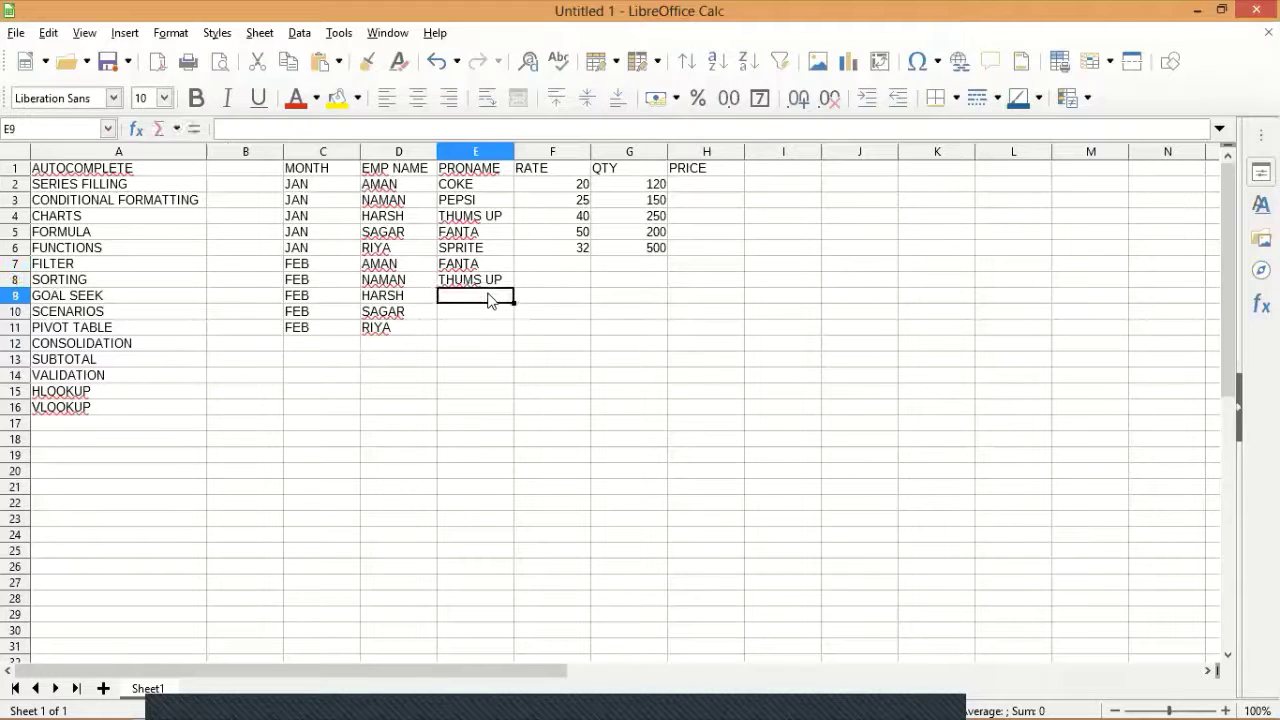
pyautogui.write('P')
pyautogui.press('Return')
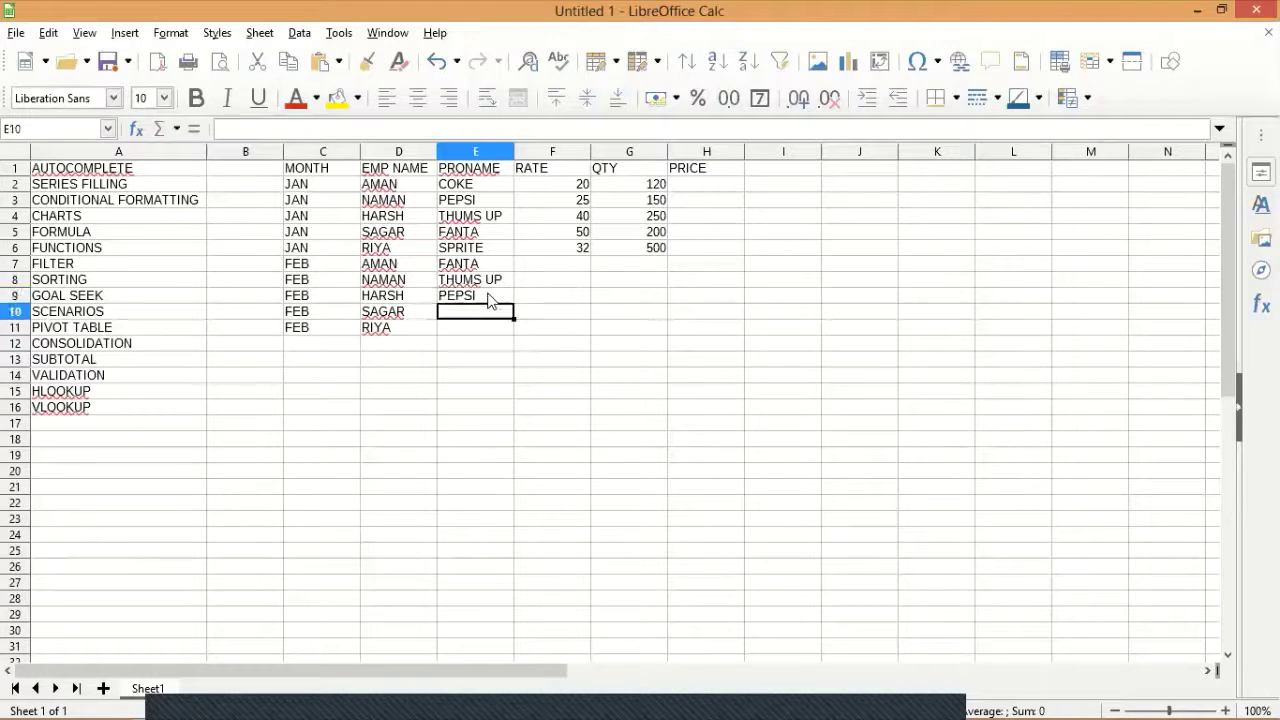
pyautogui.write('S')
pyautogui.press('Return')
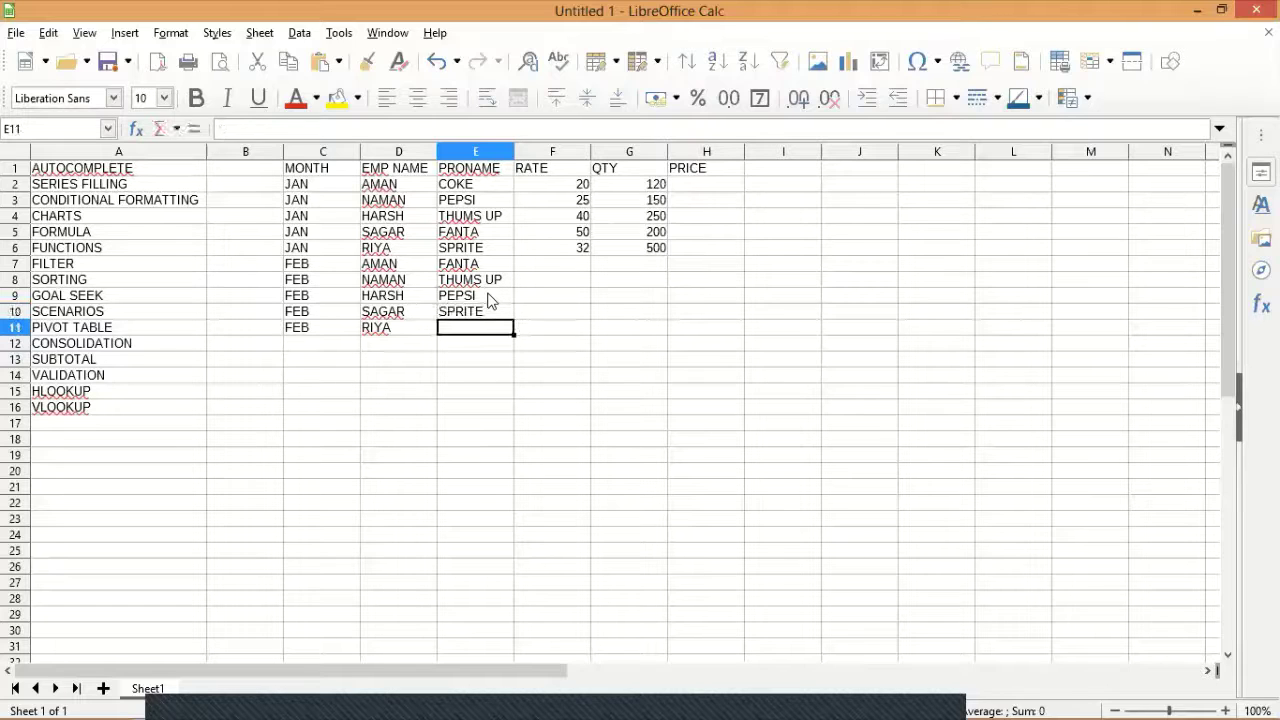
pyautogui.write('C')
pyautogui.press('Return')
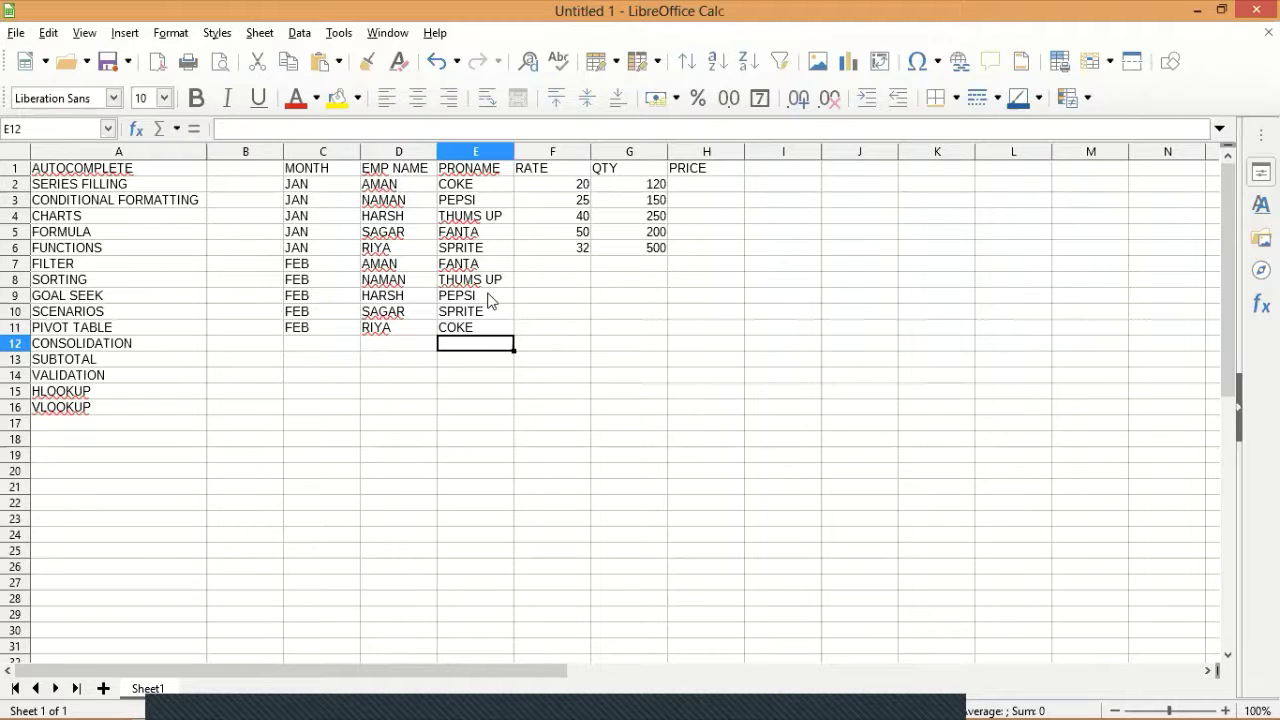
# - Enter THUMS UP in cell E12 and clear that cell again
pyautogui.write('THUMS UP')
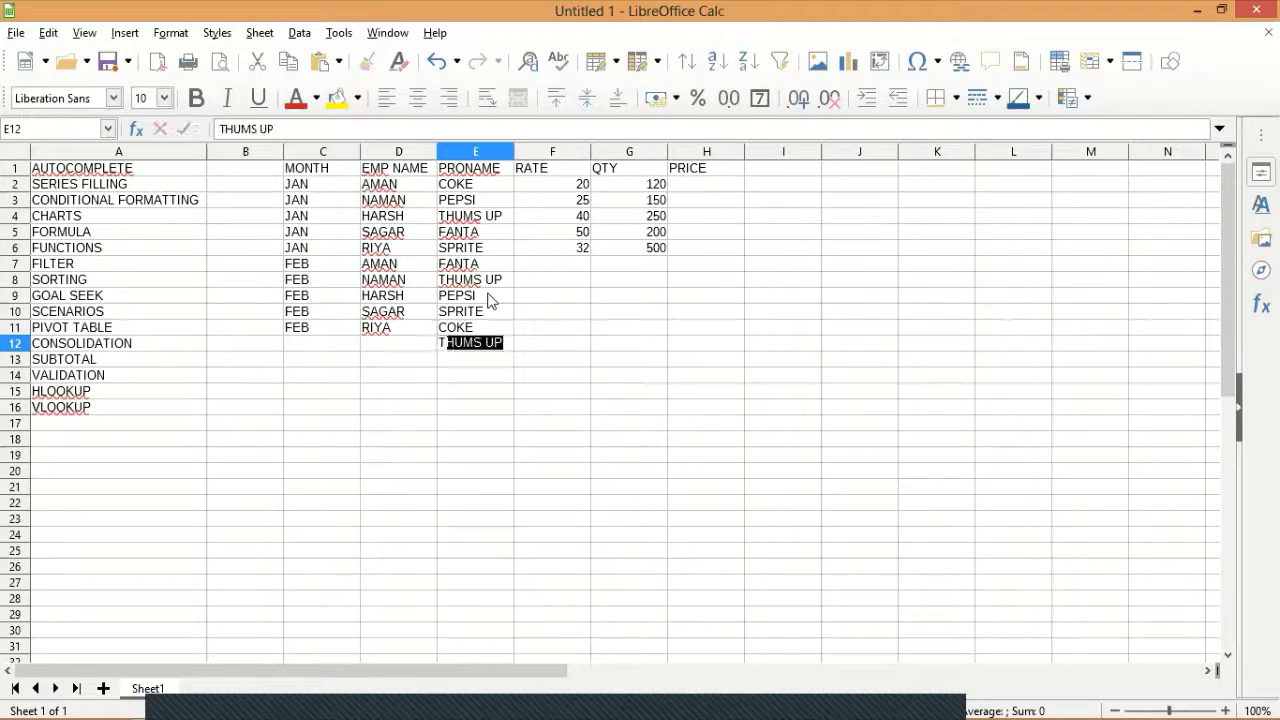
pyautogui.press('Return')
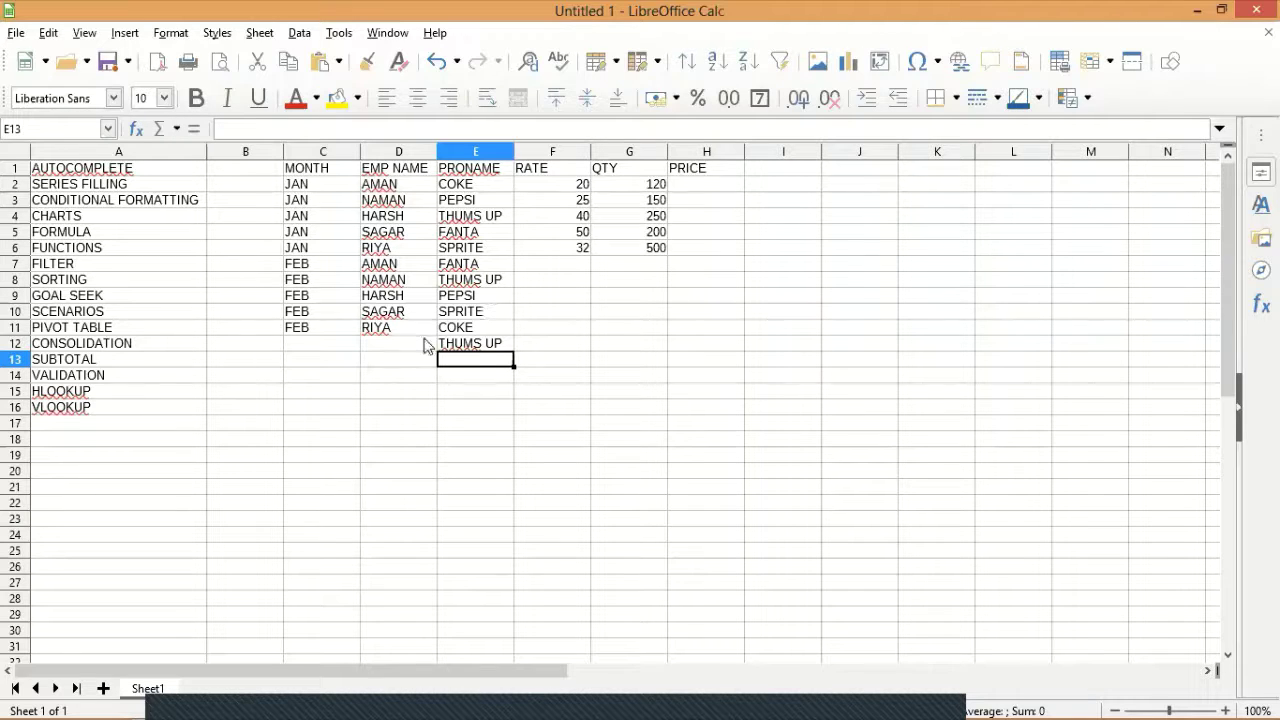
pyautogui.click(463, 345)
pyautogui.press('Delete')
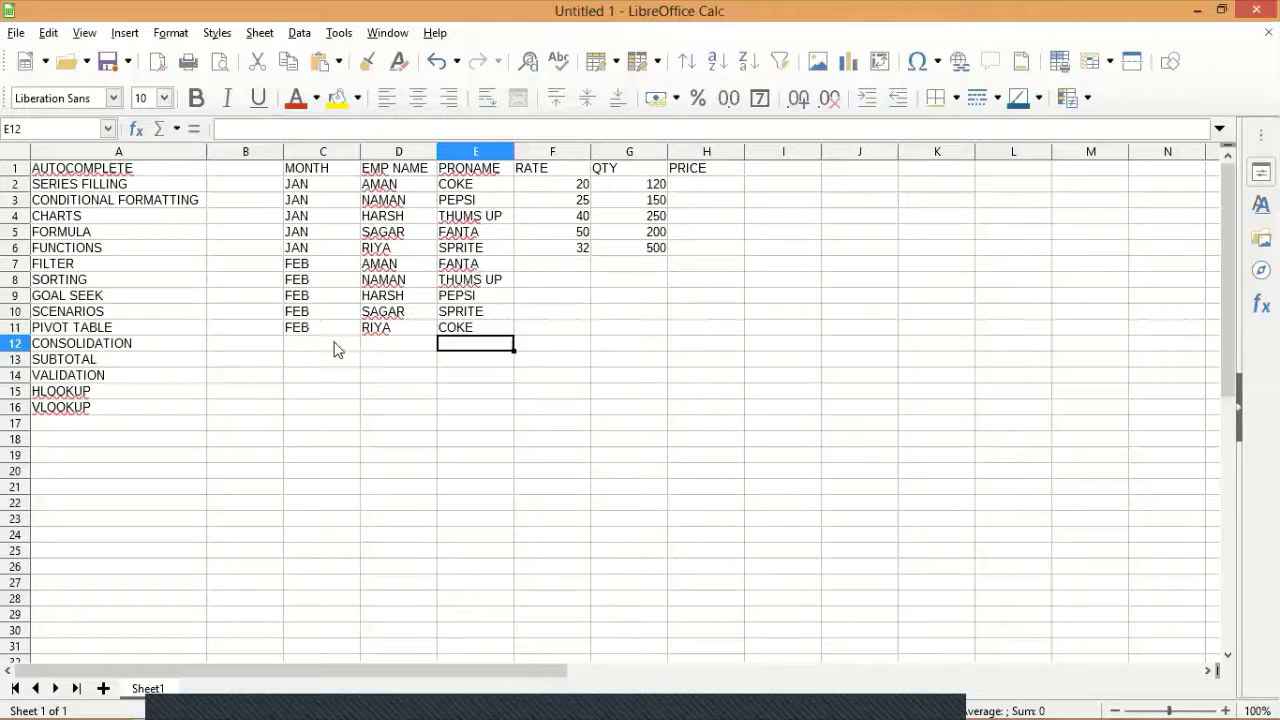
# - Enter MAR in cell C13 and copy the employee names from D7:D11 to D13:D17
pyautogui.click(308, 362)
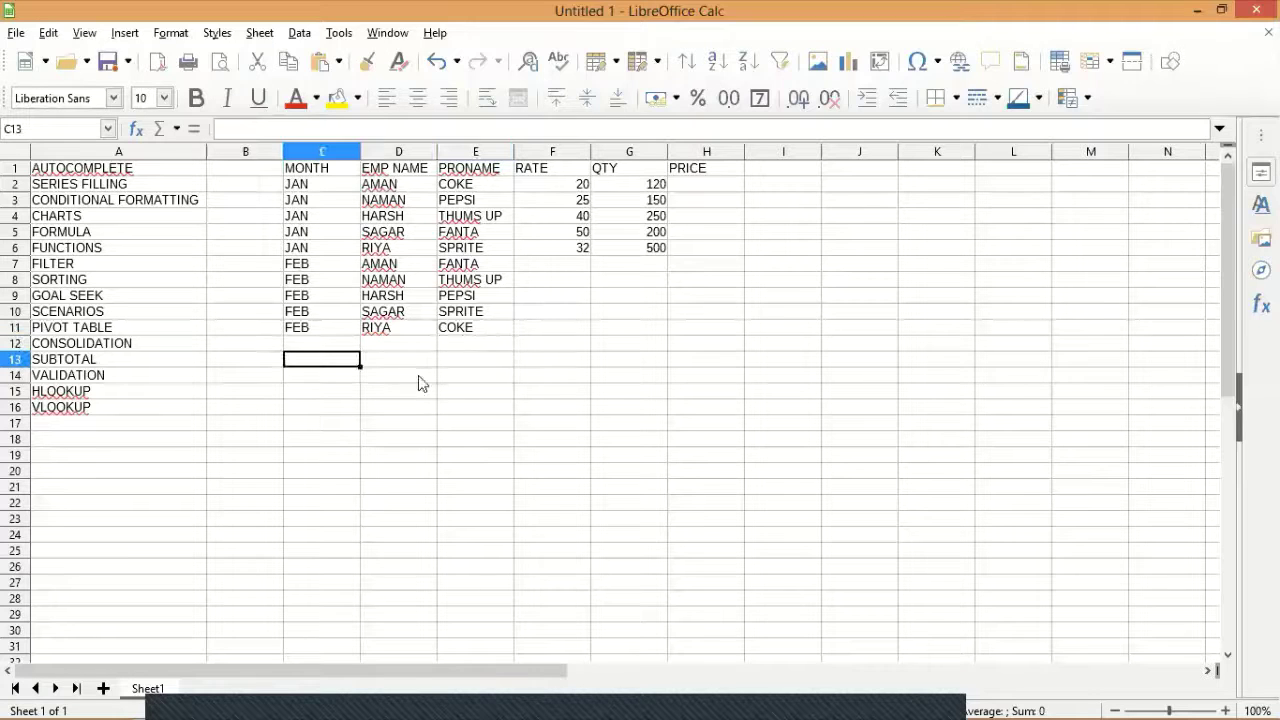
pyautogui.write('MAR')
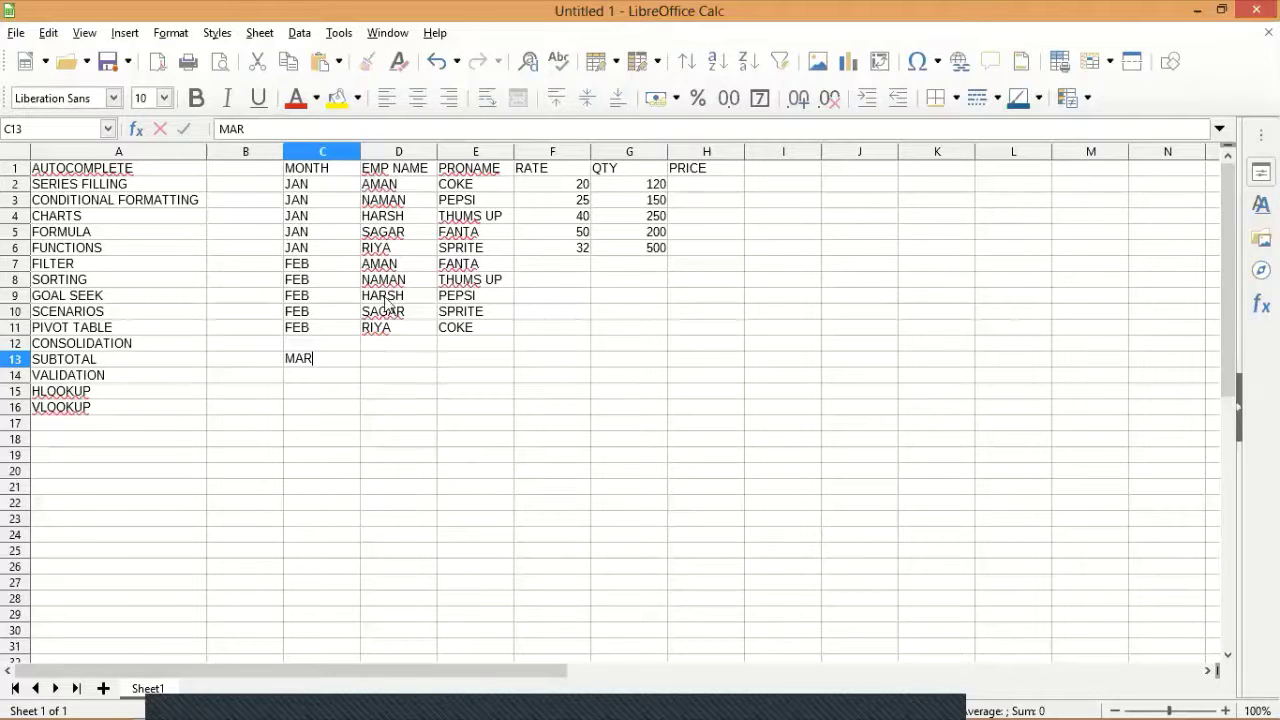
pyautogui.moveTo(386, 272); pyautogui.dragTo(383, 330)
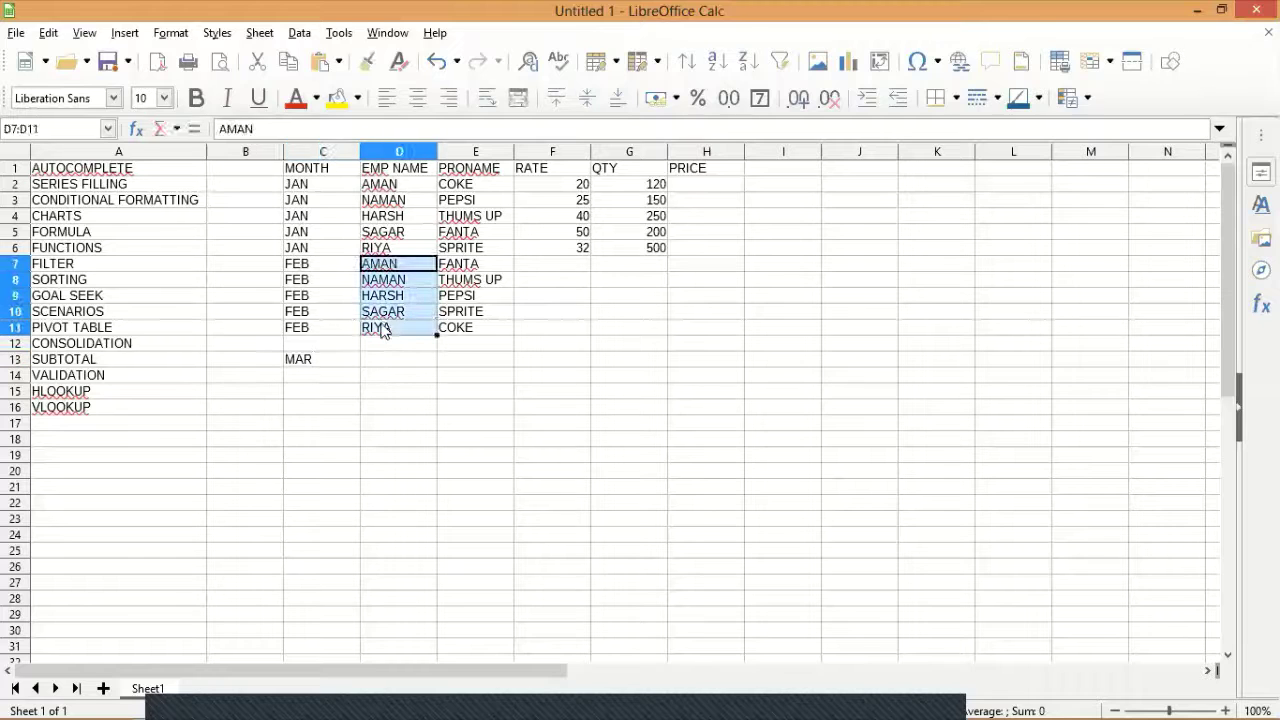
pyautogui.hotkey('ctrl', 'c')
pyautogui.click(377, 360)
pyautogui.hotkey('ctrl', 'v')
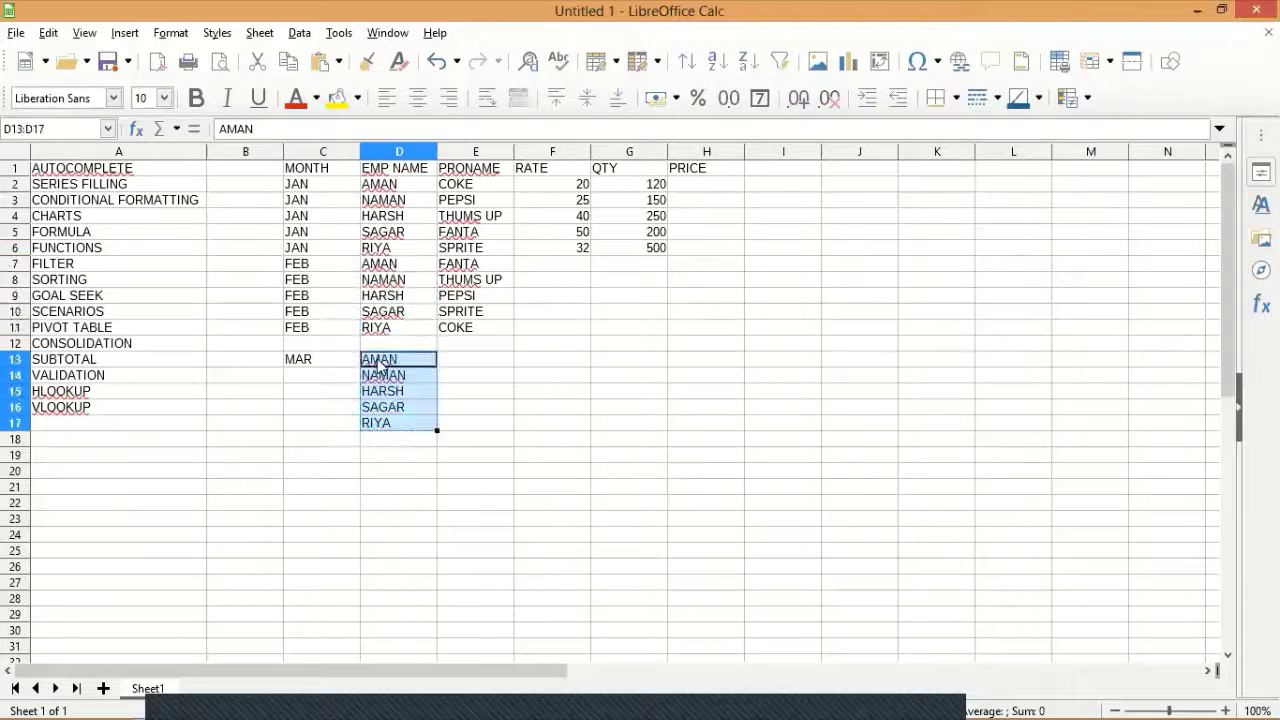
# - Fill MAR from C13 down through C17 and select cell E13 in the PRONAME column
pyautogui.moveTo(328, 358); pyautogui.dragTo(330, 426)
pyautogui.hotkey('ctrl', 'd')
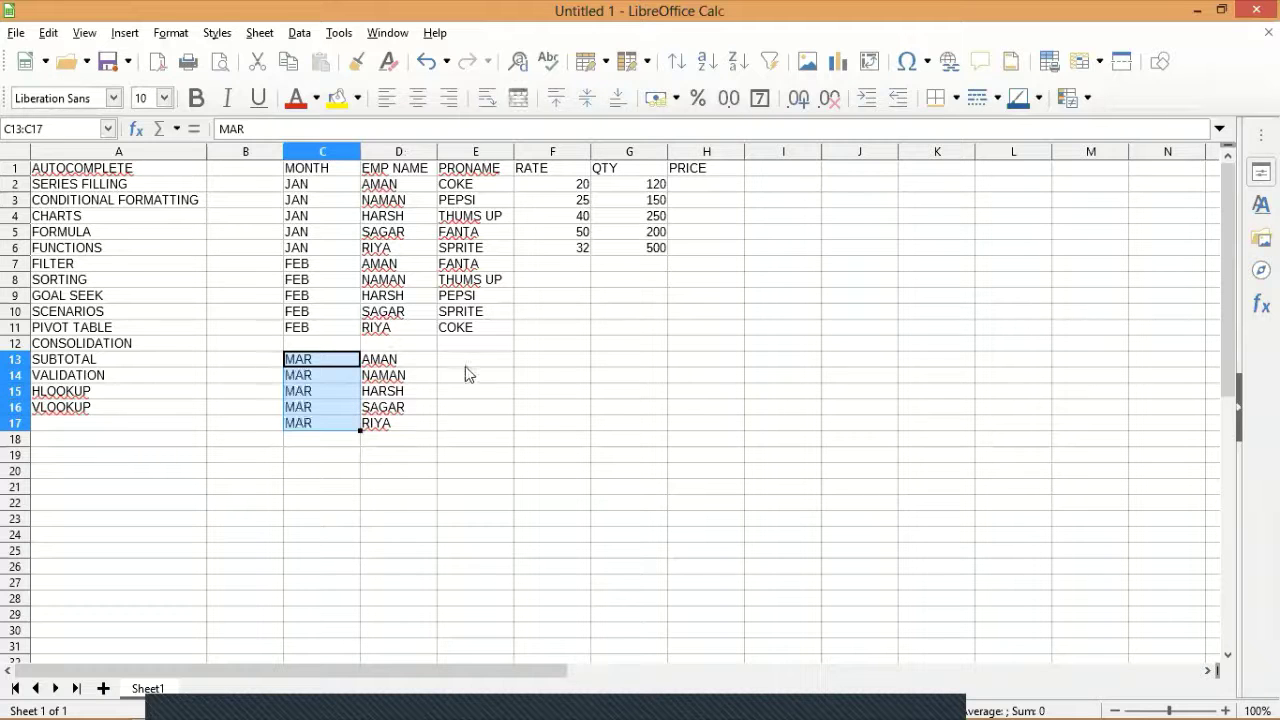
pyautogui.click(465, 366)
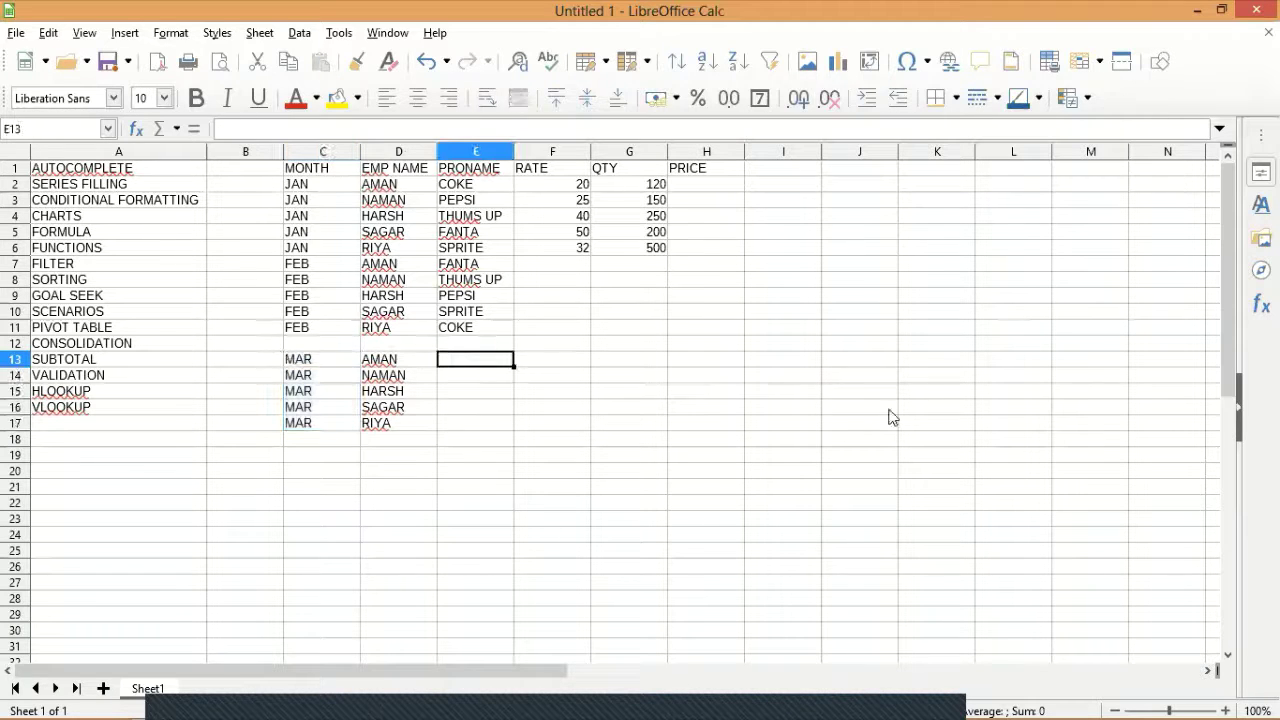
# - Enter PEPSI in cell E13 for the first MAR row, accepting the AutoComplete suggestion
pyautogui.write('P')
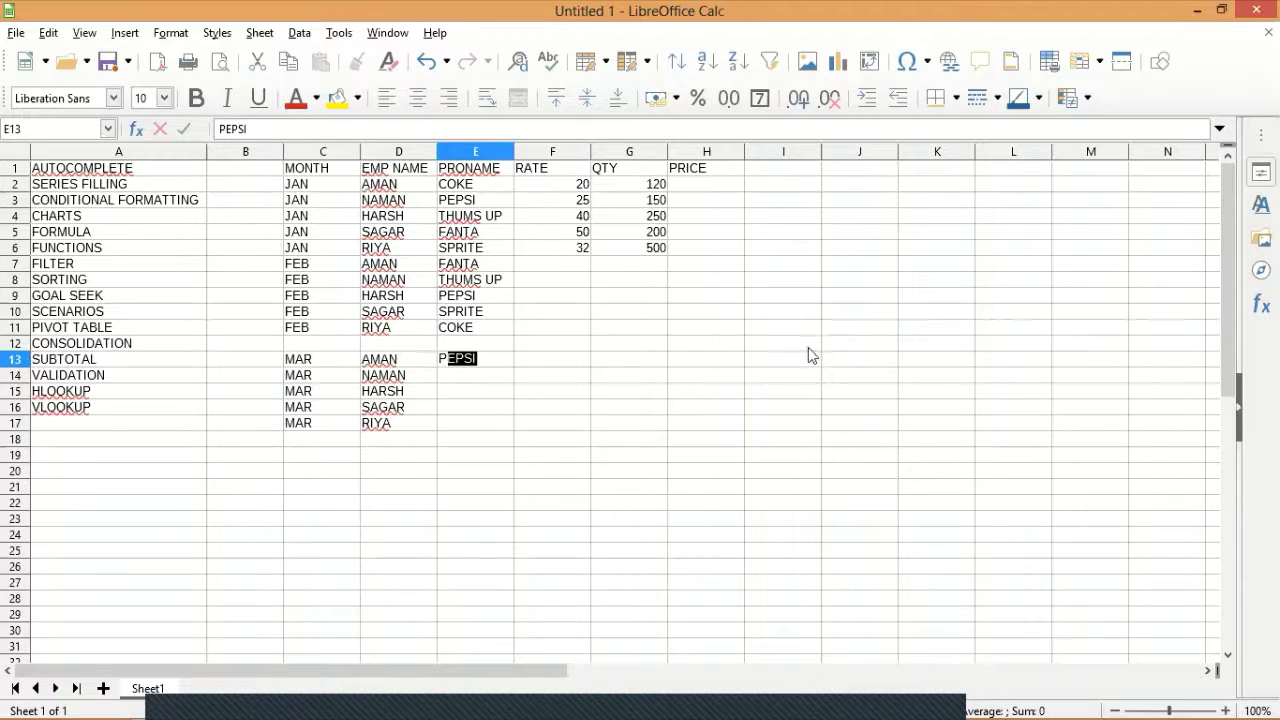
pyautogui.click(452, 506)
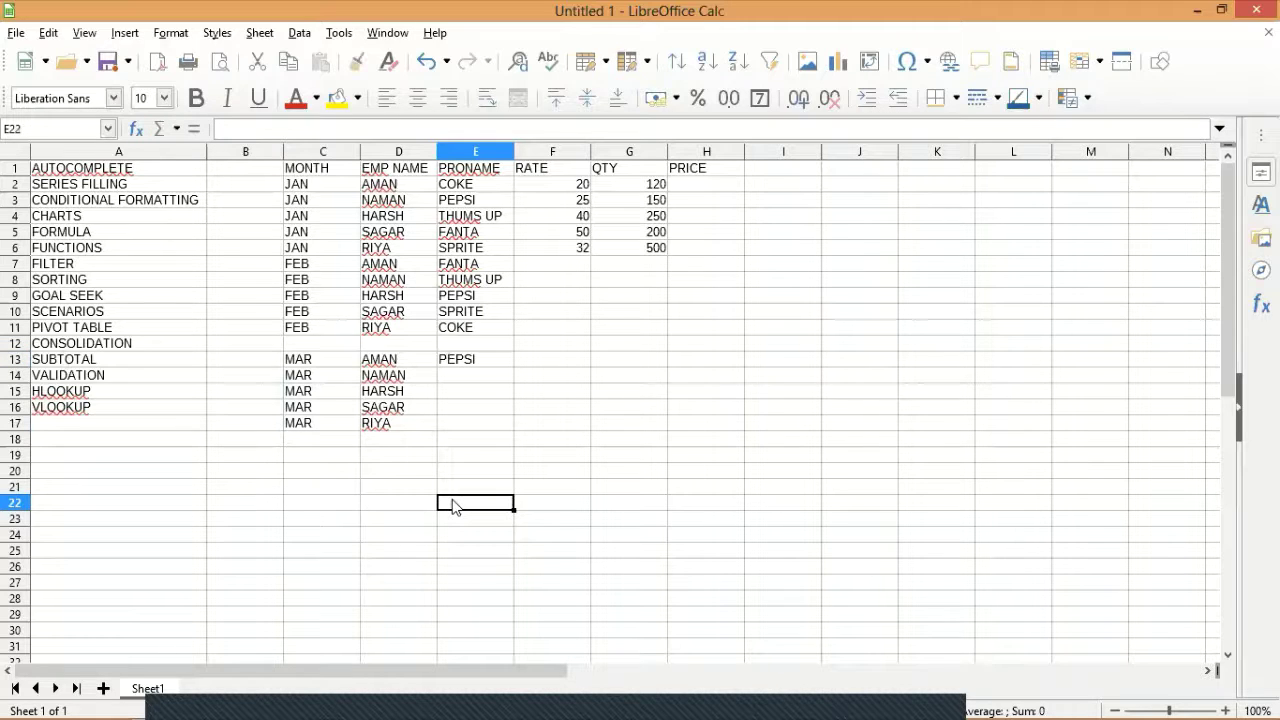
# - Enter FANTA in the detached cell E22 below the product names and clear that cell again
pyautogui.write('FANTA')
pyautogui.click(510, 489)
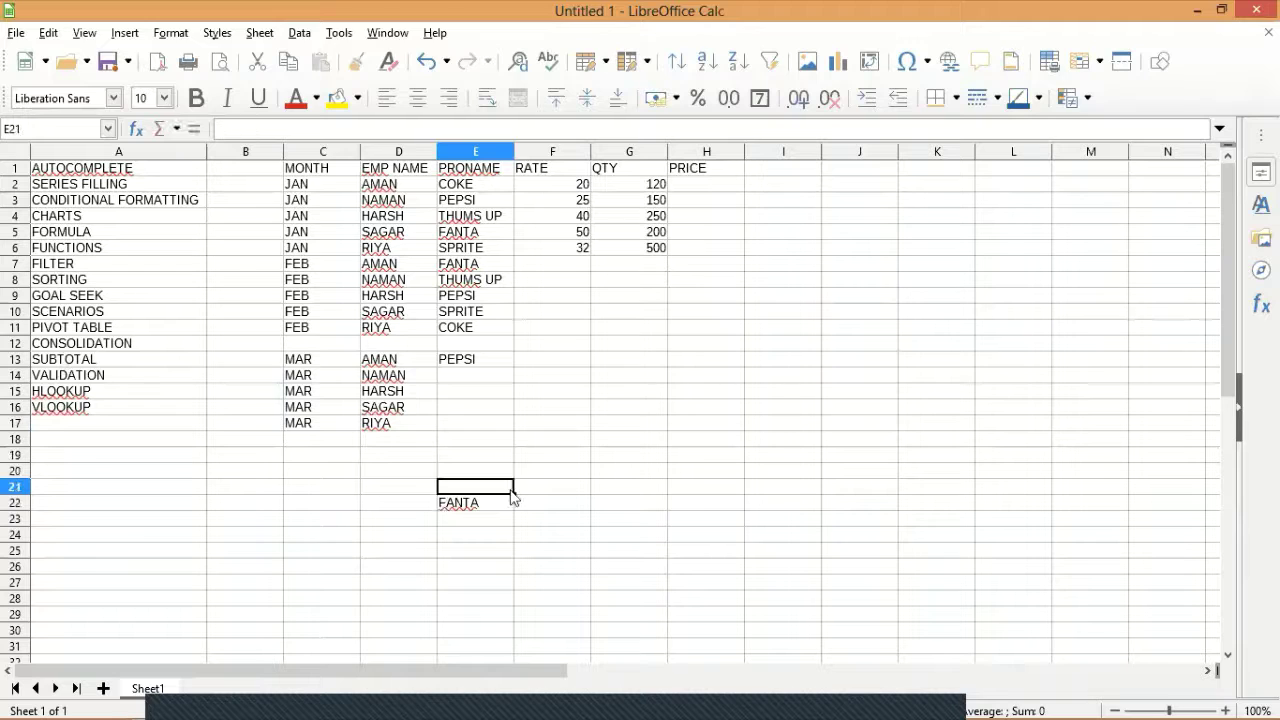
pyautogui.click(471, 366)
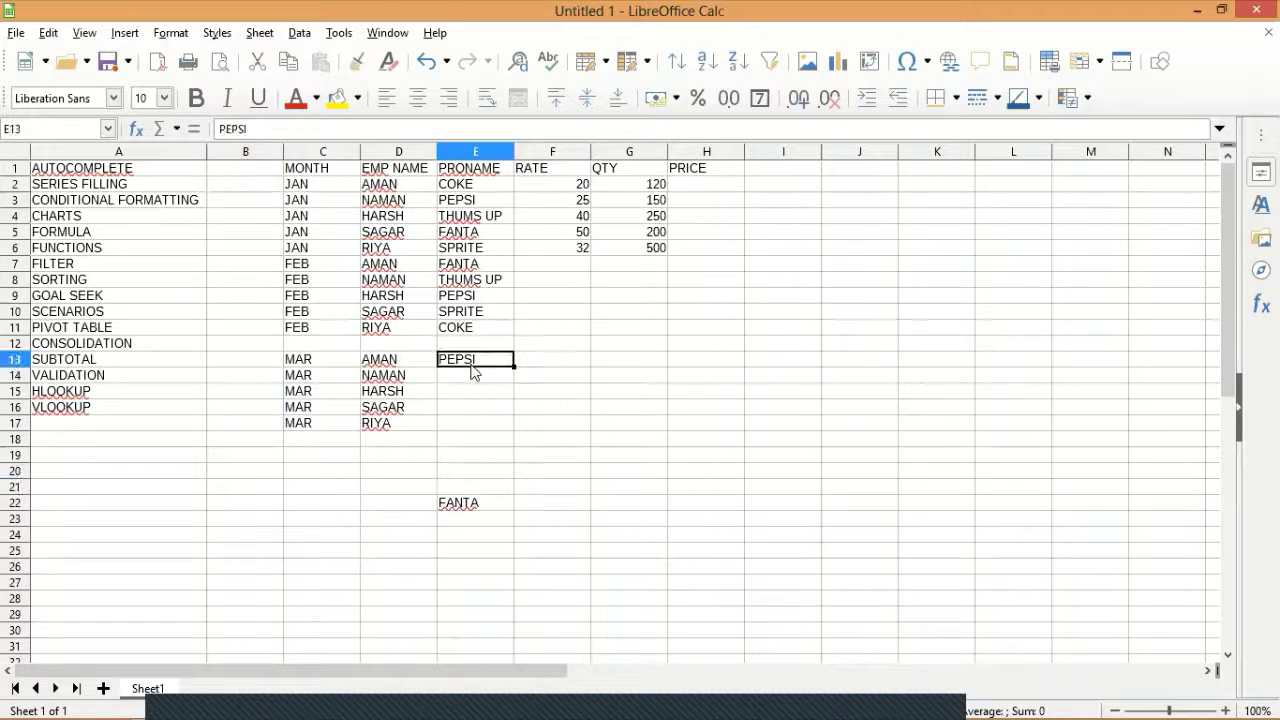
pyautogui.click(468, 509)
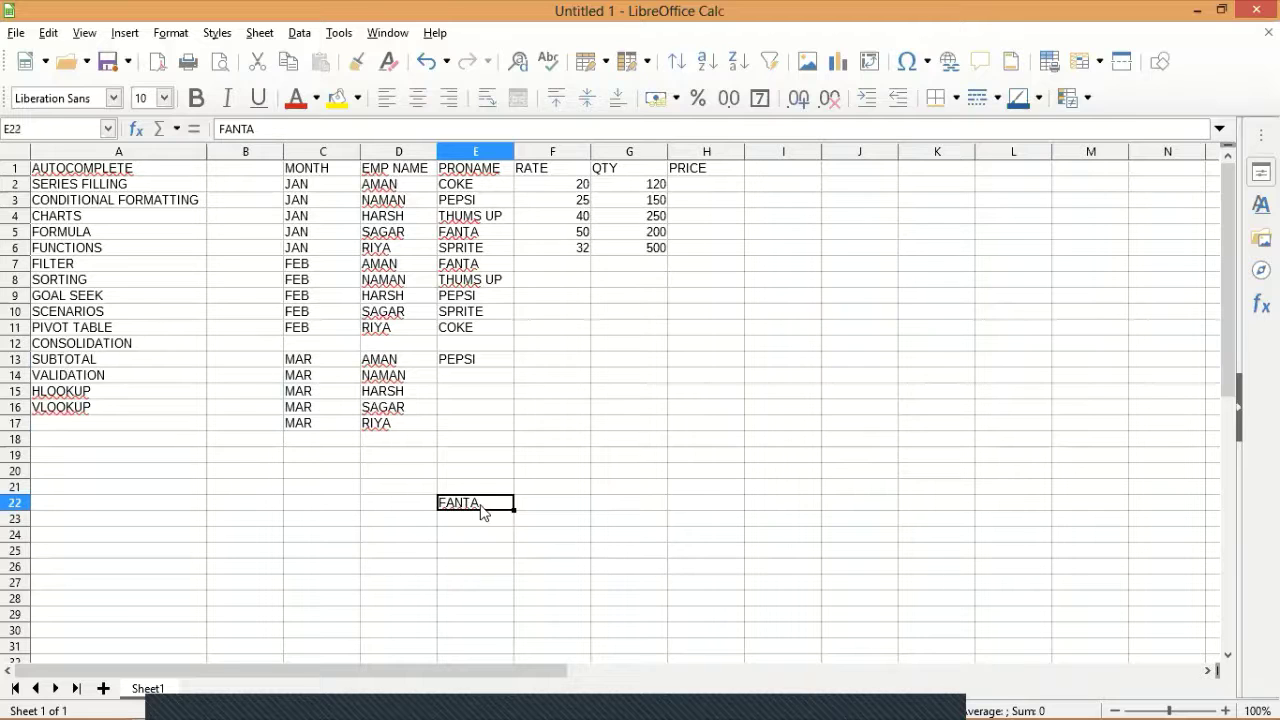
pyautogui.press('Delete')
# - Try the AutoComplete suggestion THUMS UP in cell E22 and discard the entry, leaving the cell empty
pyautogui.write('T')
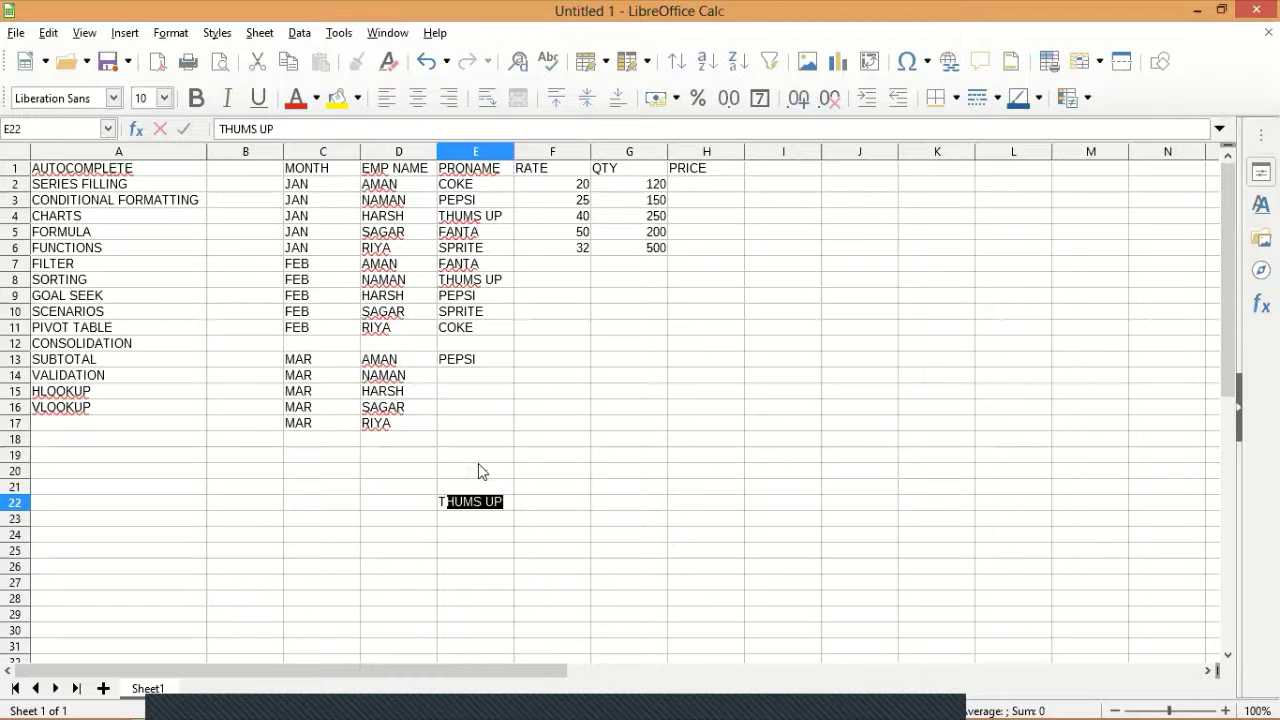
pyautogui.press('BackSpace')
pyautogui.press('BackSpace')
pyautogui.press('Return')
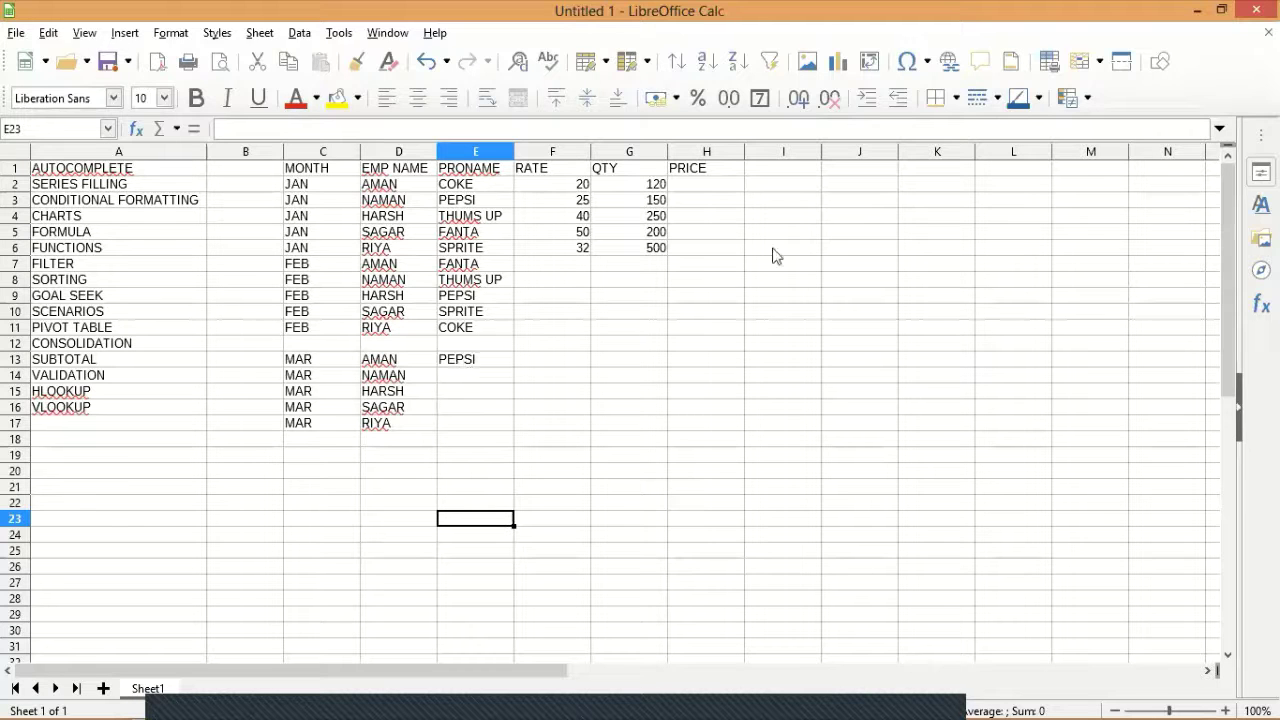
# - Enter the letter T in cell K8, outside the product column, to test AutoComplete there
pyautogui.click(922, 280)
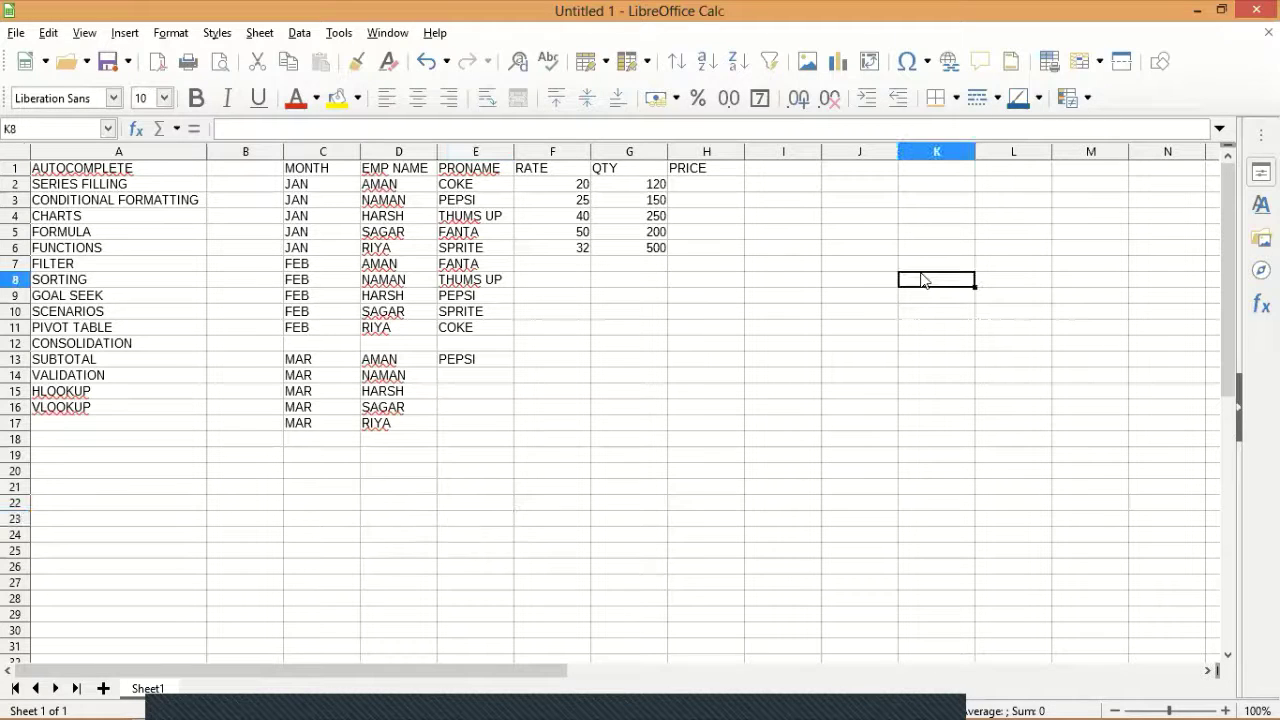
pyautogui.write('T')
pyautogui.press('Return')
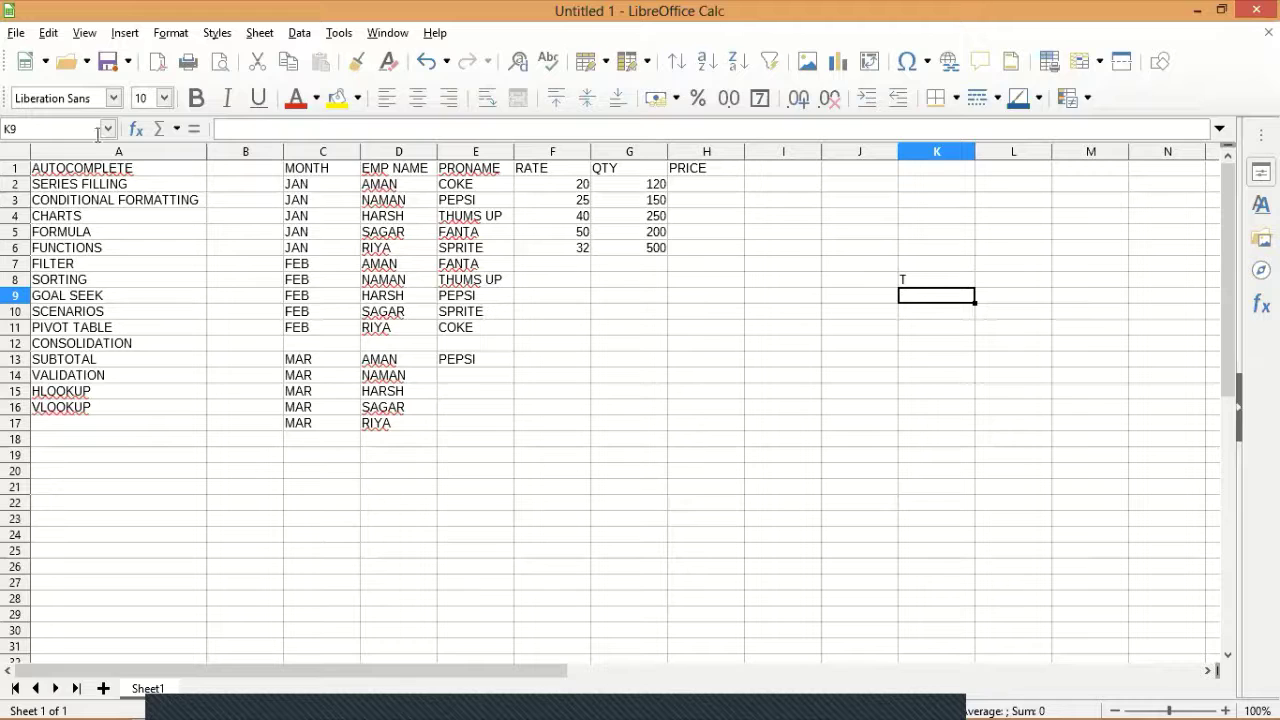
pyautogui.click(663, 249)
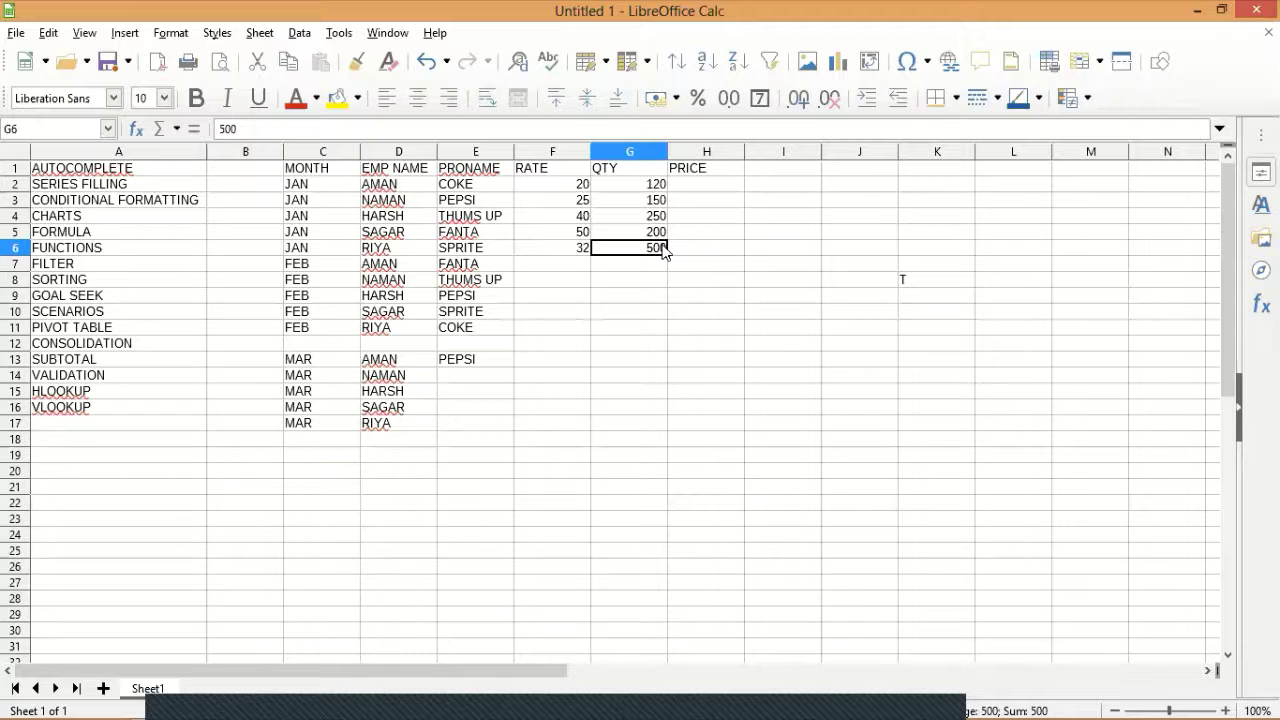
pyautogui.click(1208, 672)
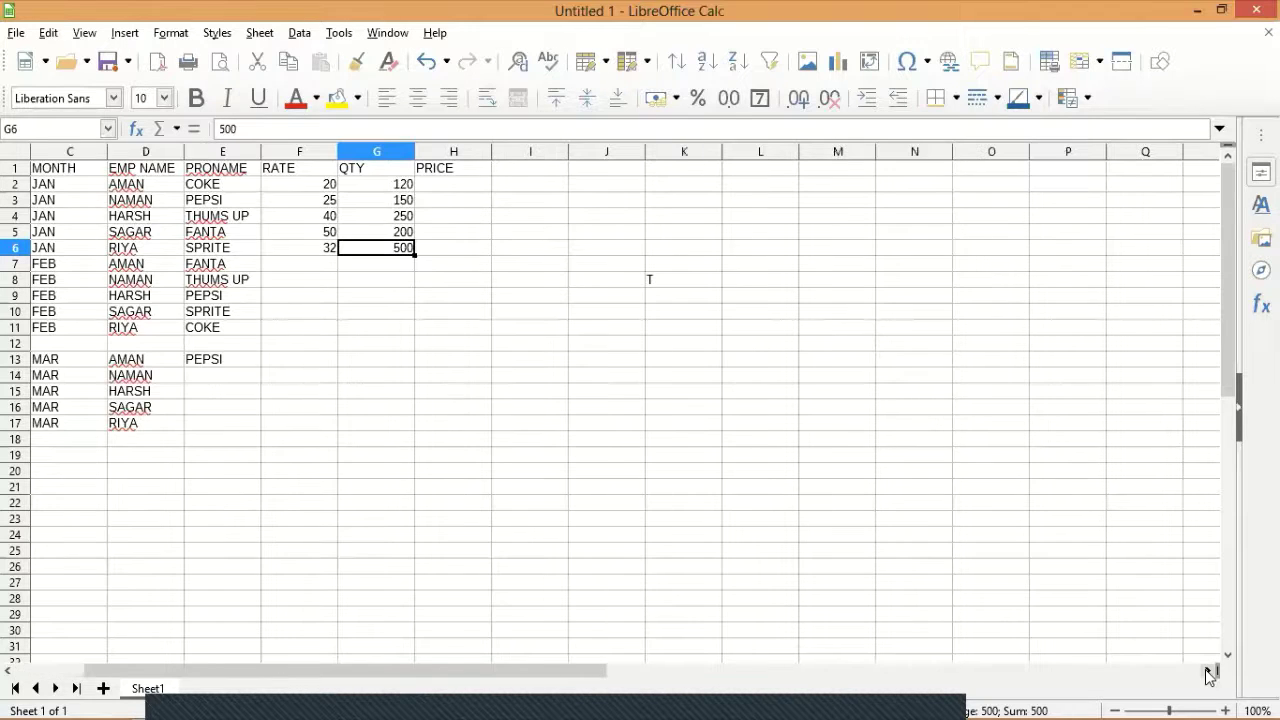
pyautogui.hscroll(2, 497, 334)
pyautogui.hscroll(1, 325, 178)
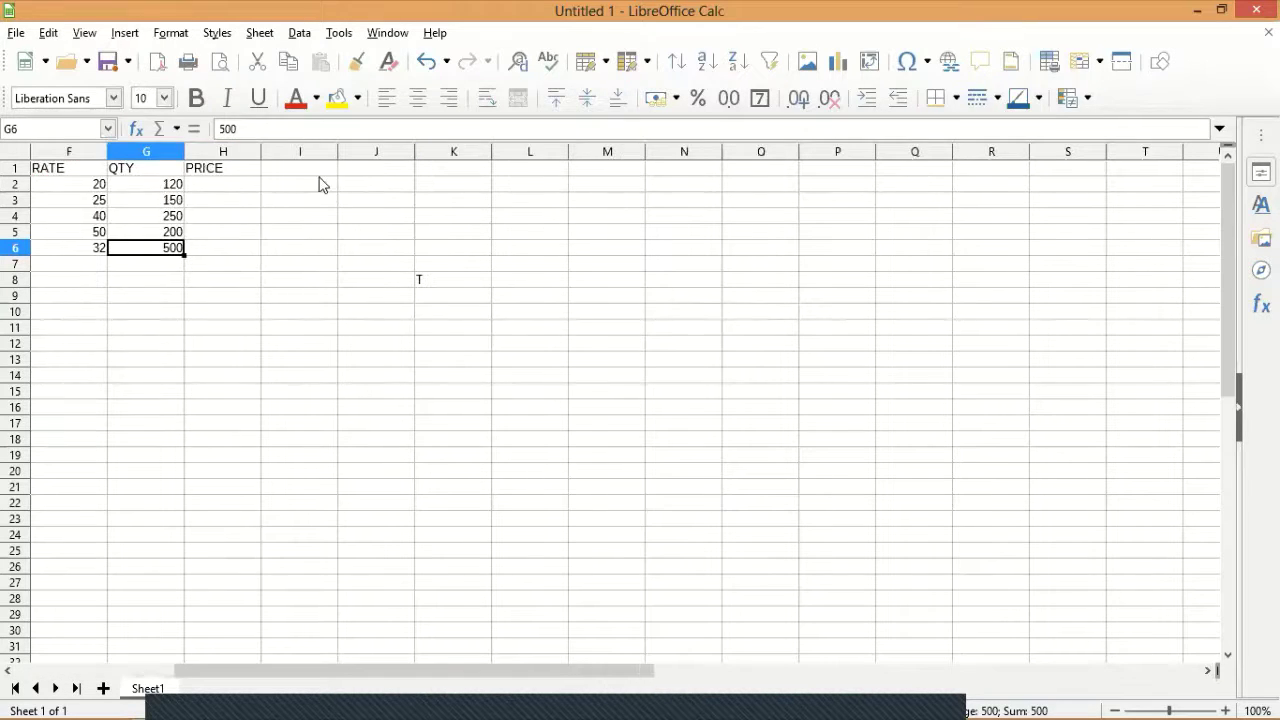
pyautogui.click(320, 184)
pyautogui.press('Up')
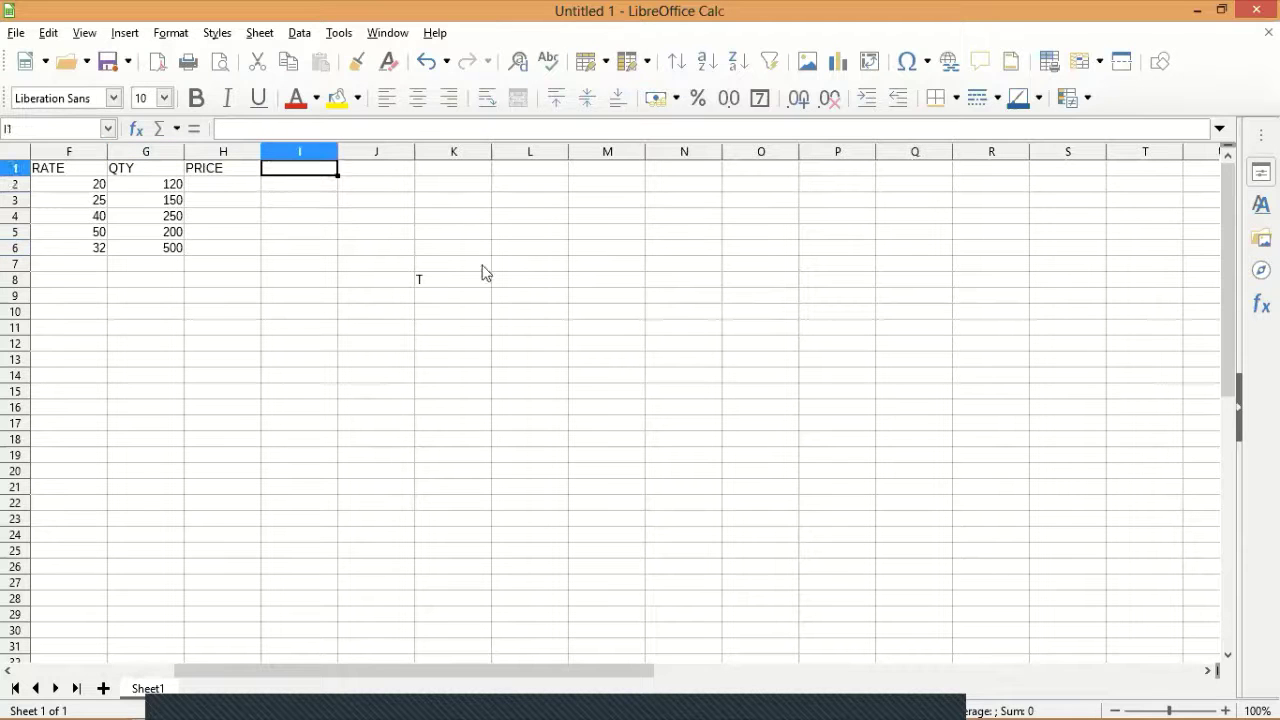
pyautogui.click(473, 288)
pyautogui.hscroll(-5, 473, 288)
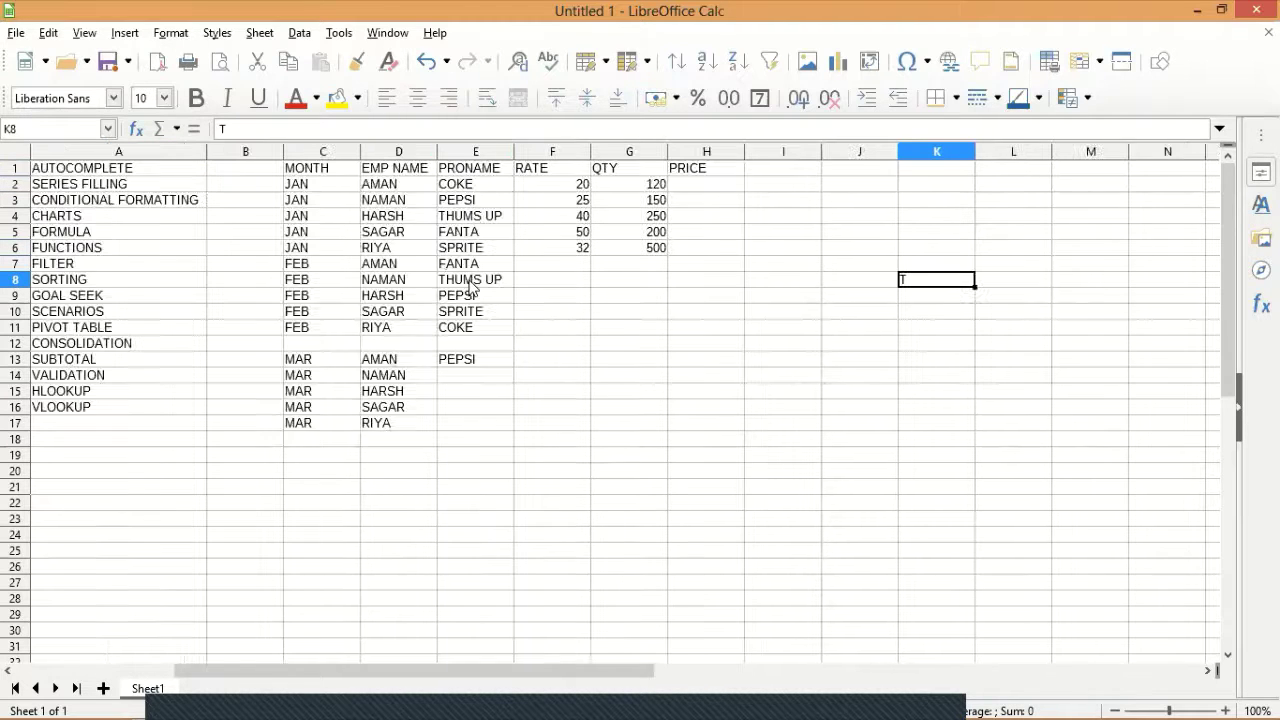
pyautogui.press('Home')
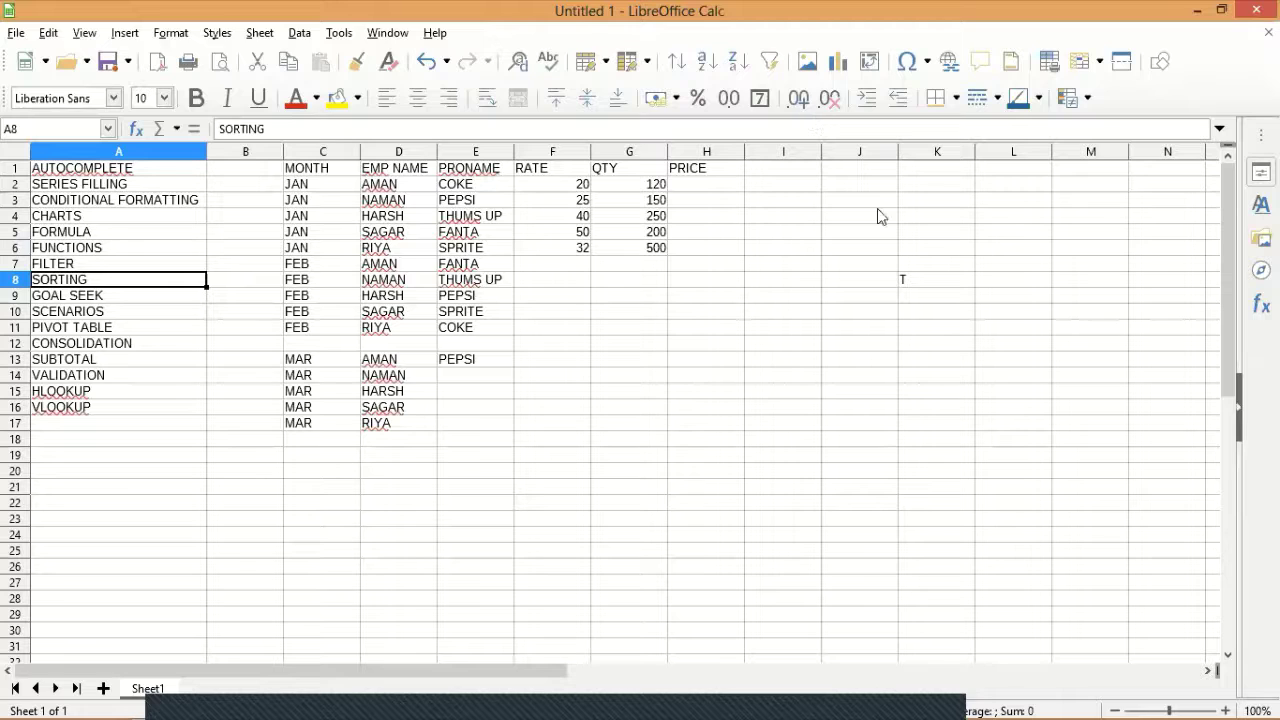
# - Clear the test letter T from cell K8
pyautogui.click(903, 280)
pyautogui.press('Delete')
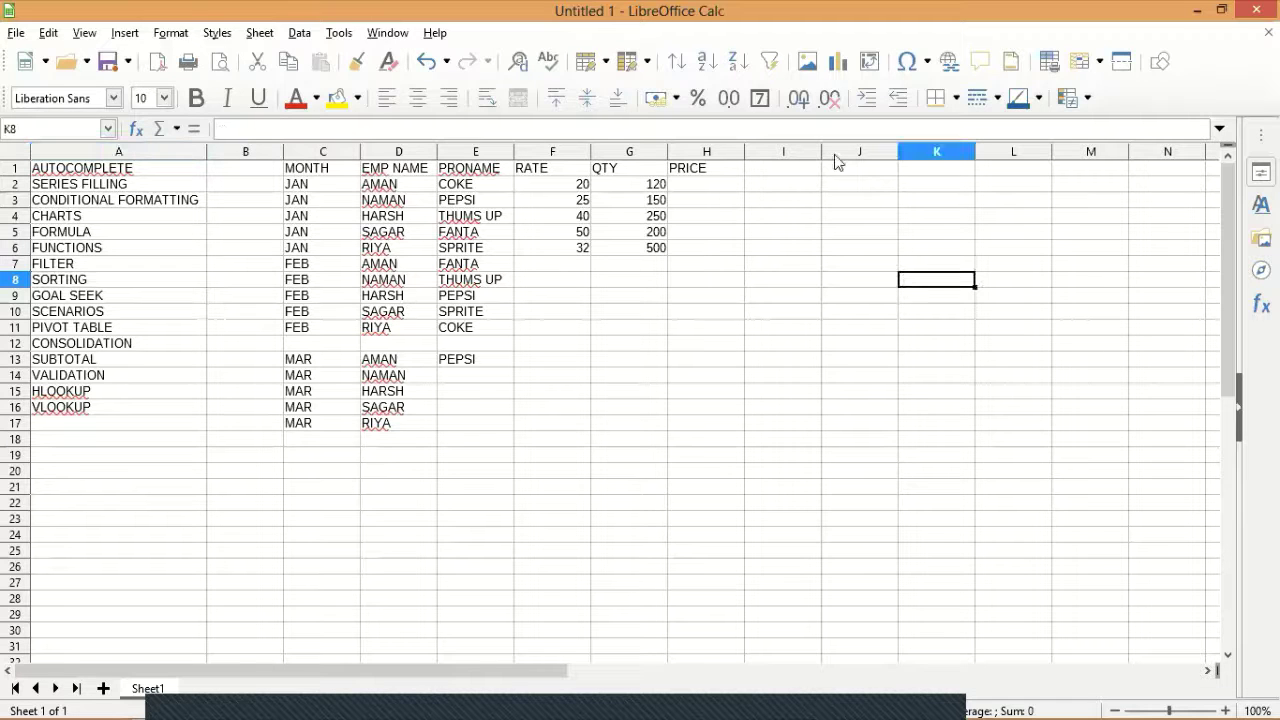
# - Enter the column heading Sr. No. in cell I1, beside PRICE
pyautogui.hotkey('ctrl', 'Up')
pyautogui.press('Left')
pyautogui.press('Left')
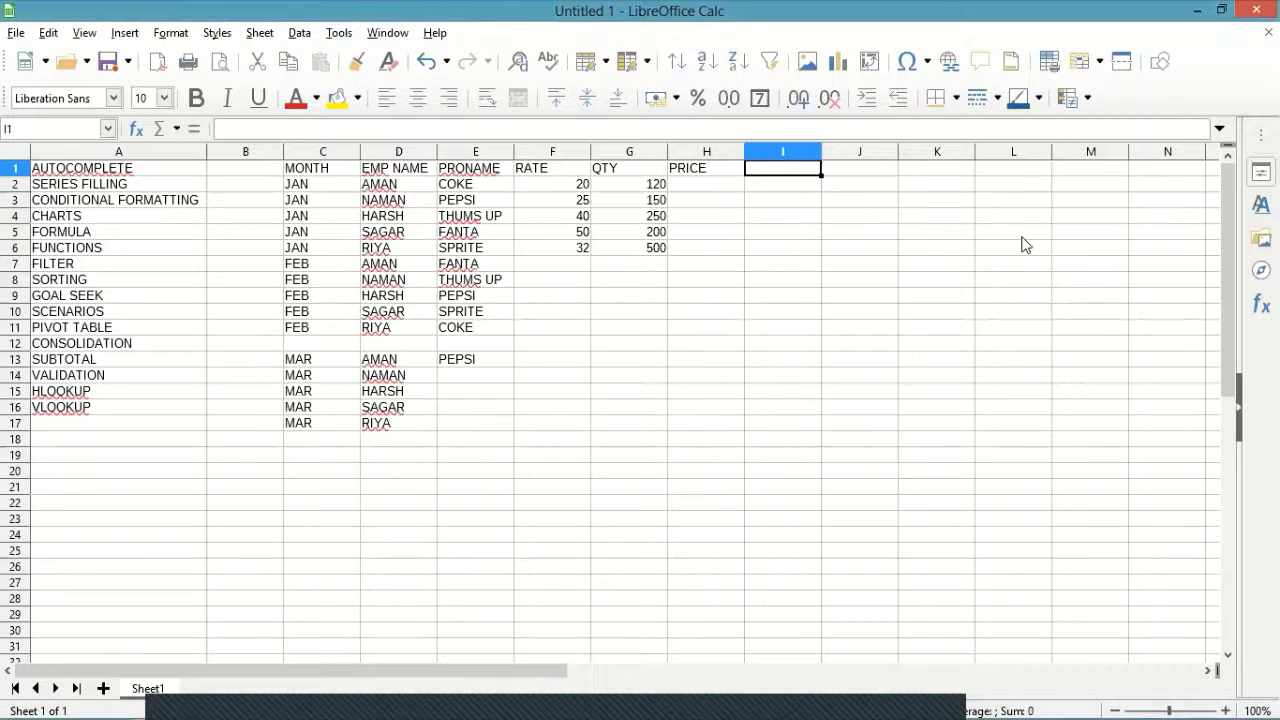
pyautogui.write('Sr.')
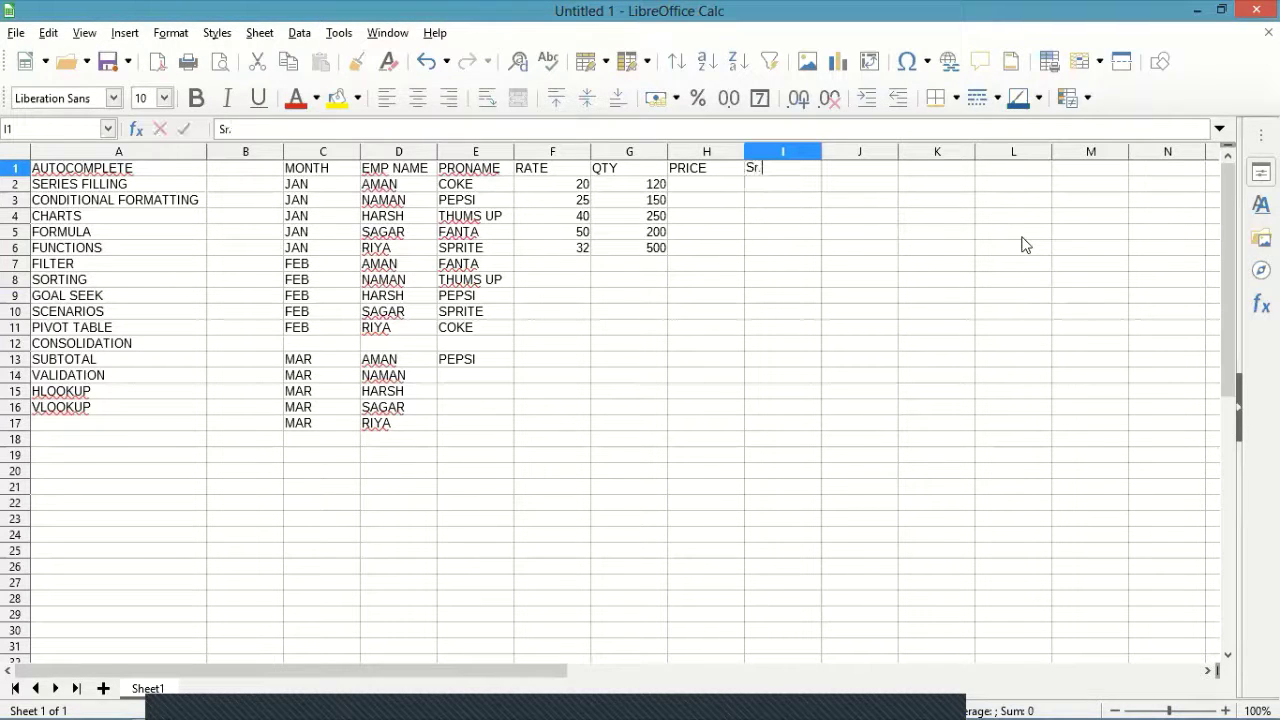
pyautogui.write(' No')
pyautogui.write('.')
pyautogui.press('Return')
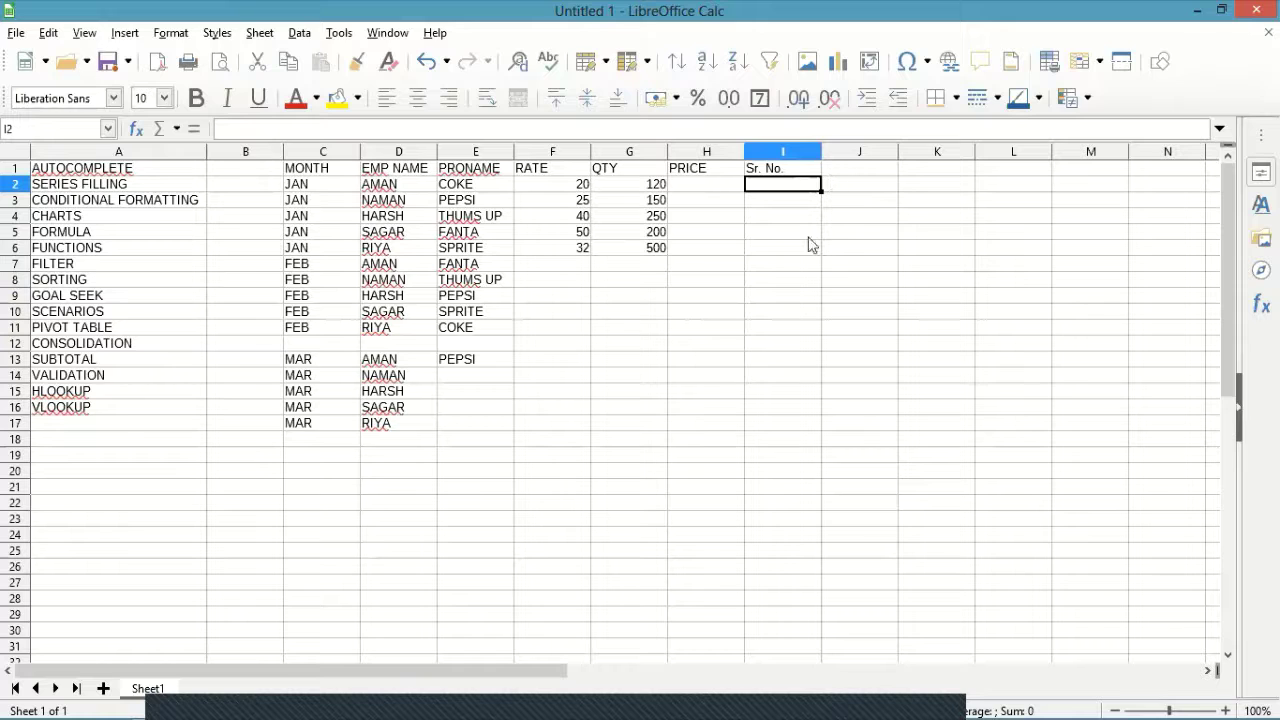
# - Enter the serial numbers 1 to 12 one by one in cells I2:I13 under Sr. No
pyautogui.click(846, 170)
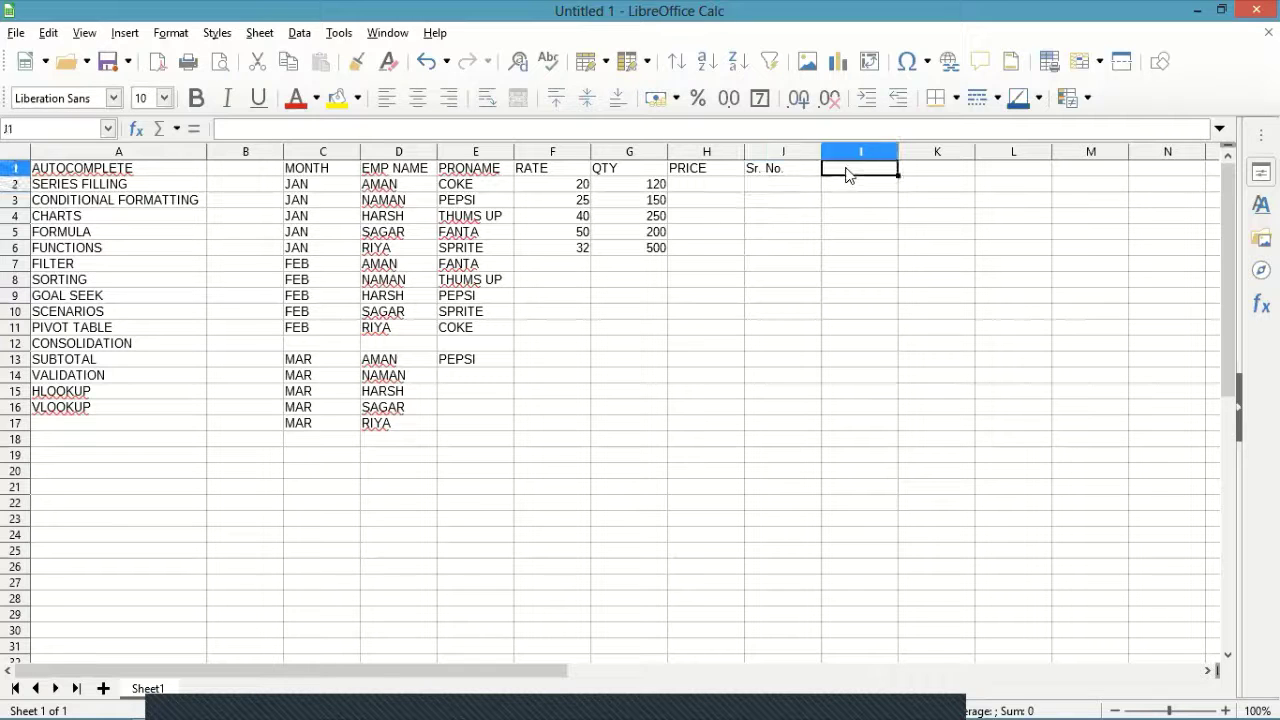
pyautogui.press('Right')
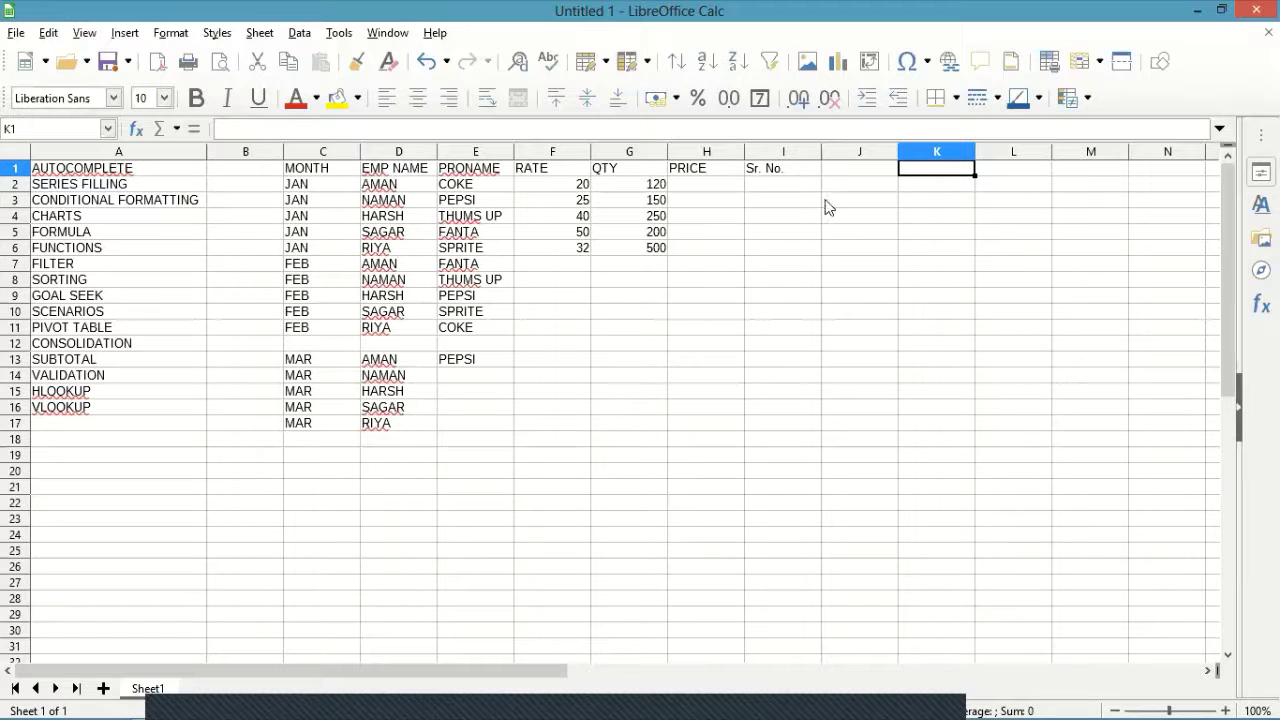
pyautogui.click(792, 194)
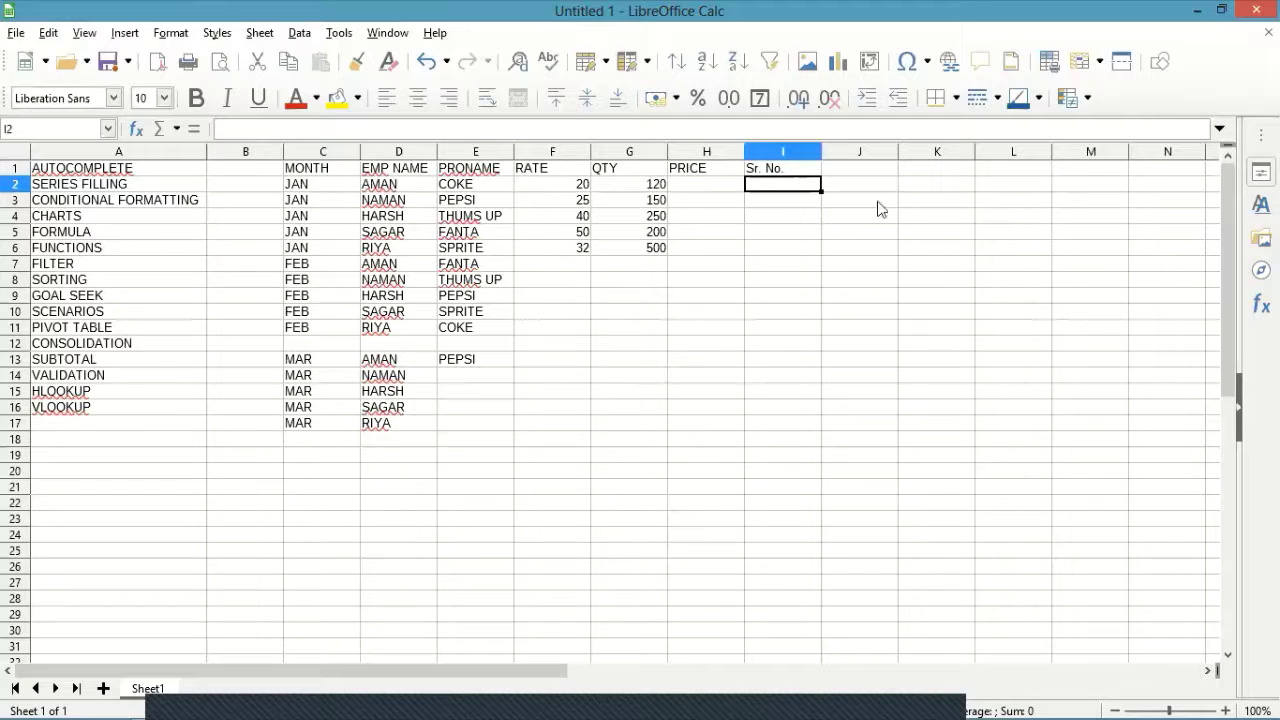
pyautogui.write('1 2 3 4 5')
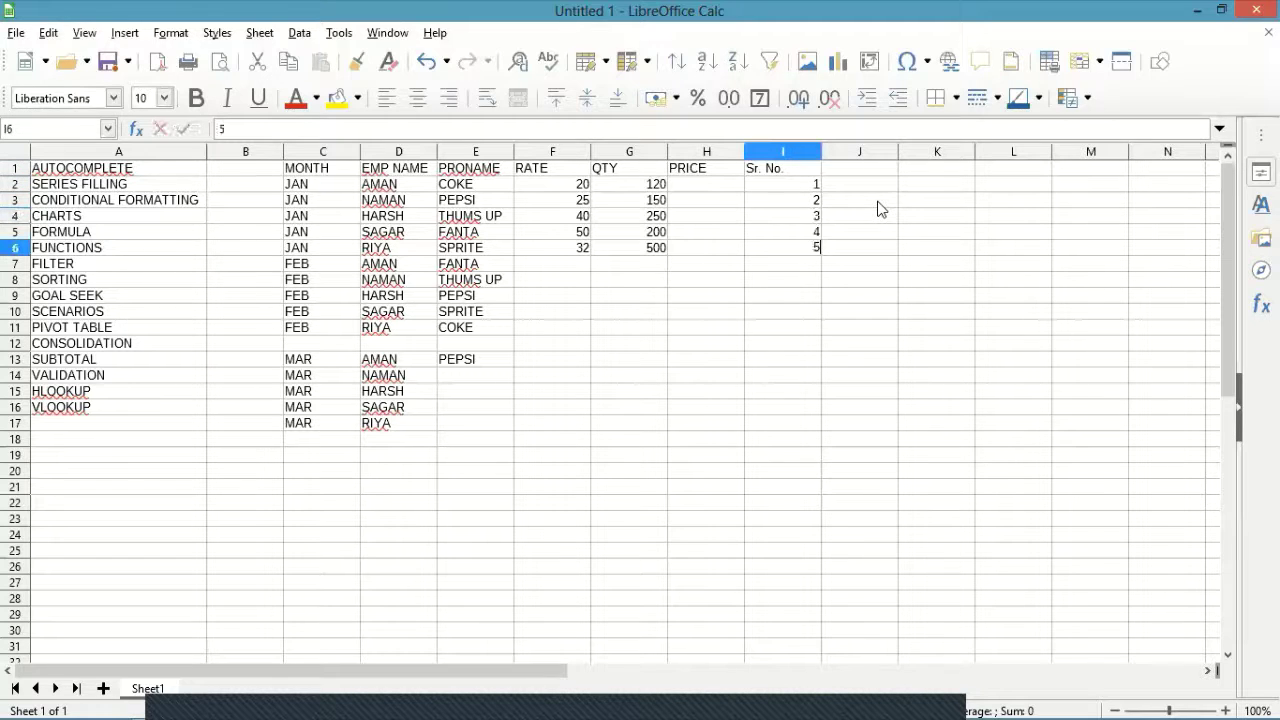
pyautogui.press('Return')
pyautogui.write('6')
pyautogui.press('Return')
pyautogui.write('7')
pyautogui.press('Return')
pyautogui.write('8')
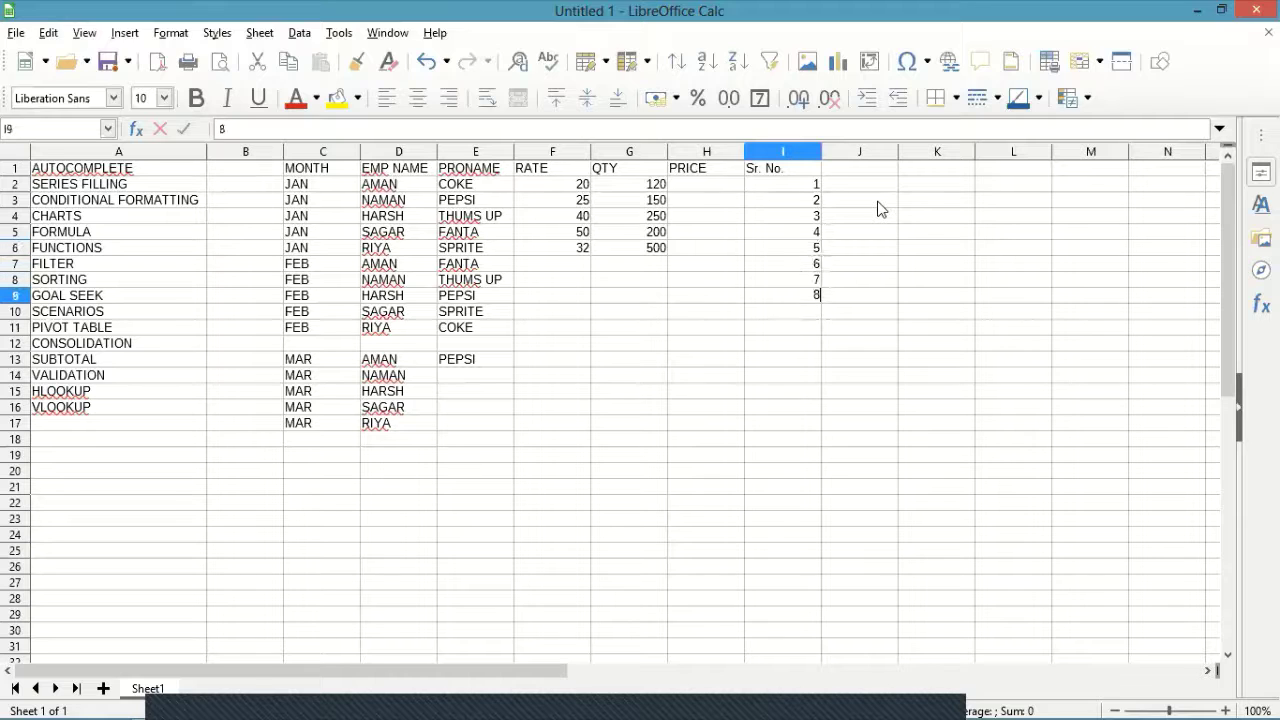
pyautogui.press('Return')
pyautogui.write('9')
pyautogui.press('Return')
pyautogui.write('10')
pyautogui.press('Return')
pyautogui.write('11')
pyautogui.press('Return')
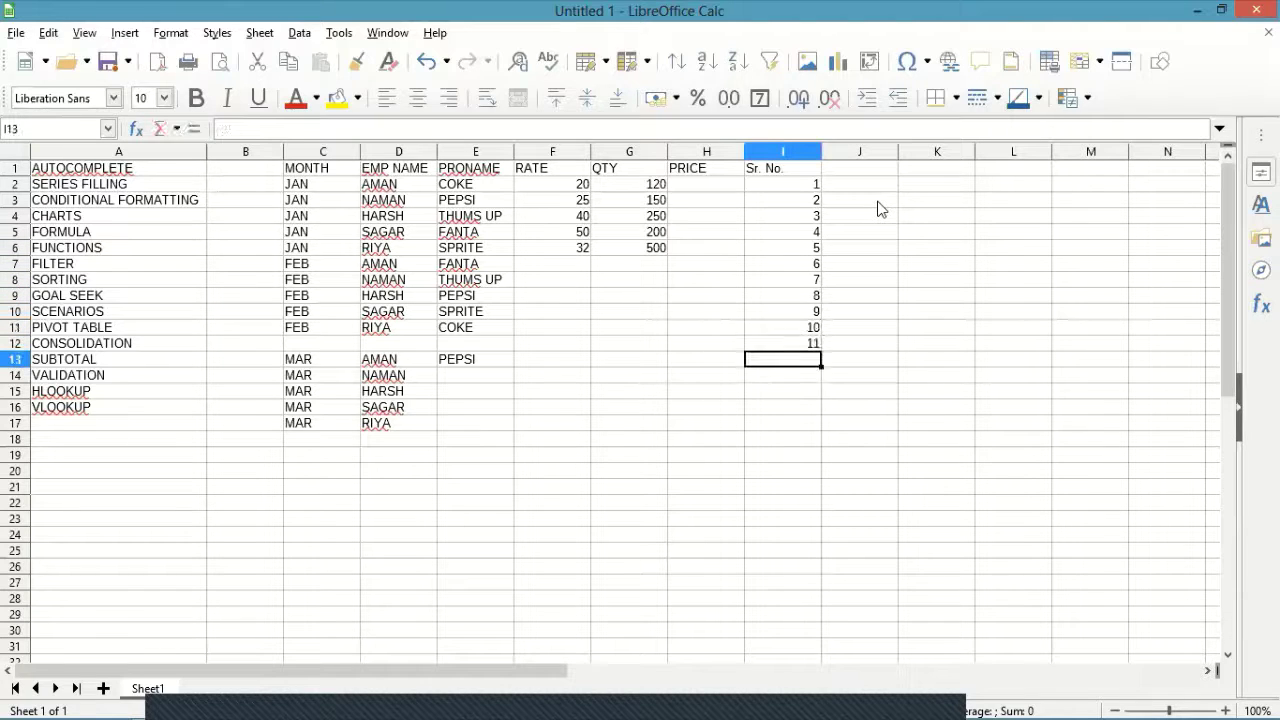
pyautogui.write('12')
pyautogui.press('Return')
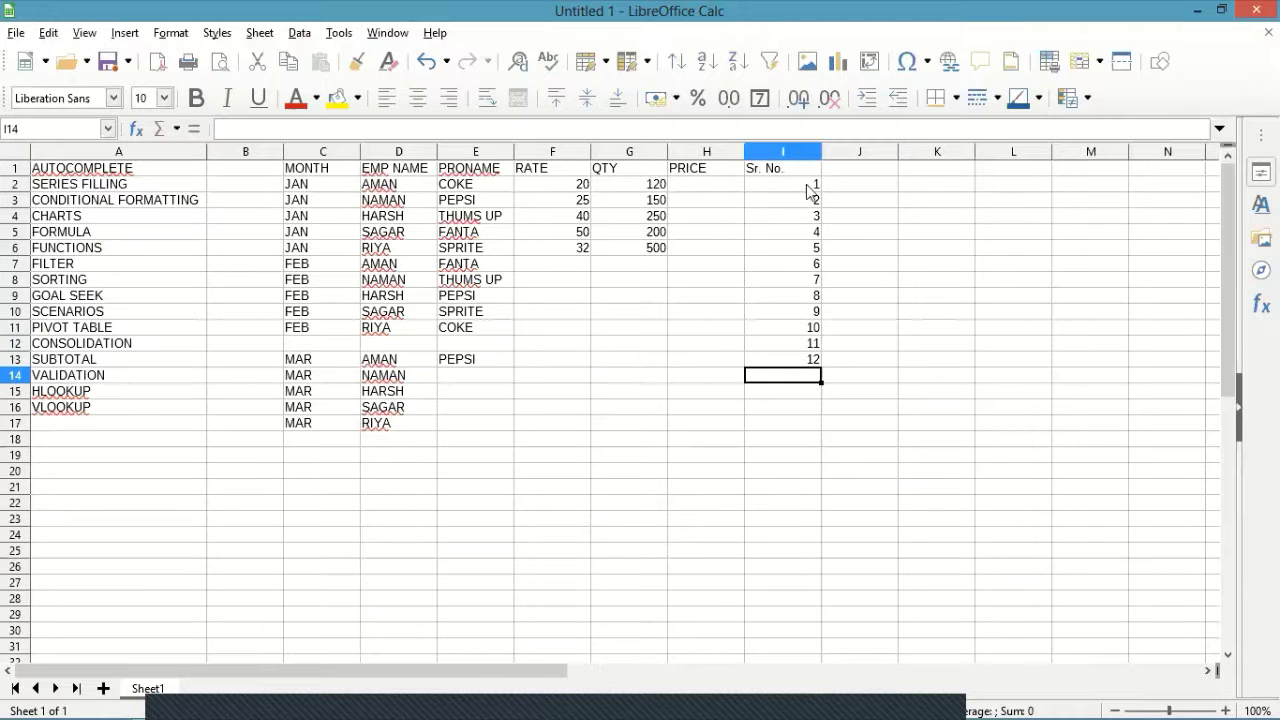
# - Clear all the manually entered serial numbers from I2:I13
pyautogui.moveTo(805, 184); pyautogui.dragTo(814, 367)
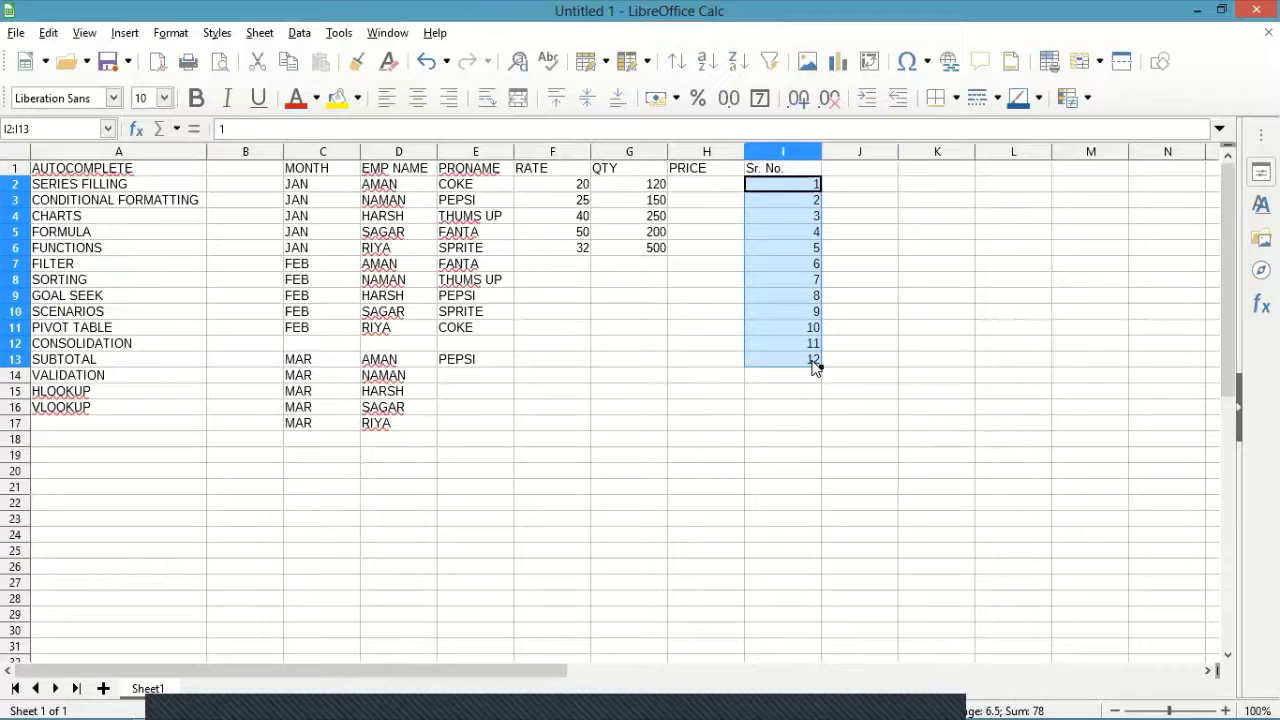
pyautogui.press('Delete')
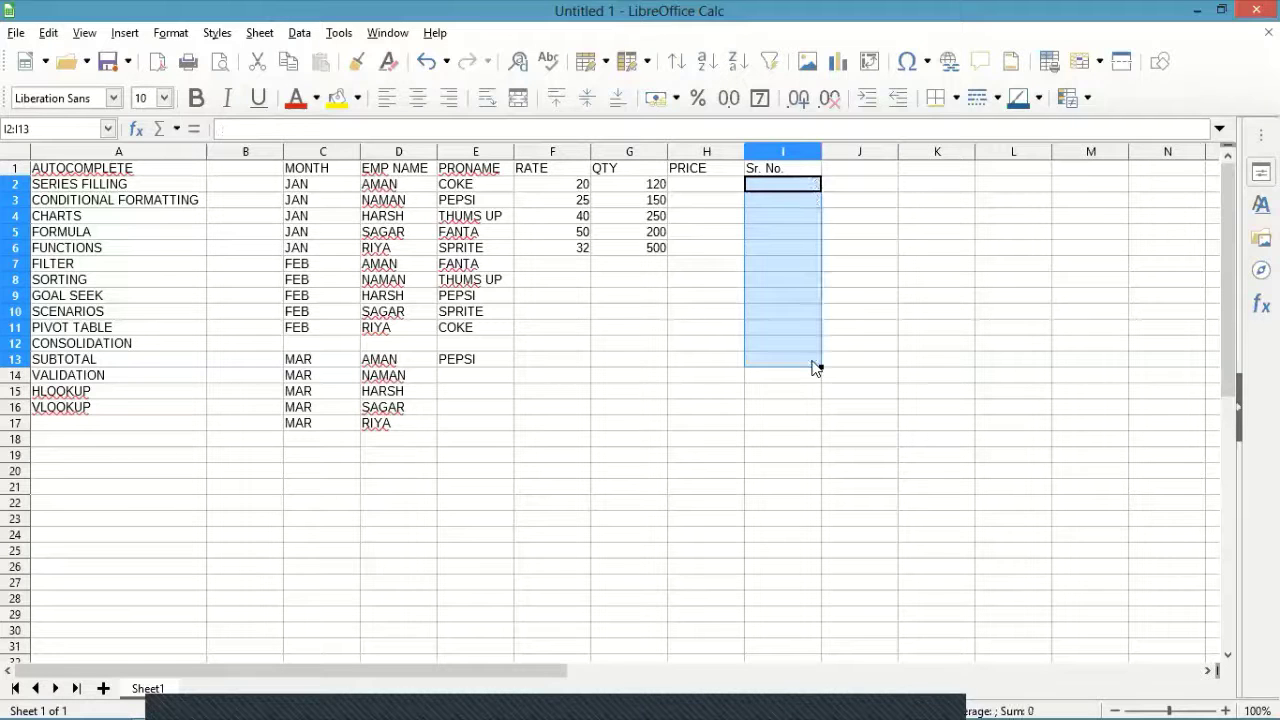
pyautogui.click(813, 360)
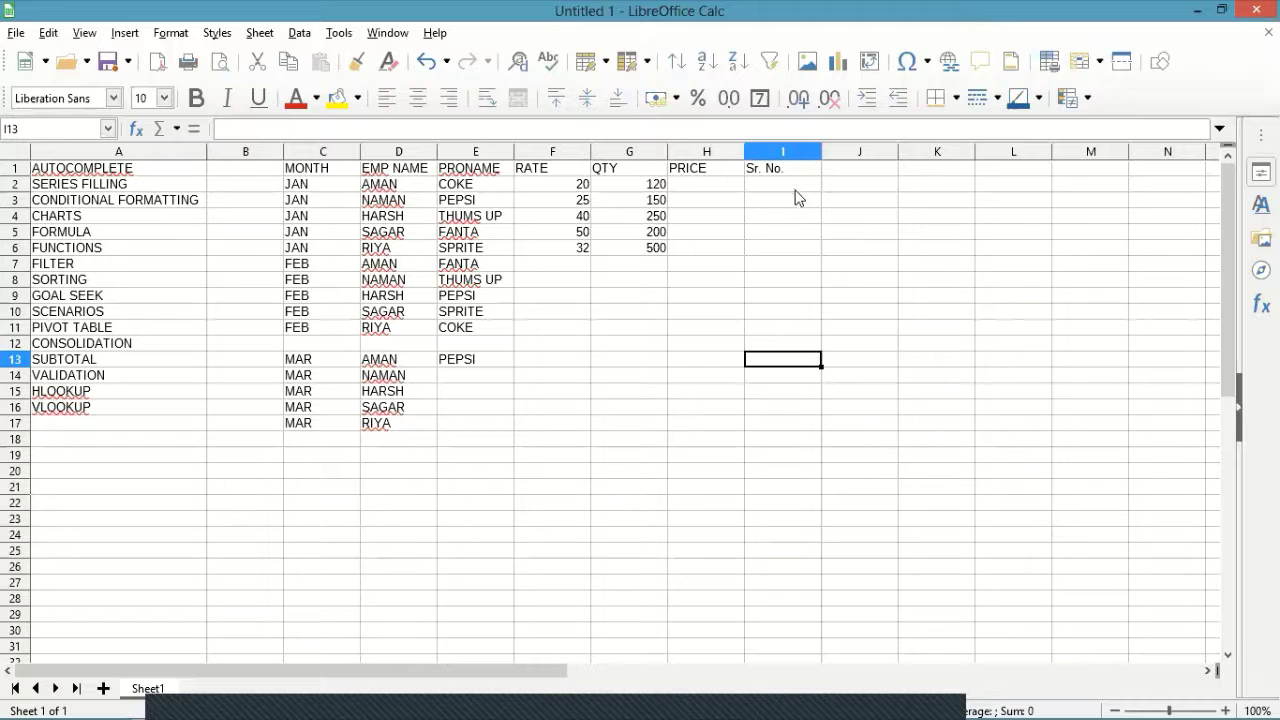
# - Enter the starting serial numbers 1 in cell I2 and 2 in cell I3
pyautogui.click(793, 188)
pyautogui.write('1')
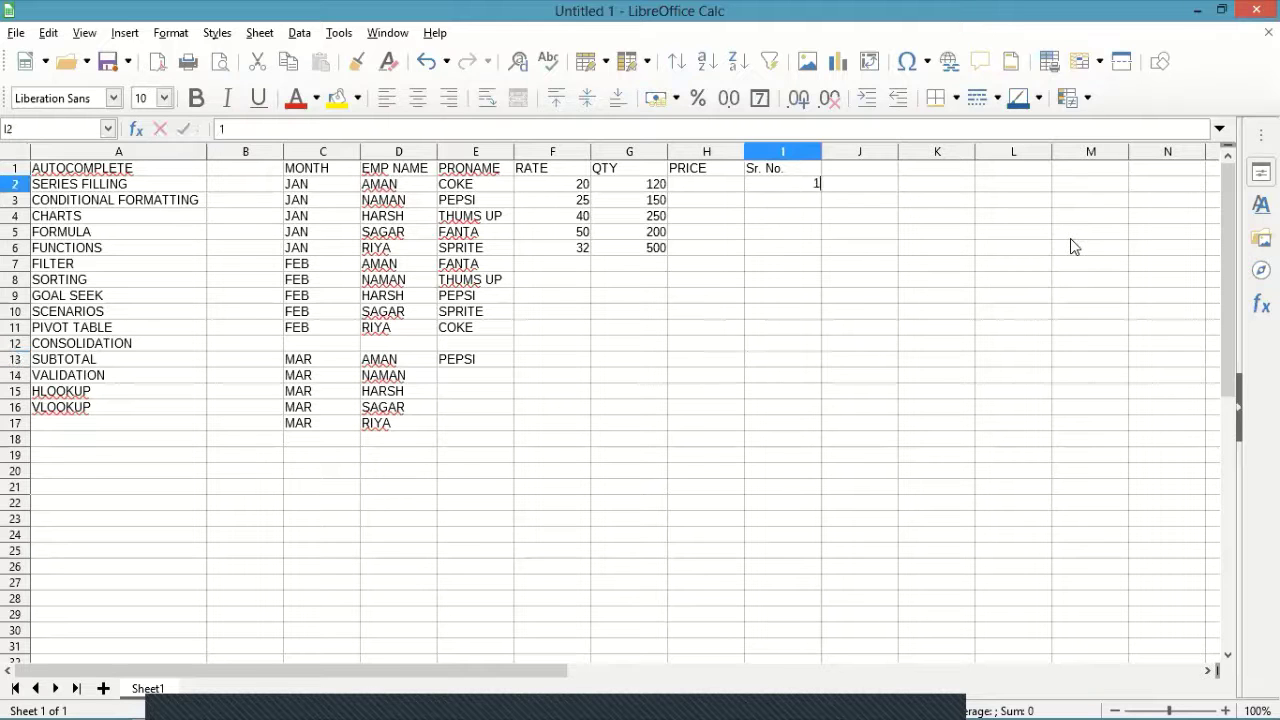
pyautogui.press('Return')
pyautogui.write('2')
pyautogui.press('Return')
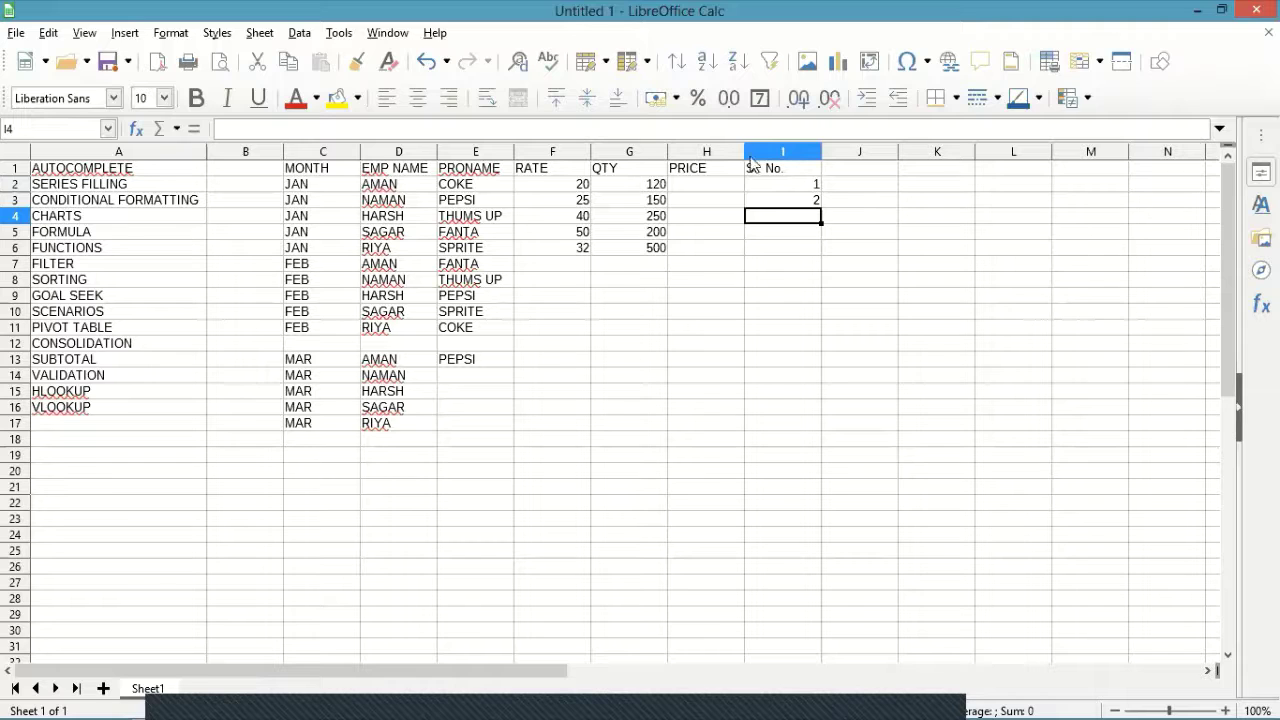
pyautogui.moveTo(789, 186); pyautogui.dragTo(789, 198)
pyautogui.click(790, 197)
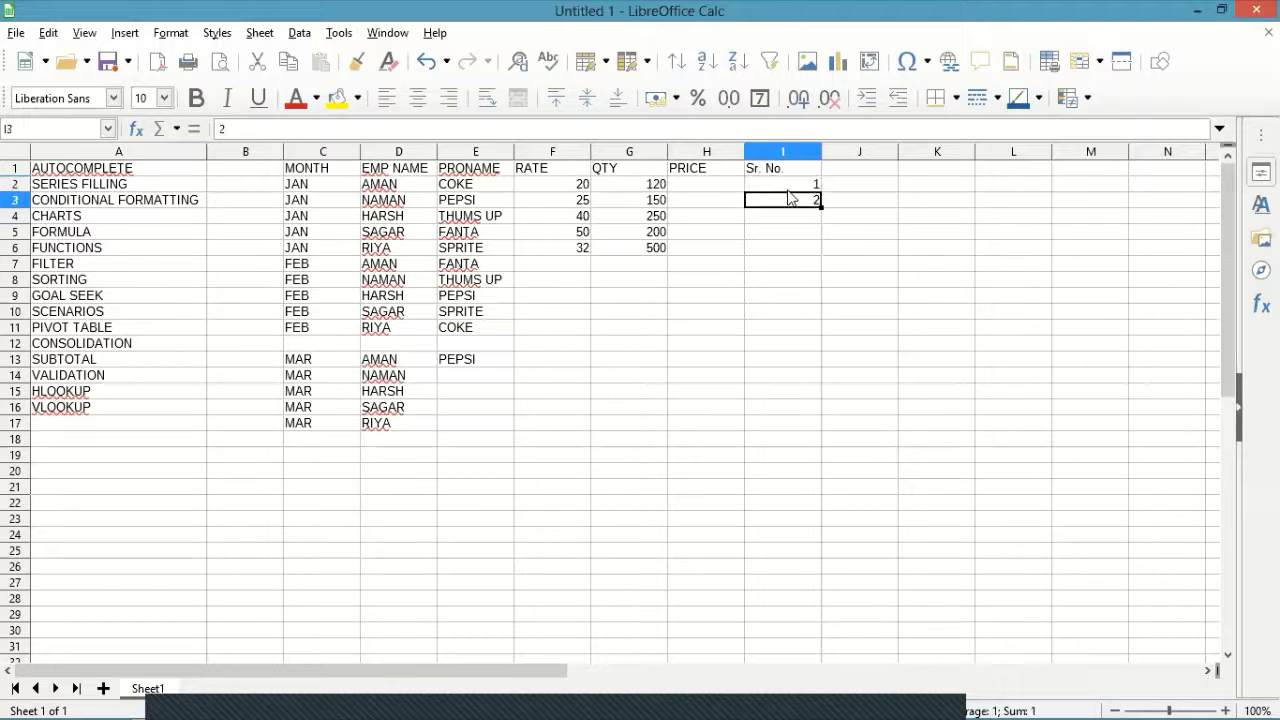
pyautogui.click(789, 186)
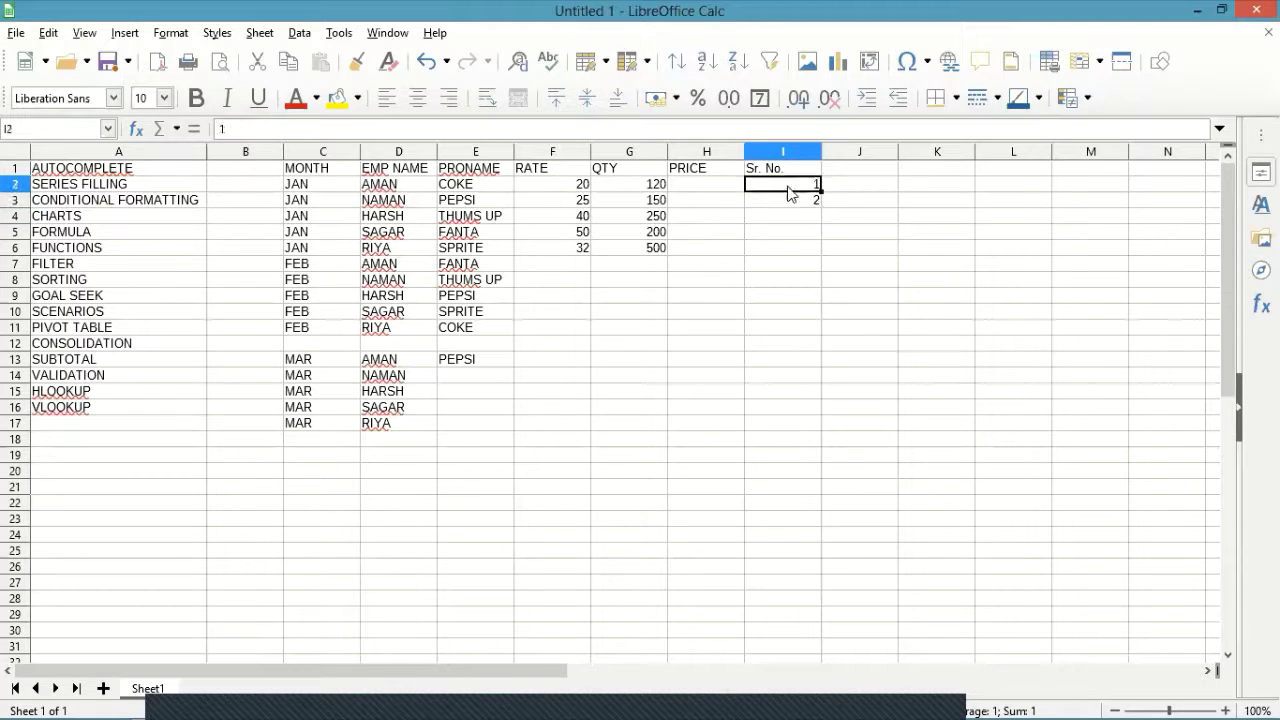
pyautogui.click(790, 199)
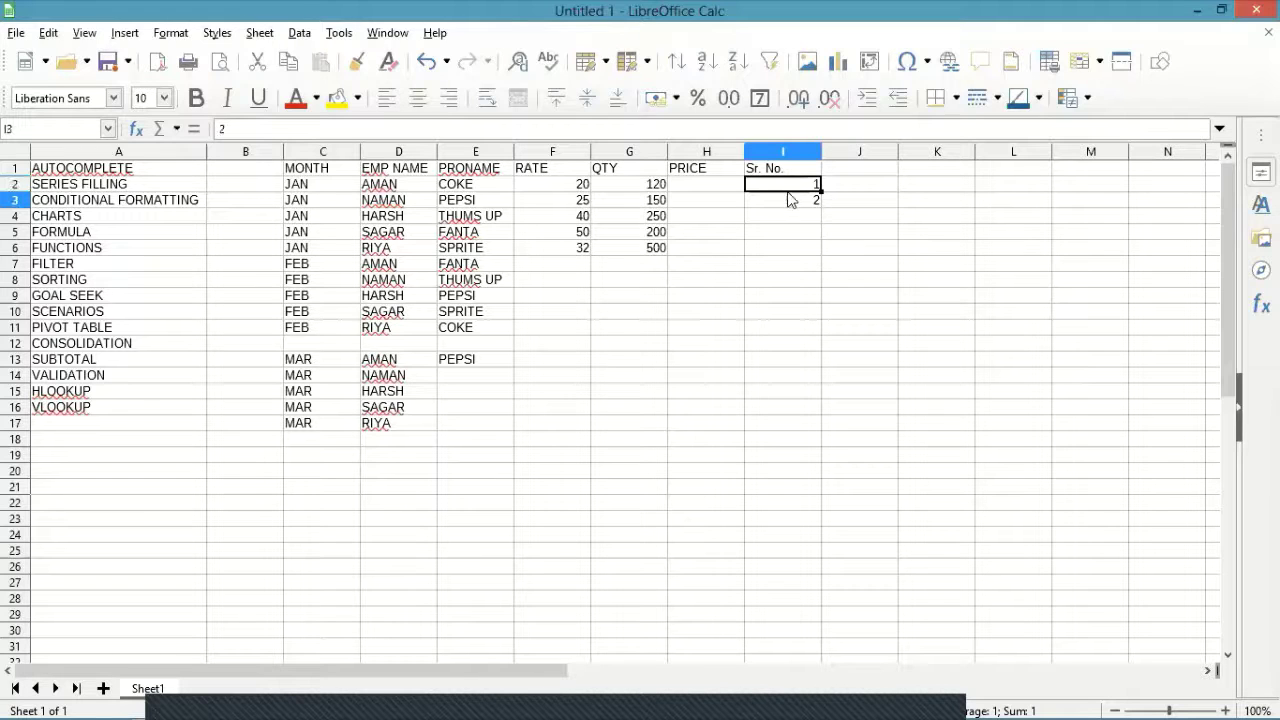
pyautogui.click(789, 188)
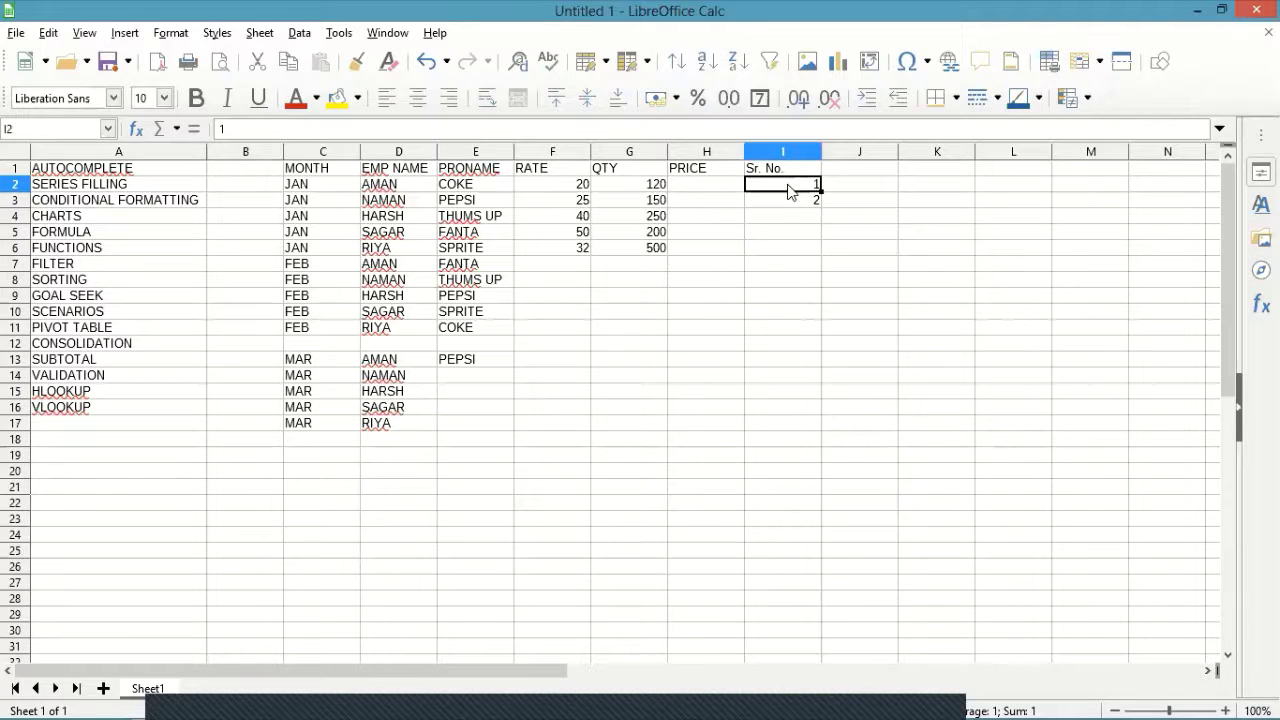
pyautogui.moveTo(789, 192); pyautogui.dragTo(789, 201)
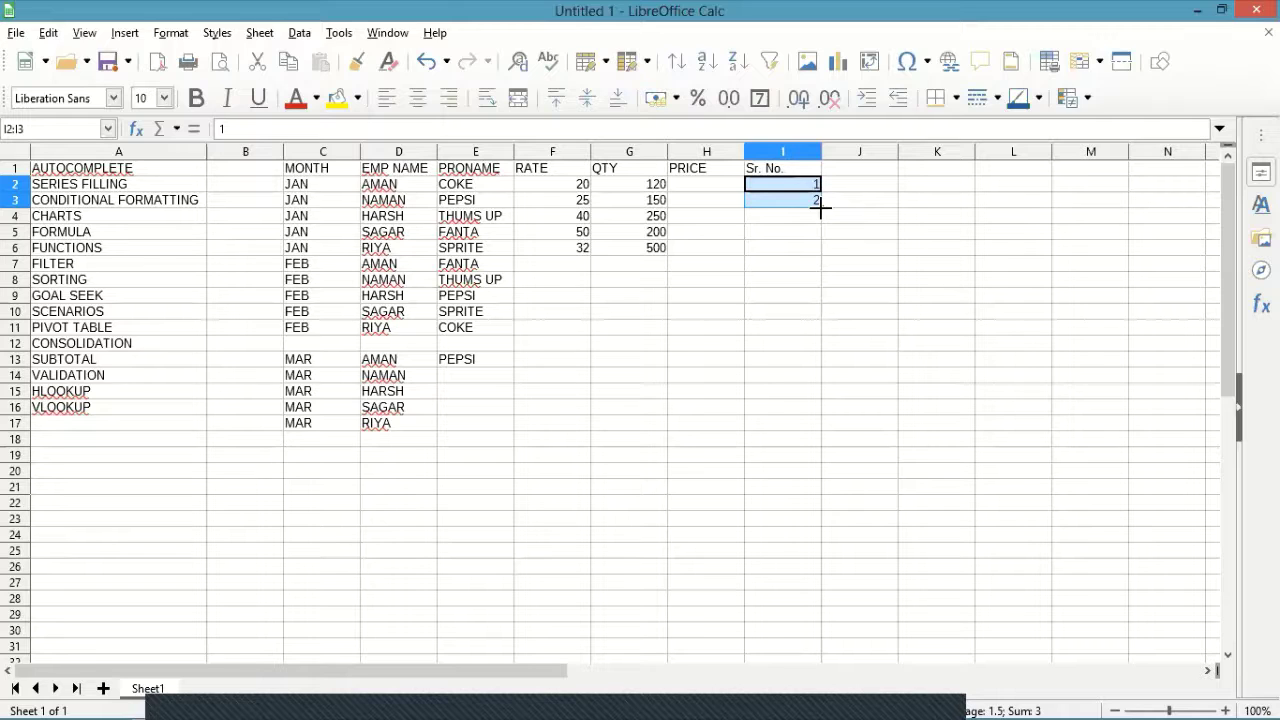
# - Enter the label FILL HANDLE in cell J2, beside the first serial number
pyautogui.click(862, 180)
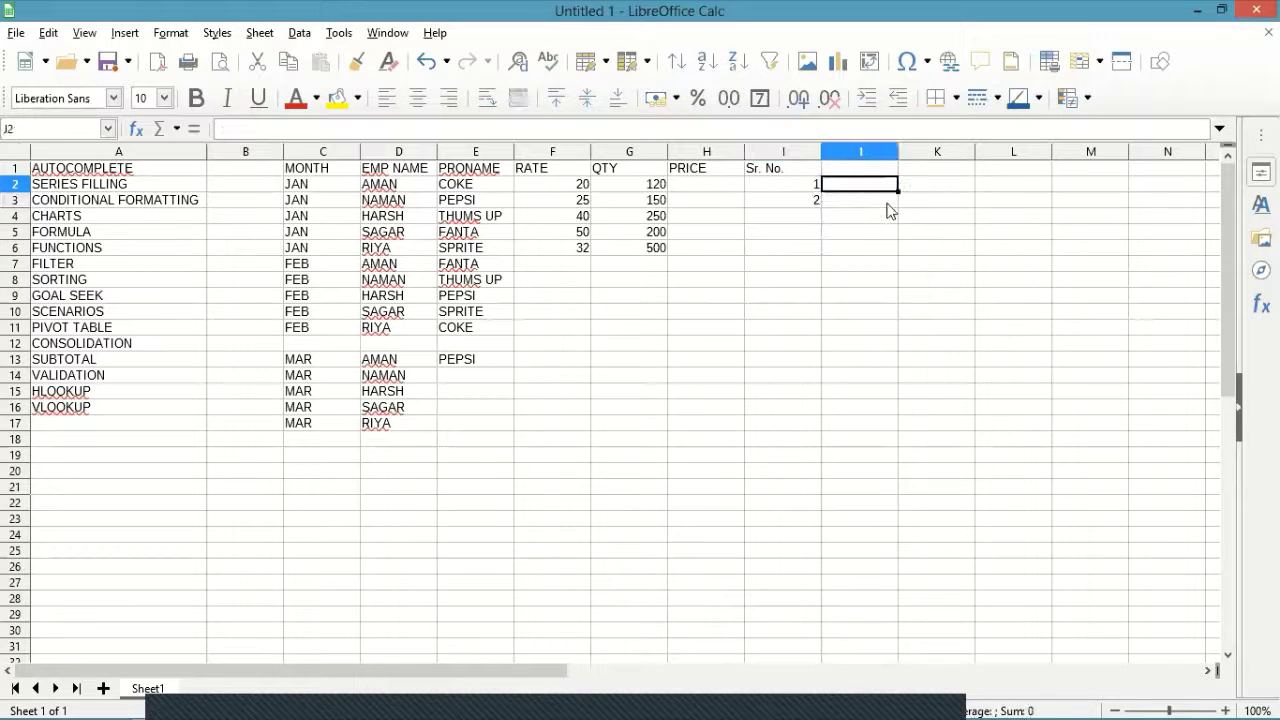
pyautogui.write('FILL')
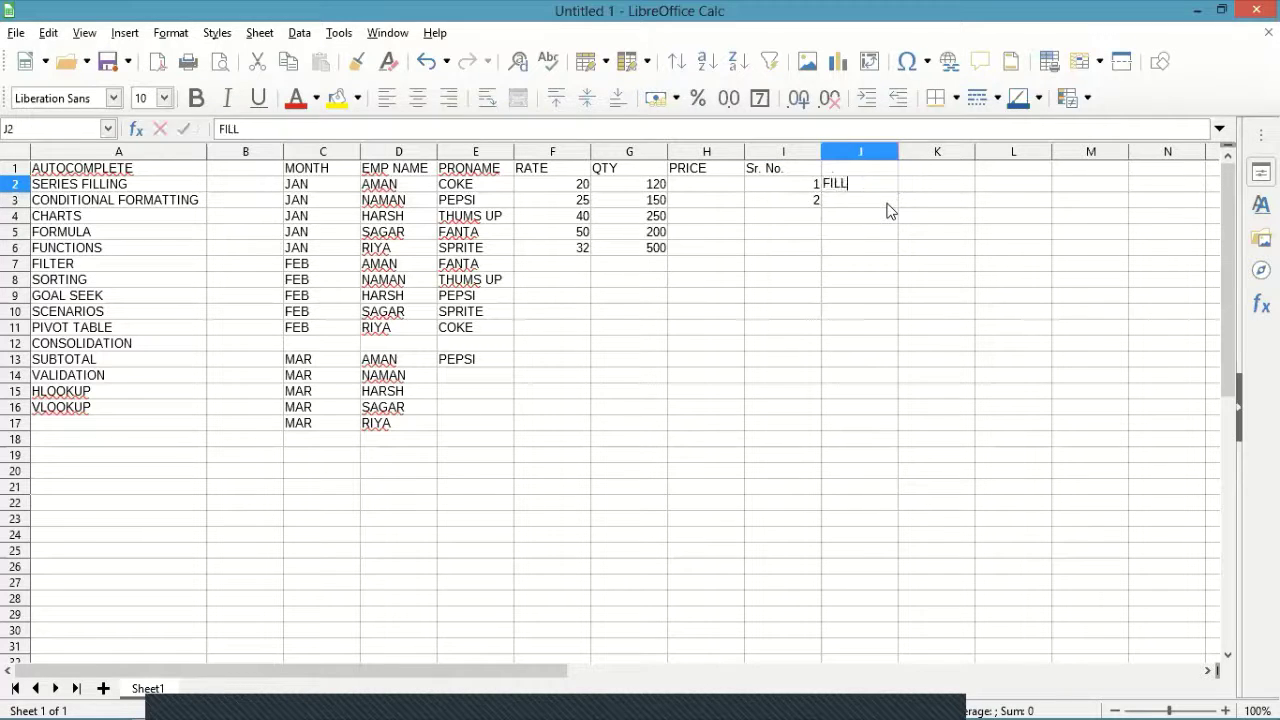
pyautogui.write(' HANDLE')
pyautogui.press('Return')
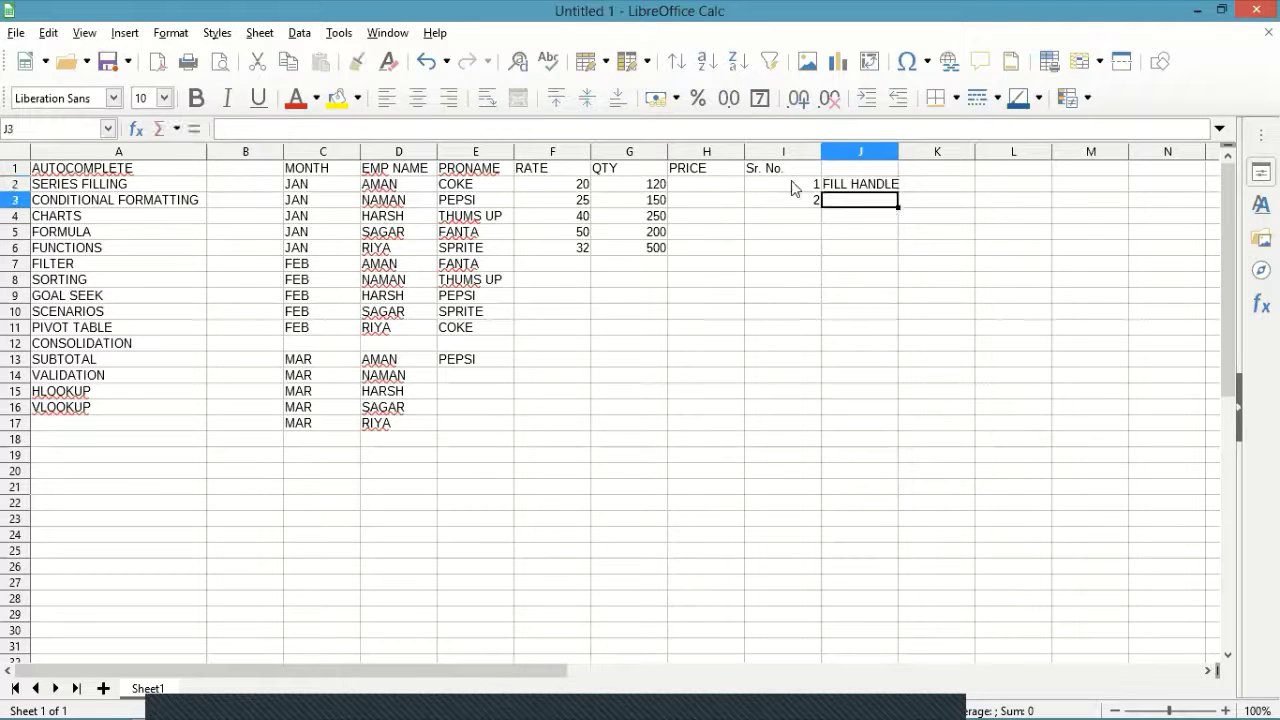
# - Extend the serial numbers 1 and 2 in I2:I3 down column I to 500 in row 501 with the fill handle
pyautogui.moveTo(791, 187); pyautogui.dragTo(798, 203)
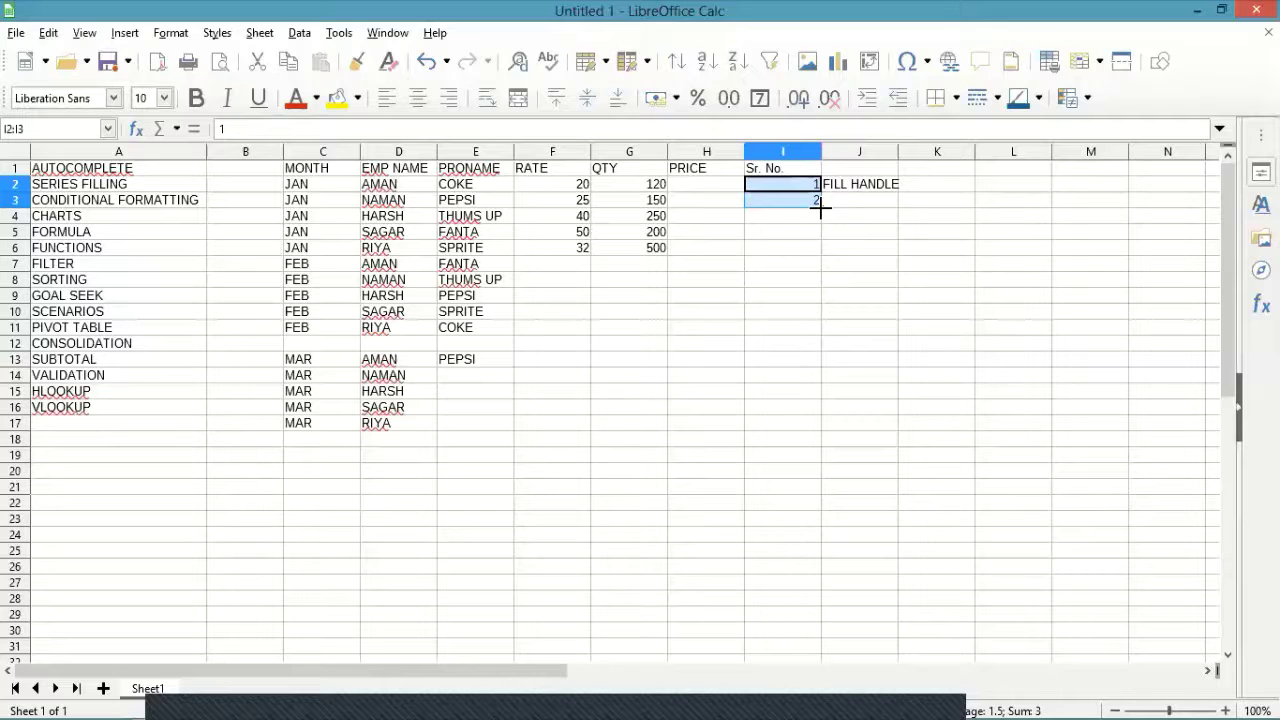
pyautogui.moveTo(831, 289)
pyautogui.mouseDown()
pyautogui.moveTo(824, 706)
pyautogui.moveTo(831, 268)
pyautogui.mouseUp()
# - Review the filled serial numbers in column I from the end of the series back to the first row
pyautogui.scroll(11, 831, 268)
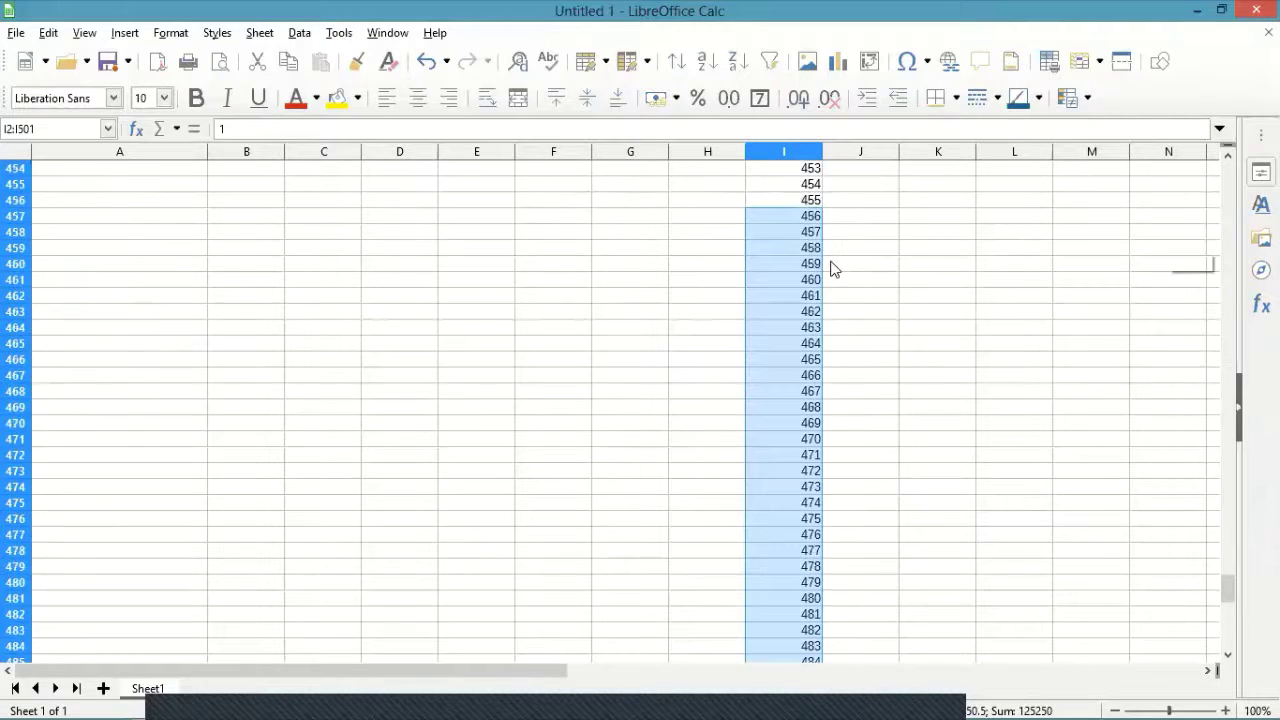
pyautogui.scroll(14, 831, 268)
pyautogui.scroll(9, 831, 268)
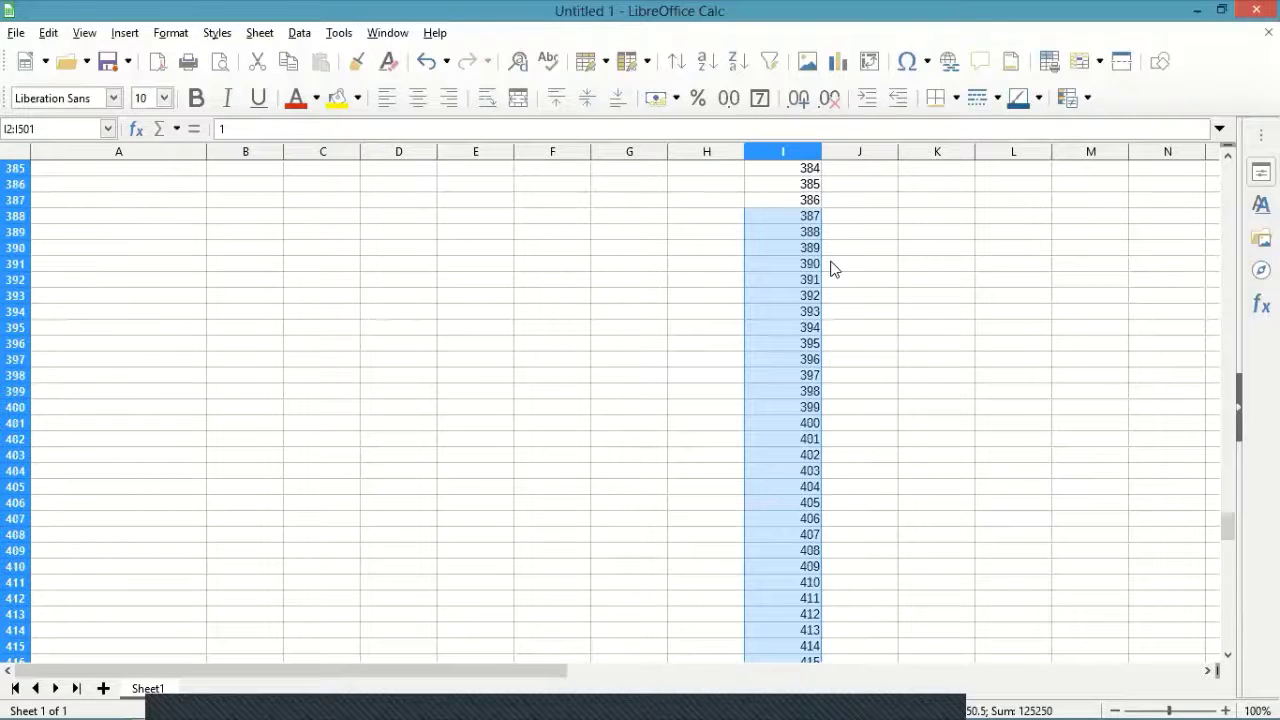
pyautogui.scroll(16, 831, 268)
pyautogui.scroll(13, 831, 268)
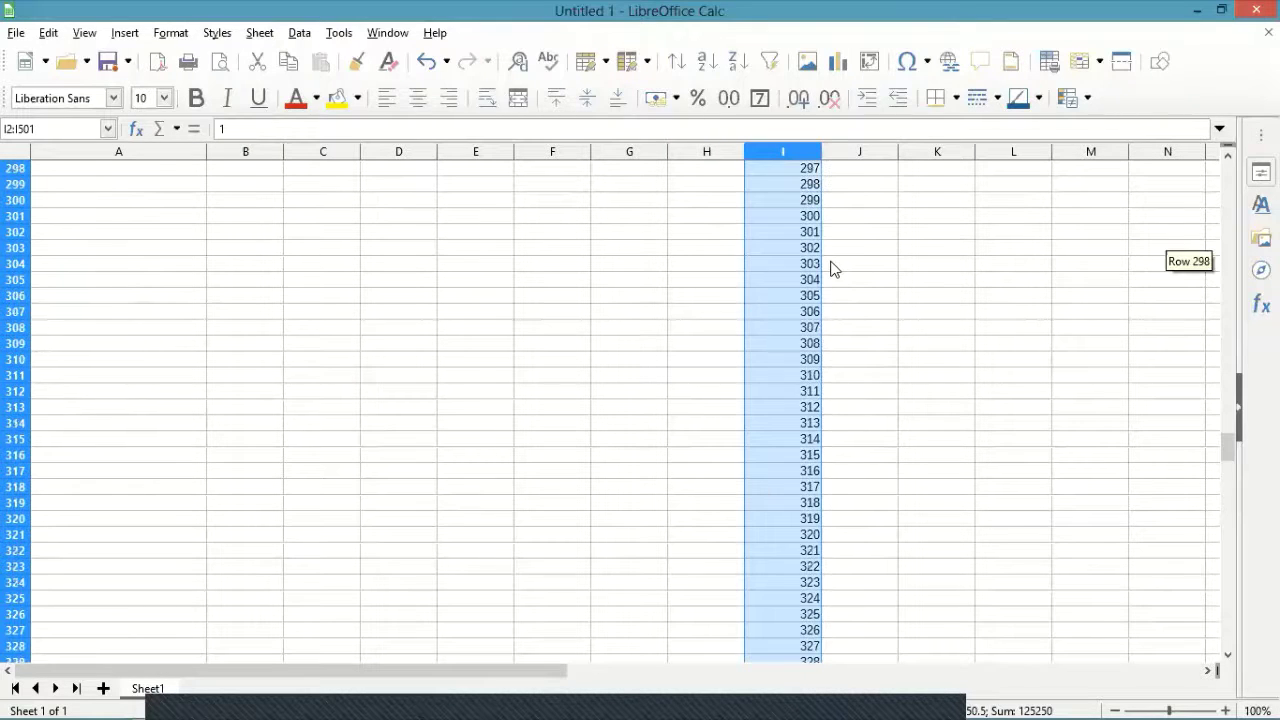
pyautogui.scroll(18, 831, 268)
pyautogui.scroll(17, 829, 268)
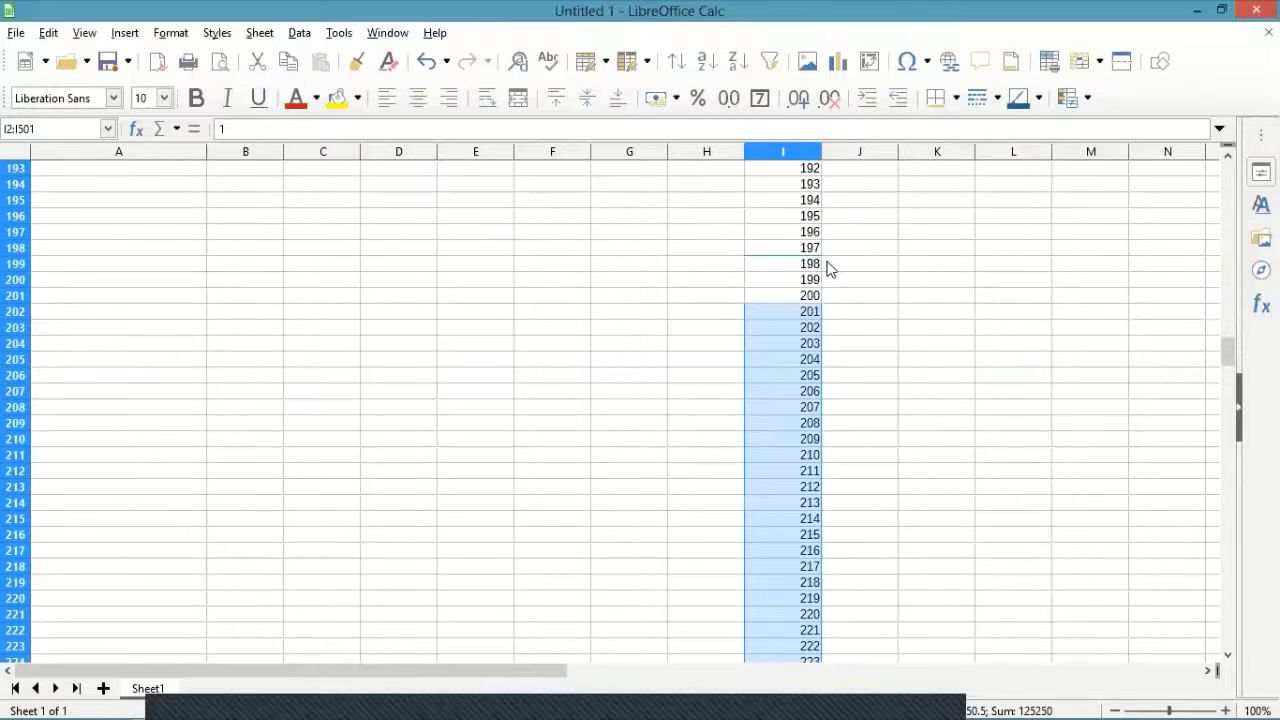
pyautogui.scroll(6, 824, 268)
pyautogui.scroll(12, 820, 268)
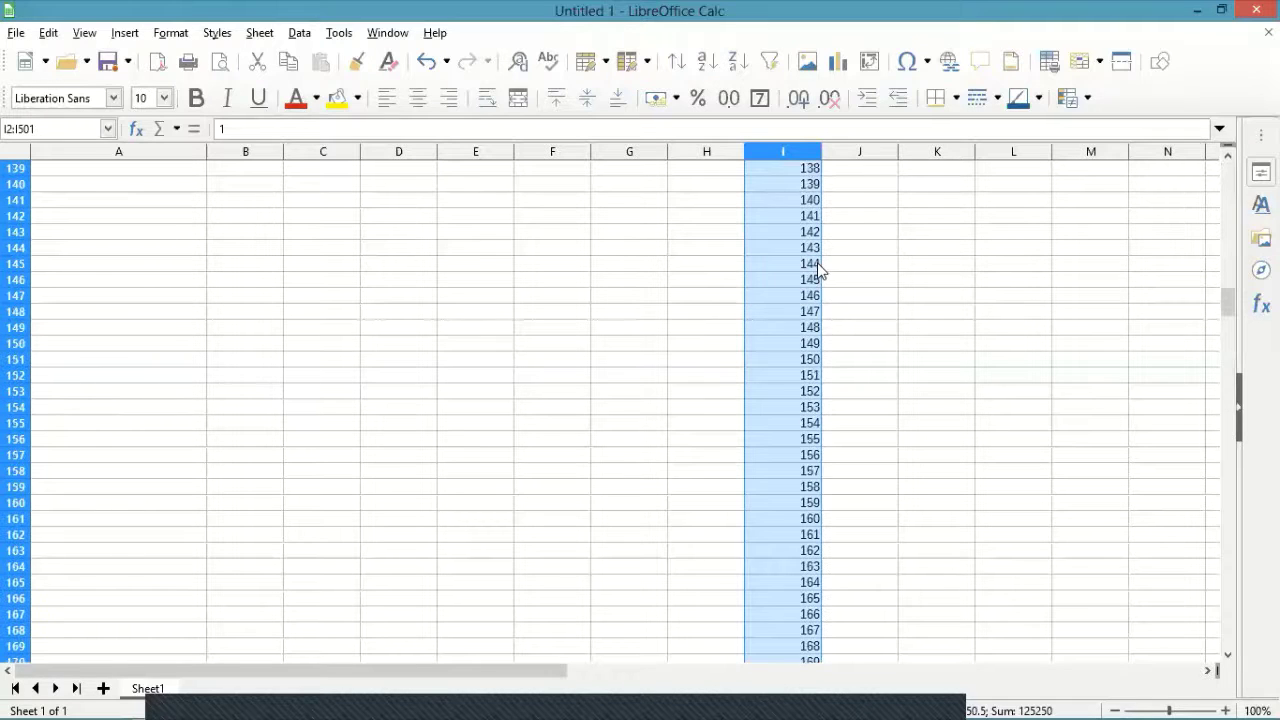
pyautogui.scroll(16, 816, 268)
pyautogui.scroll(14, 816, 268)
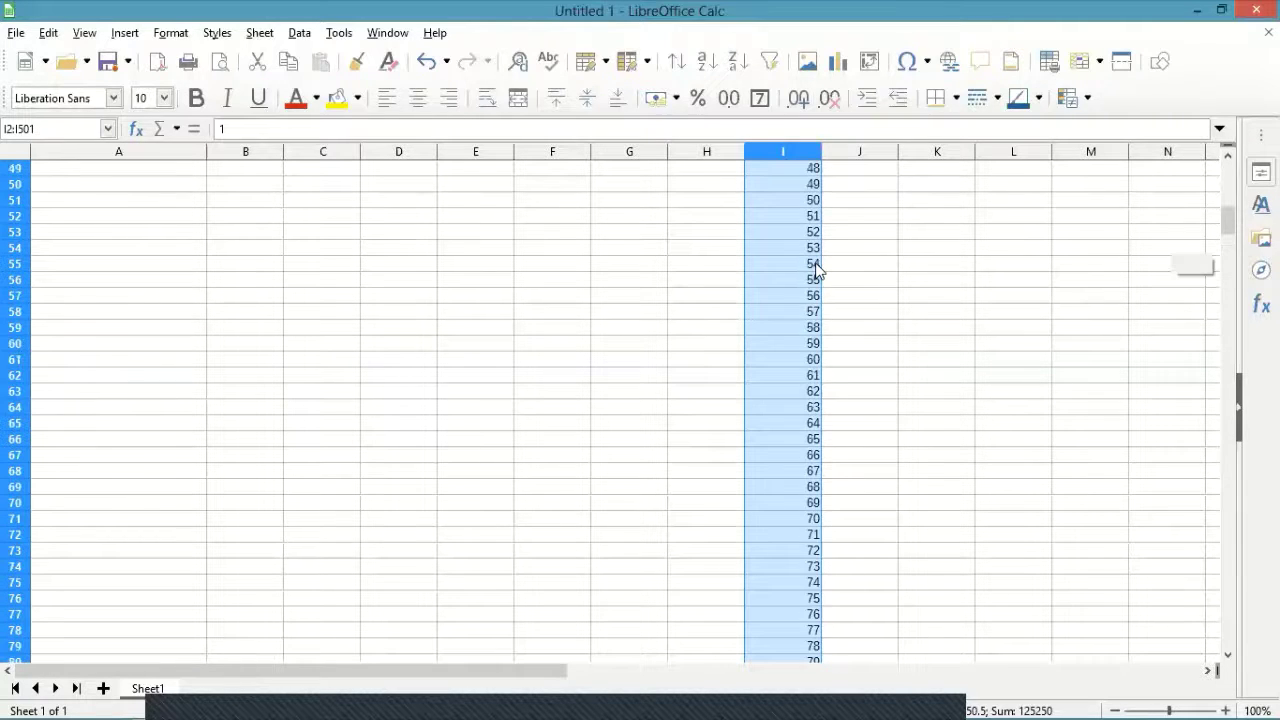
pyautogui.scroll(7, 816, 268)
pyautogui.scroll(9, 816, 268)
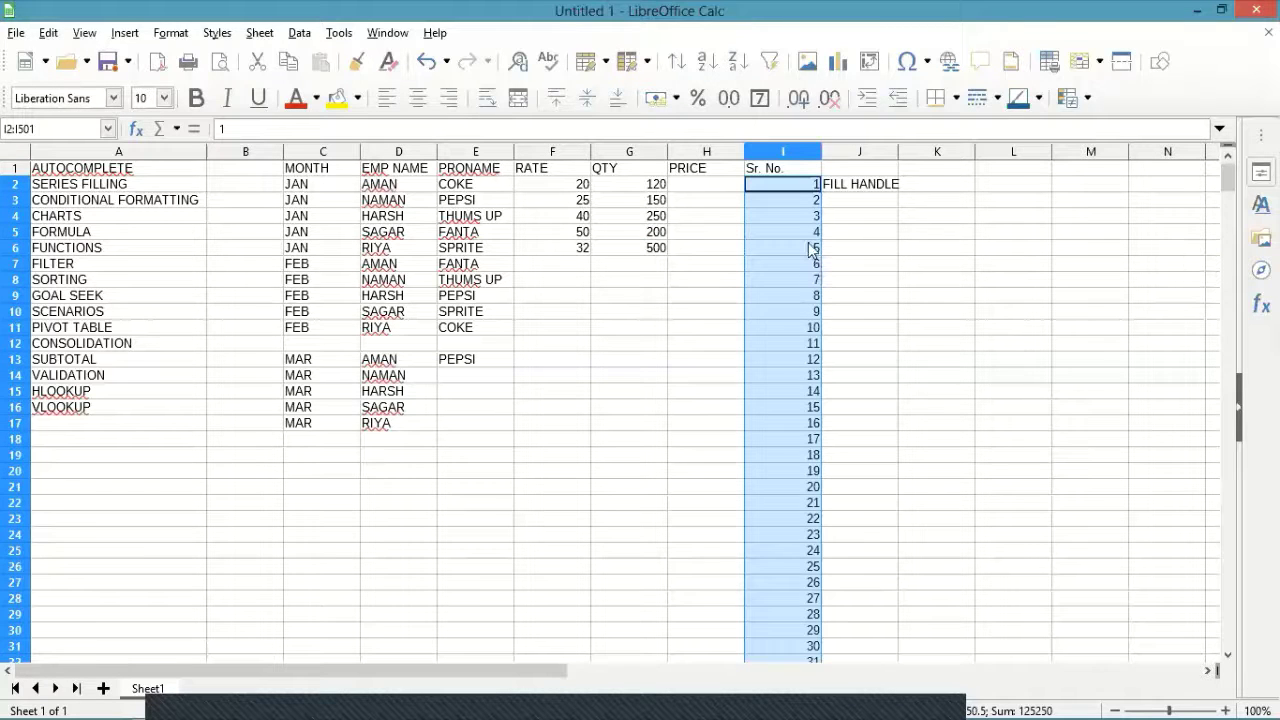
# - Fill the series from I2:I3 down column I to 10000 in row 10001 and return to the start of the sheet
pyautogui.click(806, 247)
pyautogui.click(787, 182)
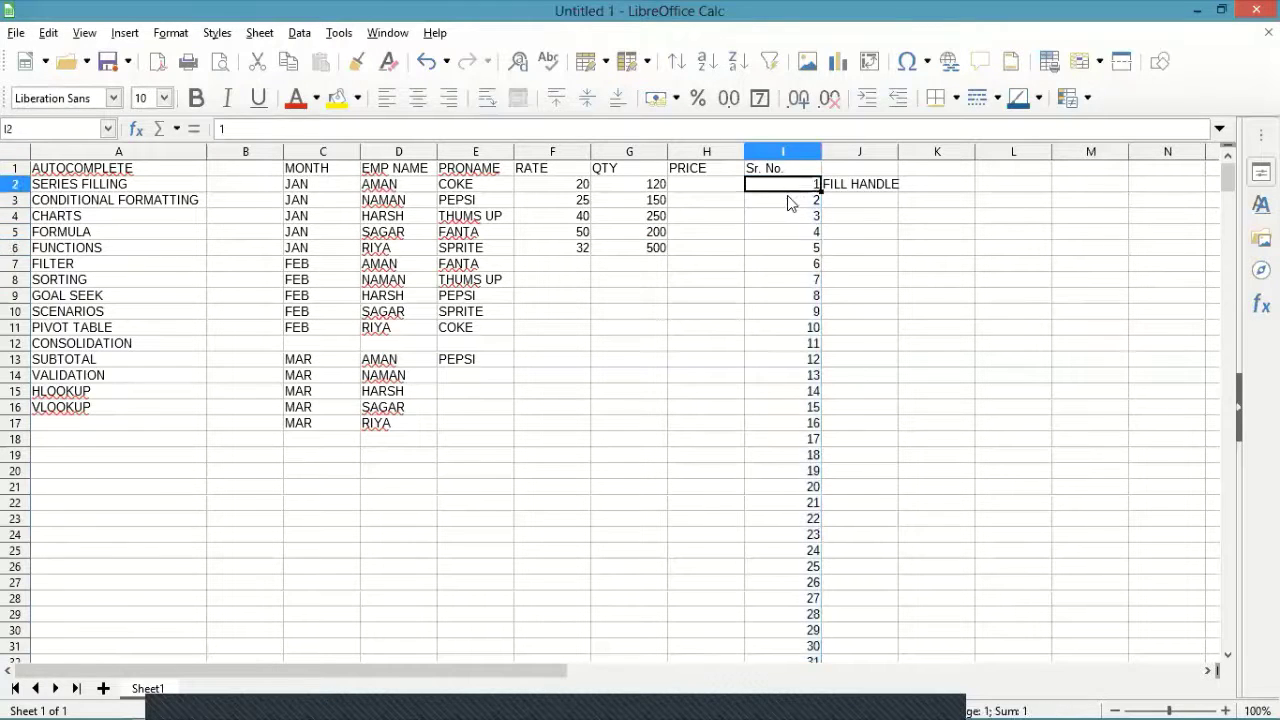
pyautogui.moveTo(785, 185); pyautogui.dragTo(763, 197)
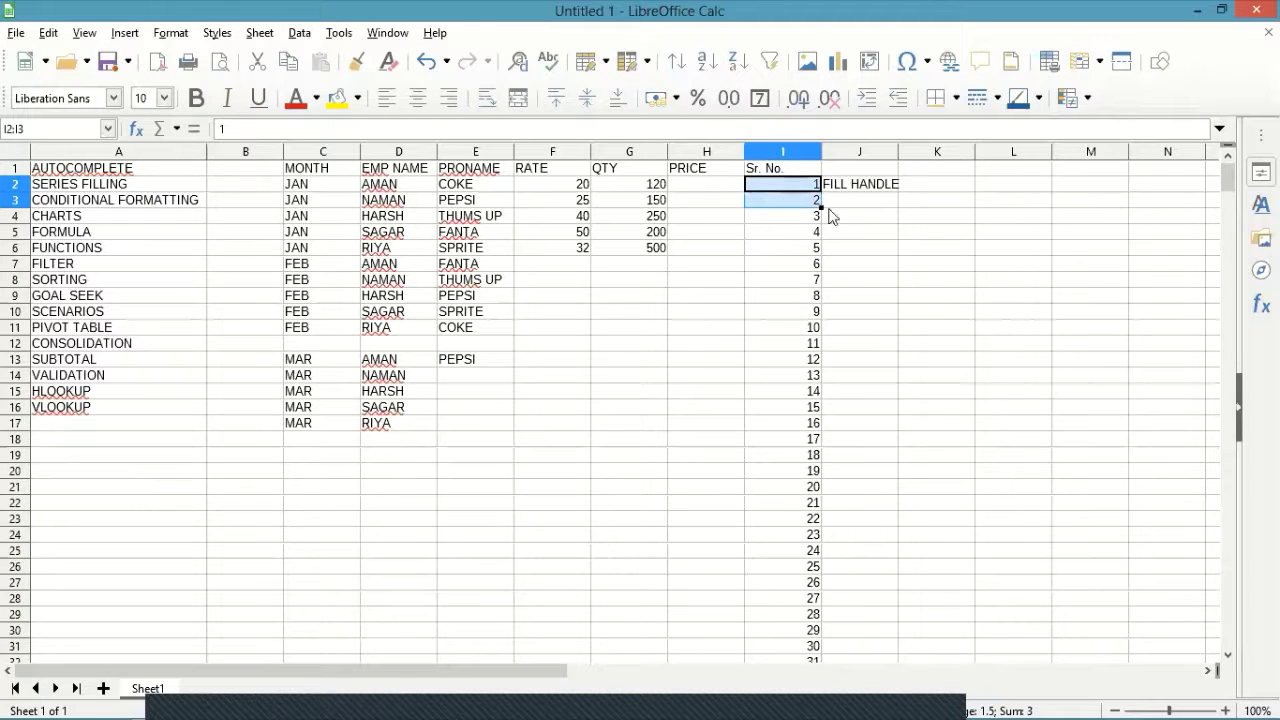
pyautogui.moveTo(868, 706)
pyautogui.mouseDown()
pyautogui.moveTo(834, 704)
pyautogui.moveTo(848, 706)
pyautogui.moveTo(848, 688)
pyautogui.moveTo(846, 703)
pyautogui.moveTo(864, 706)
pyautogui.mouseUp()
pyautogui.moveTo(864, 705); pyautogui.dragTo(862, 616)
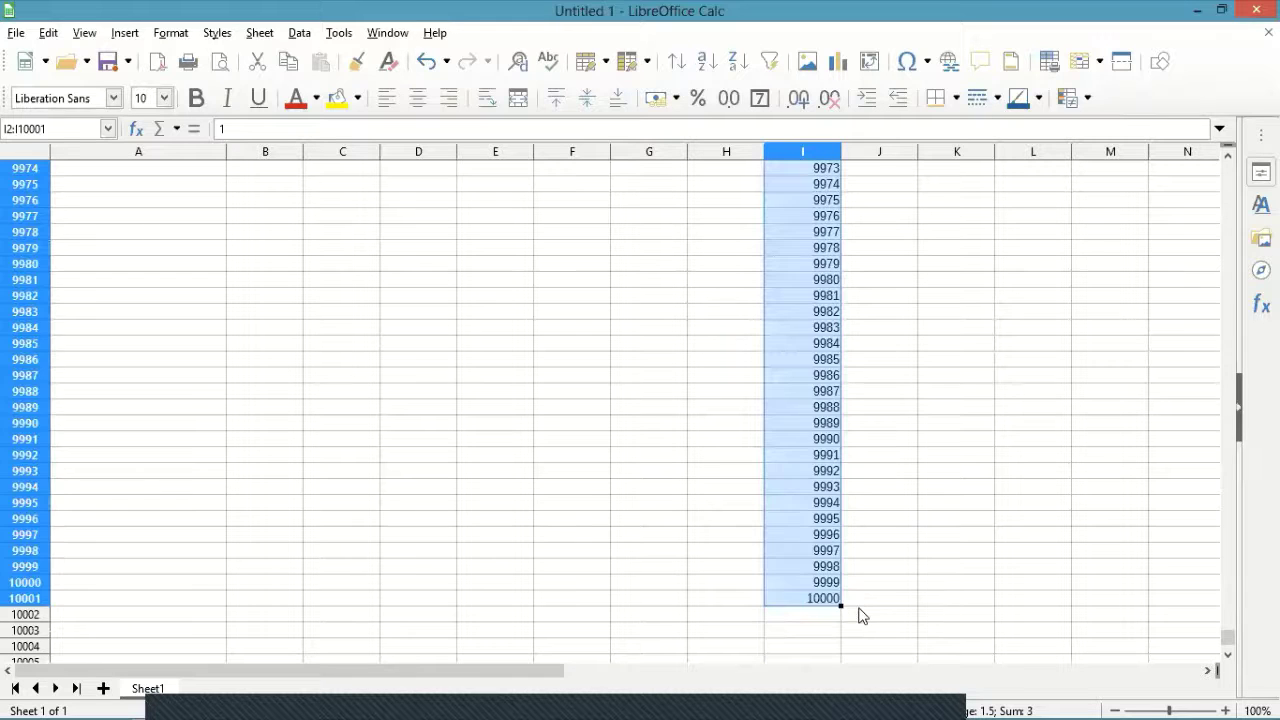
pyautogui.scroll(3, 862, 616)
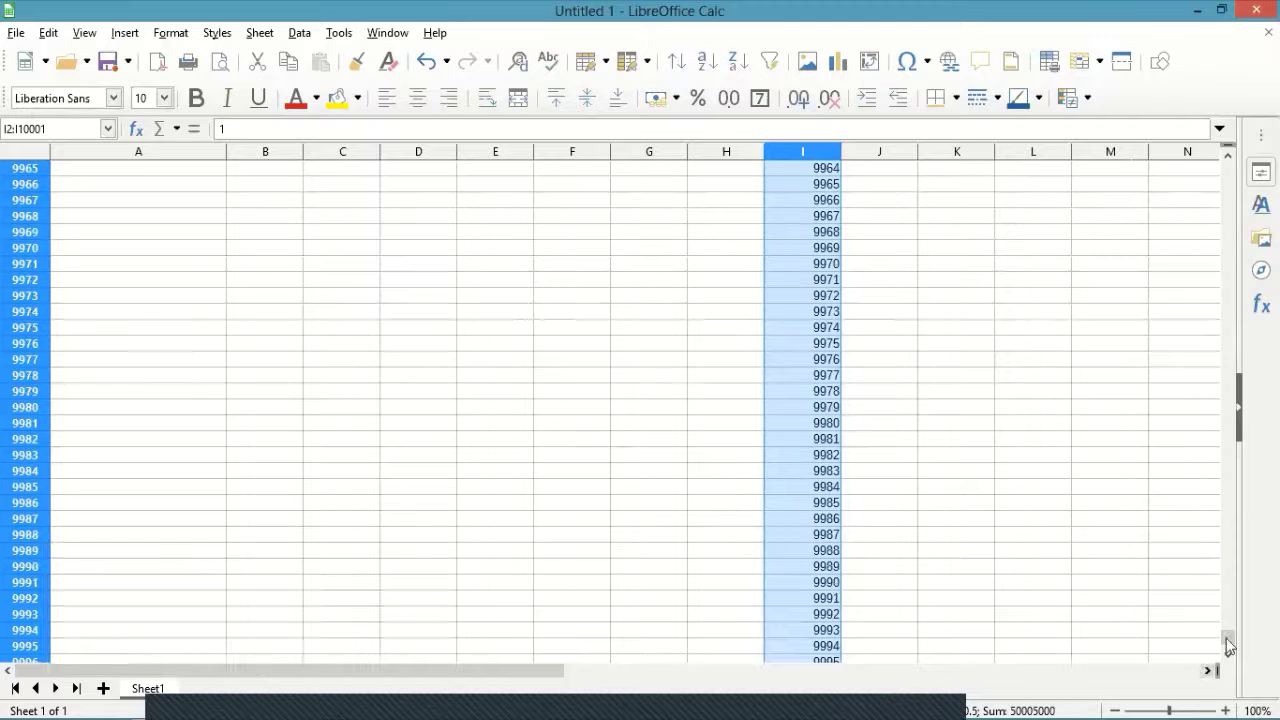
pyautogui.moveTo(1218, 558); pyautogui.dragTo(1044, 225)
pyautogui.click(1044, 227)
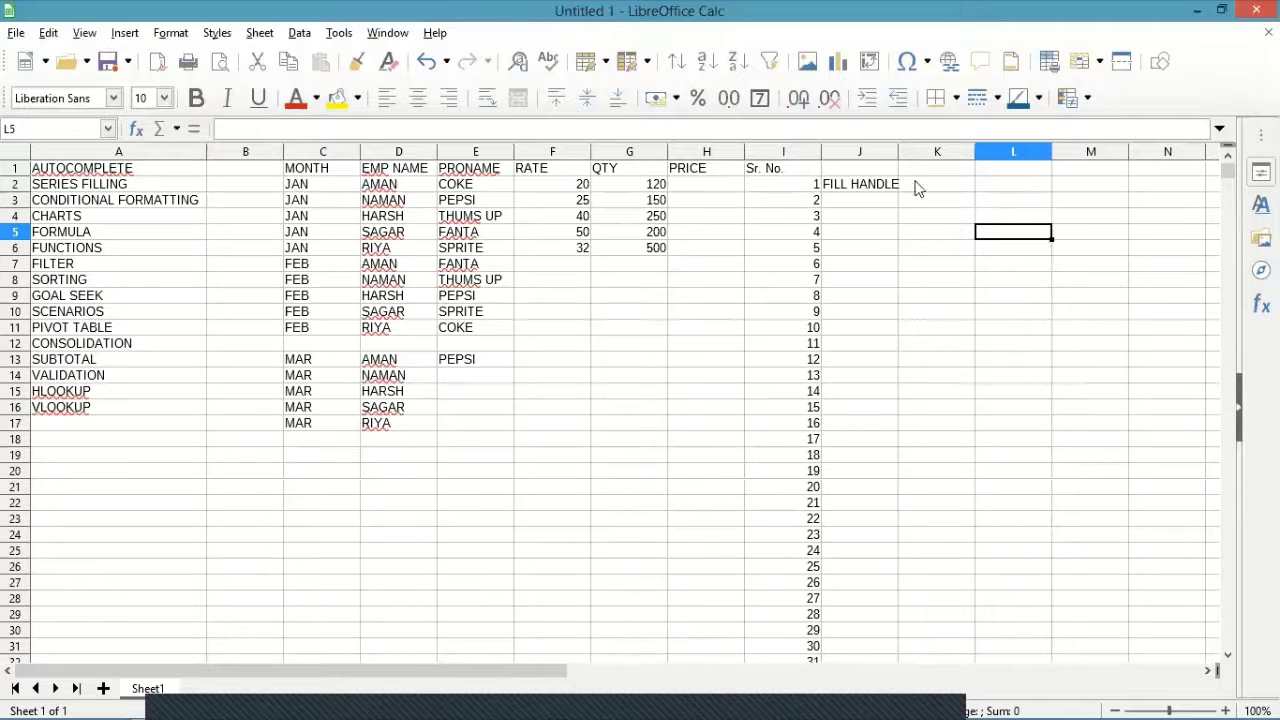
# - Fill the series from cell I2 across the row to L2, giving the numbers 1 to 4
pyautogui.click(780, 193)
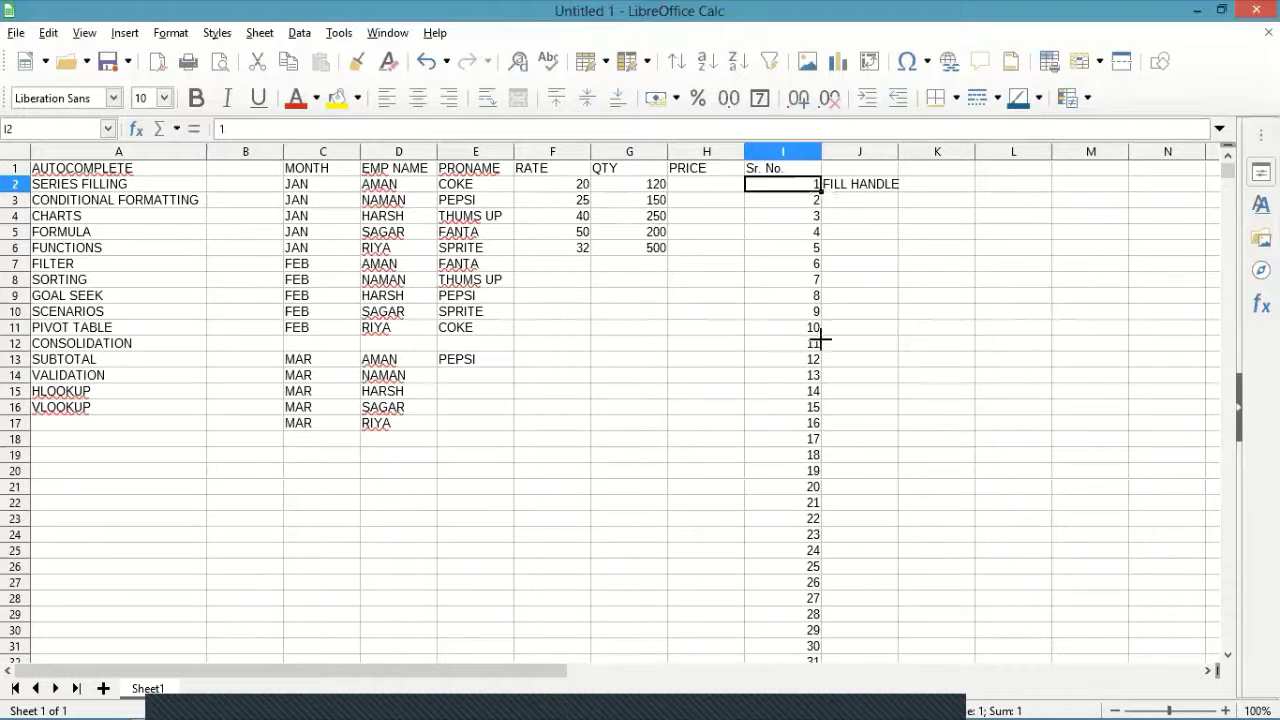
pyautogui.keyDown('shift'); pyautogui.click(822, 397); pyautogui.keyUp('shift')
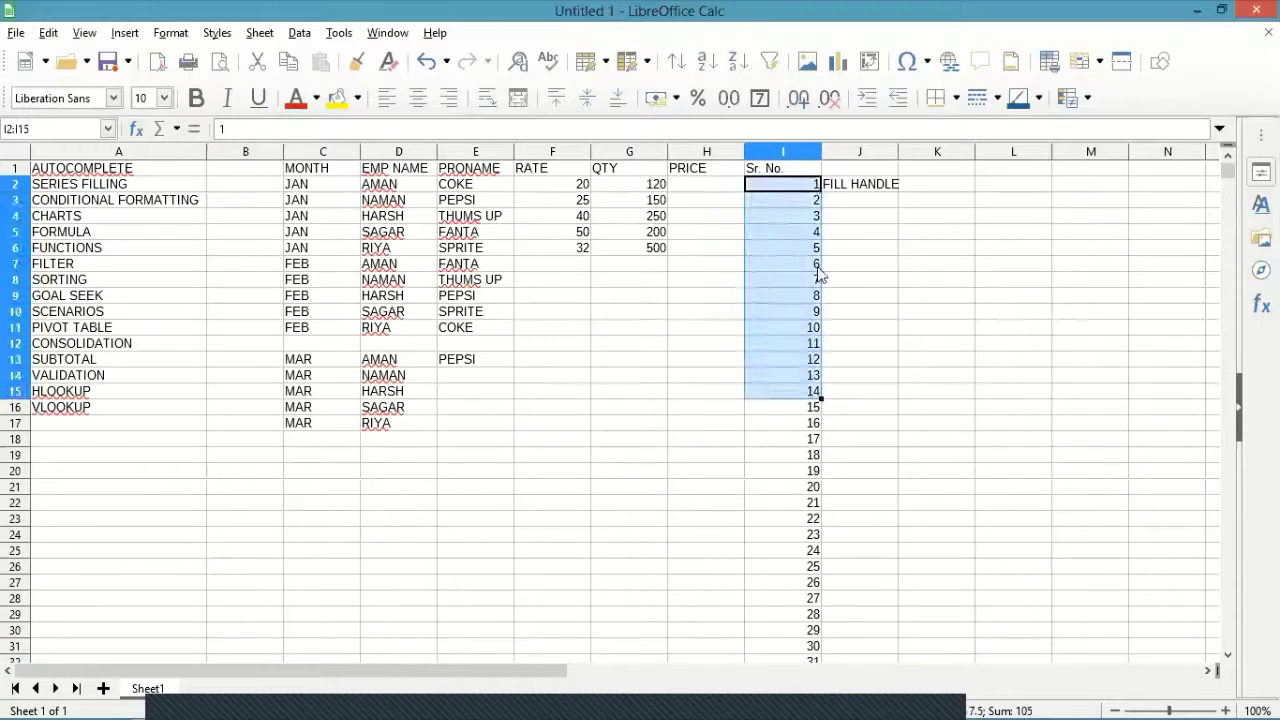
pyautogui.click(790, 189)
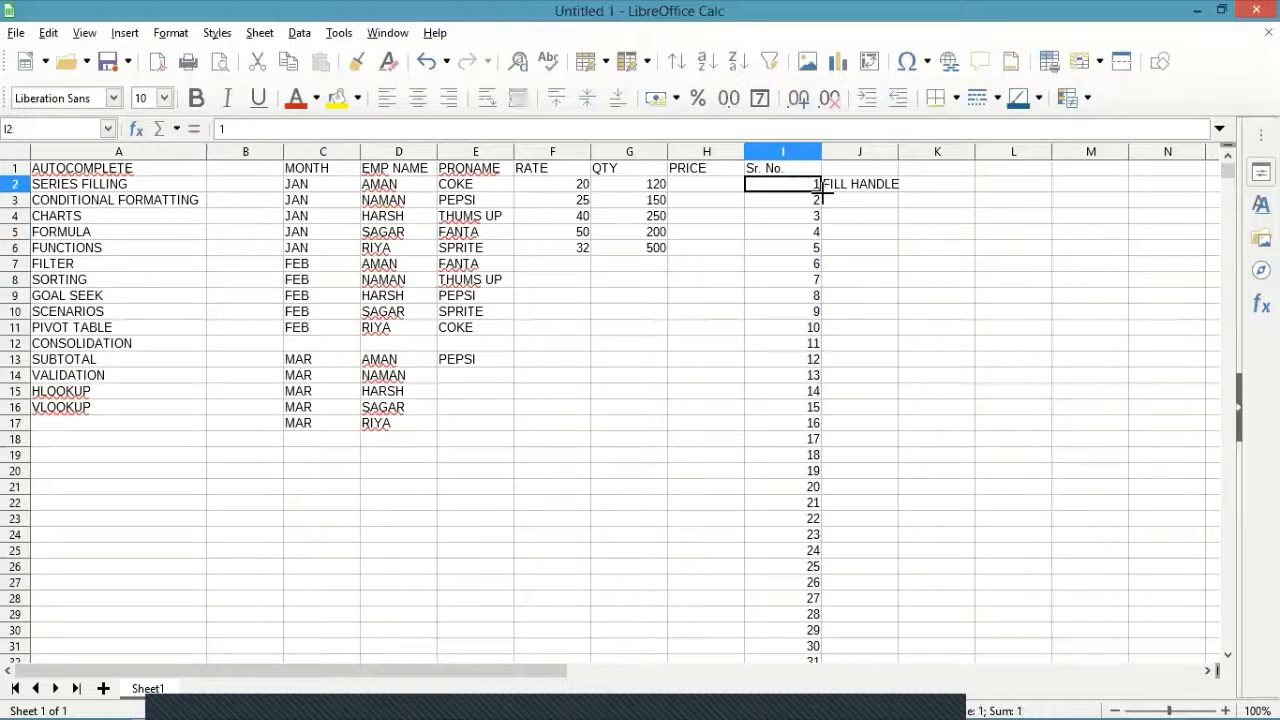
pyautogui.moveTo(826, 193); pyautogui.dragTo(1037, 296)
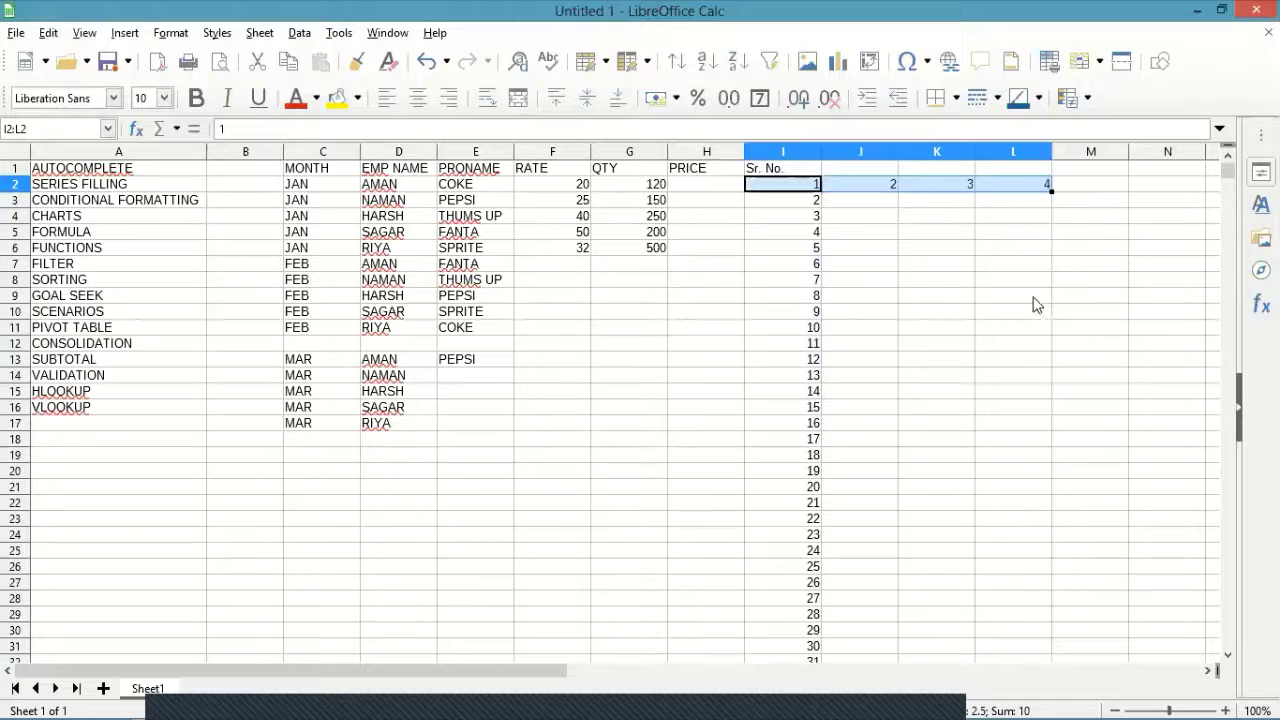
pyautogui.click(1035, 298)
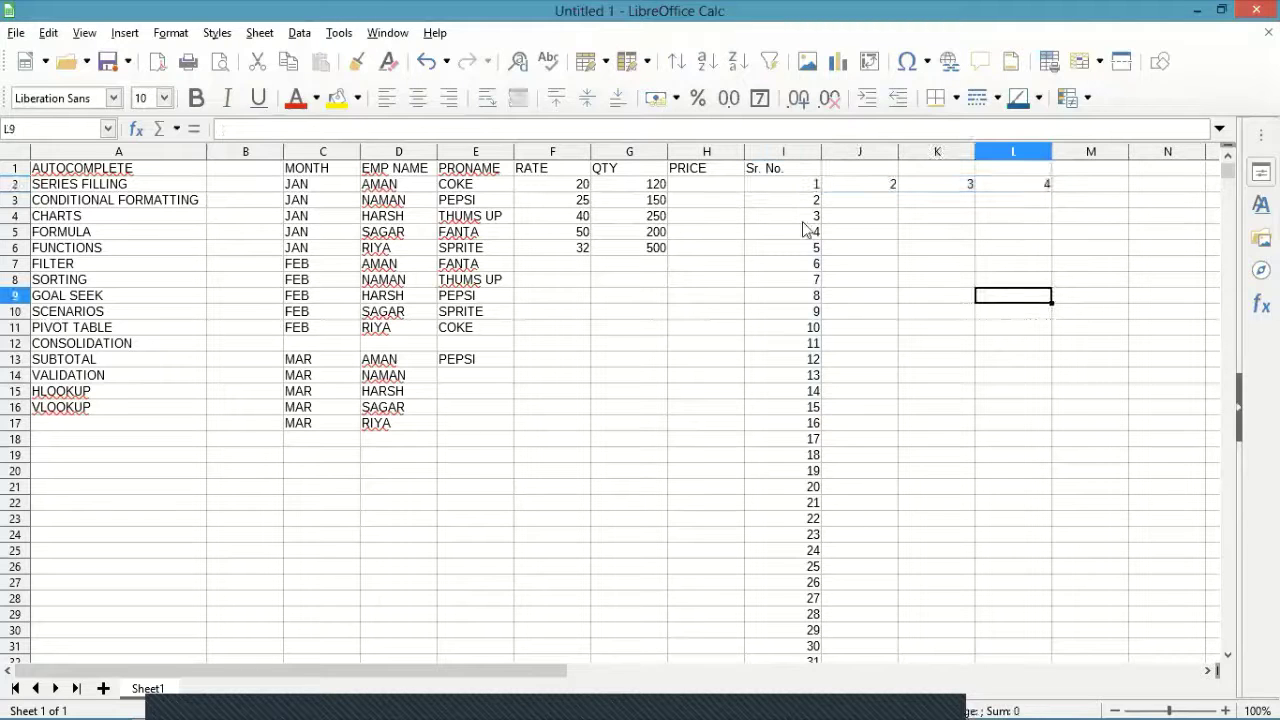
# - Clear the contents of the range I2:L22, covering the first serial numbers and the horizontal series
pyautogui.click(800, 188)
pyautogui.click(860, 200)
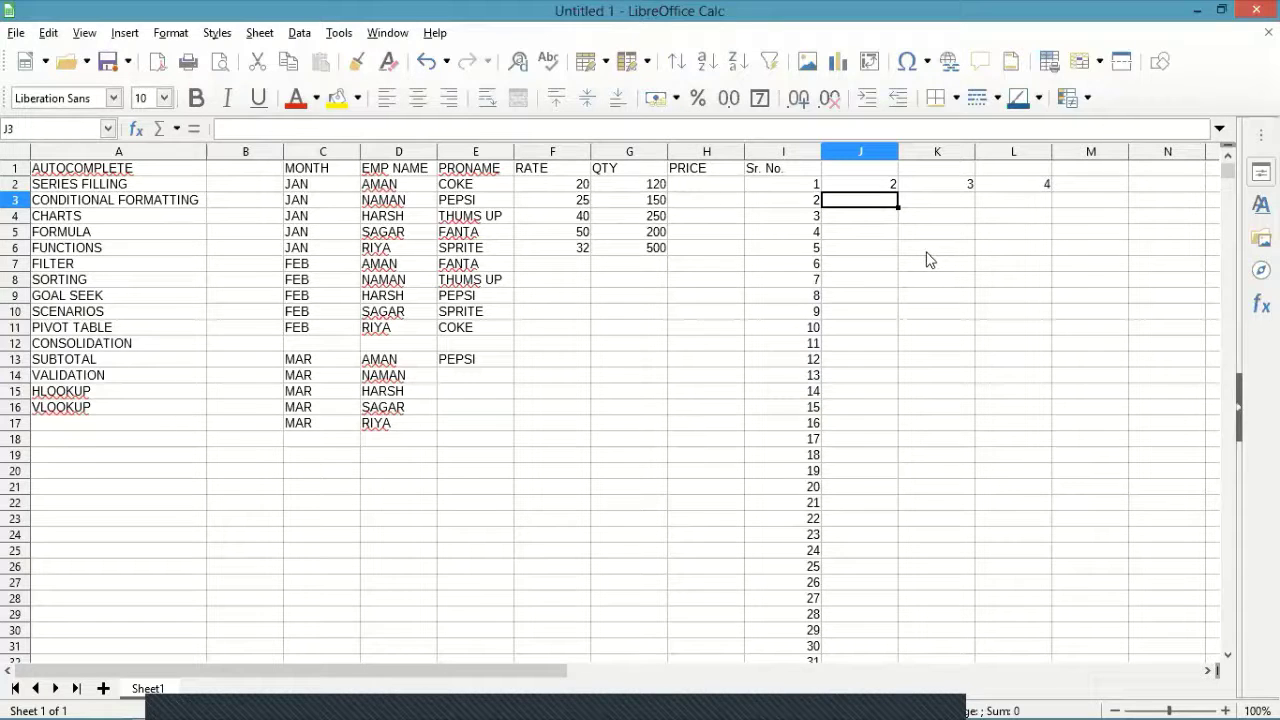
pyautogui.click(815, 186)
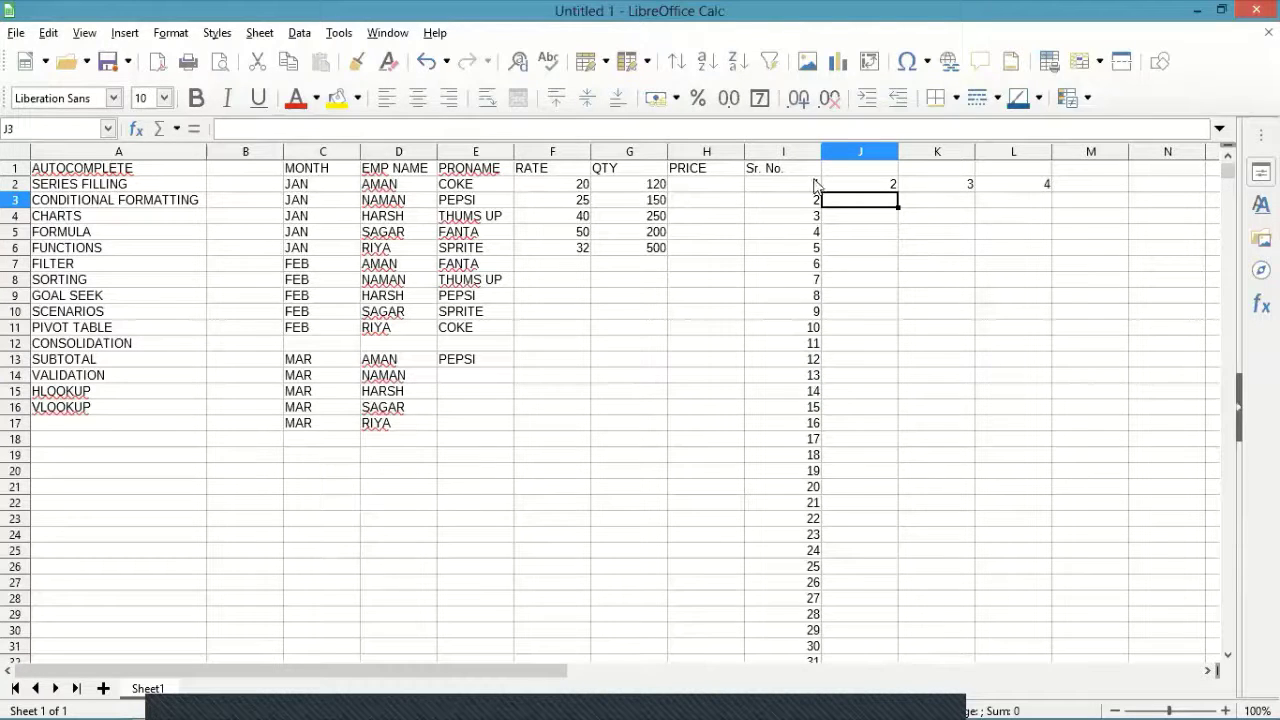
pyautogui.keyDown('shift'); pyautogui.click(1001, 508); pyautogui.keyUp('shift')
pyautogui.press('Delete')
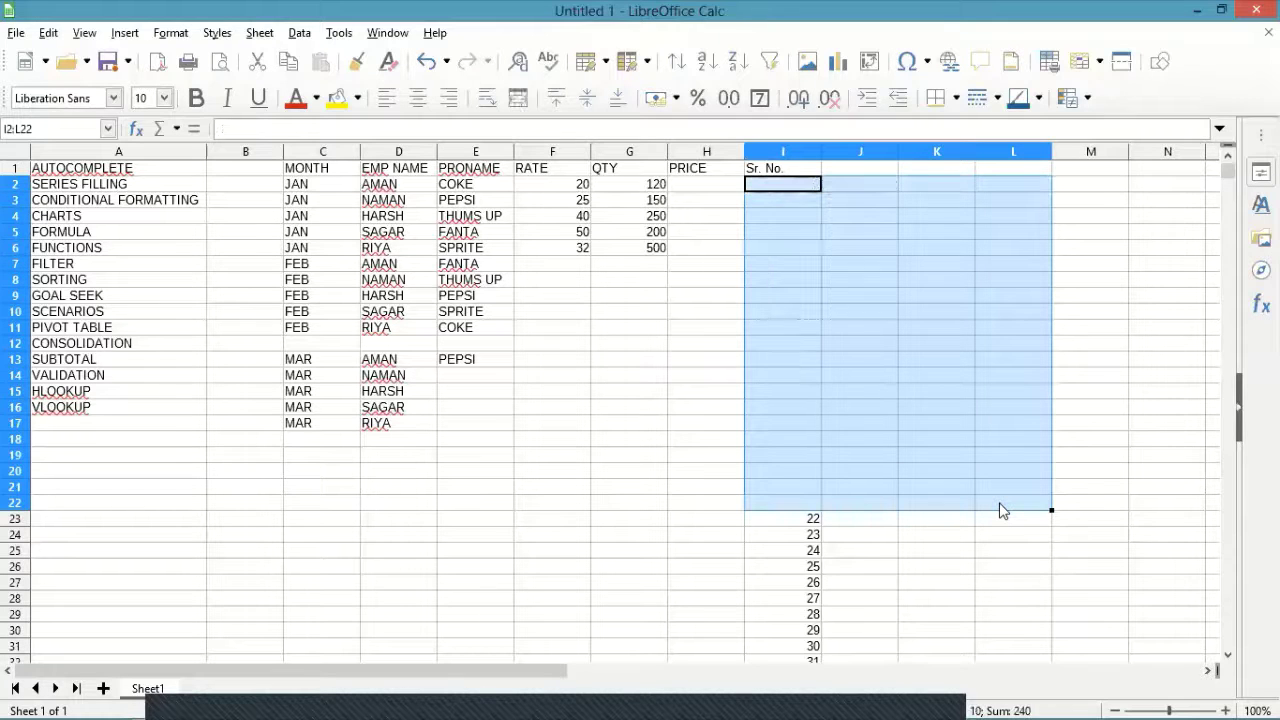
# - Enter 1 in cell I2 and fill the series down to 12 in cell I13
pyautogui.click(800, 190)
pyautogui.write('1')
pyautogui.press('Return')
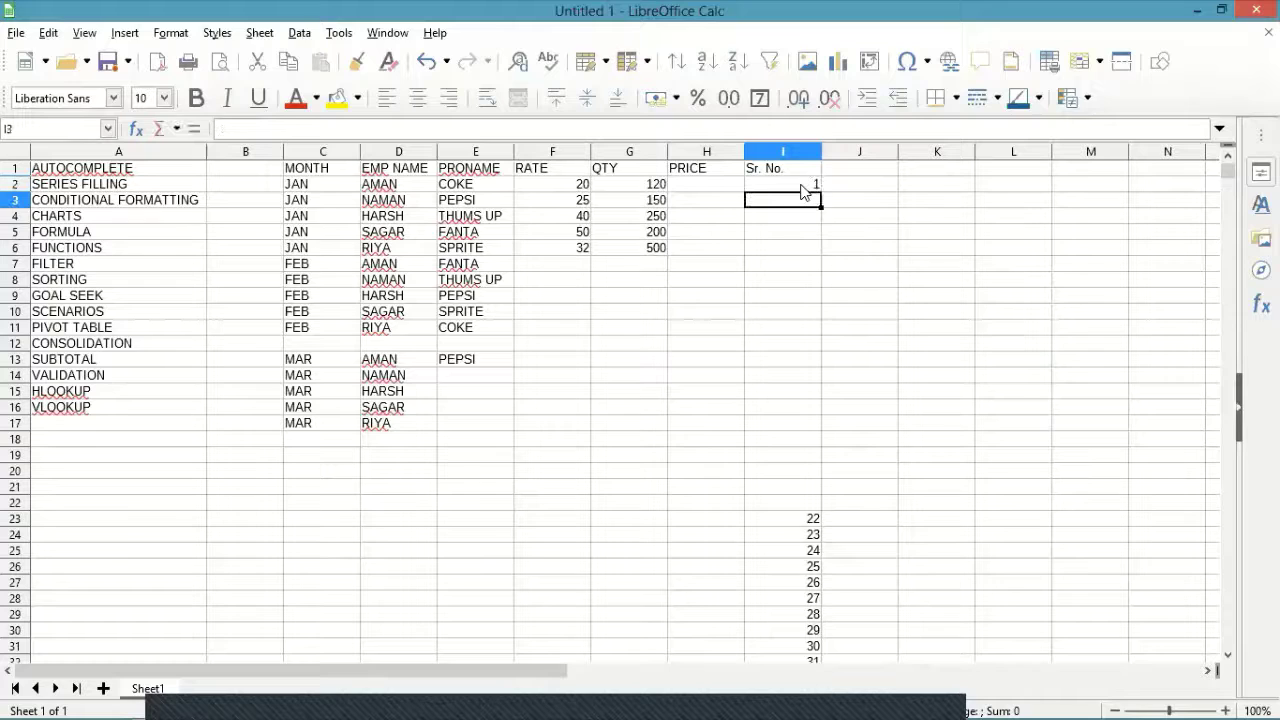
pyautogui.click(801, 185)
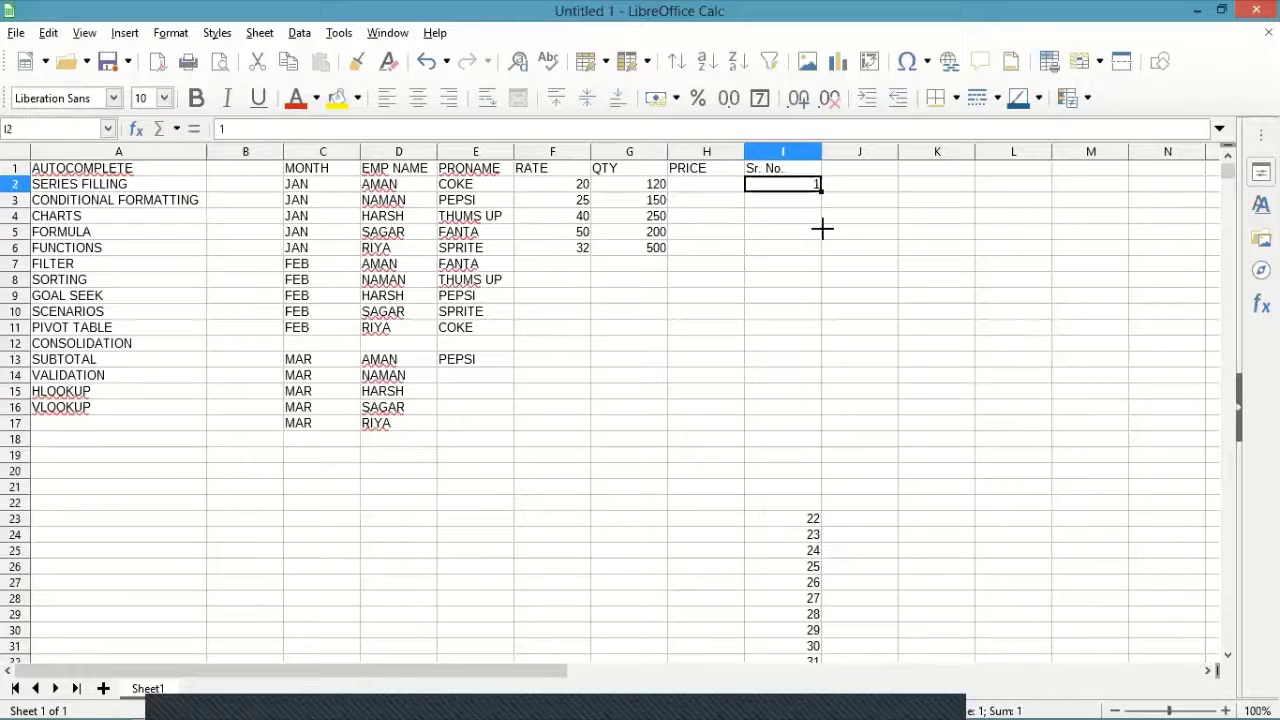
pyautogui.moveTo(820, 373); pyautogui.dragTo(828, 374)
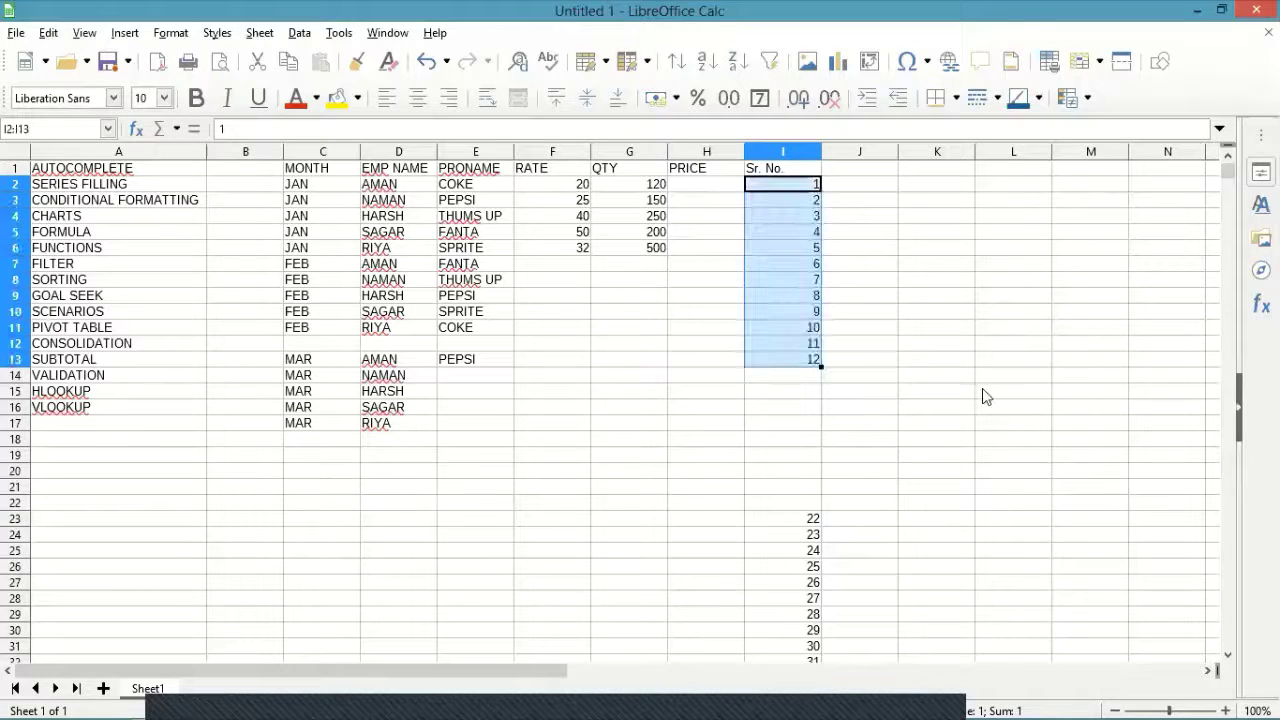
# - Enter NITECH in J2 and copy it down through J14 and across through M2
pyautogui.click(862, 200)
pyautogui.press('Up')
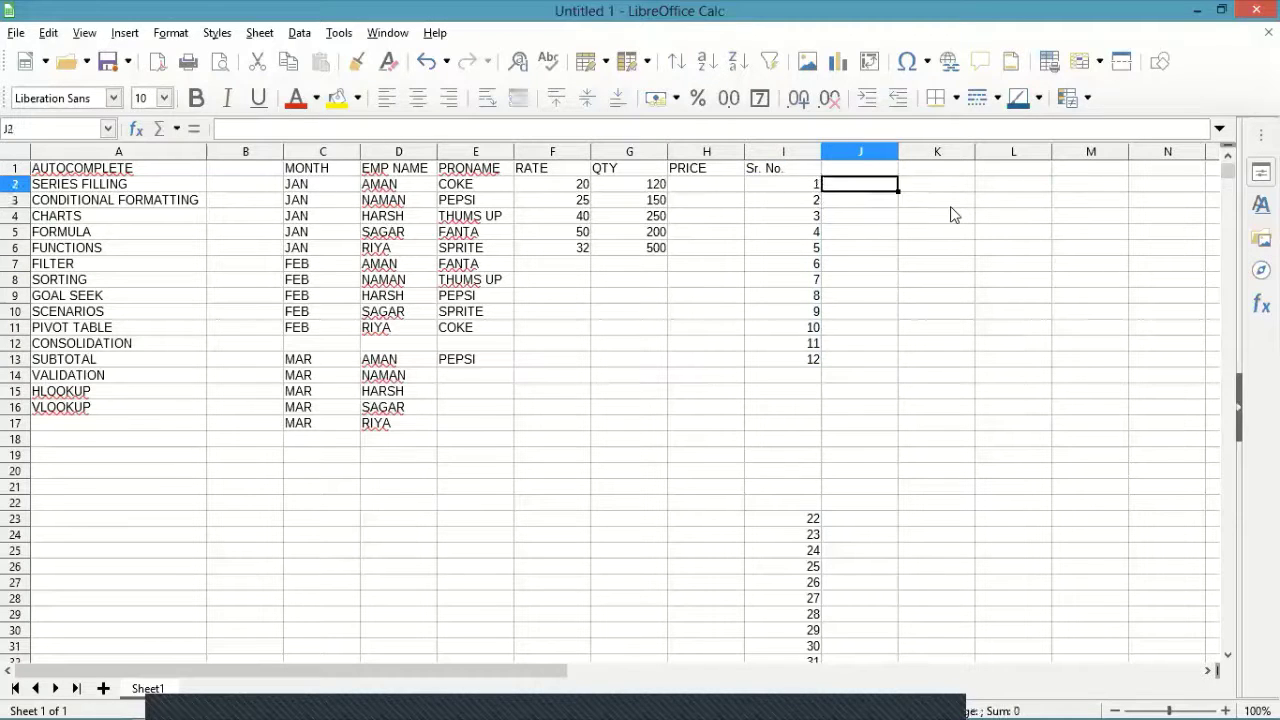
pyautogui.write('NITECH')
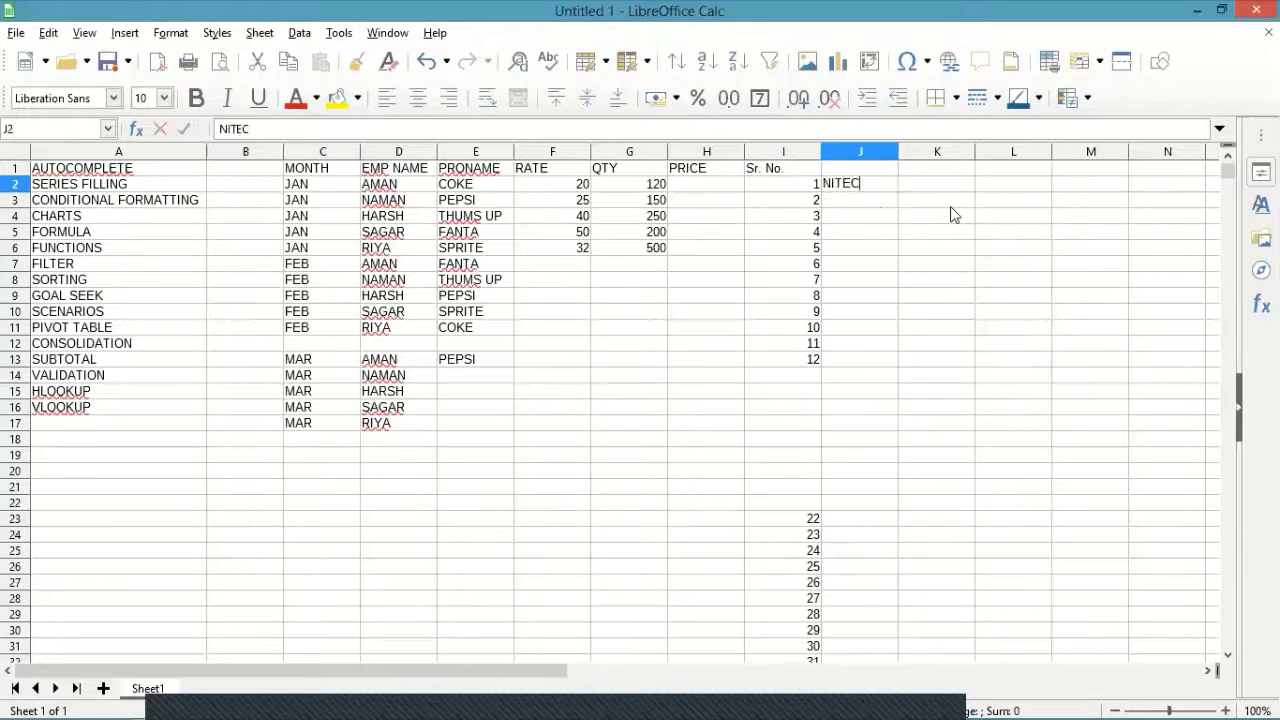
pyautogui.press('Return')
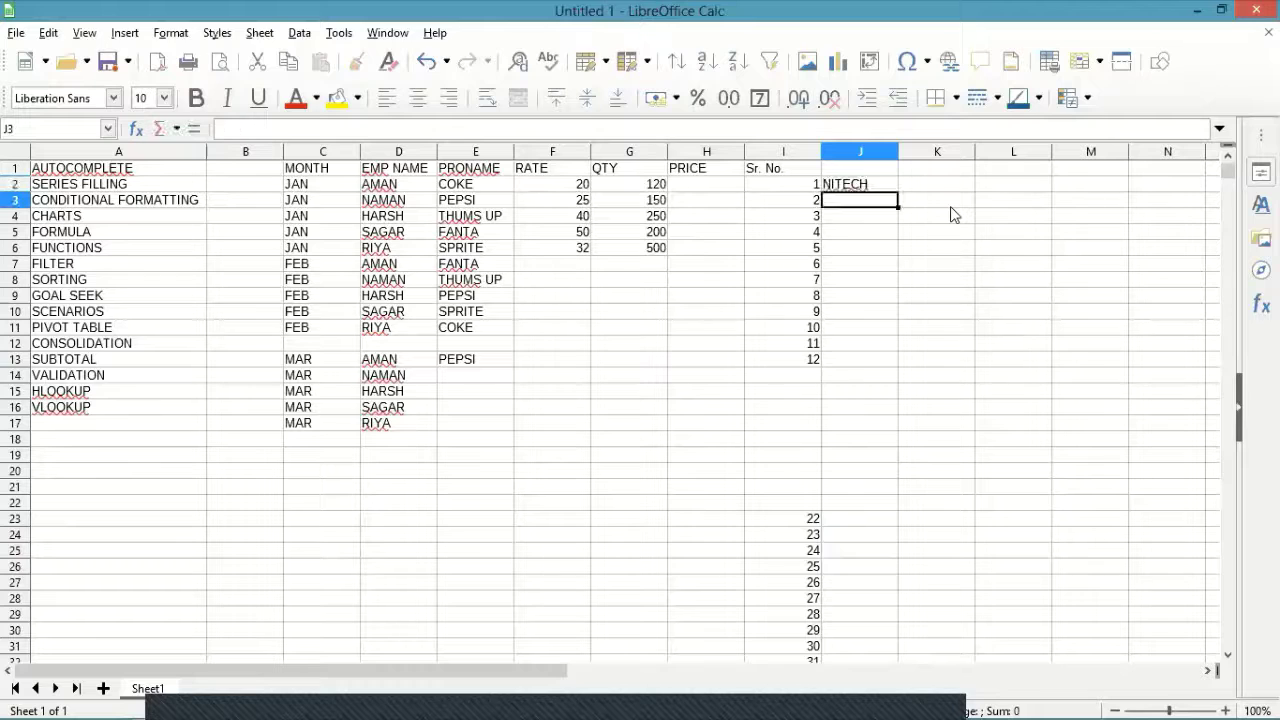
pyautogui.press('Up')
pyautogui.moveTo(898, 191); pyautogui.dragTo(894, 375)
pyautogui.click(895, 189)
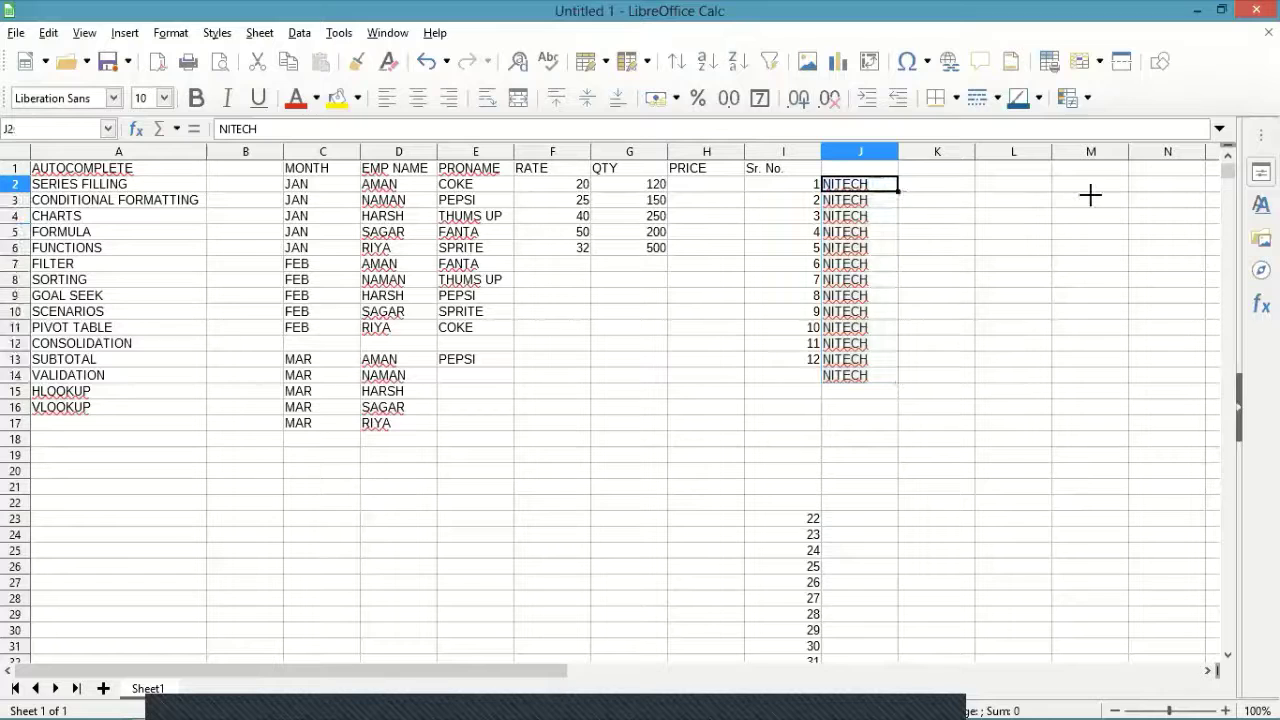
pyautogui.moveTo(1090, 195); pyautogui.dragTo(1090, 195)
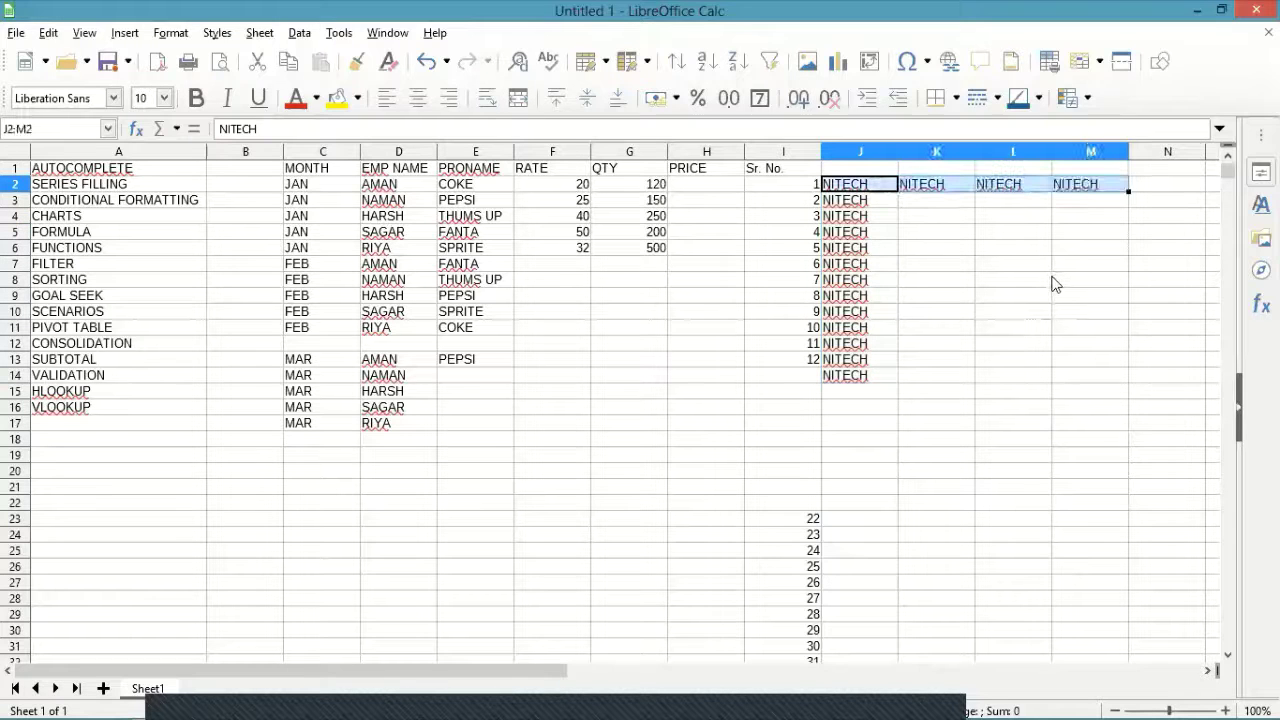
# - Clear the contents of cells J1:M16
pyautogui.click(985, 280)
pyautogui.hotkey('ctrl', 'z')
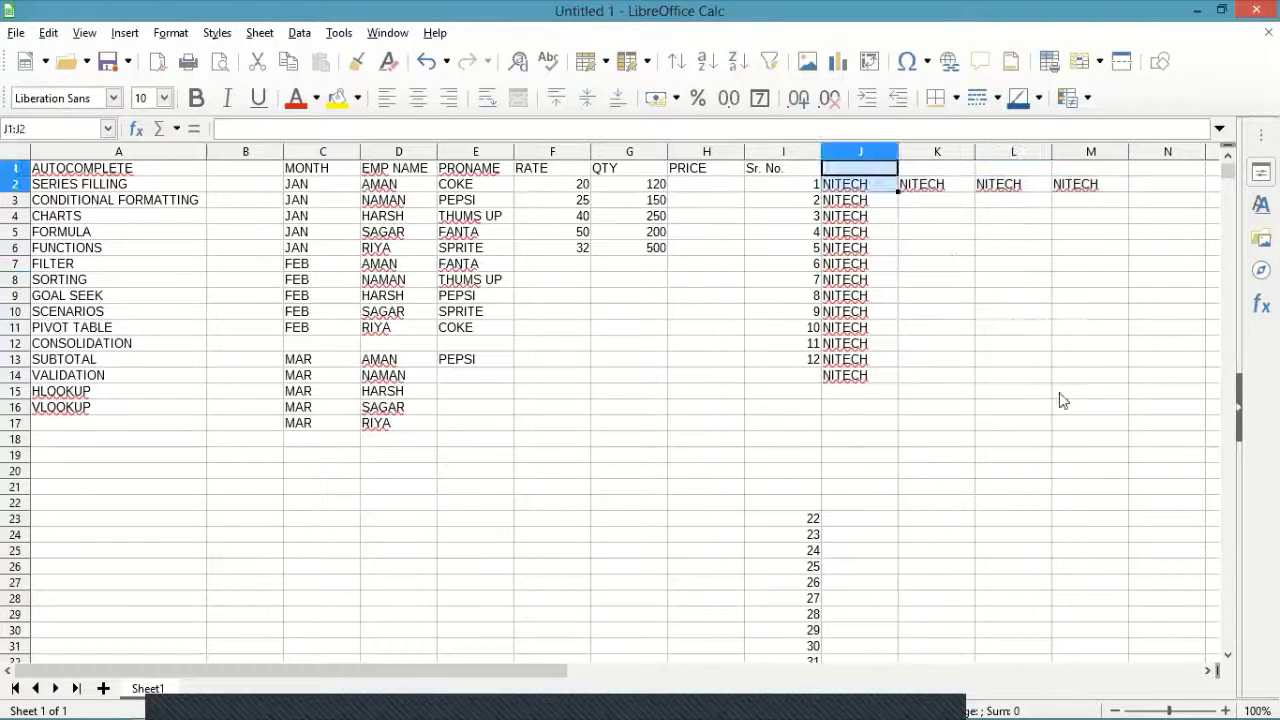
pyautogui.keyDown('shift'); pyautogui.click(1100, 402); pyautogui.keyUp('shift')
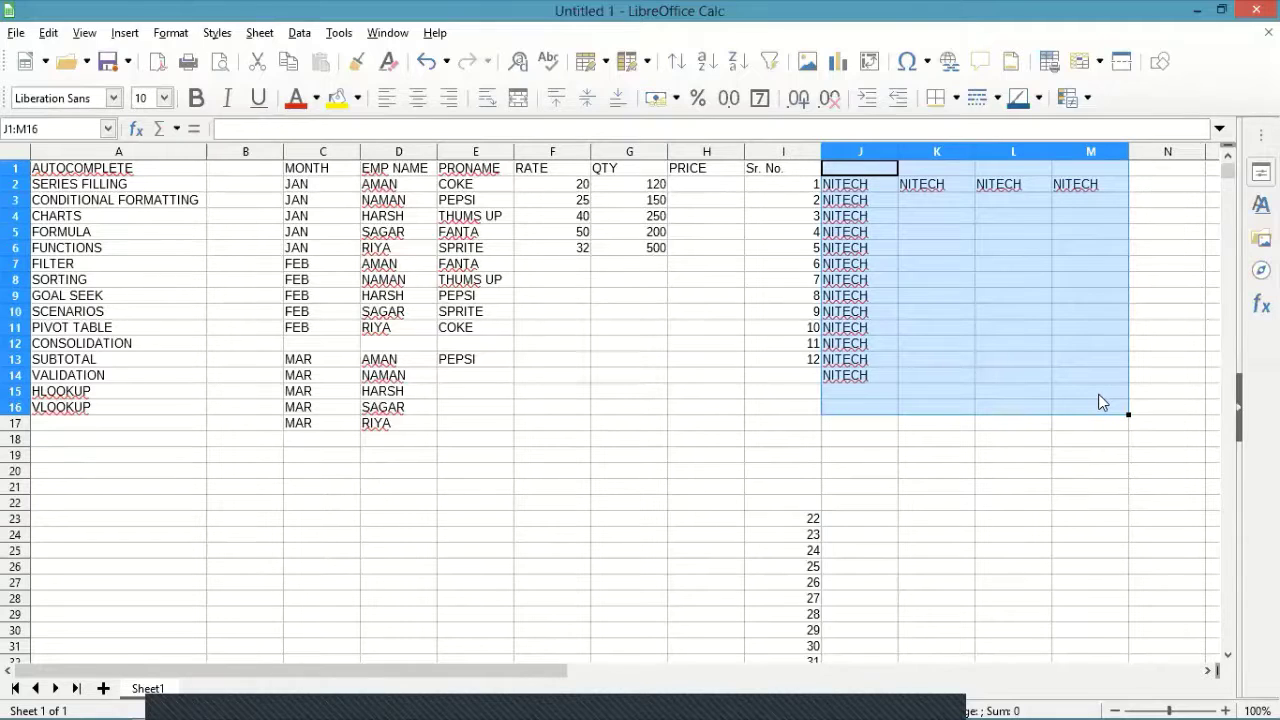
pyautogui.press('Delete')
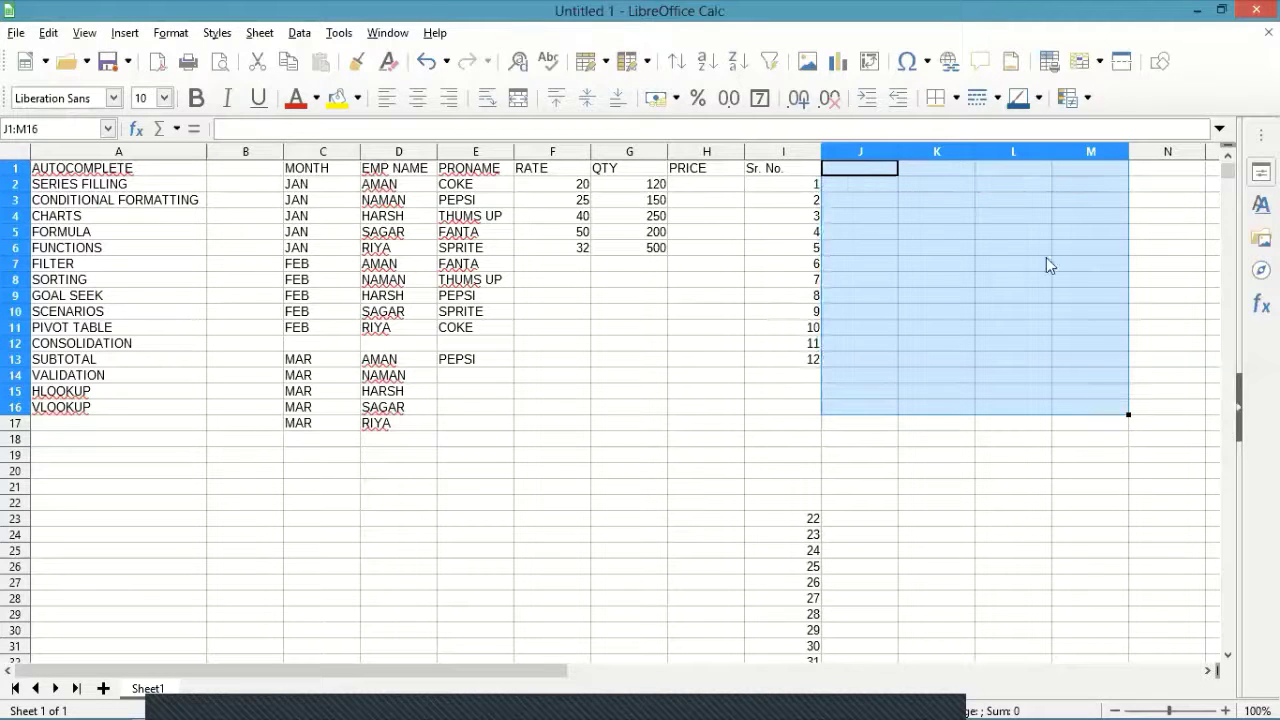
# - Enter 111 in J2 and fill an increasing series from it down through J5
pyautogui.press('Down')
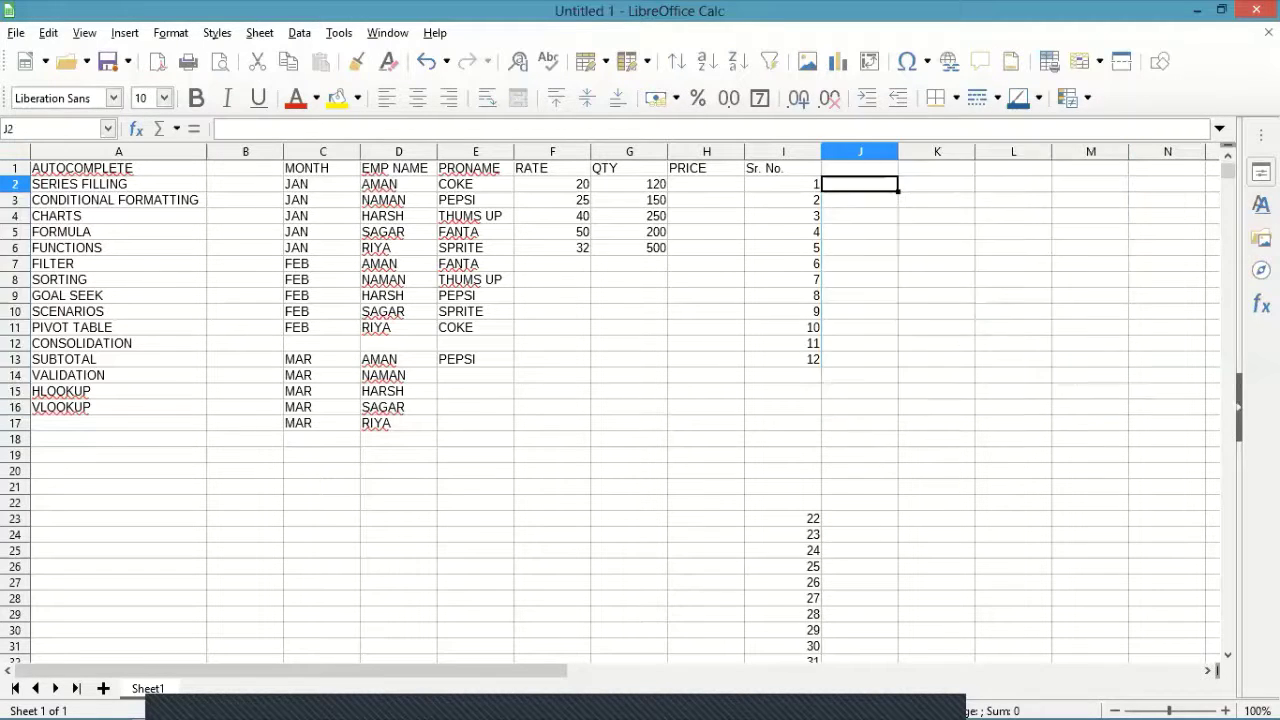
pyautogui.write('111')
pyautogui.press('Return')
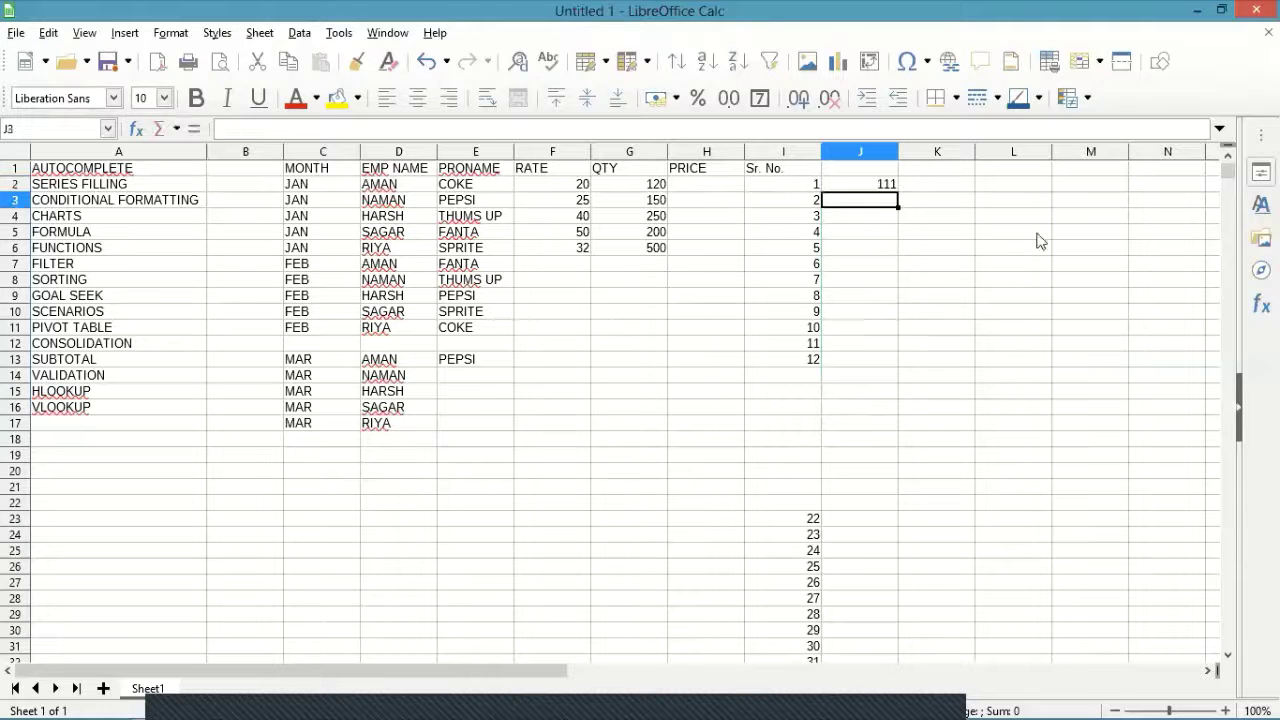
pyautogui.click(896, 187)
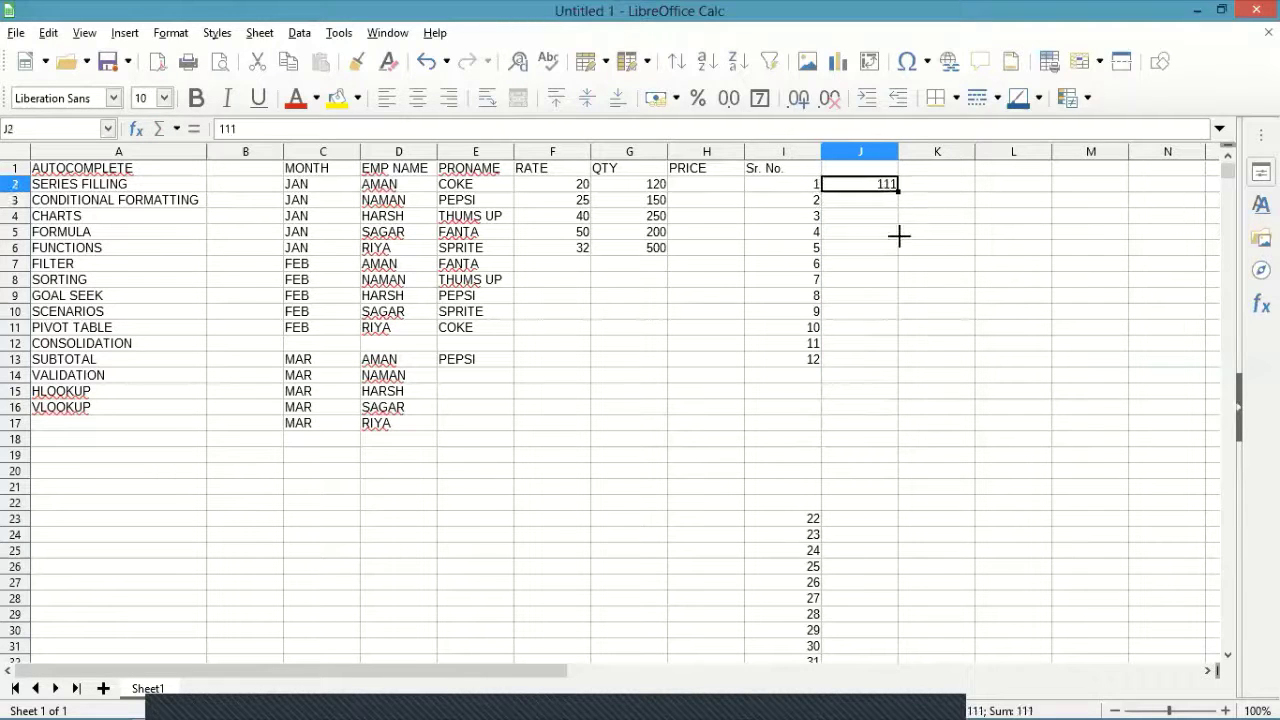
pyautogui.moveTo(898, 191); pyautogui.dragTo(882, 250)
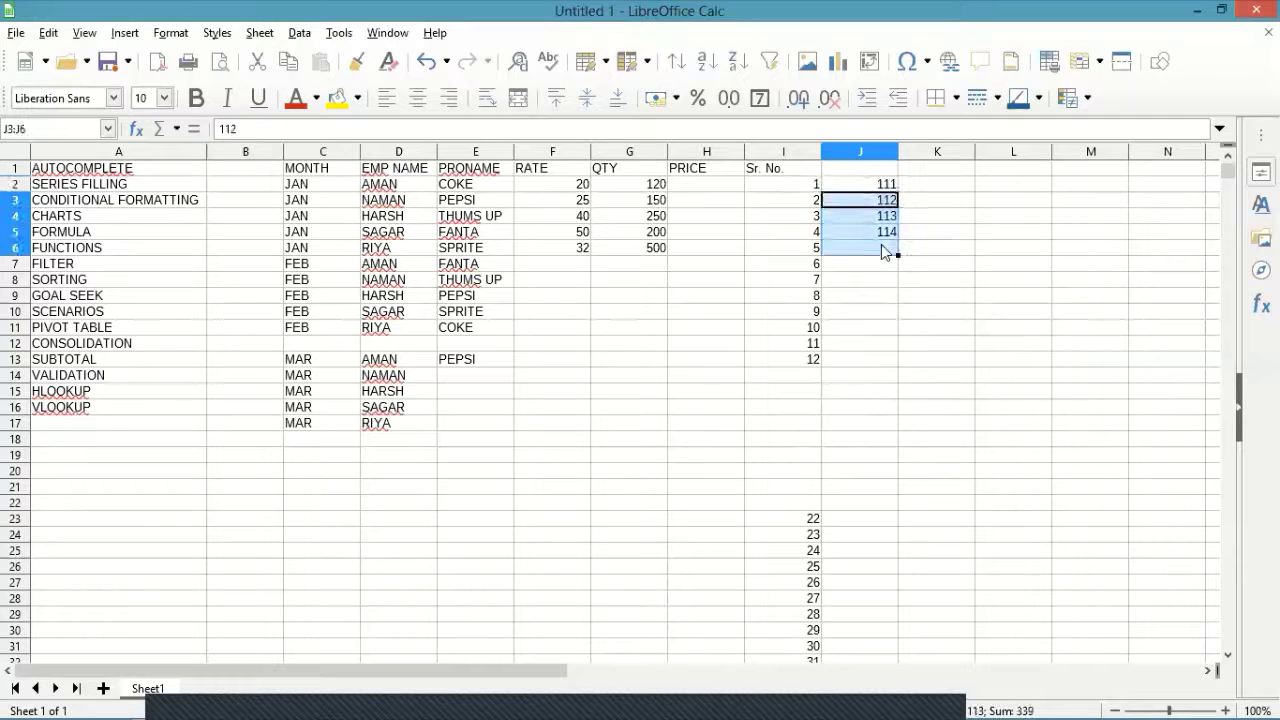
# - Clear J3:J6, and copy the constant value 111 from J2 down through J13
pyautogui.press('Delete')
pyautogui.click(865, 187)
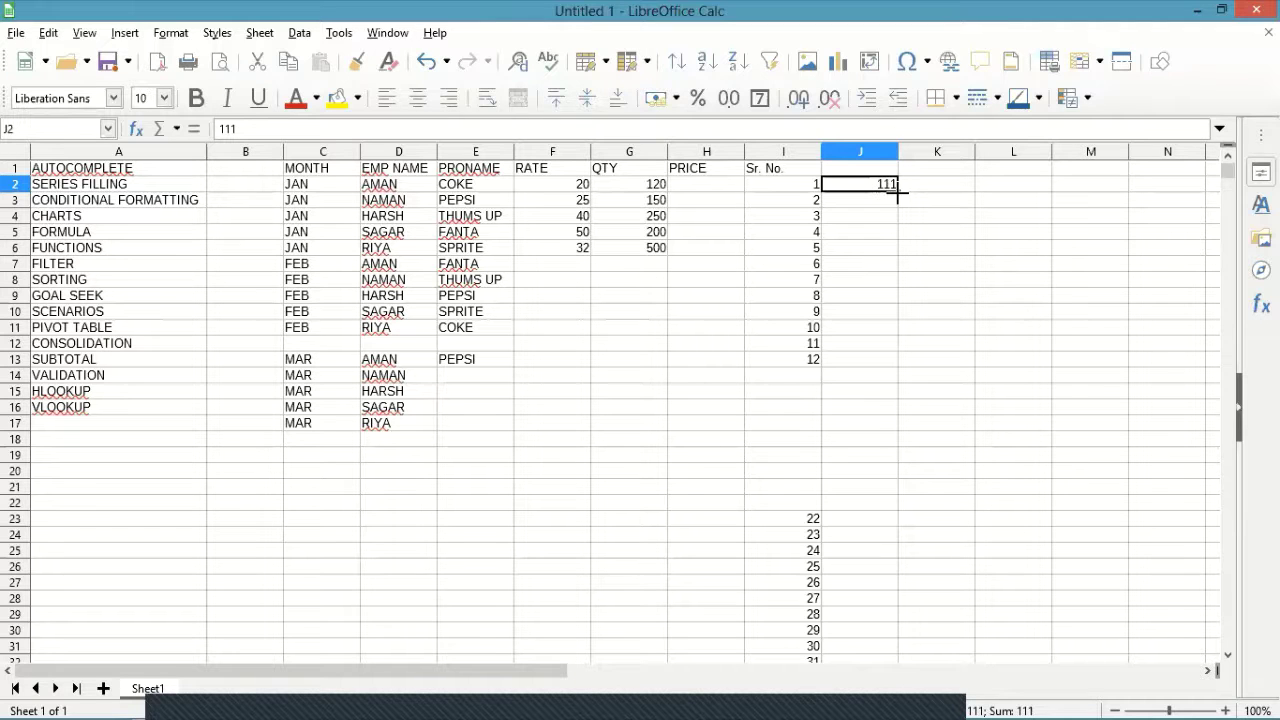
pyautogui.moveTo(897, 231); pyautogui.dragTo(905, 372)
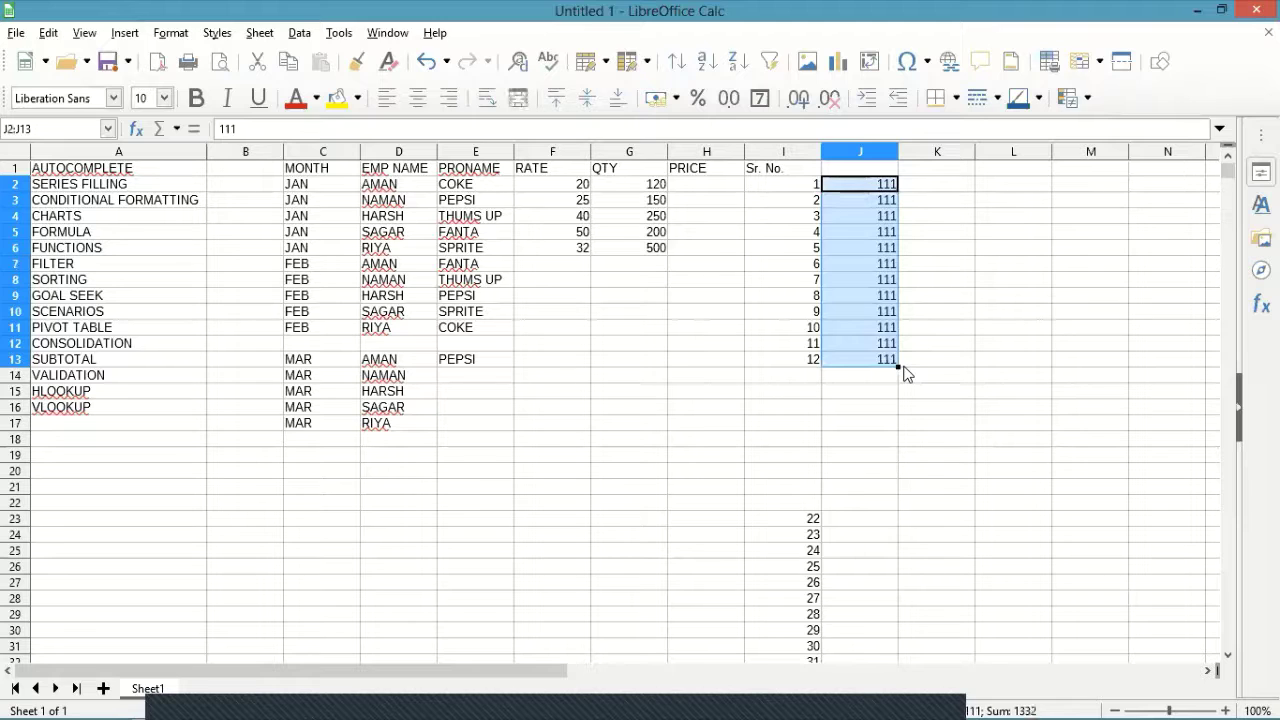
# - Fill an increasing series by ones from 111 in J2 down through J13
pyautogui.click(870, 188)
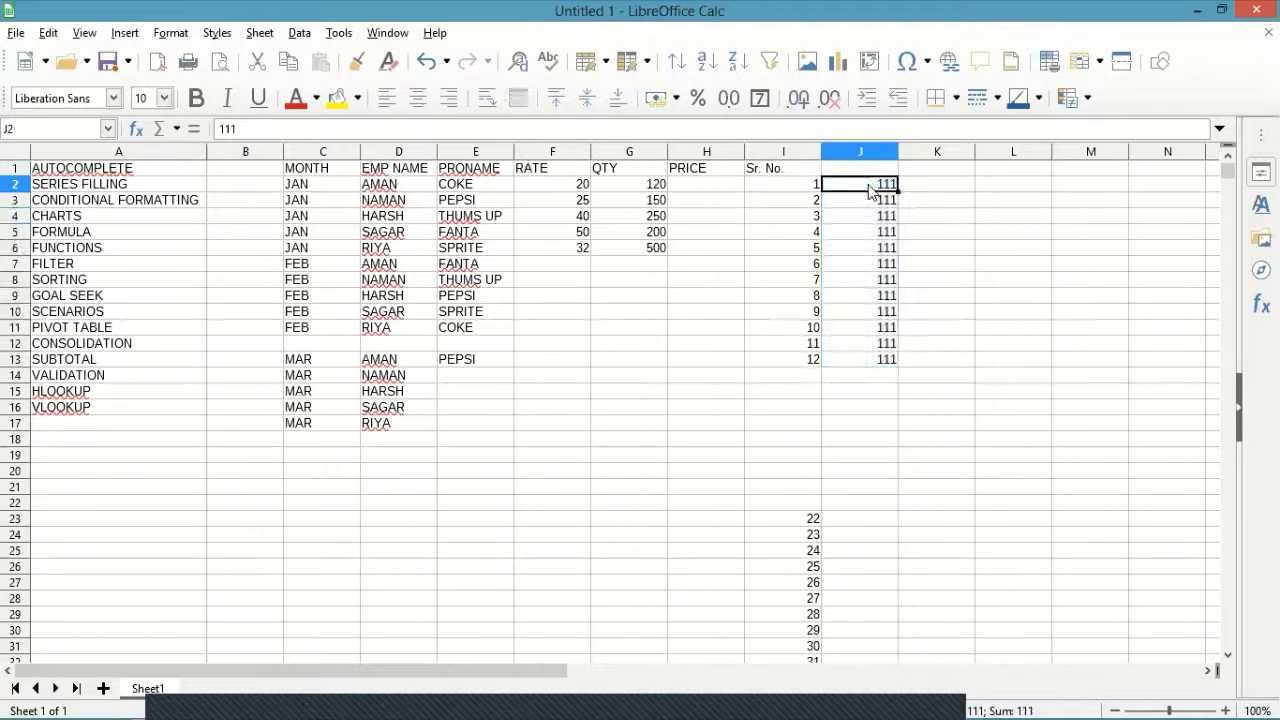
pyautogui.moveTo(897, 192); pyautogui.dragTo(905, 264)
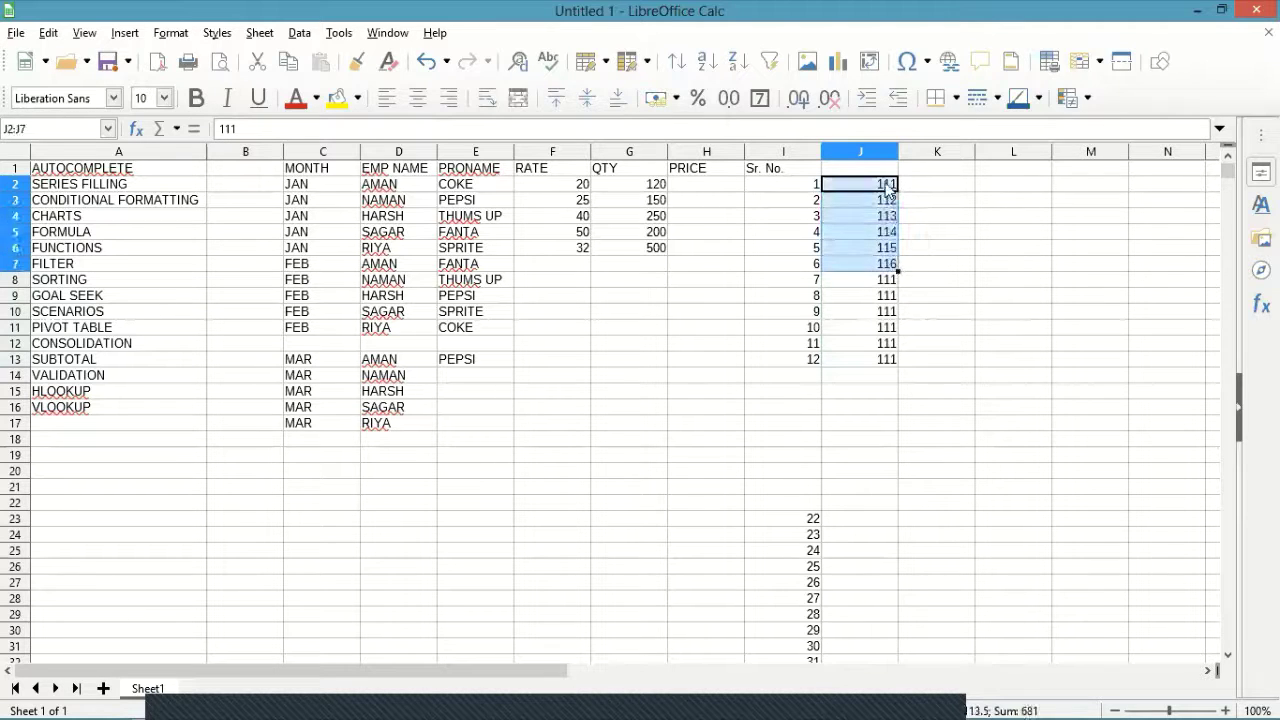
pyautogui.click(898, 189)
pyautogui.moveTo(898, 189); pyautogui.dragTo(906, 366)
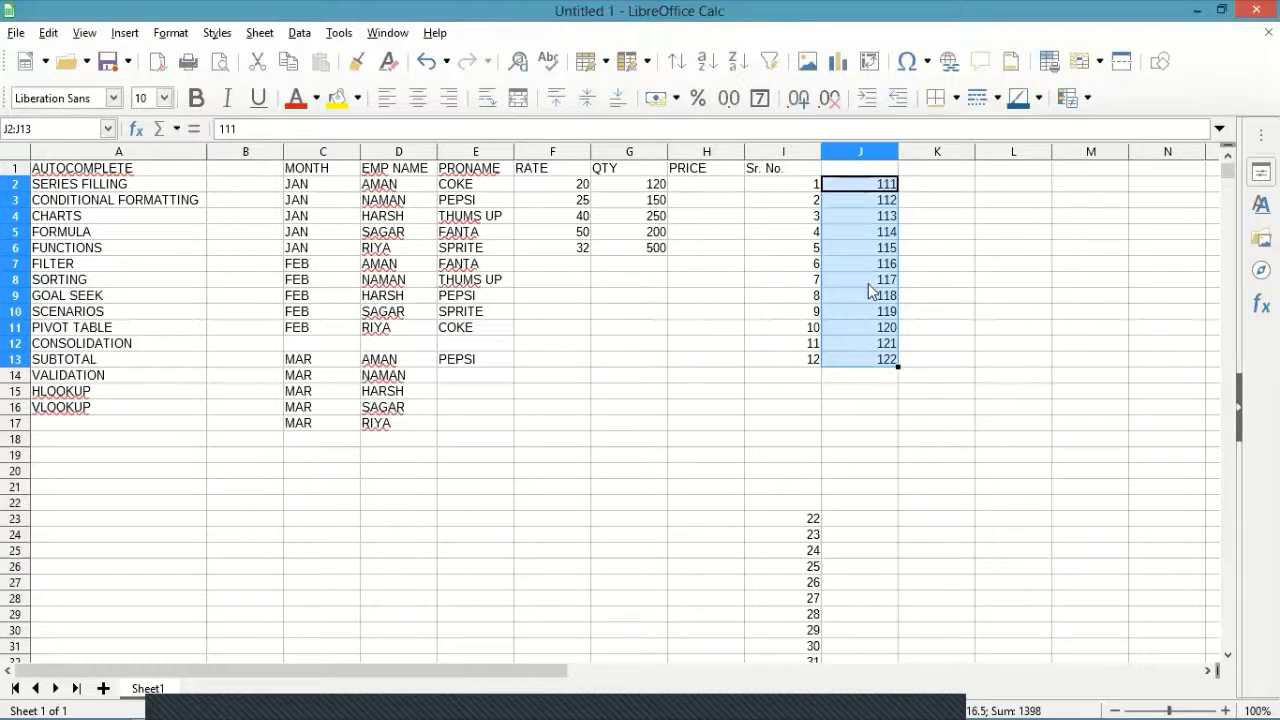
# - Enter 1 in K2 and 3 in K3, and extend the odd-number series down through K13
pyautogui.click(946, 190)
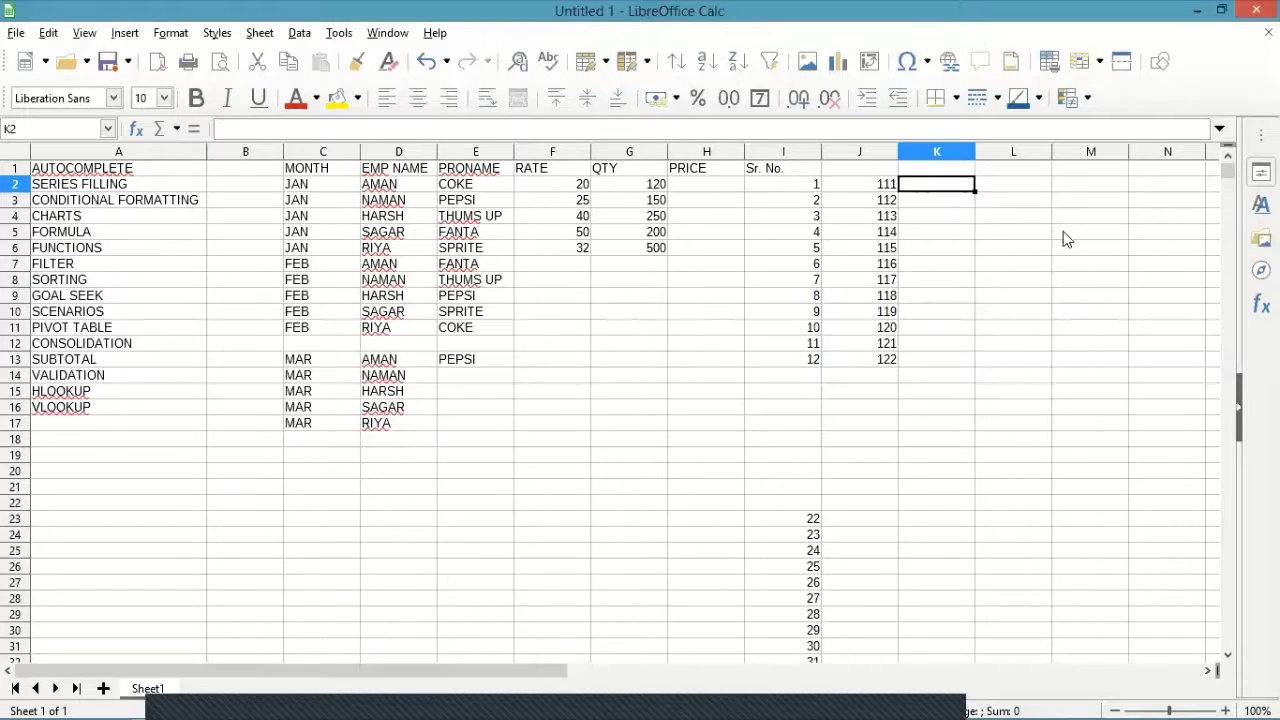
pyautogui.write('1')
pyautogui.press('Return')
pyautogui.write('3')
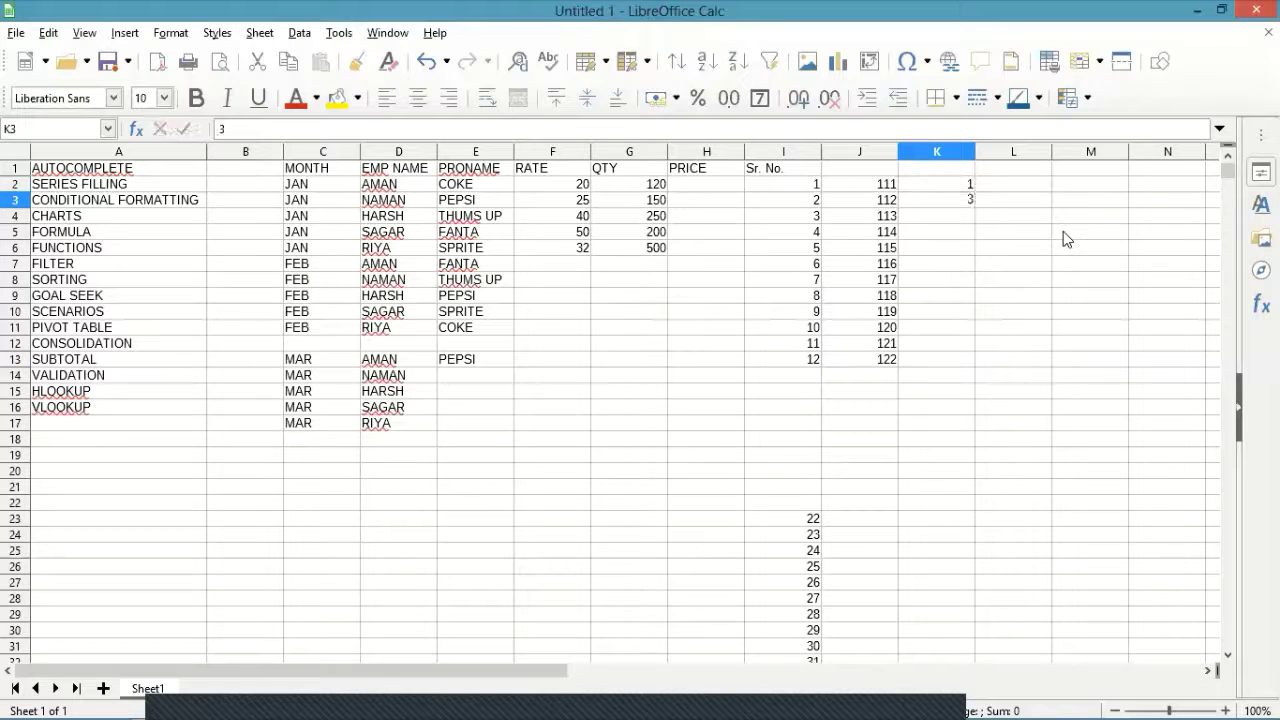
pyautogui.click(1068, 238)
pyautogui.click(965, 184)
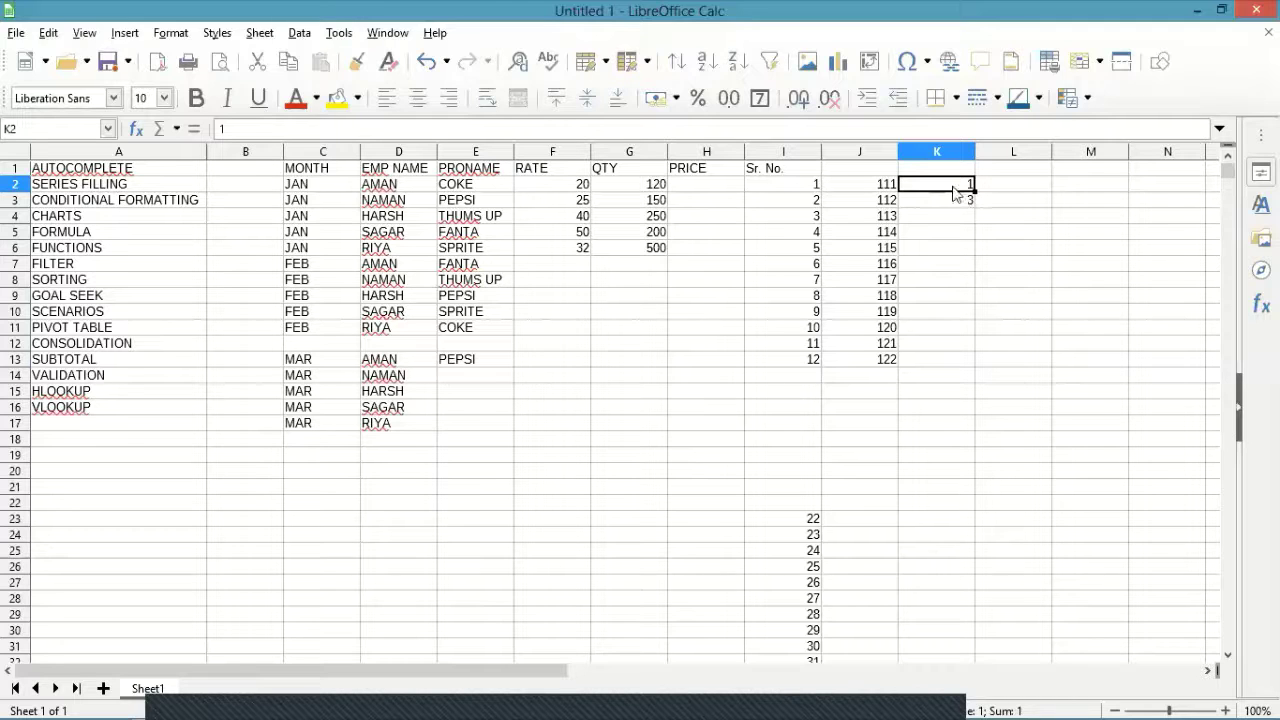
pyautogui.keyDown('shift'); pyautogui.click(972, 204); pyautogui.keyUp('shift')
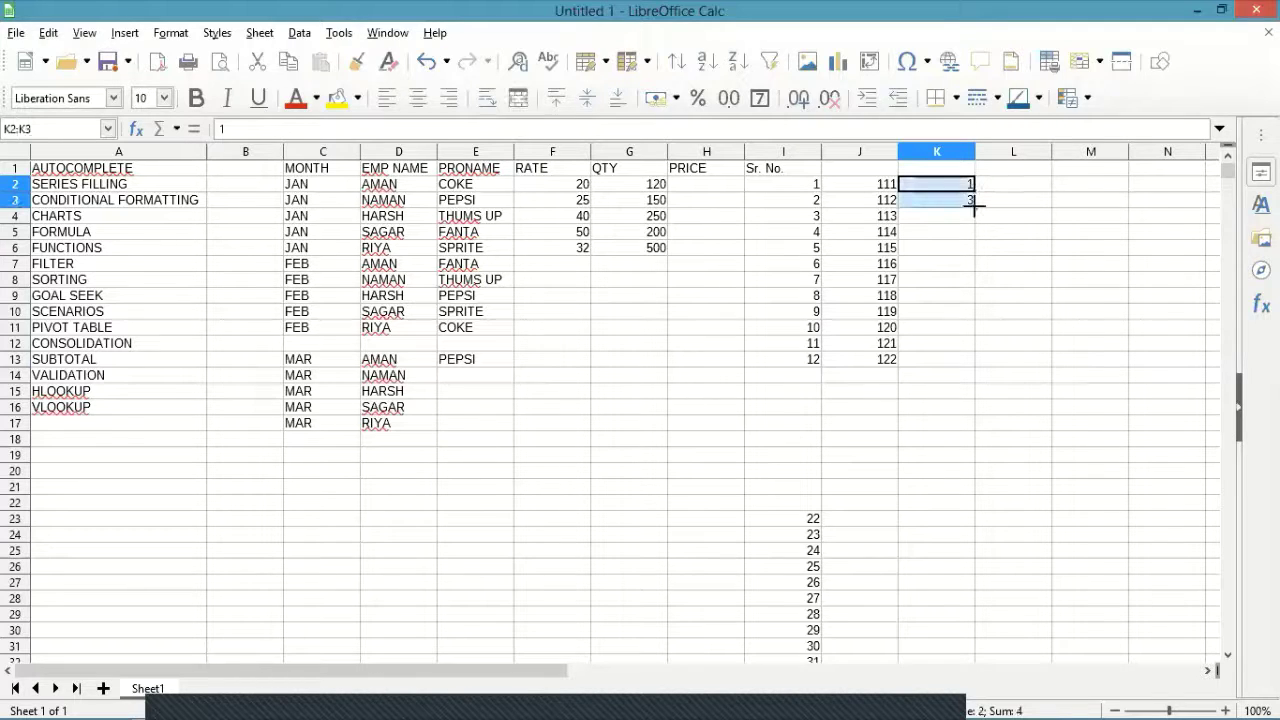
pyautogui.moveTo(974, 208); pyautogui.dragTo(988, 366)
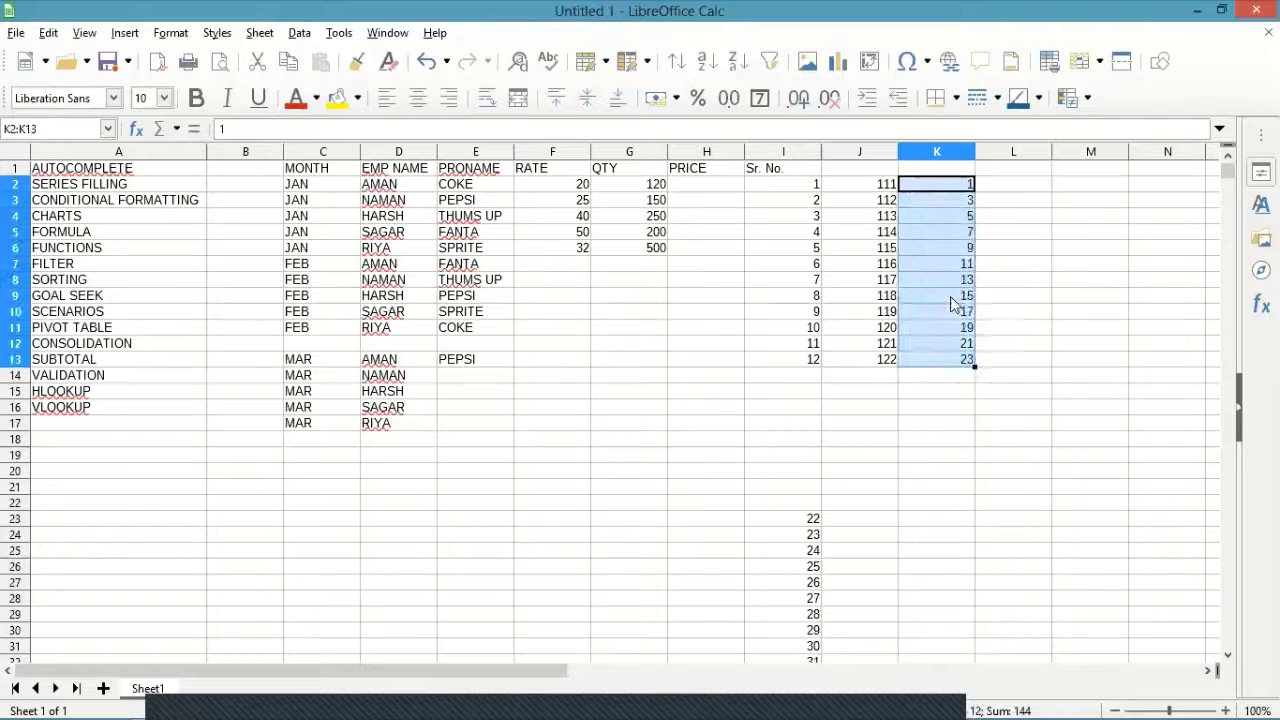
# - Enter 2 in L2 and 4 in L3, and extend the even-number series down through L14
pyautogui.press('Right')
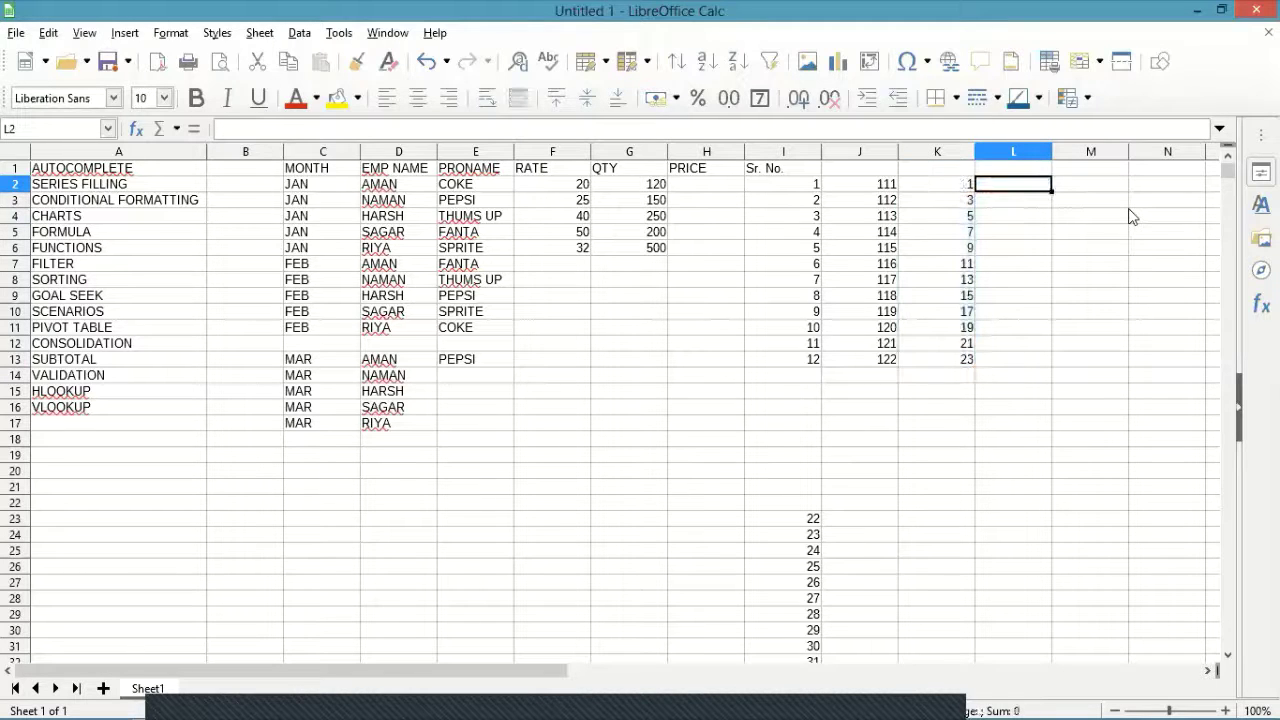
pyautogui.write('2')
pyautogui.press('Return')
pyautogui.write('4')
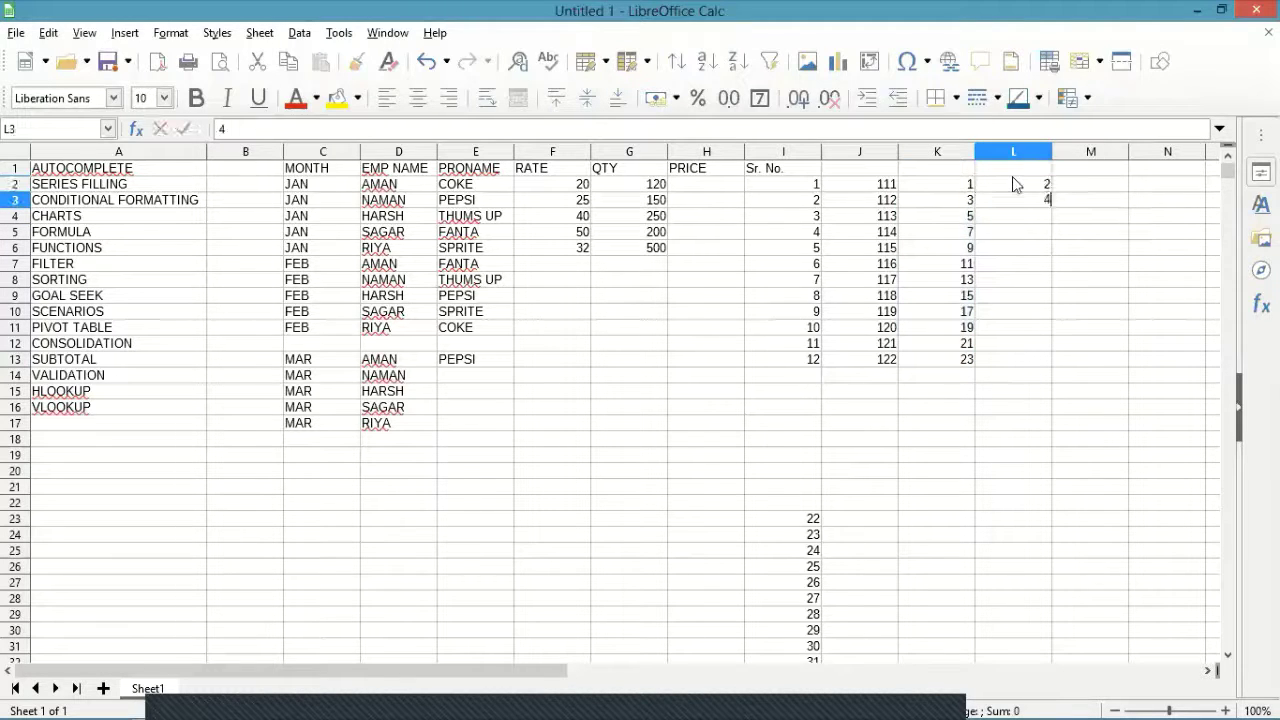
pyautogui.moveTo(1016, 184); pyautogui.dragTo(1052, 378)
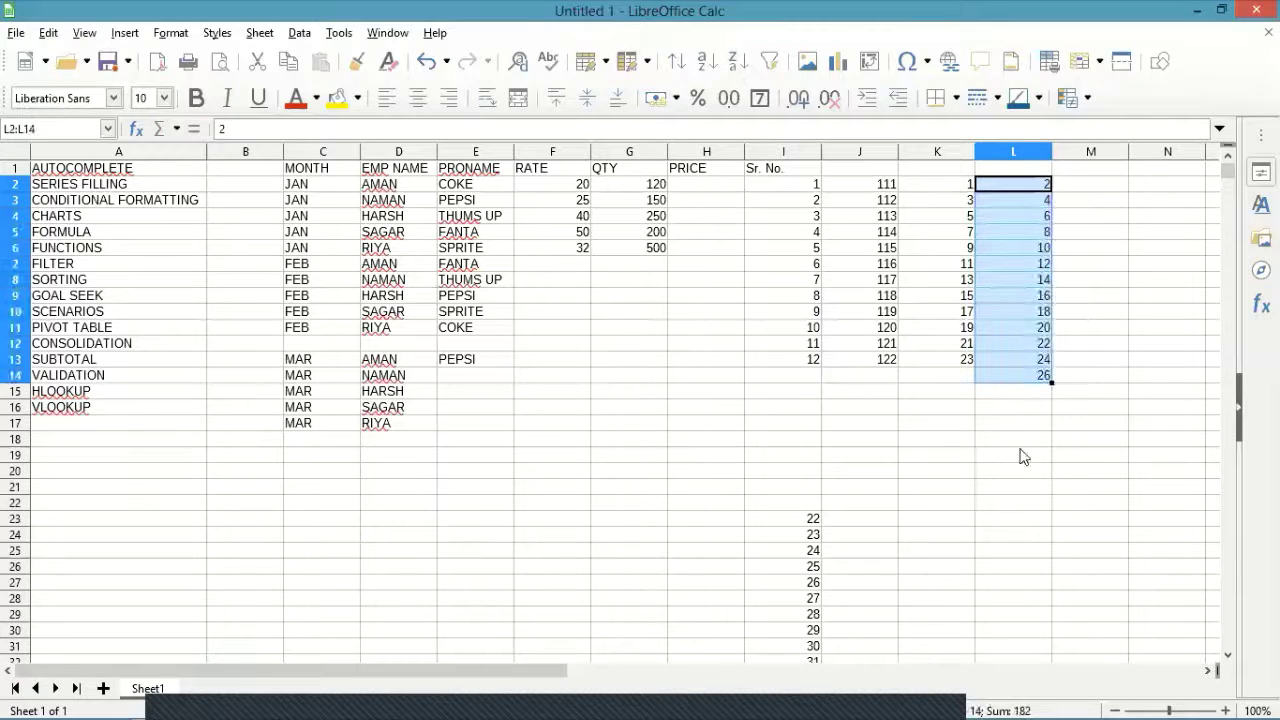
# - Enter 89 in N2 and 178 in N3, and extend the multiples-of-89 series down through N11
pyautogui.hscroll(2, 1212, 680)
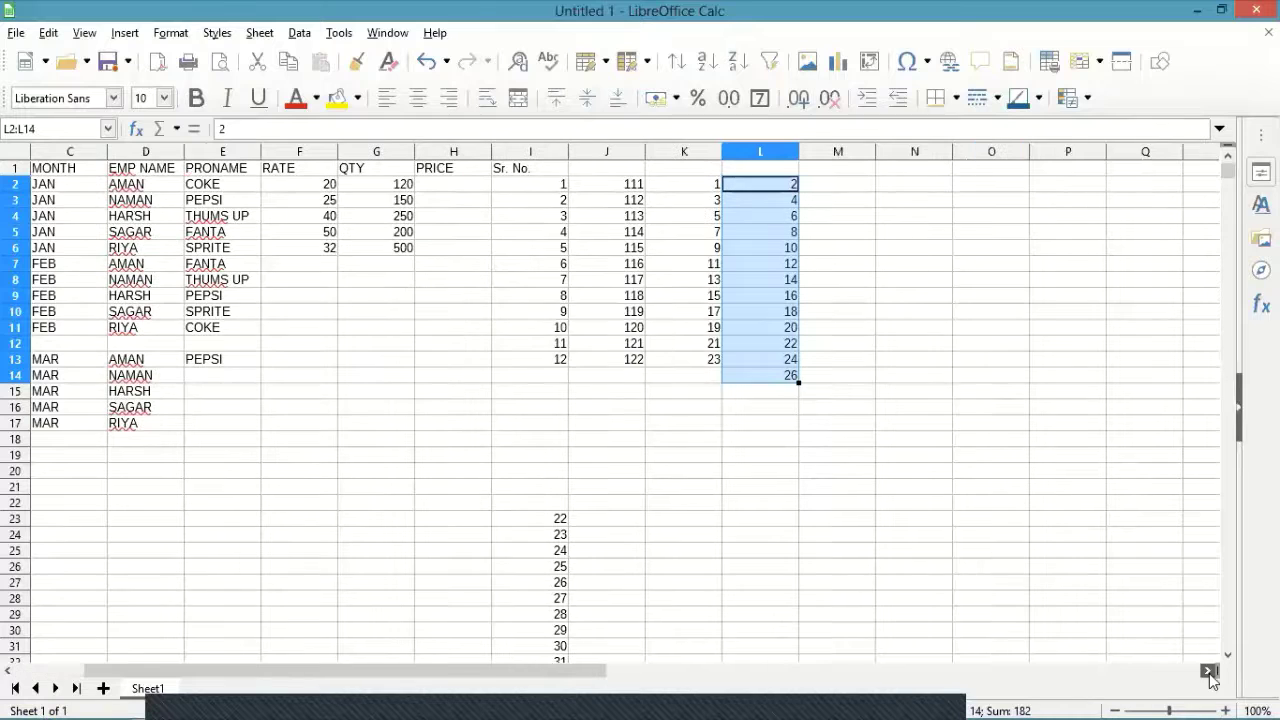
pyautogui.hscroll(2, 606, 366)
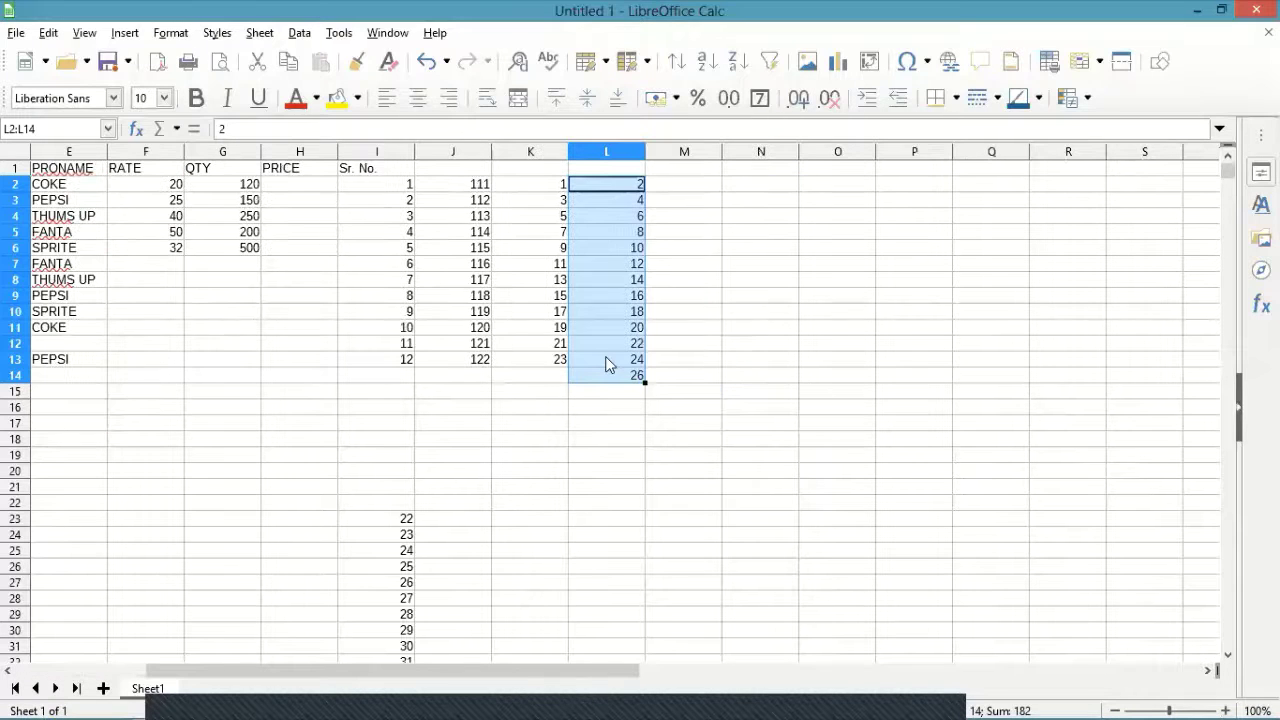
pyautogui.click(739, 186)
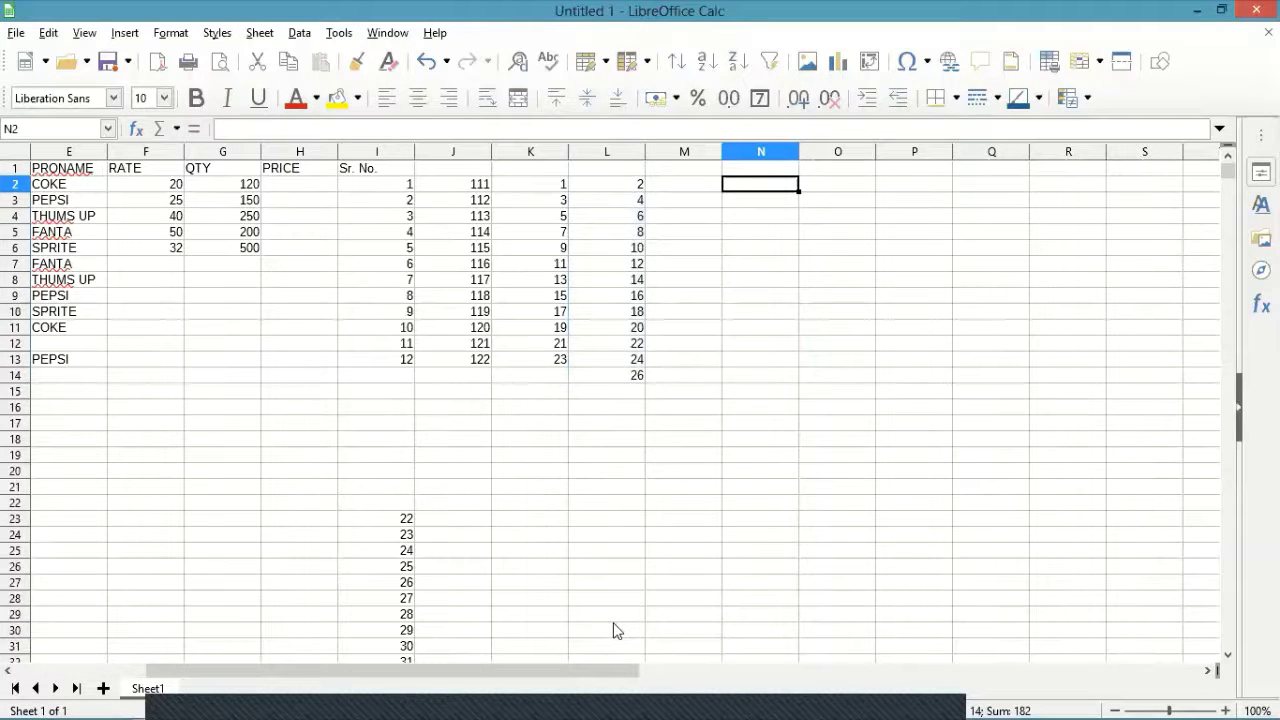
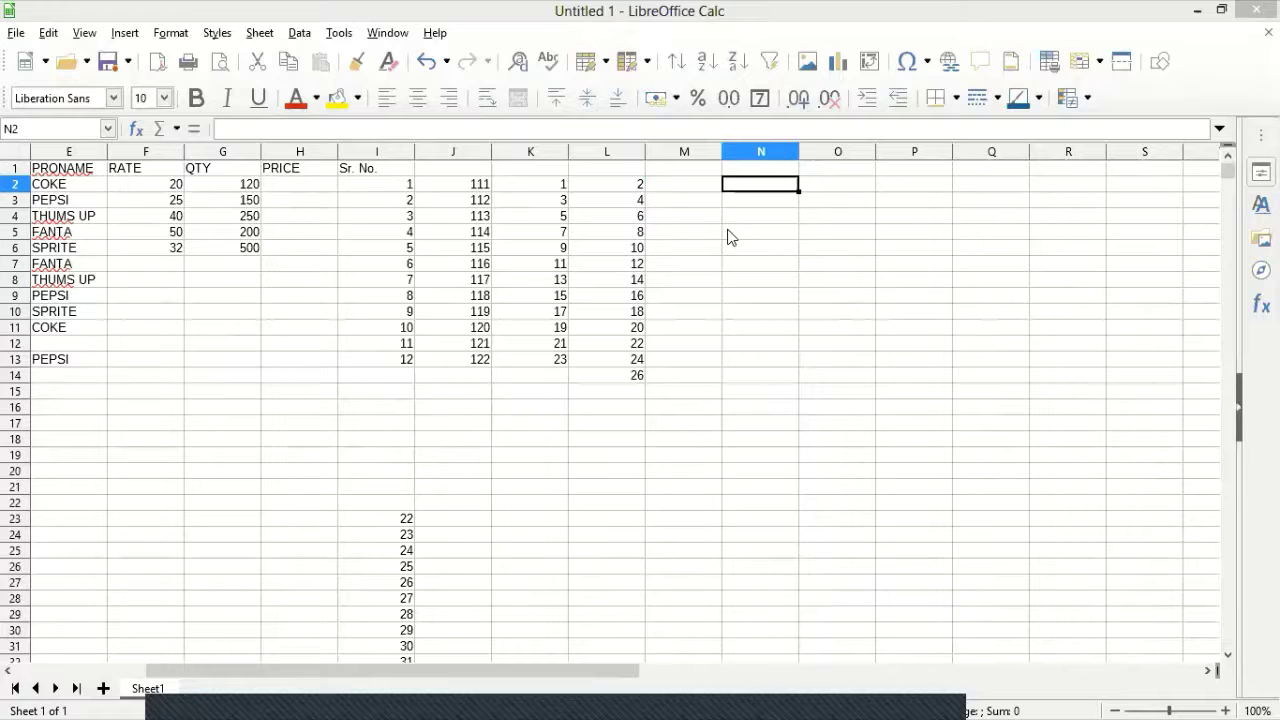
pyautogui.write('89')
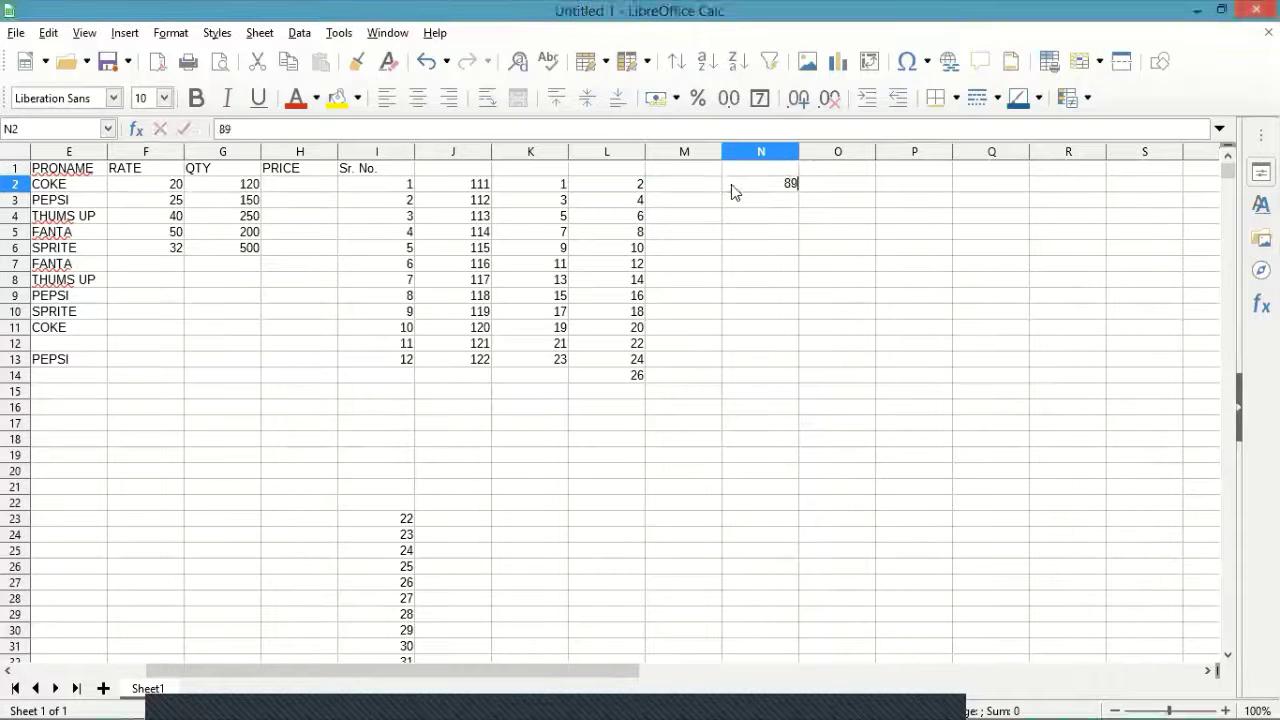
pyautogui.press('Return')
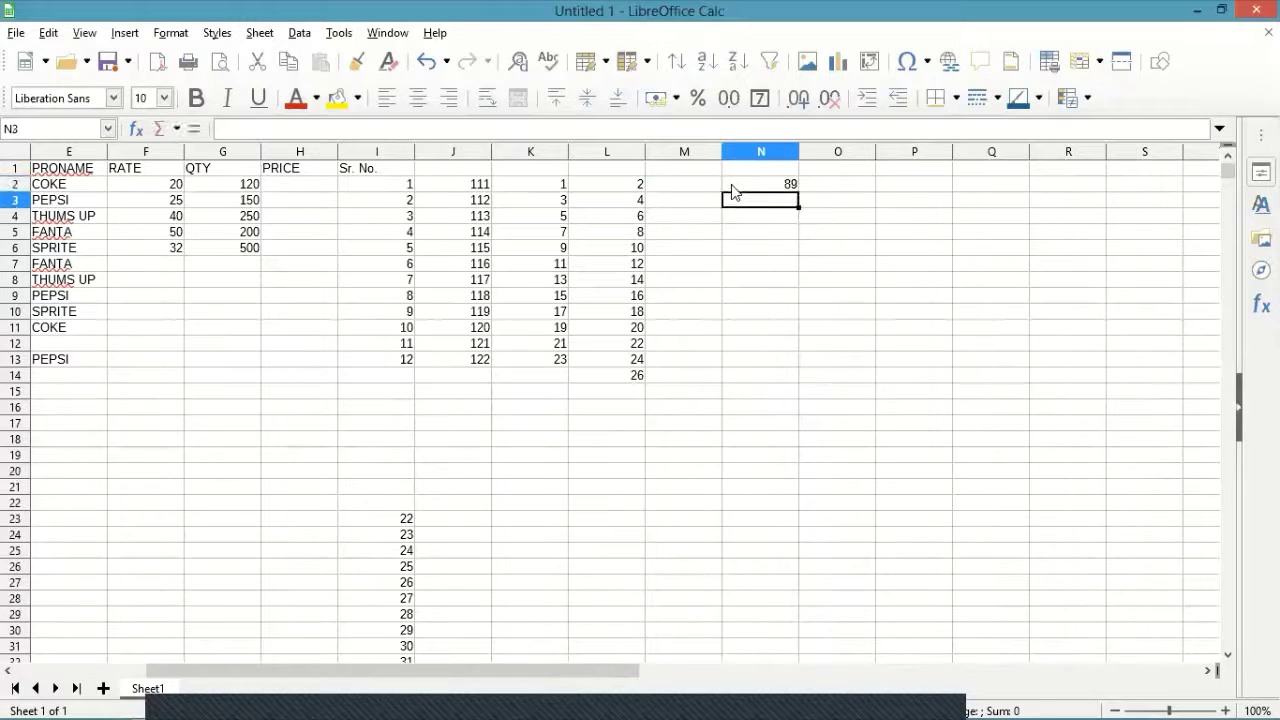
pyautogui.press('Up')
pyautogui.click(751, 205)
pyautogui.write('178')
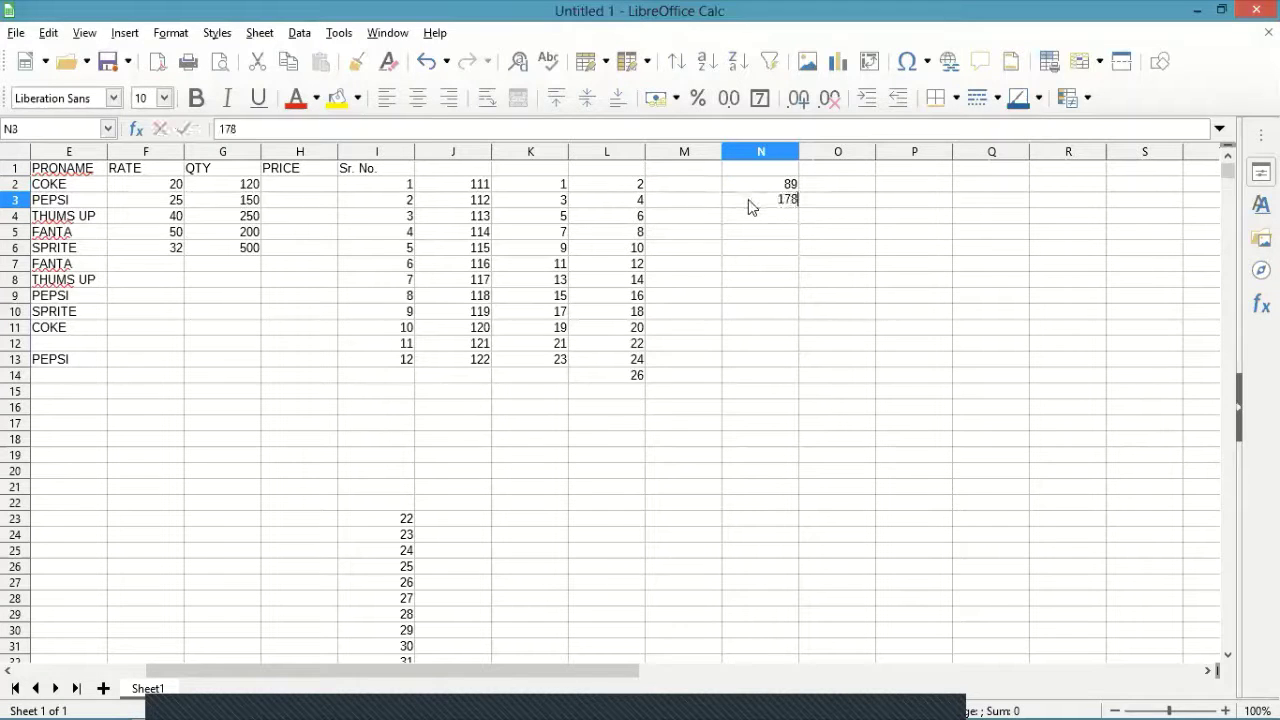
pyautogui.press('Return')
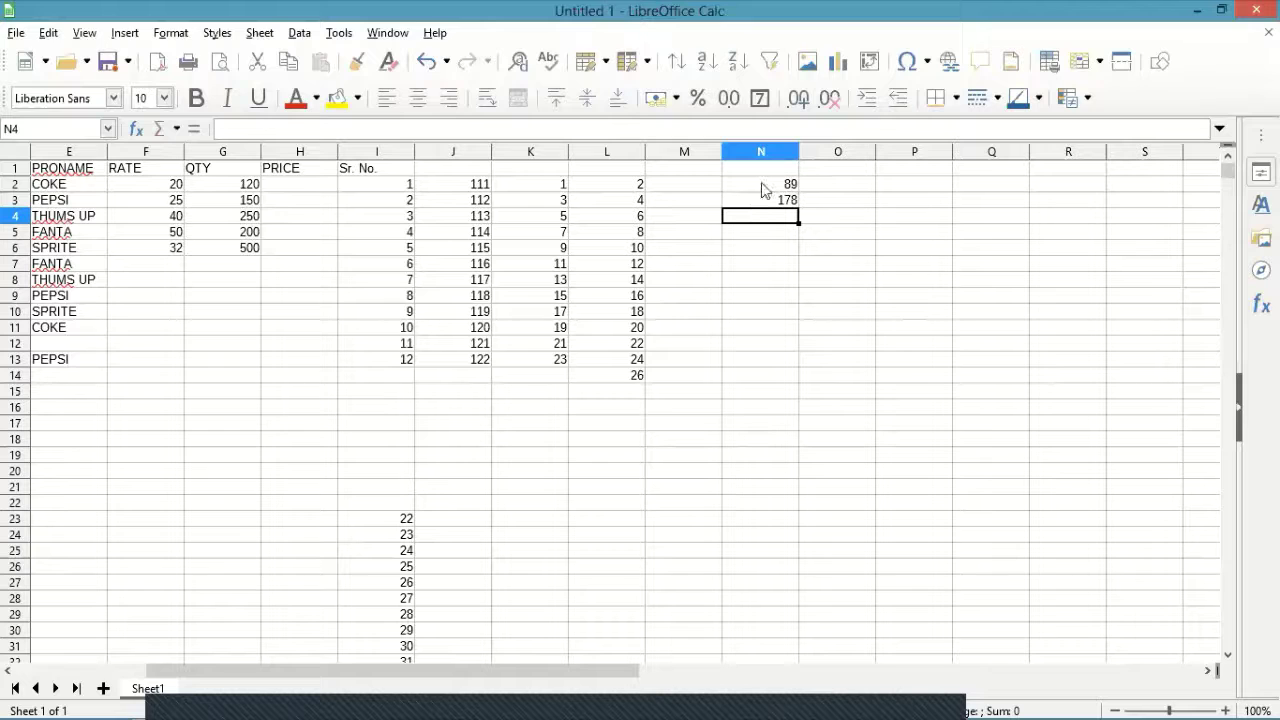
pyautogui.moveTo(761, 184); pyautogui.dragTo(811, 337)
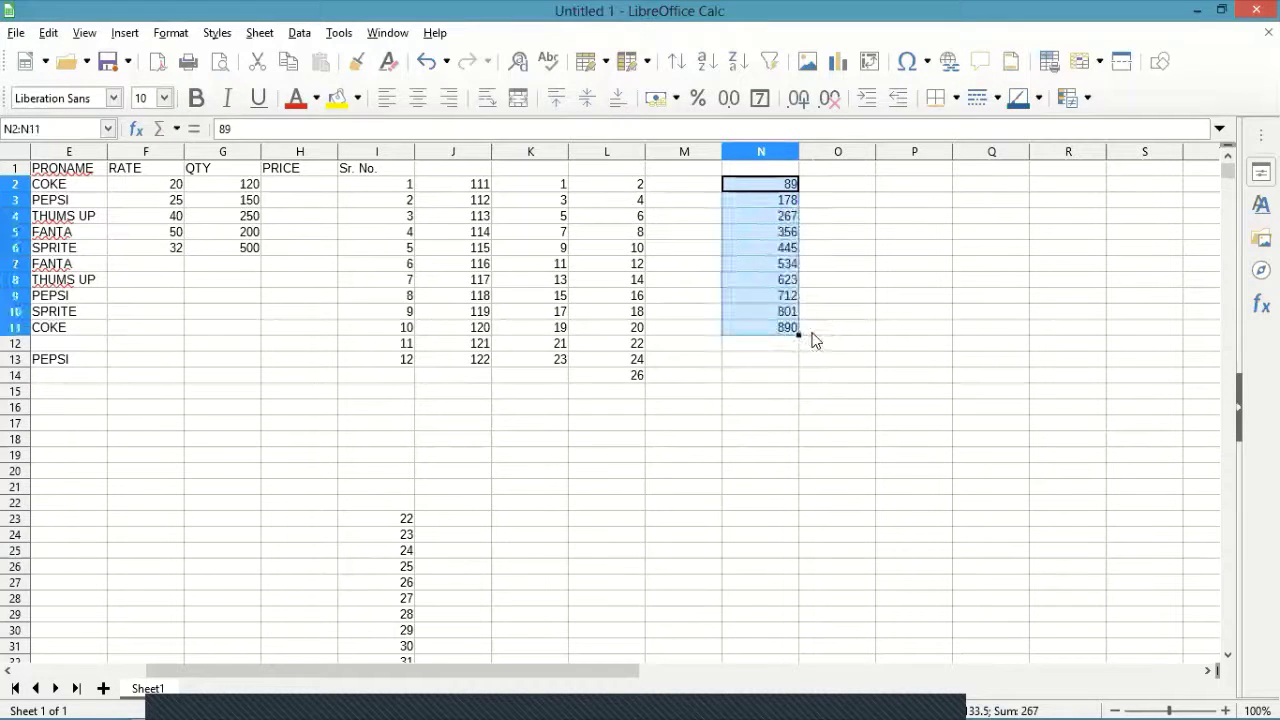
pyautogui.click(867, 300)
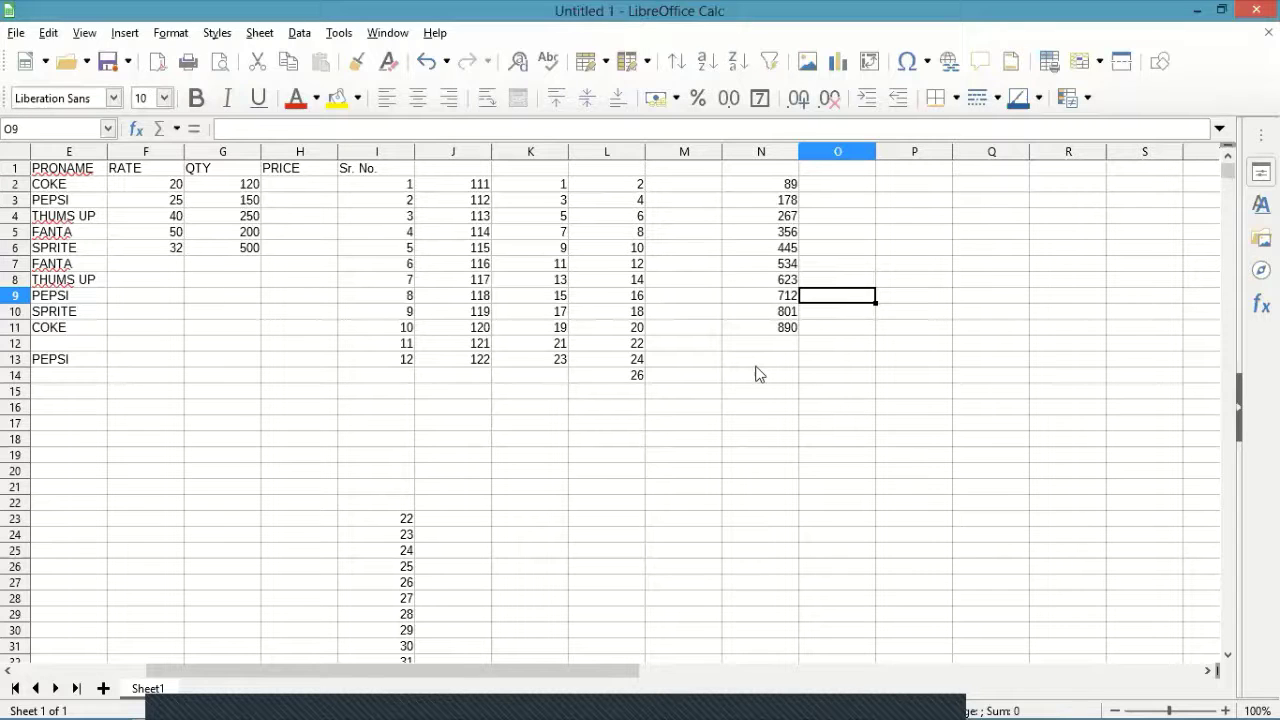
# - Enter MONDAY in cell P2 as the start of a weekday series
pyautogui.click(1210, 671)
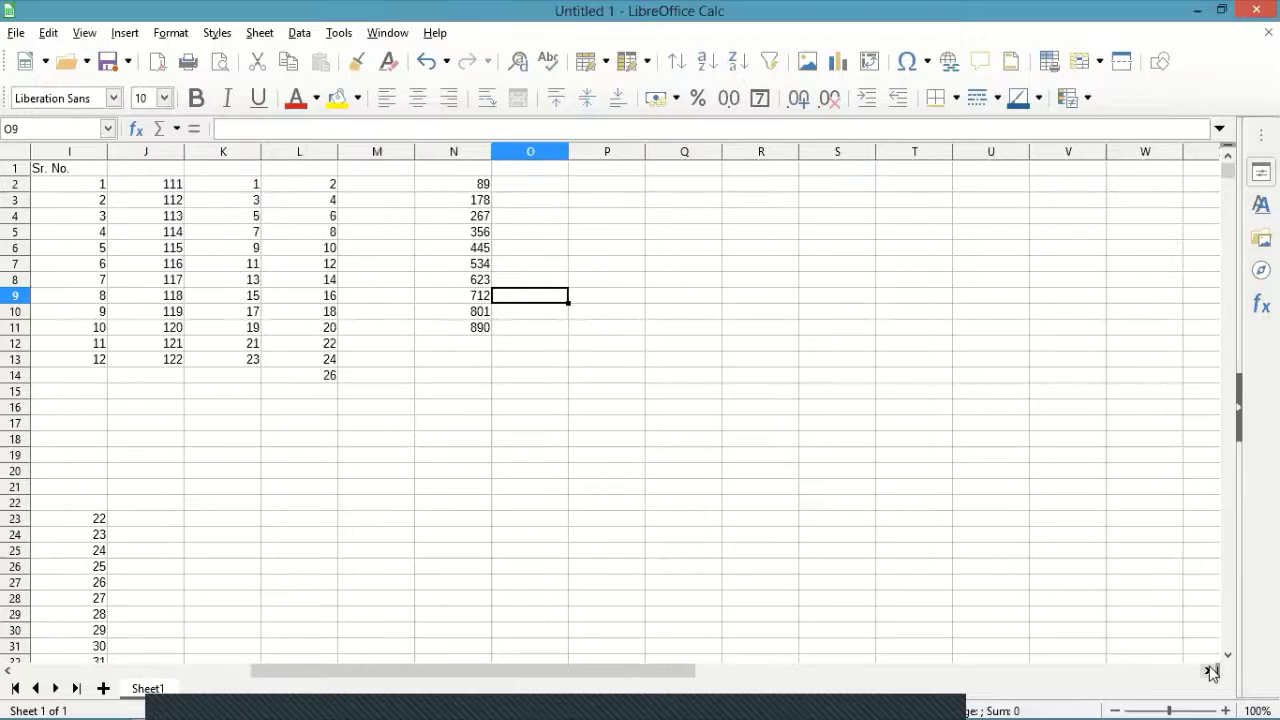
pyautogui.hscroll(1, 780, 320)
pyautogui.press('Right')
pyautogui.press('Up')
pyautogui.press('Up')
pyautogui.press('Up')
pyautogui.press('Up')
pyautogui.press('Up')
pyautogui.press('Up')
pyautogui.press('Up')
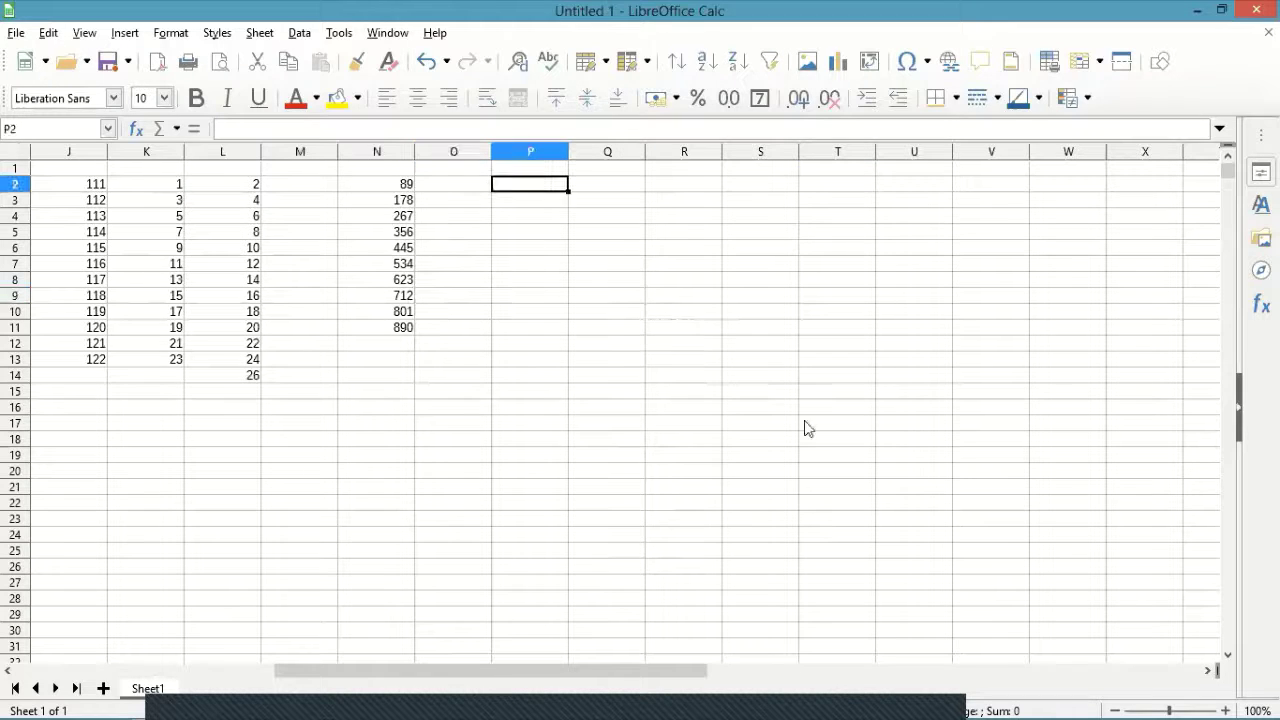
pyautogui.press('F2')
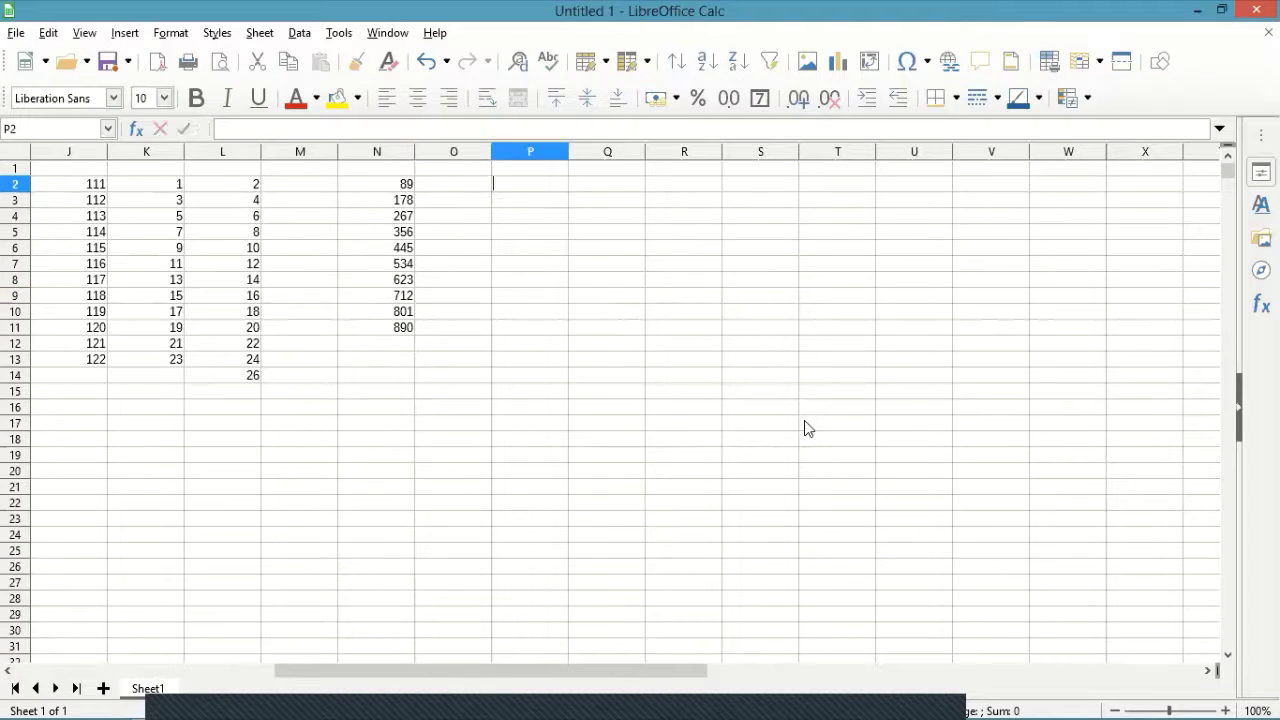
pyautogui.write('MONDAY')
pyautogui.press('Return')
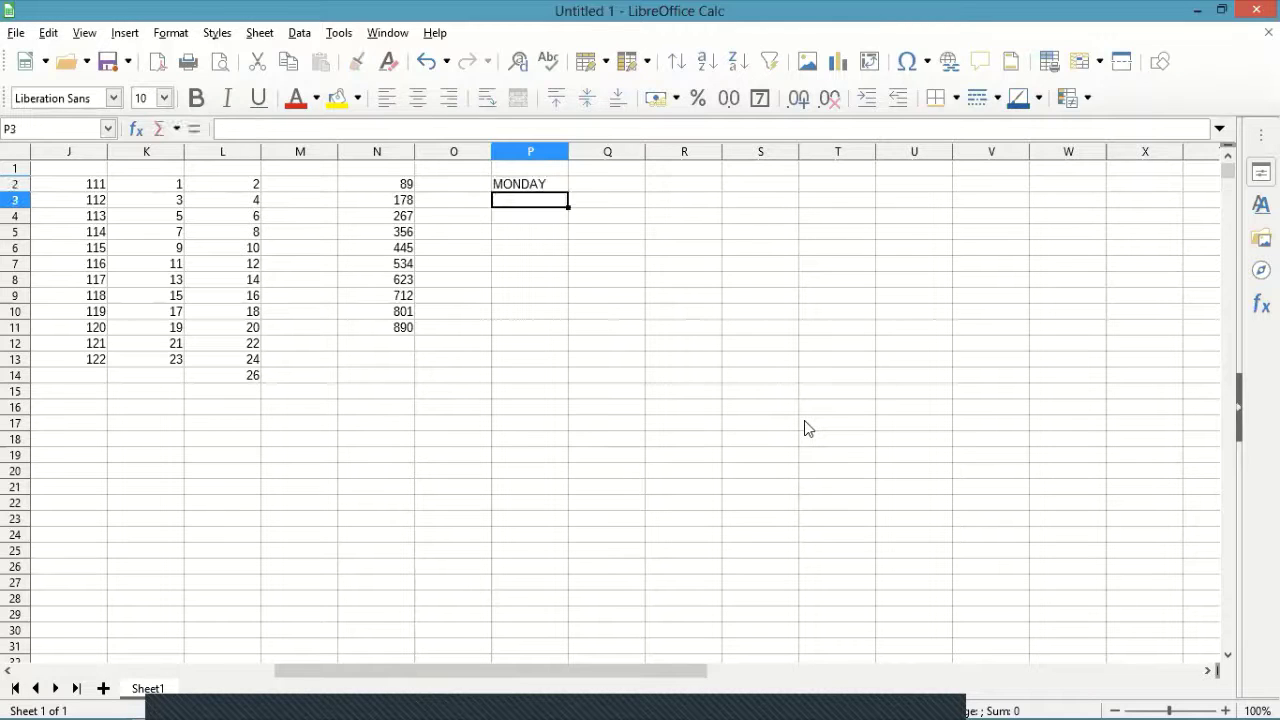
# - Fill the weekday series from P2 down through P16
pyautogui.click(564, 188)
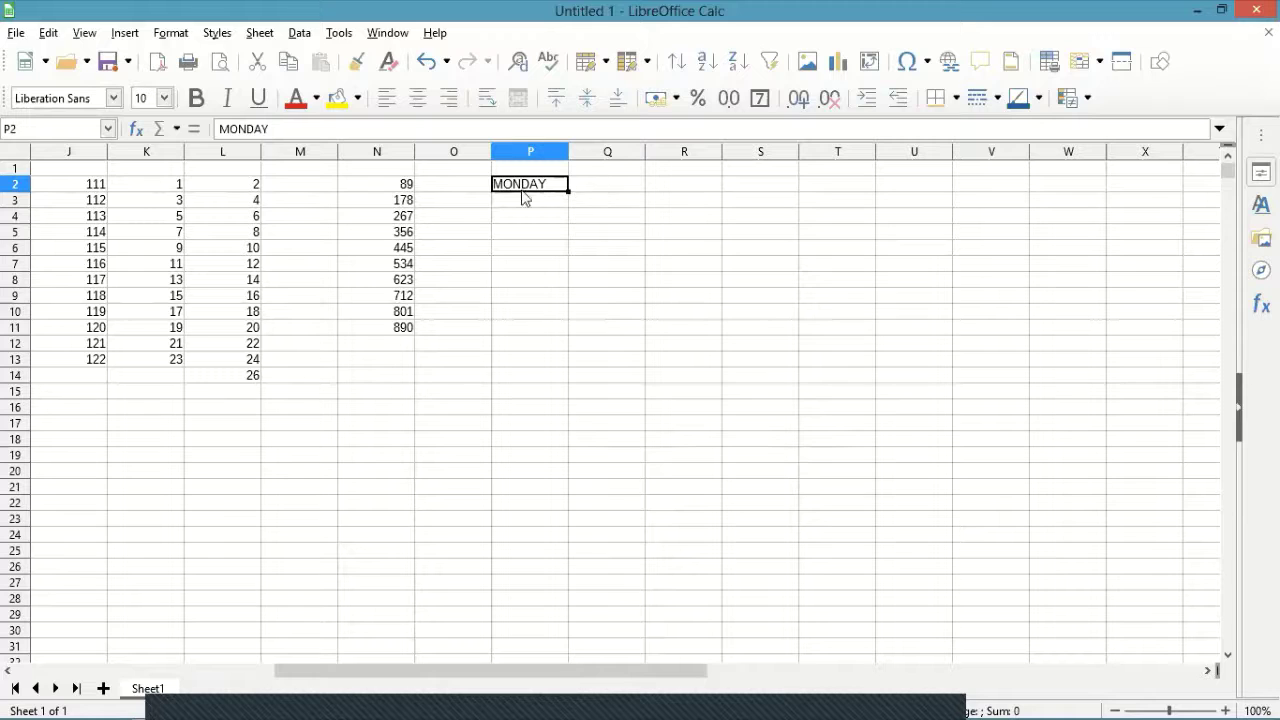
pyautogui.moveTo(569, 191); pyautogui.dragTo(557, 410)
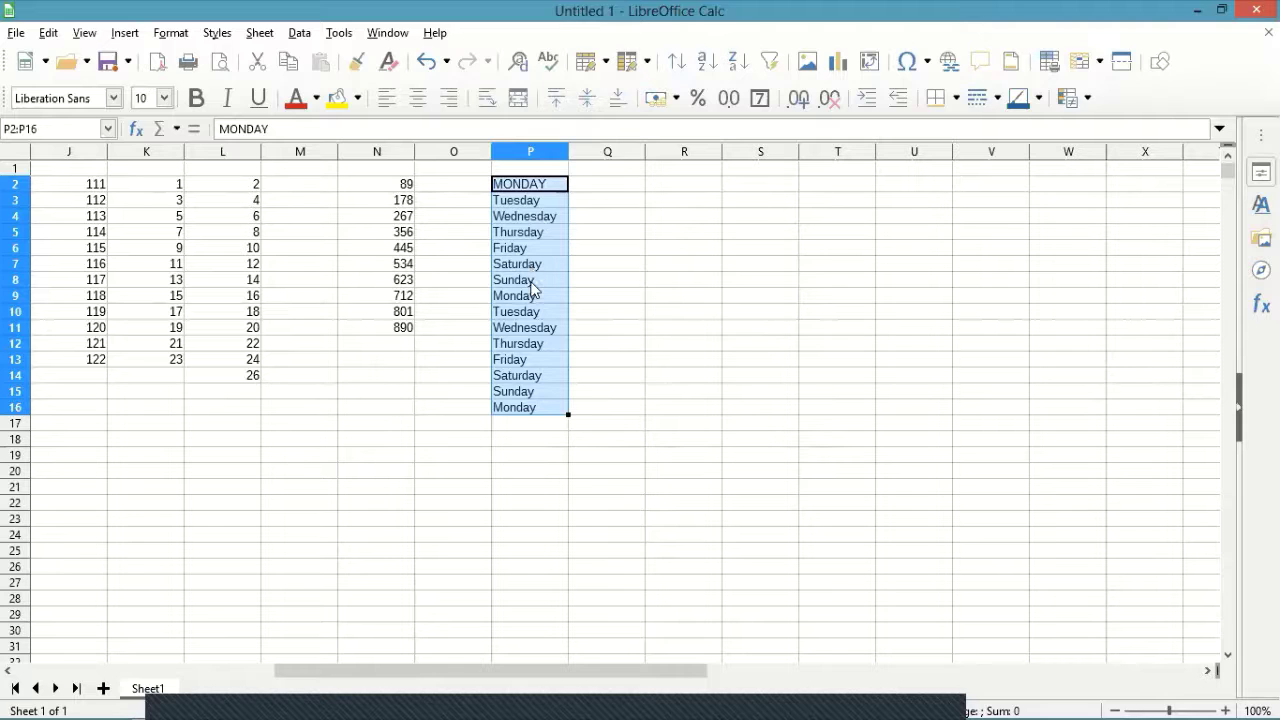
pyautogui.click(633, 383)
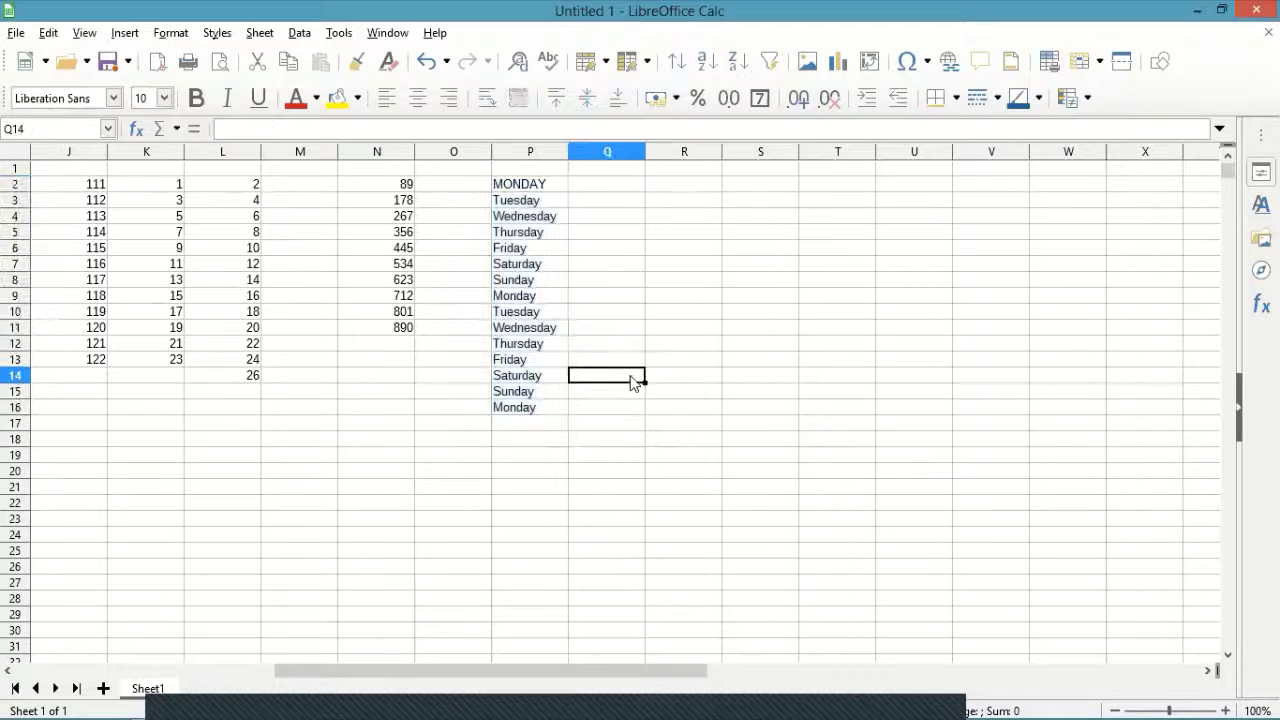
# - Enter January in Q2 and extend the month series down through Q13
pyautogui.click(617, 186)
pyautogui.write('JAN')
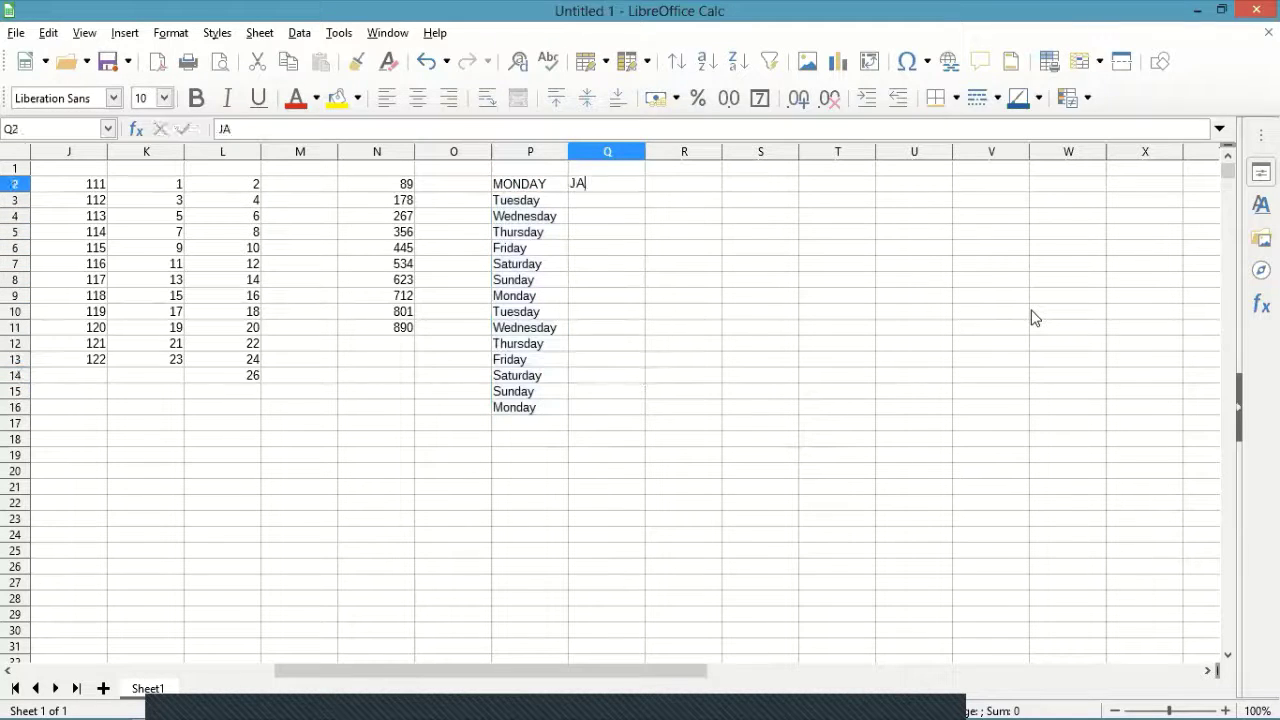
pyautogui.press('BackSpace')
pyautogui.press('BackSpace')
pyautogui.press('BackSpace')
pyautogui.write('January')
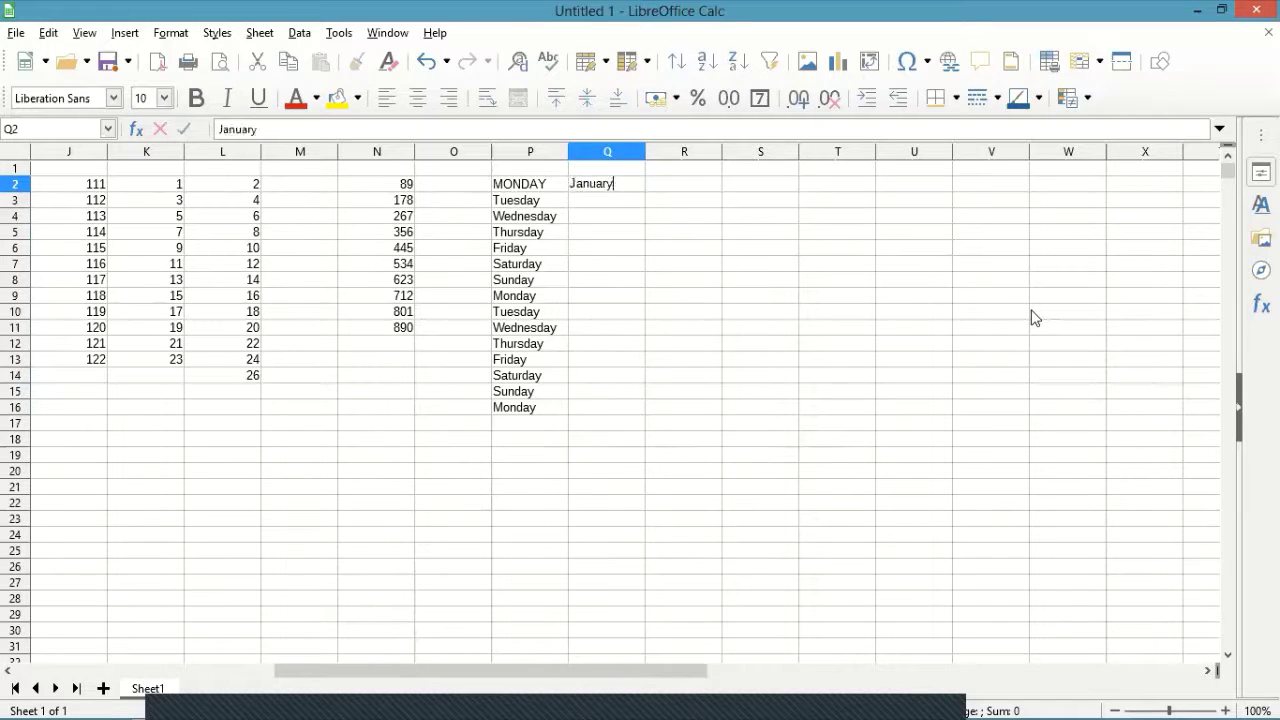
pyautogui.press('Return')
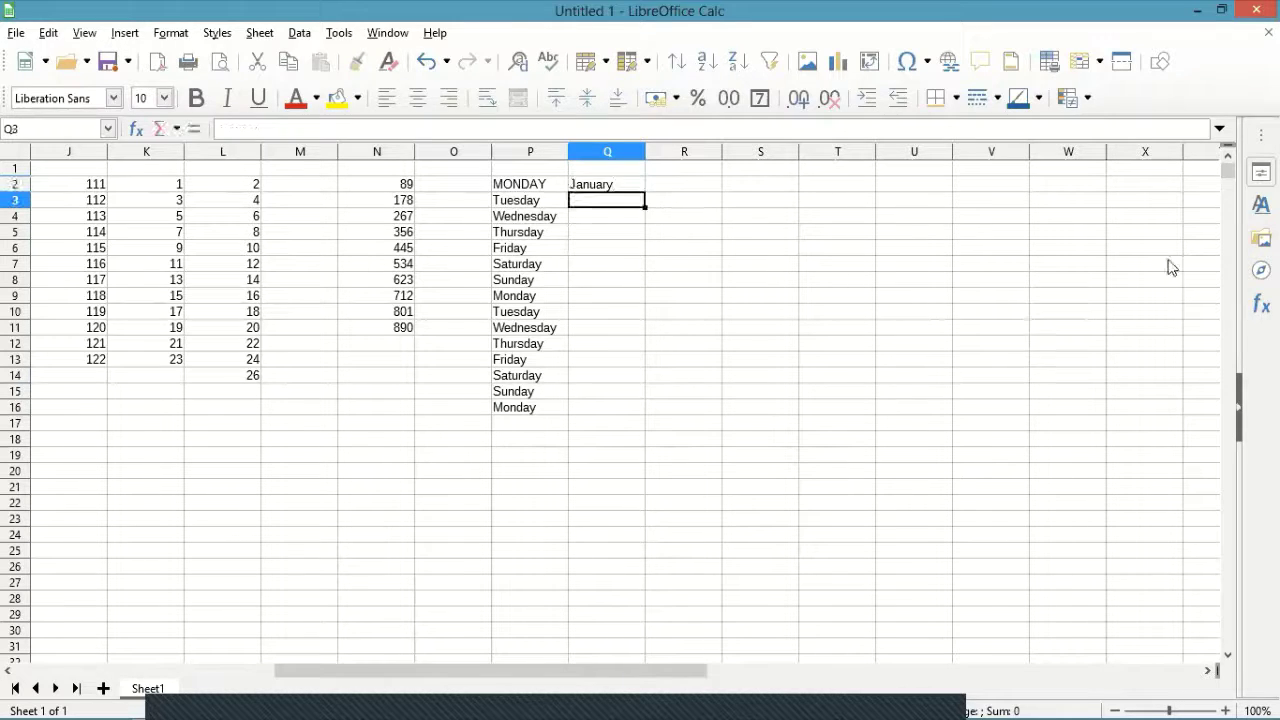
pyautogui.click(642, 189)
pyautogui.moveTo(629, 423); pyautogui.dragTo(638, 367)
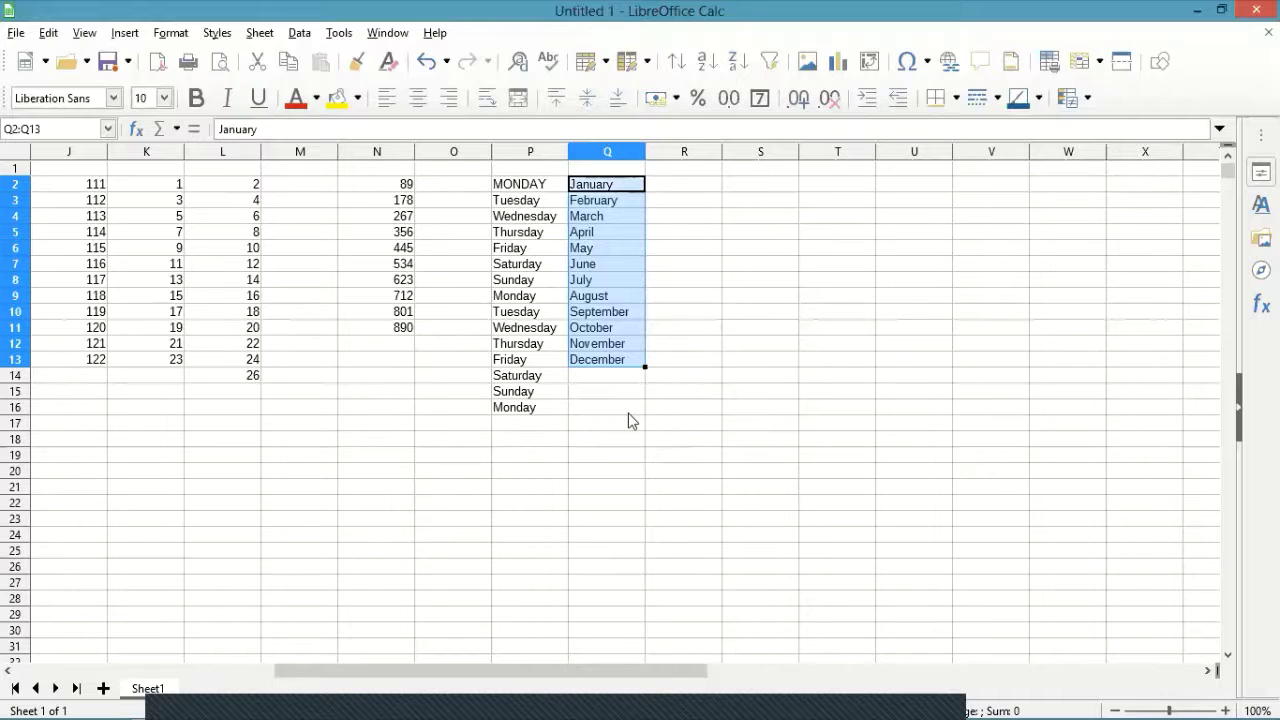
# - Extend the month series from Q2 down through Q16, and repeat the fill from Q2 through Q10
pyautogui.click(629, 189)
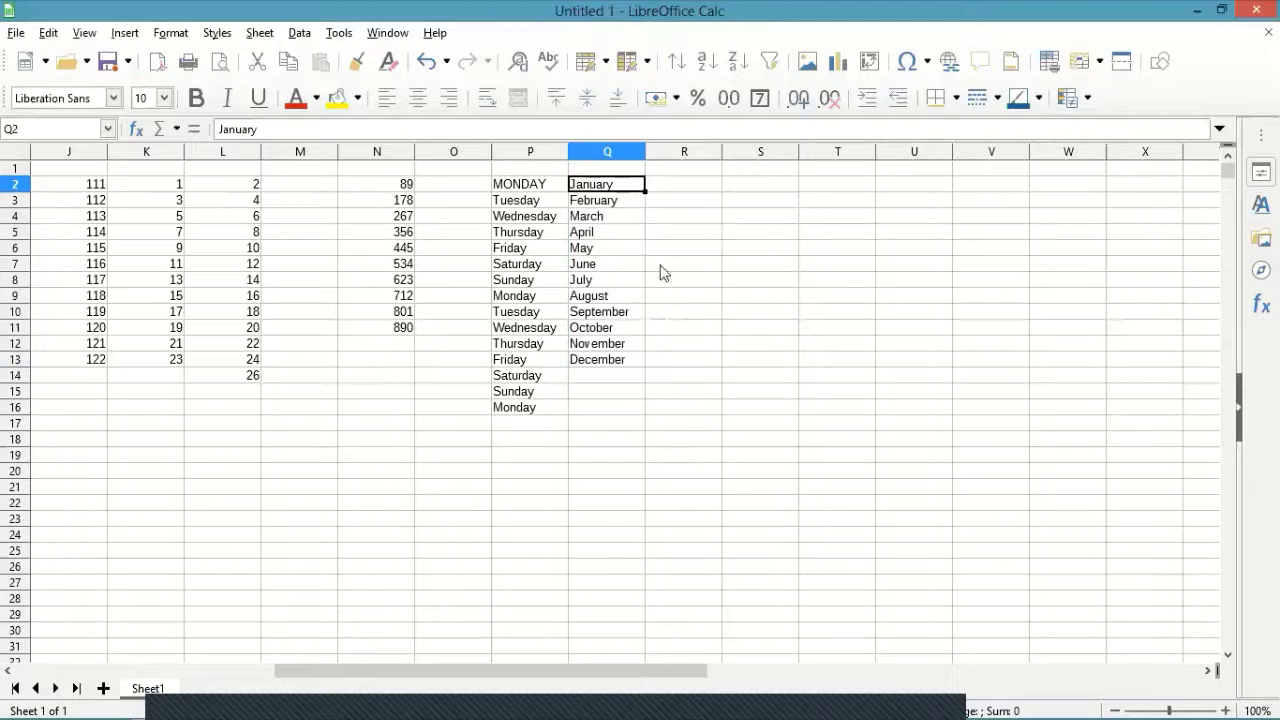
pyautogui.moveTo(643, 189); pyautogui.dragTo(643, 409)
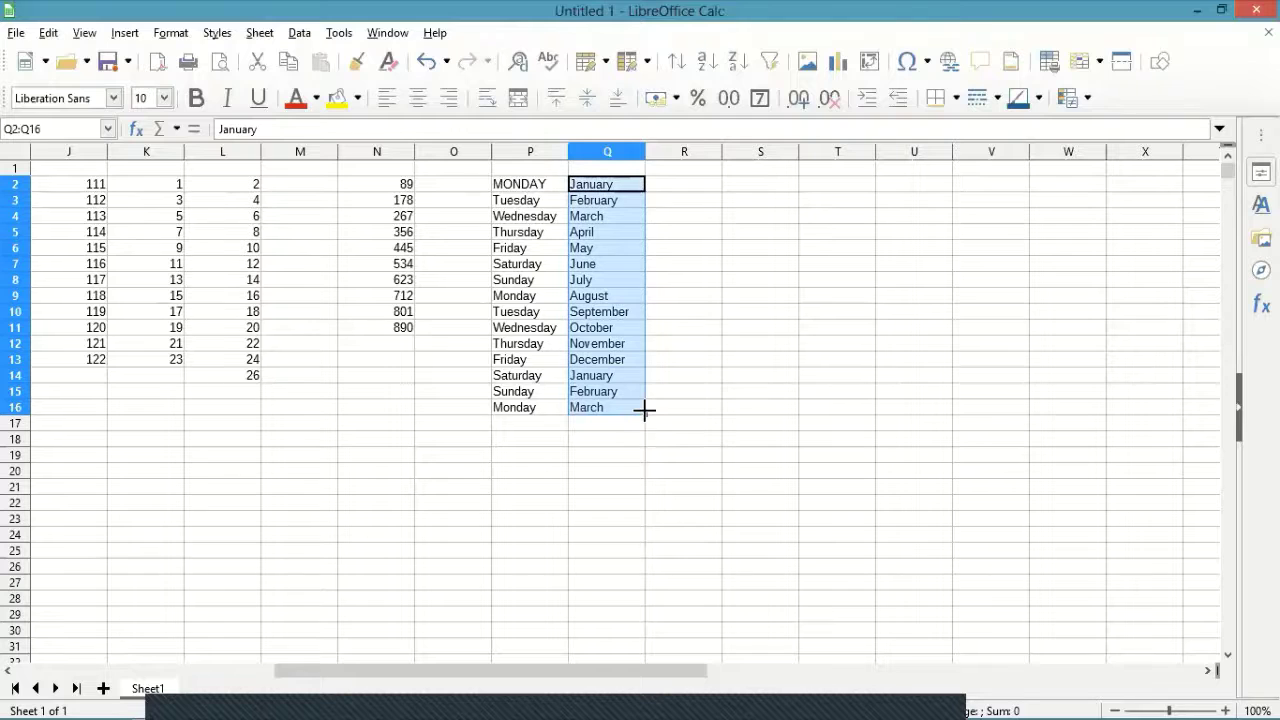
pyautogui.click(640, 189)
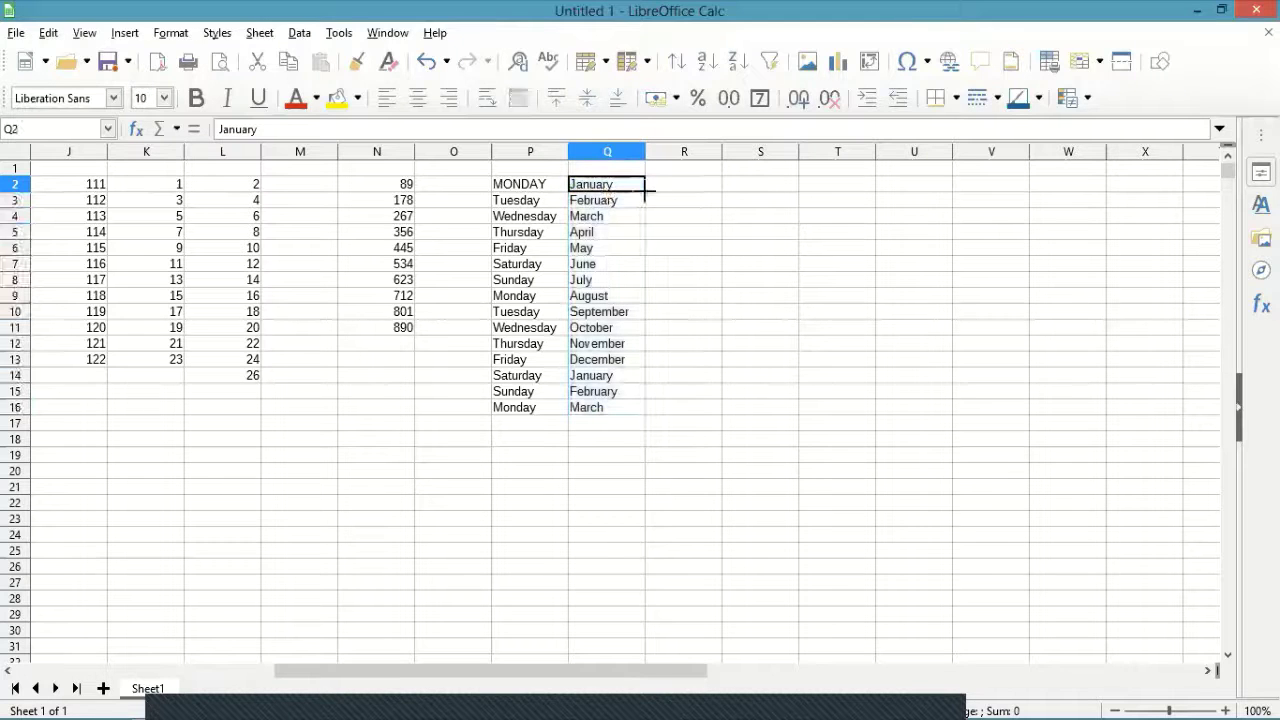
pyautogui.moveTo(645, 191); pyautogui.dragTo(646, 321)
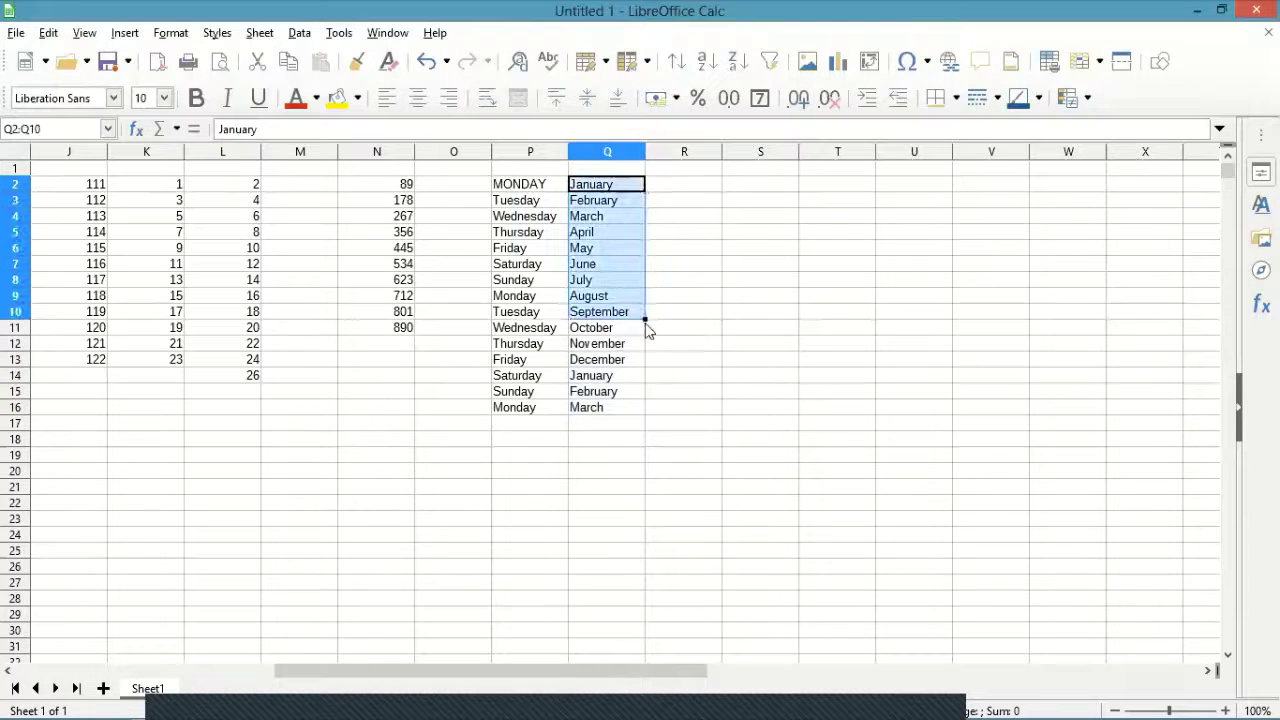
# - Enter January in S2 and copy the same month unchanged down through S12
pyautogui.click(735, 187)
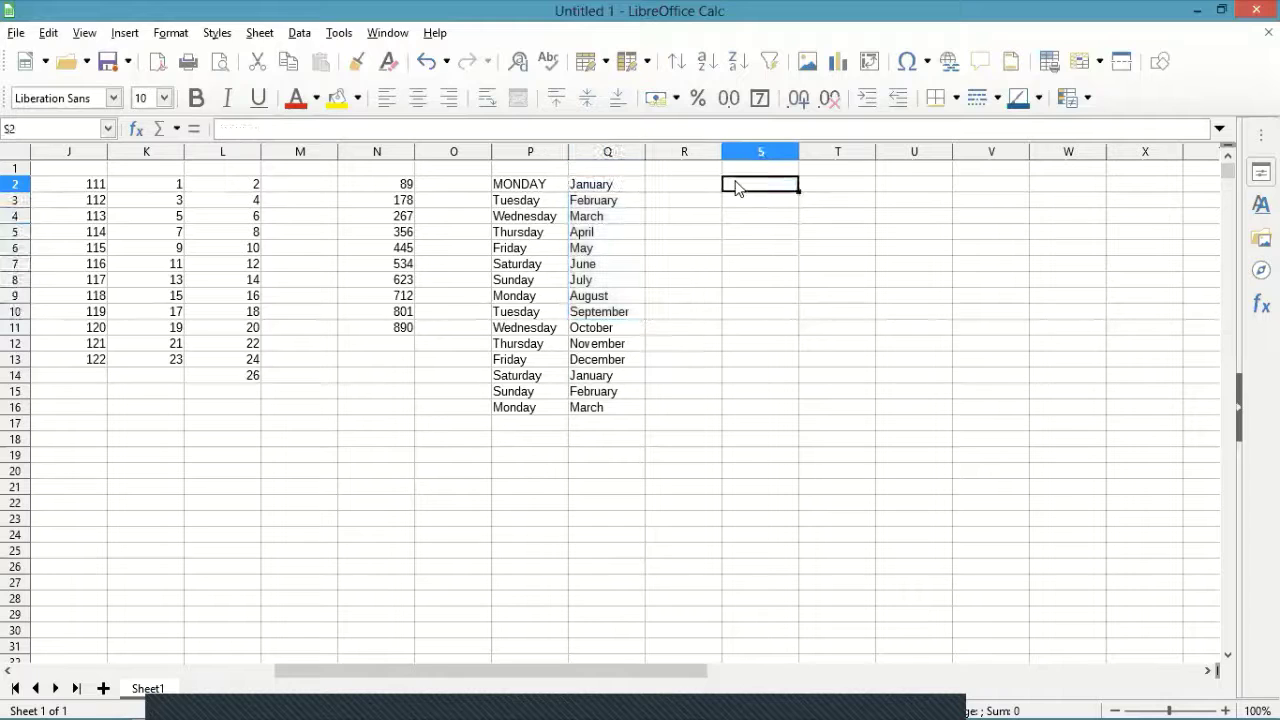
pyautogui.write('j')
pyautogui.press('BackSpace')
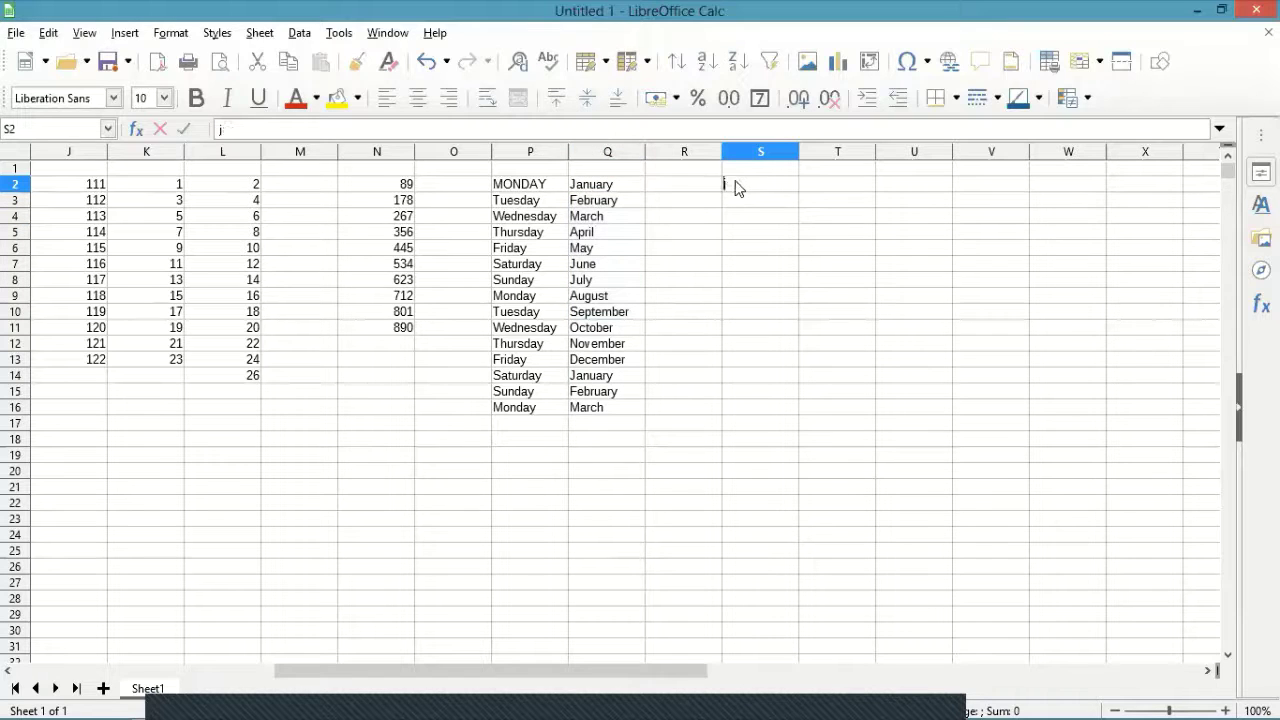
pyautogui.press('BackSpace')
pyautogui.write('January')
pyautogui.press('Return')
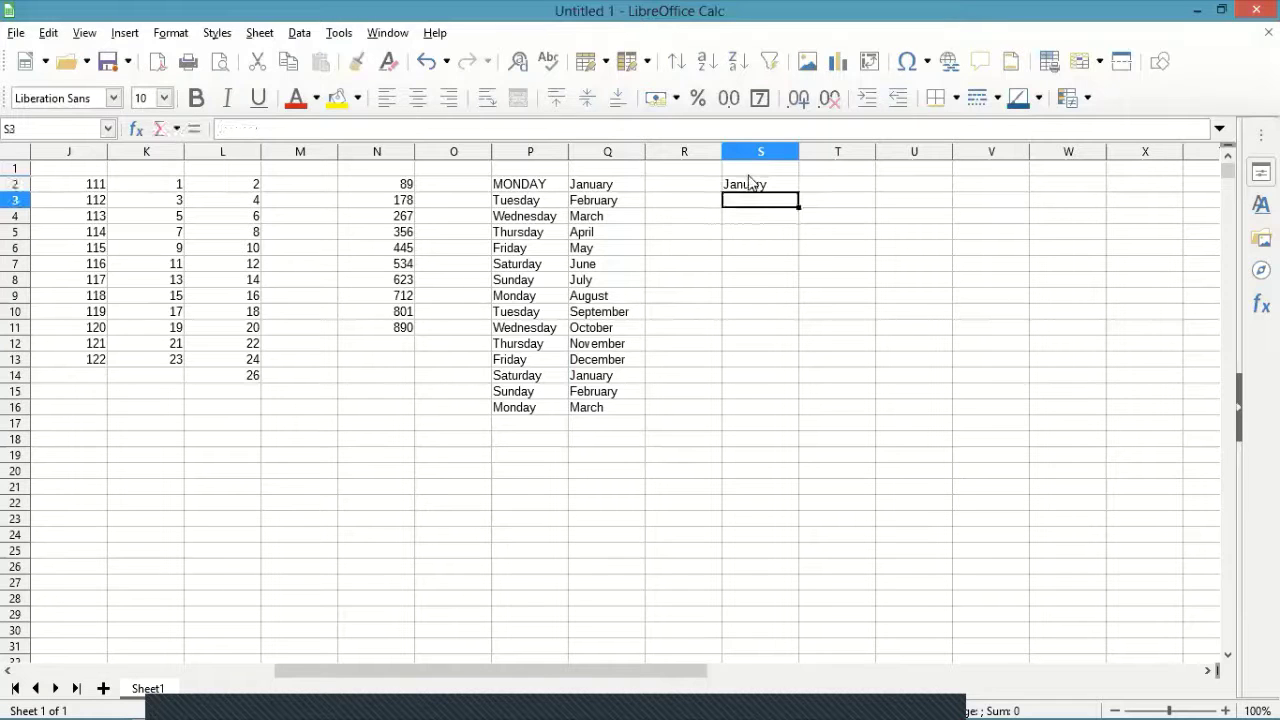
pyautogui.press('Up')
pyautogui.moveTo(798, 190); pyautogui.dragTo(805, 365)
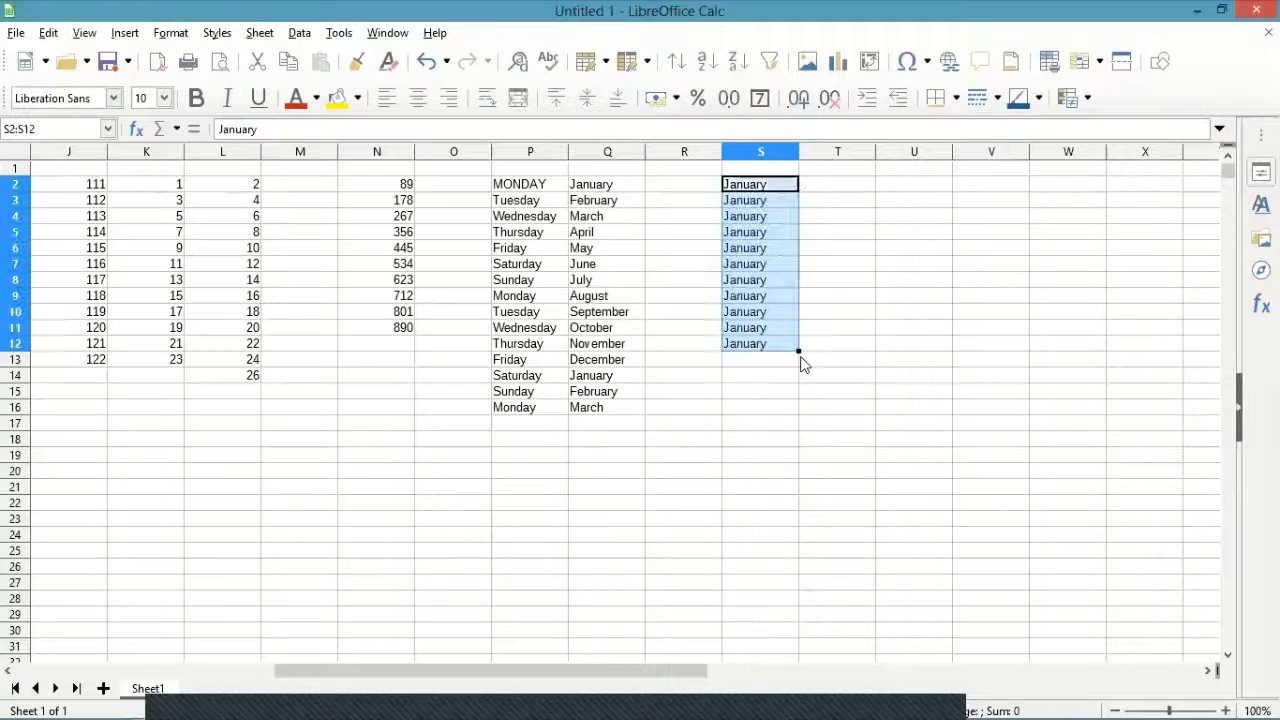
pyautogui.click(630, 207)
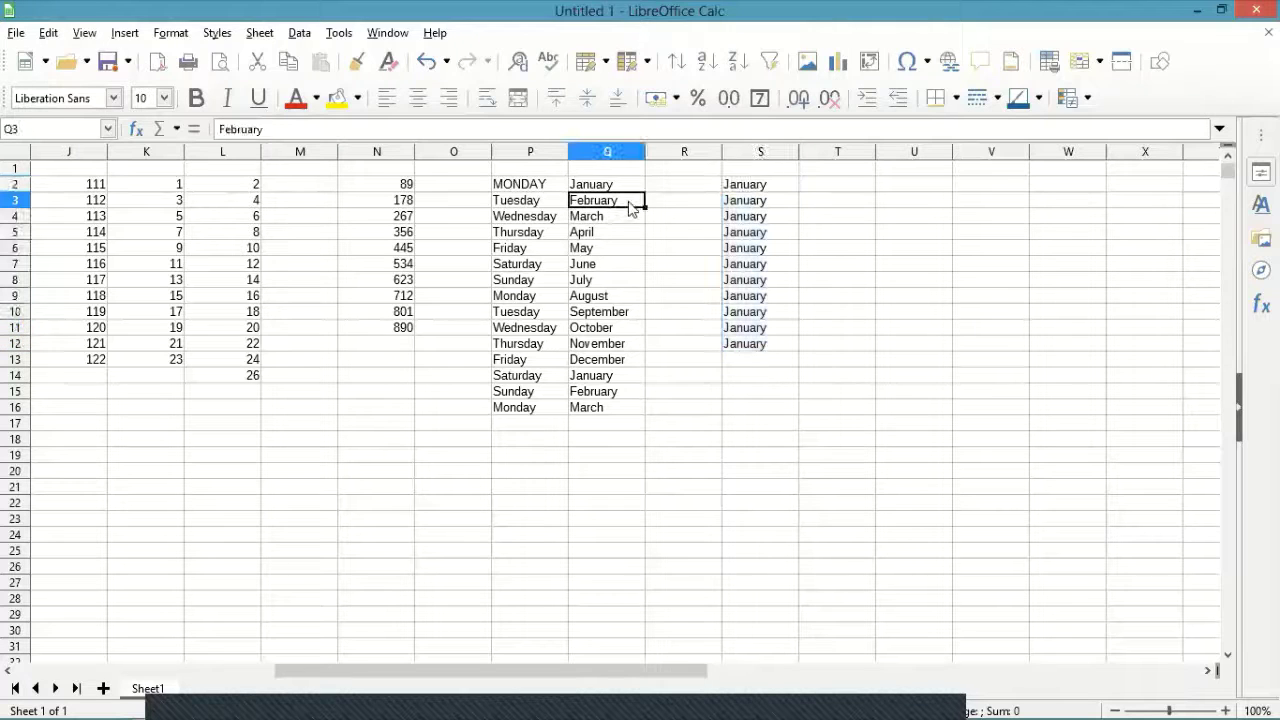
pyautogui.click(731, 235)
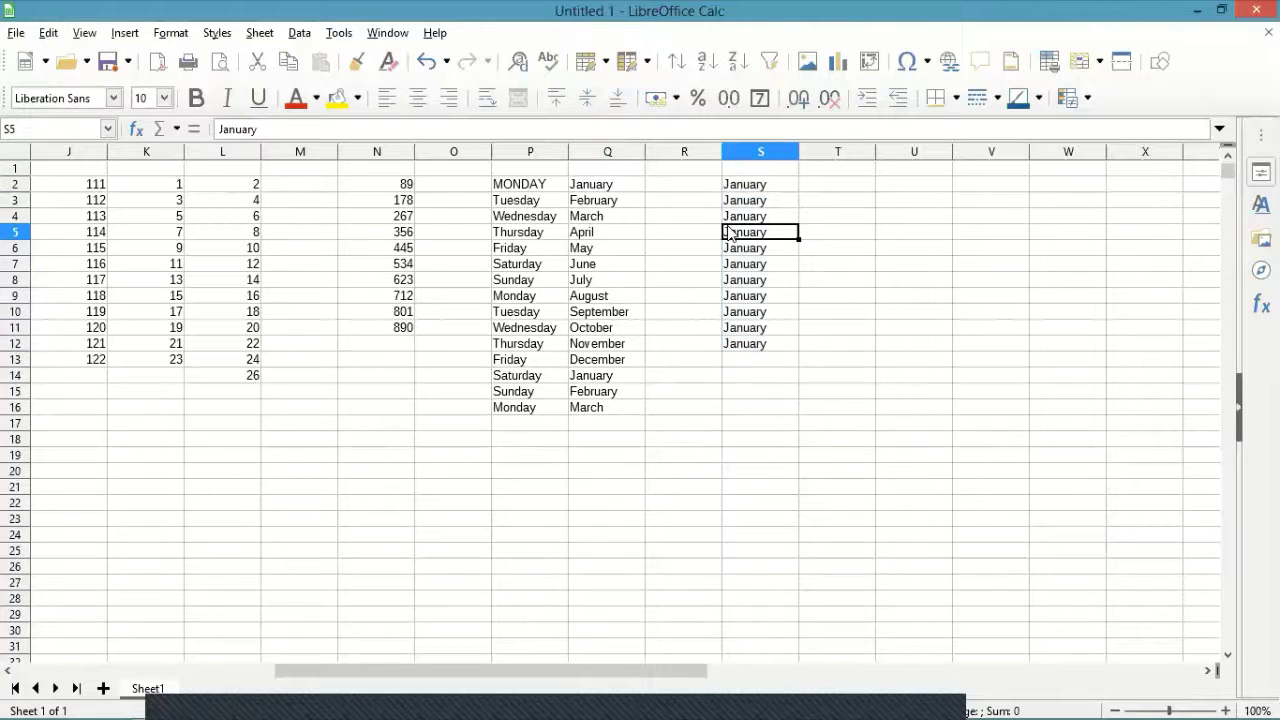
pyautogui.click(630, 208)
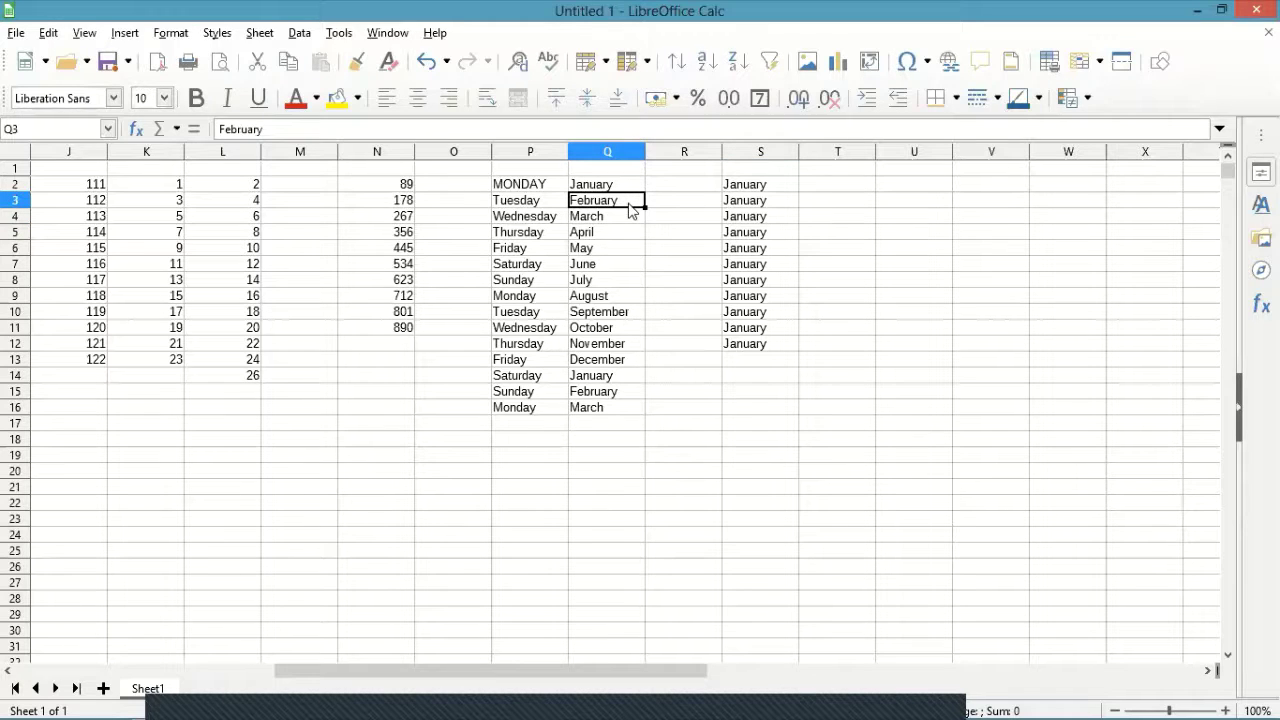
pyautogui.click(755, 188)
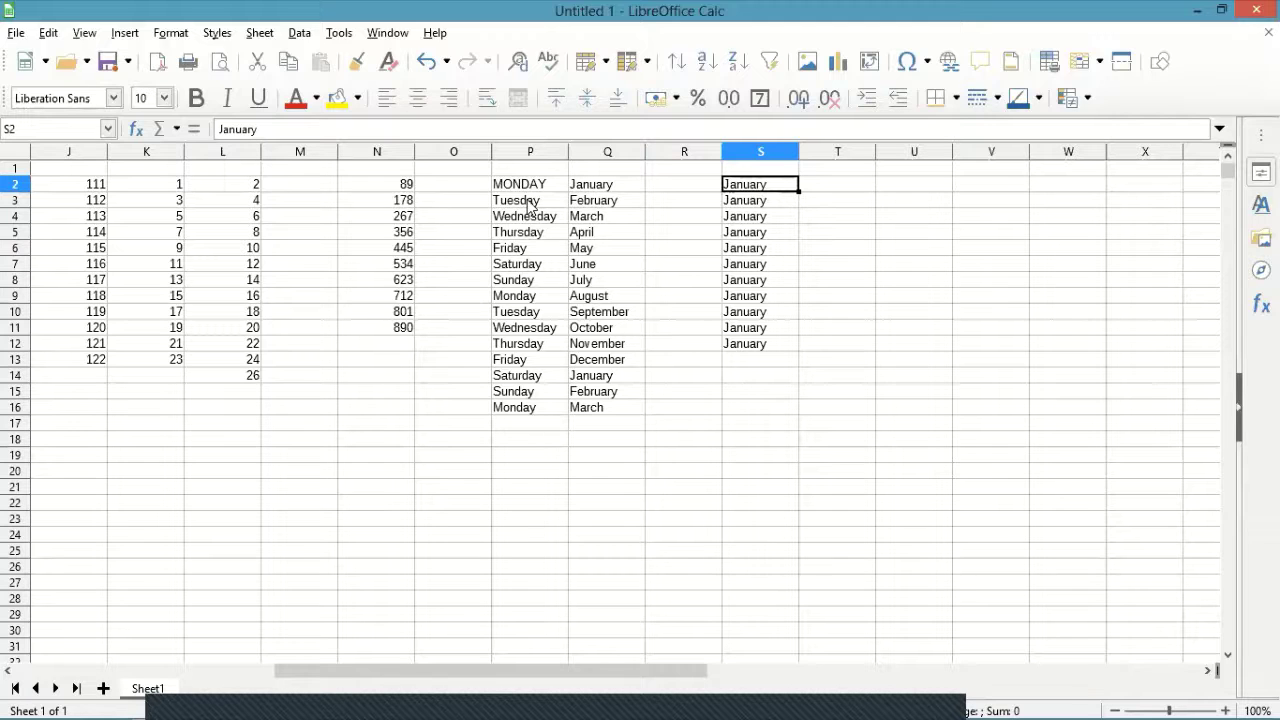
# - Enter the date 01/01/2020 in cell W1, in the empty columns beyond the month lists
pyautogui.click(1210, 678)
pyautogui.click(1210, 678)
pyautogui.click(1210, 678)
pyautogui.click(1210, 678)
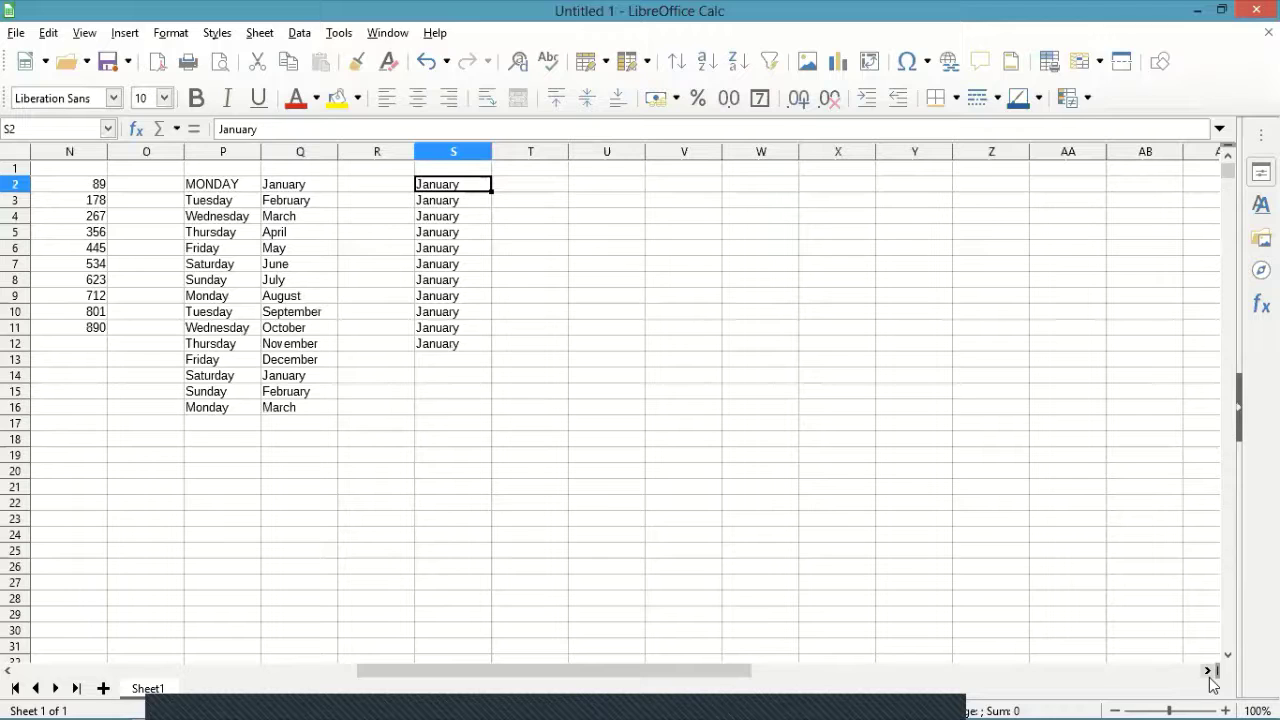
pyautogui.click(557, 189)
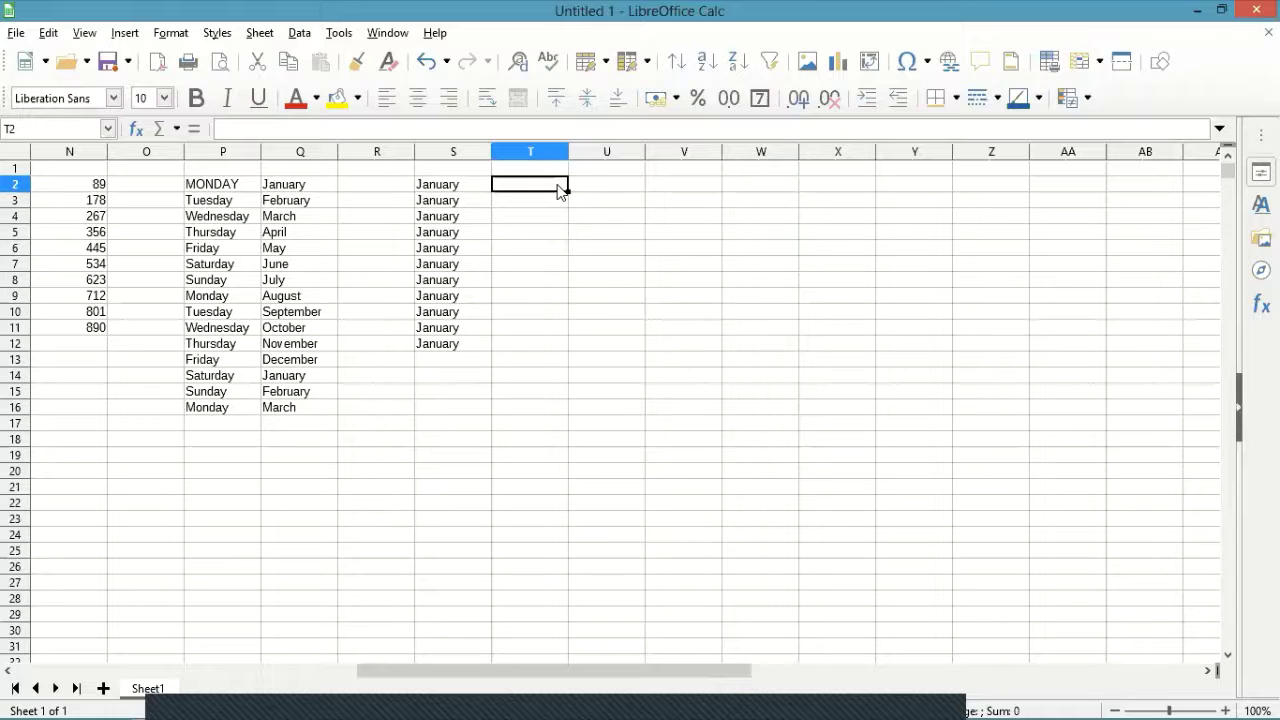
pyautogui.press('Right')
pyautogui.press('Right')
pyautogui.press('Right')
pyautogui.press('Right')
pyautogui.press('Right')
pyautogui.press('Right')
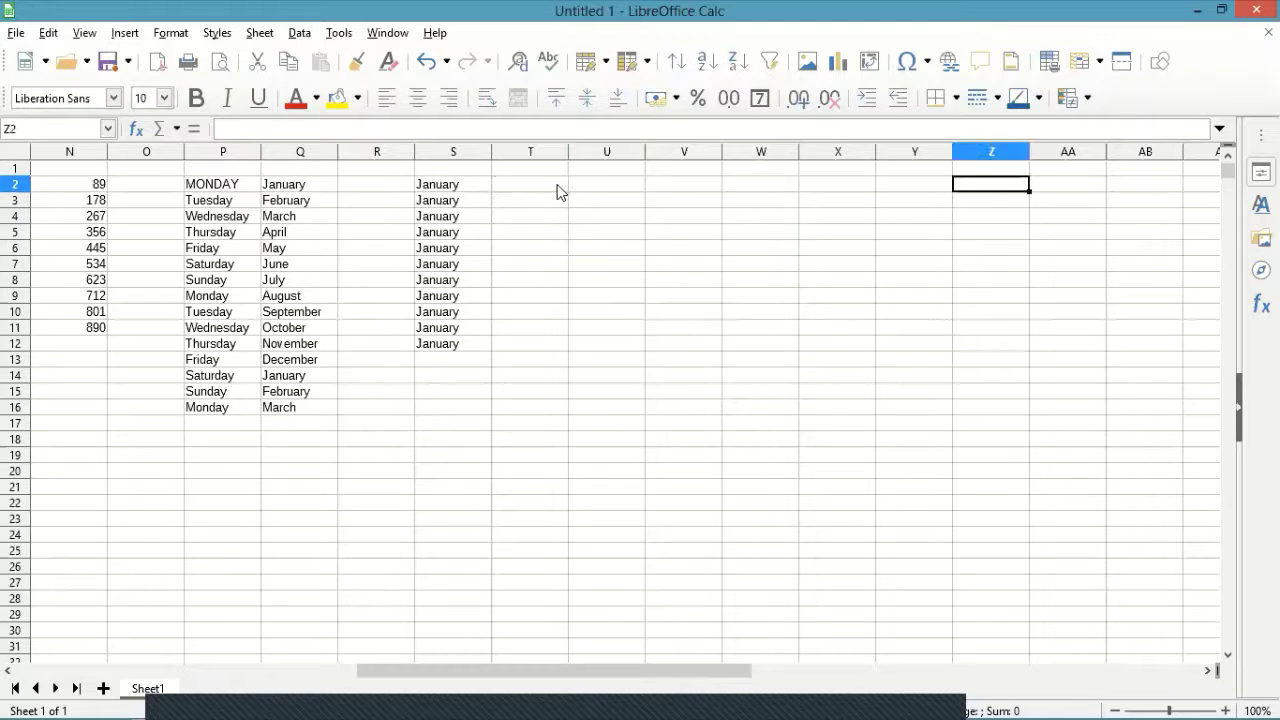
pyautogui.press('Right')
pyautogui.press('Right')
pyautogui.press('Right')
pyautogui.press('Right')
pyautogui.press('Right')
pyautogui.press('Right')
pyautogui.press('Right')
pyautogui.press('Right')
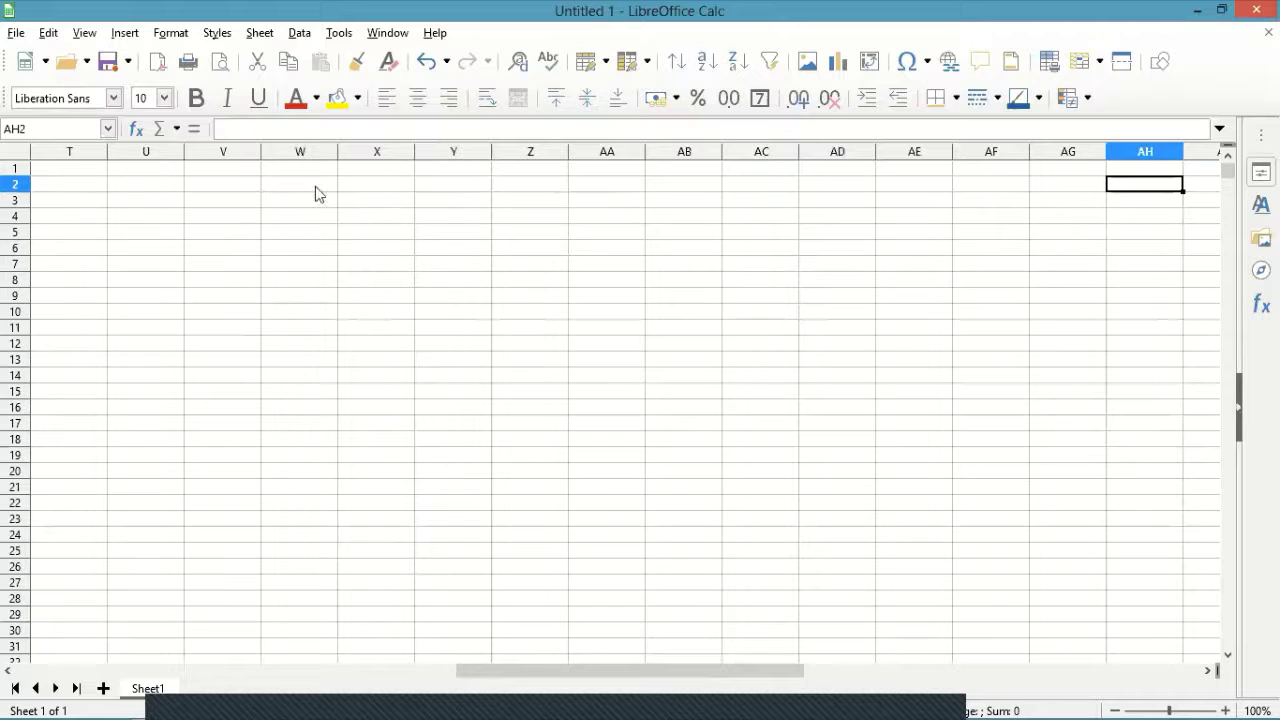
pyautogui.press('Left')
pyautogui.press('Left')
pyautogui.press('Left')
pyautogui.press('Left')
pyautogui.press('Left')
pyautogui.press('Left')
pyautogui.press('Left')
pyautogui.press('Left')
pyautogui.press('Left')
pyautogui.press('Left')
pyautogui.press('Left')
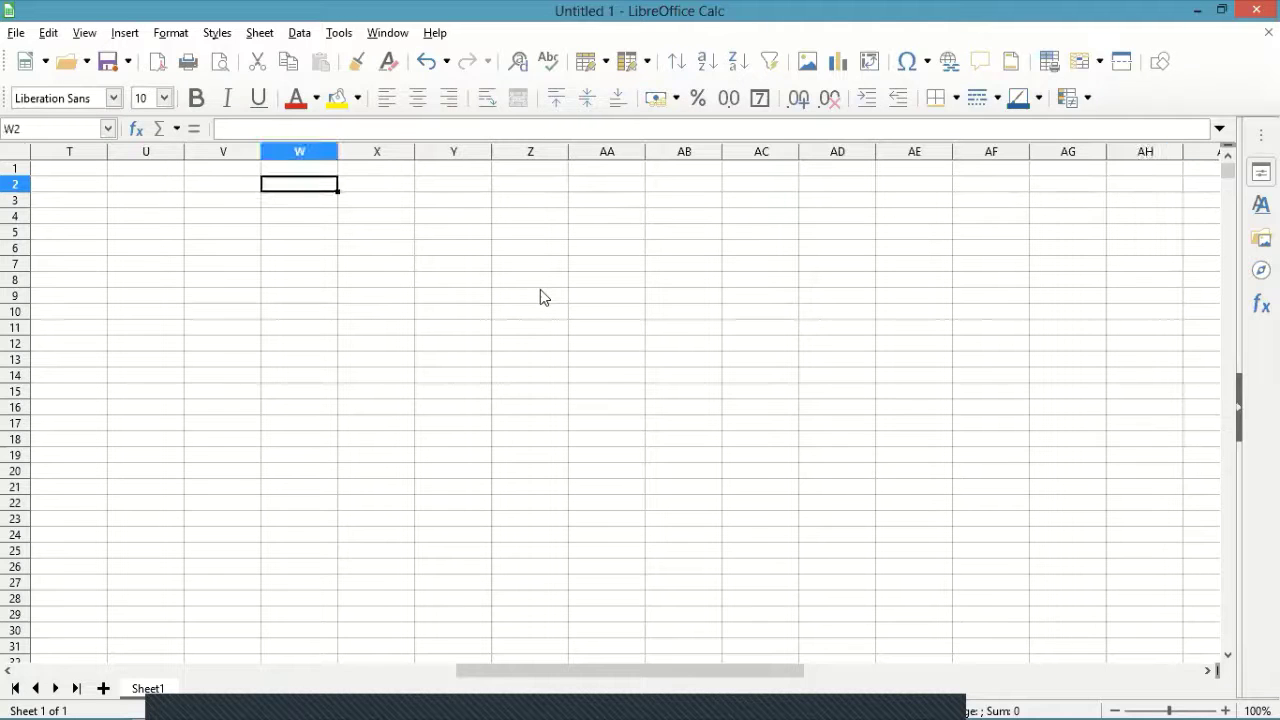
pyautogui.press('Up')
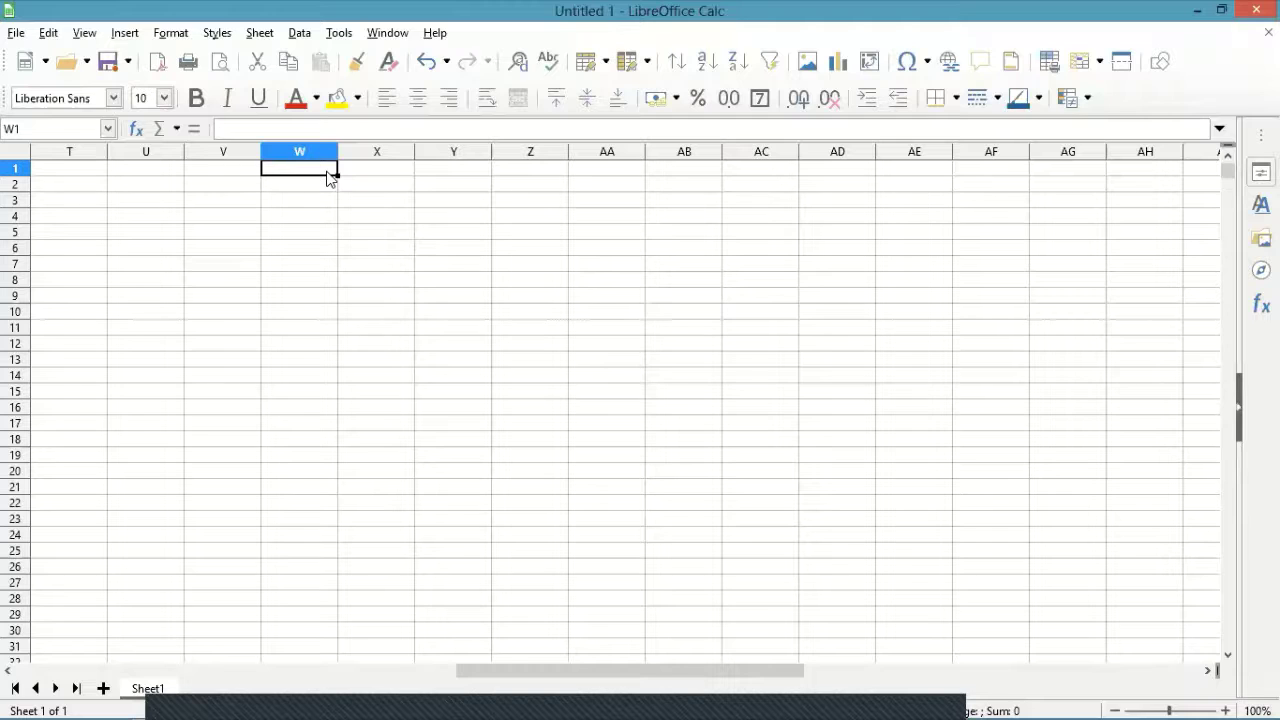
pyautogui.write('01/01')
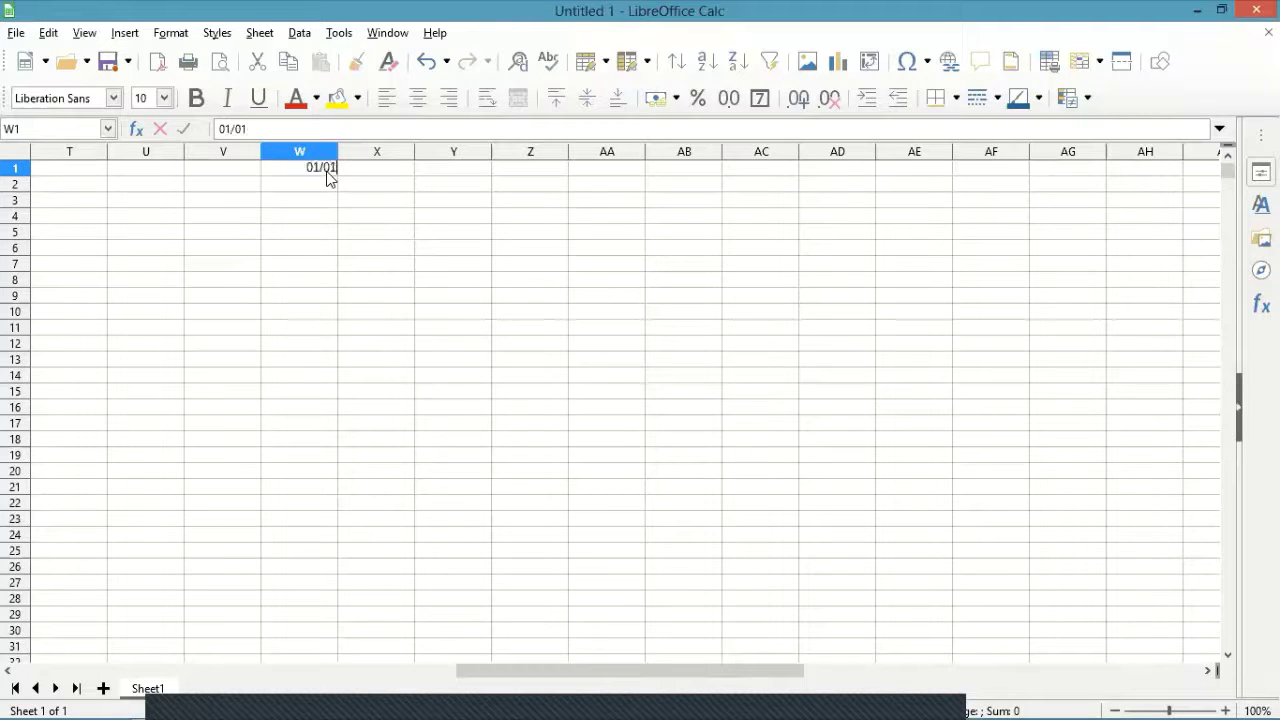
pyautogui.write('/2020')
pyautogui.press('Return')
pyautogui.press('Down')
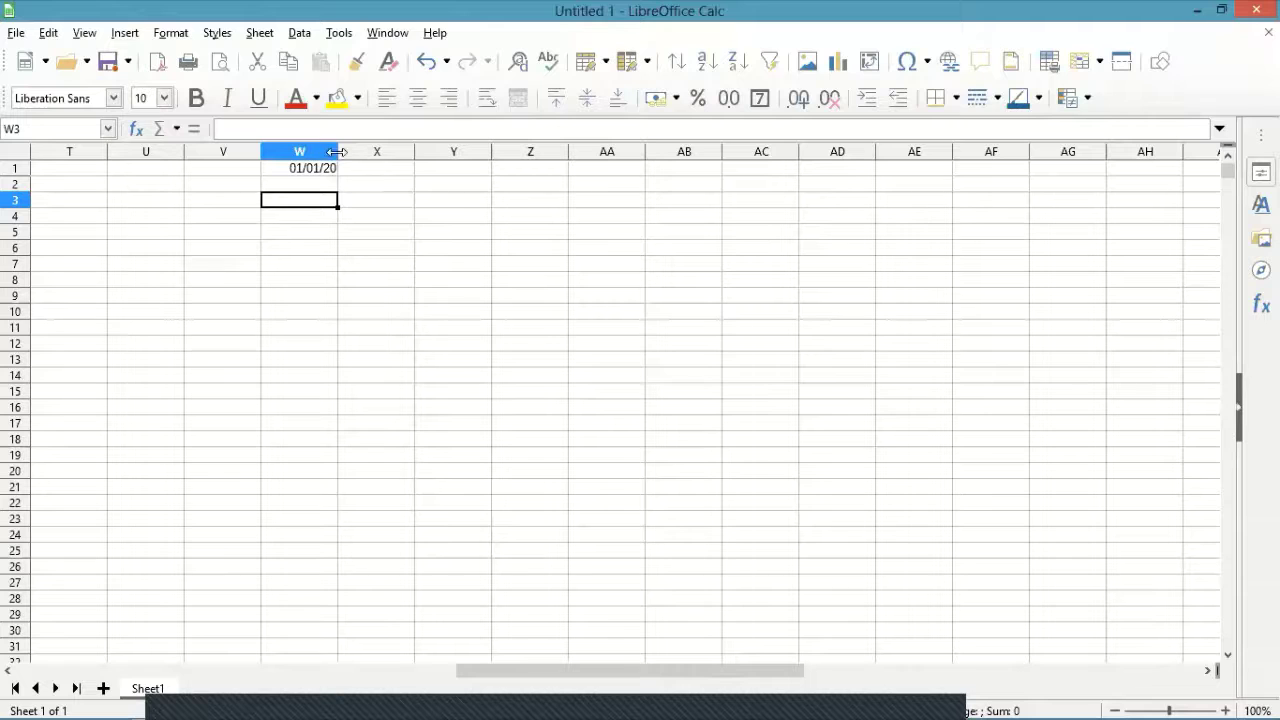
# - Widen column W slightly, inspect the full date in W1 without changing it, and select that cell
pyautogui.moveTo(338, 151)
pyautogui.mouseDown()
pyautogui.moveTo(349, 206)
pyautogui.moveTo(348, 152)
pyautogui.mouseUp()
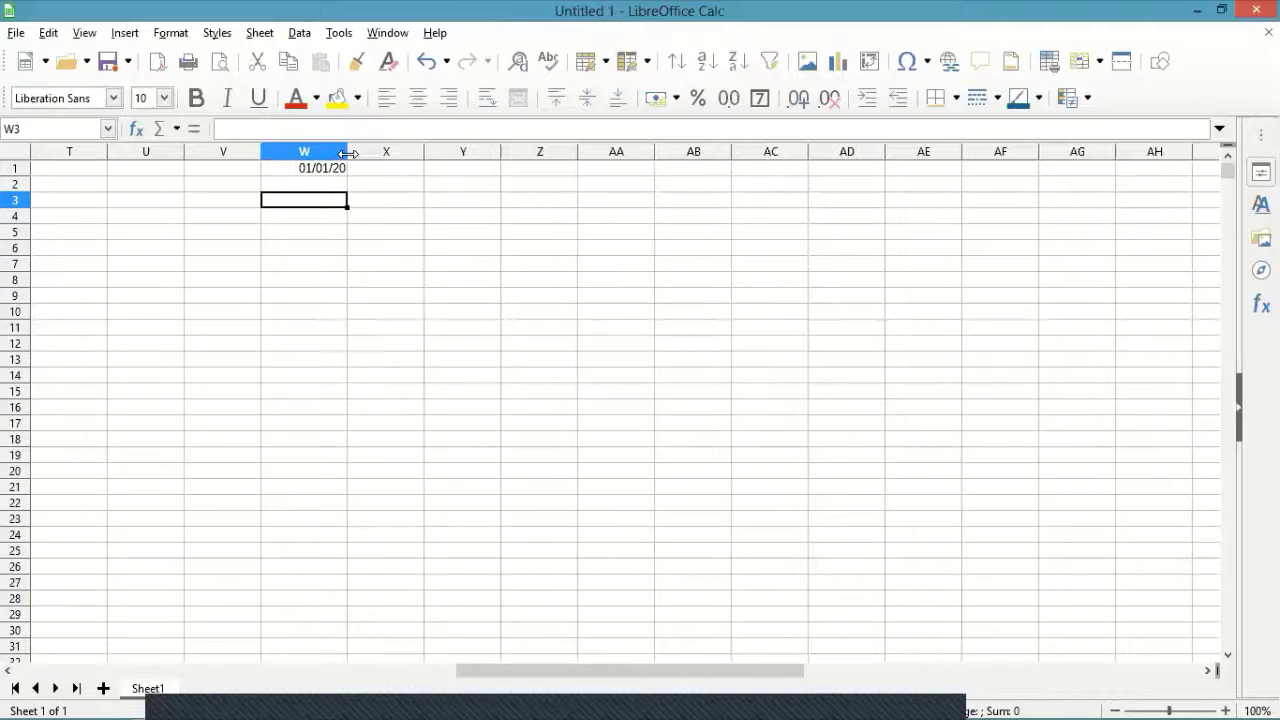
pyautogui.doubleClick(340, 172)
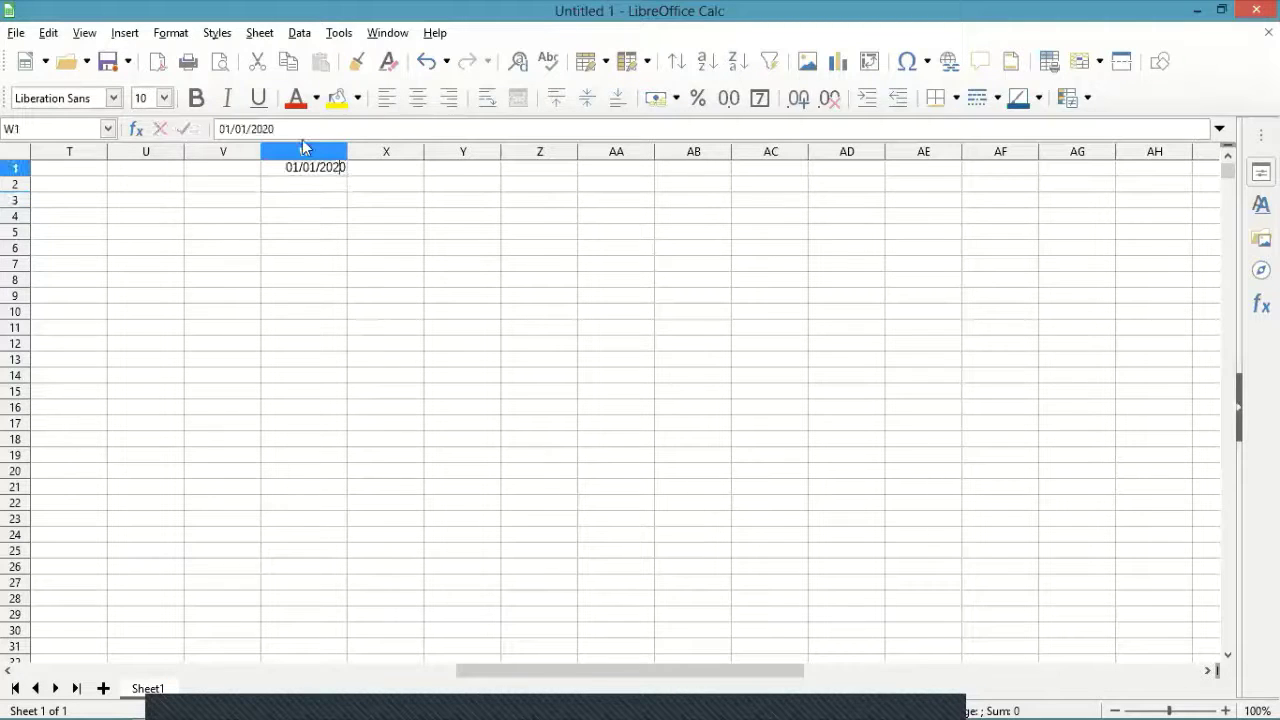
pyautogui.press('Return')
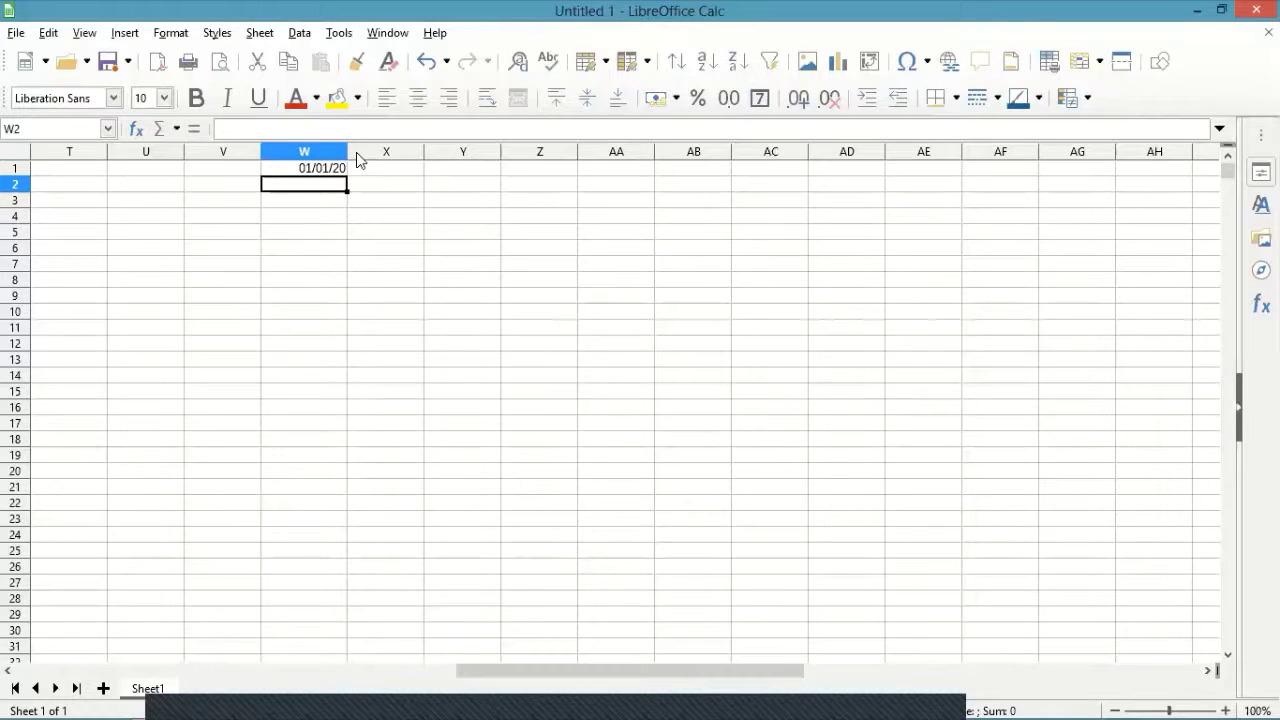
pyautogui.click(332, 170)
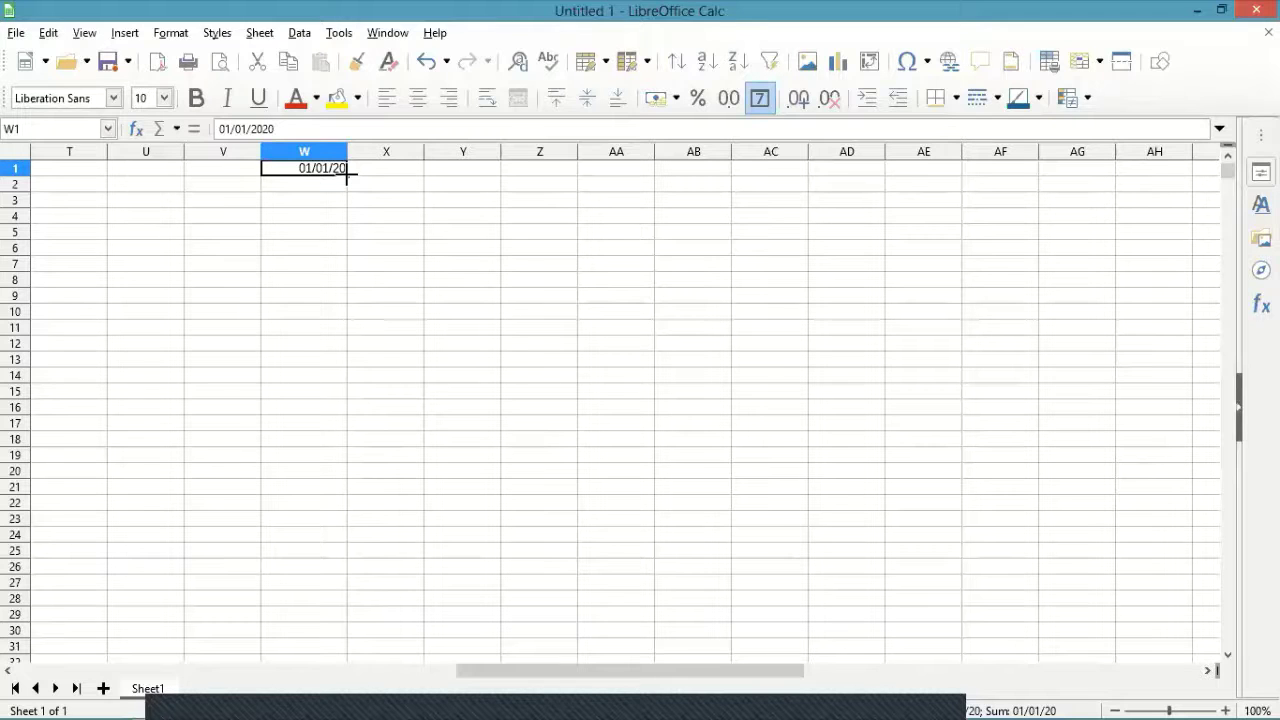
# - Fill the date series from W1 down column W and trim it to end at 12/31/20 in W366
pyautogui.moveTo(347, 176); pyautogui.dragTo(400, 360)
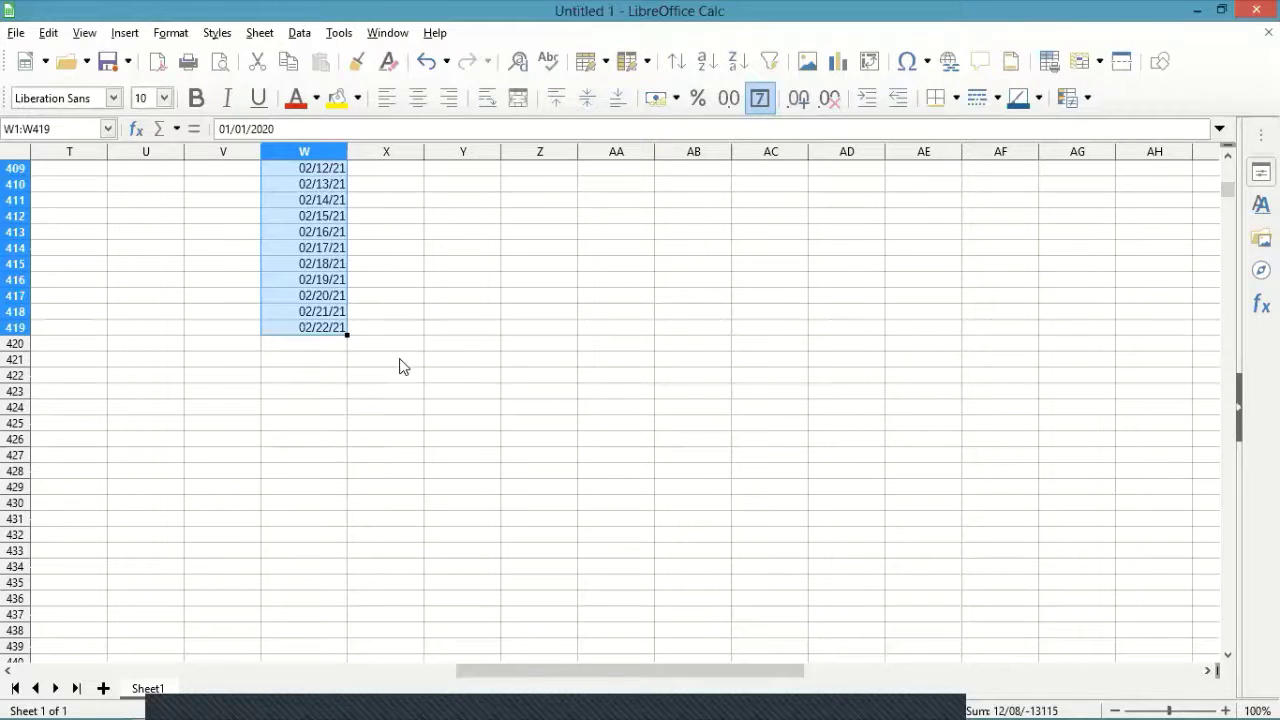
pyautogui.scroll(5, 376, 577)
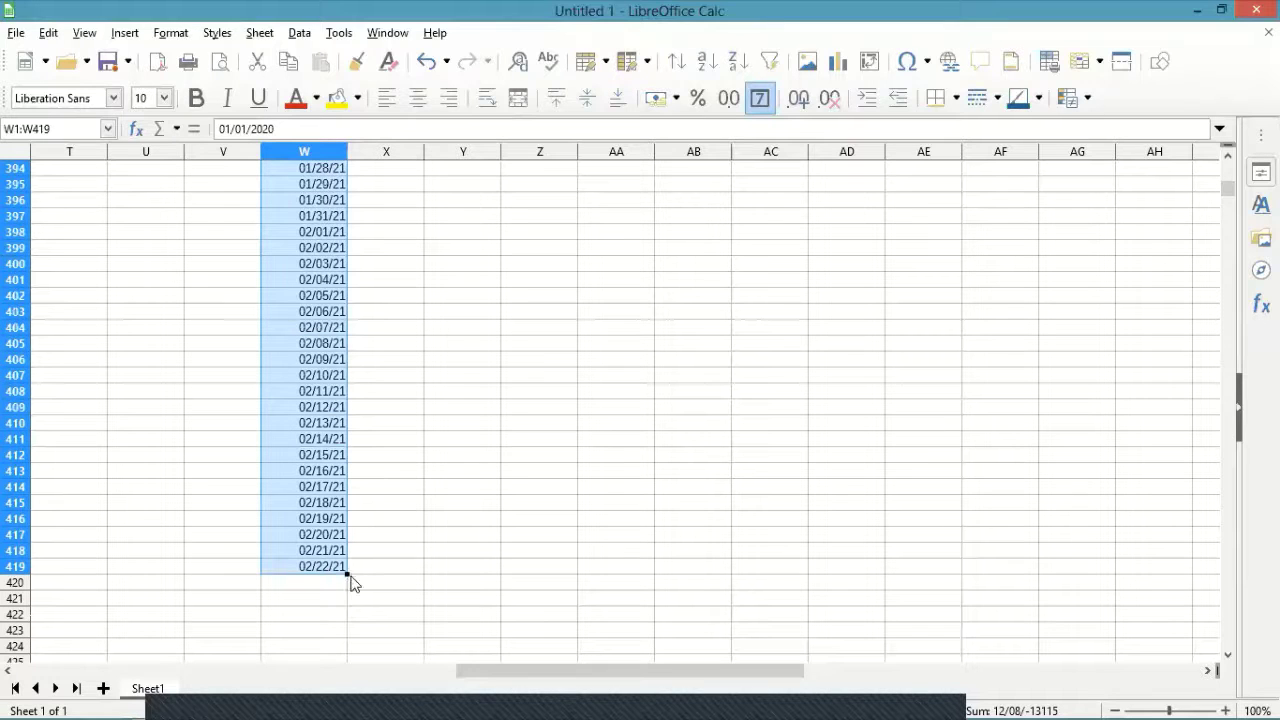
pyautogui.moveTo(346, 566); pyautogui.dragTo(366, 320)
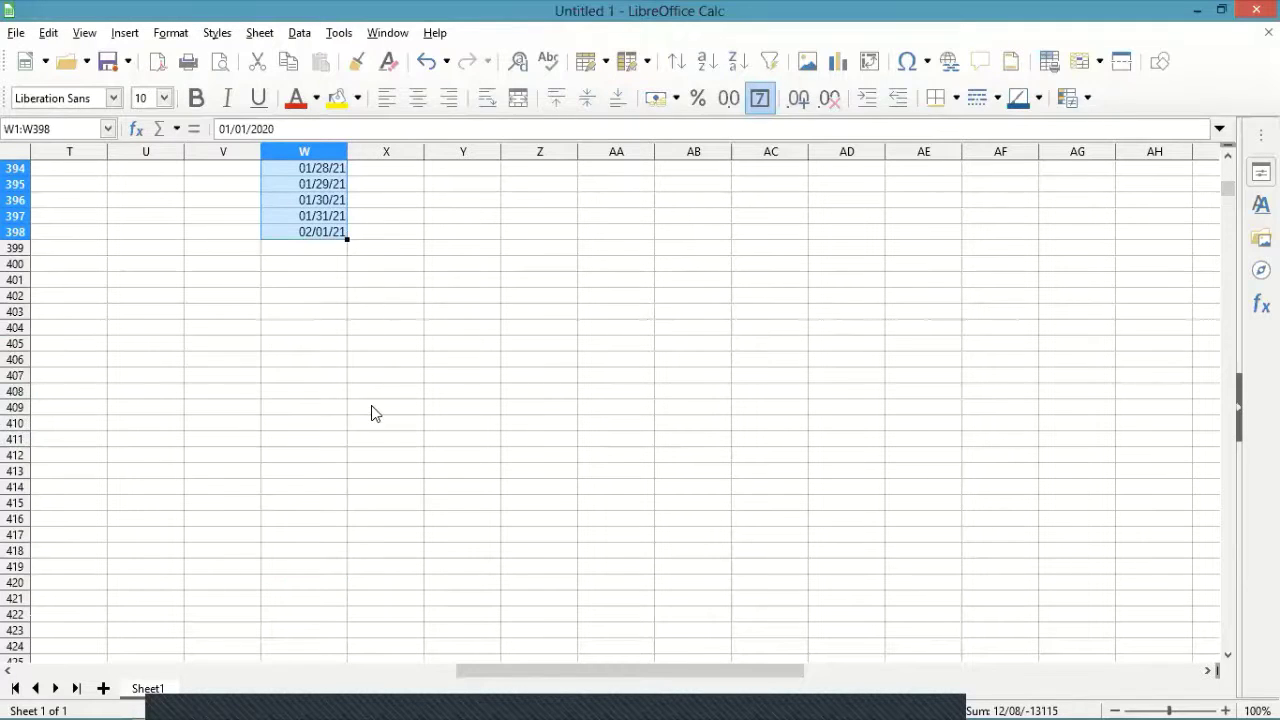
pyautogui.scroll(8, 350, 610)
pyautogui.moveTo(346, 621)
pyautogui.mouseDown()
pyautogui.moveTo(346, 194)
pyautogui.moveTo(377, 340)
pyautogui.moveTo(351, 520)
pyautogui.mouseUp()
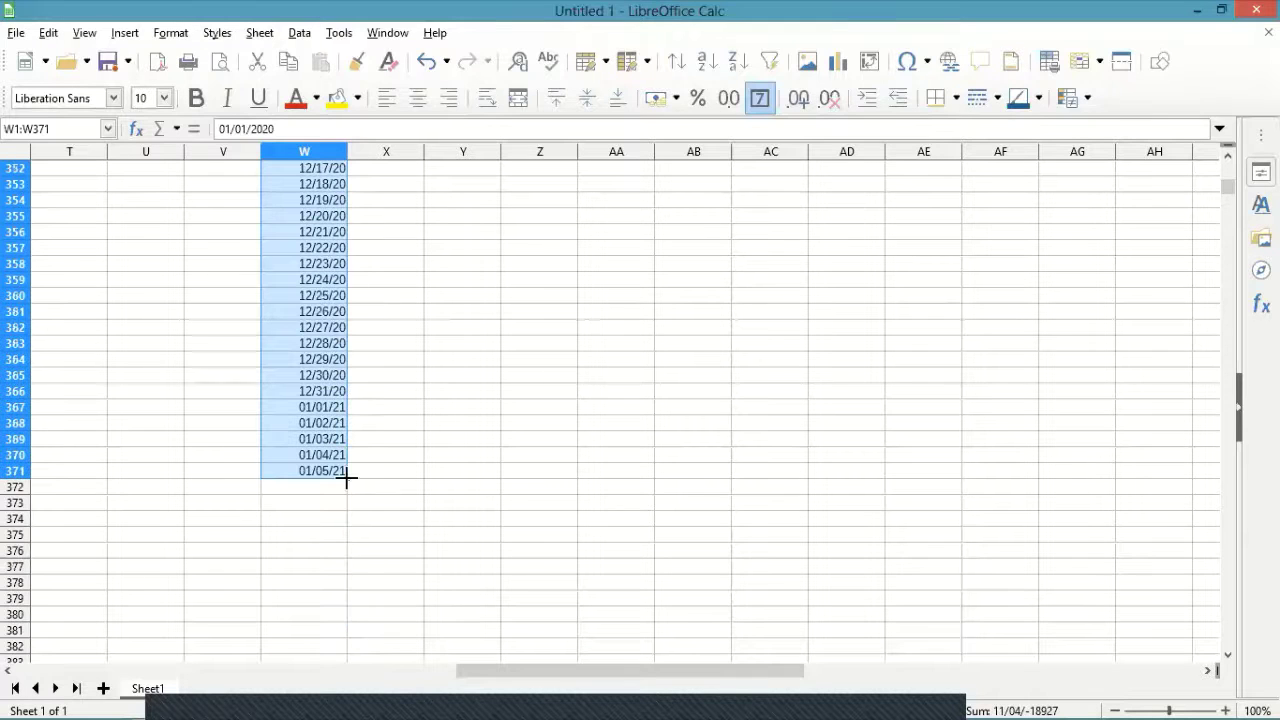
pyautogui.moveTo(346, 387)
pyautogui.mouseDown()
pyautogui.moveTo(346, 407)
pyautogui.moveTo(400, 466)
pyautogui.moveTo(406, 451)
pyautogui.mouseUp()
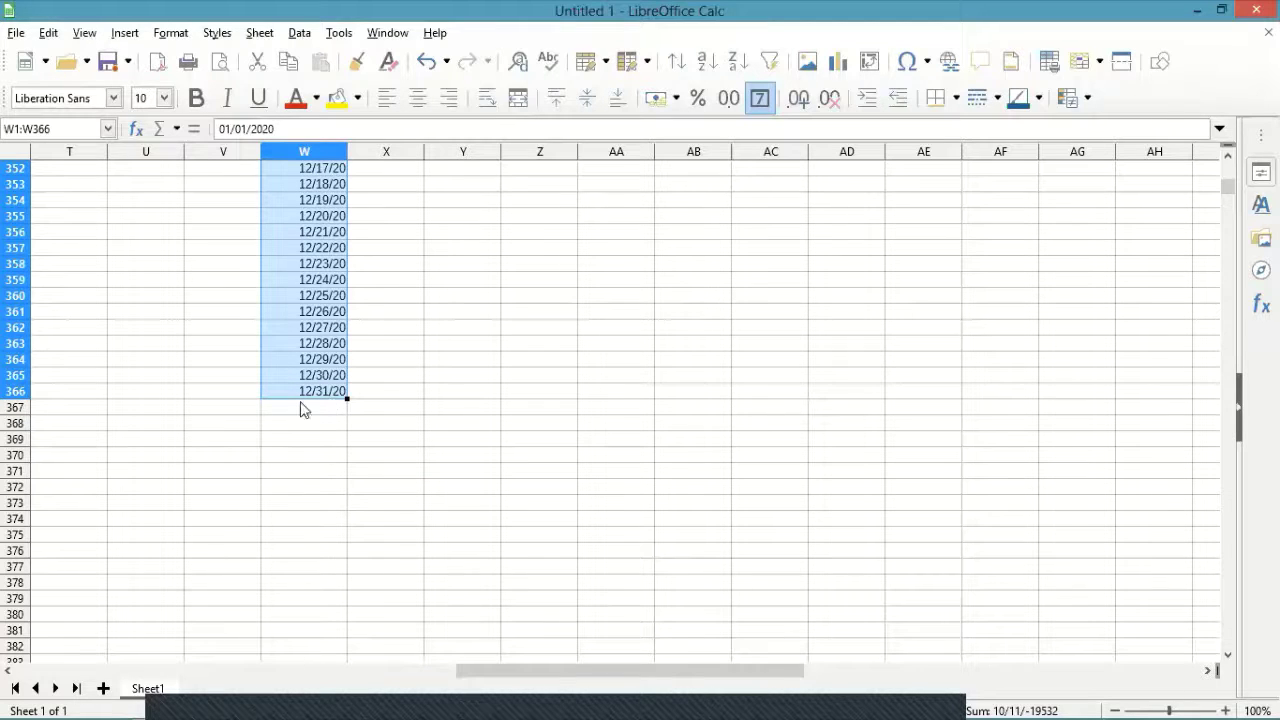
# - Review the filled dates in column W from the end of the year back to row 1
pyautogui.scroll(15, 428, 419)
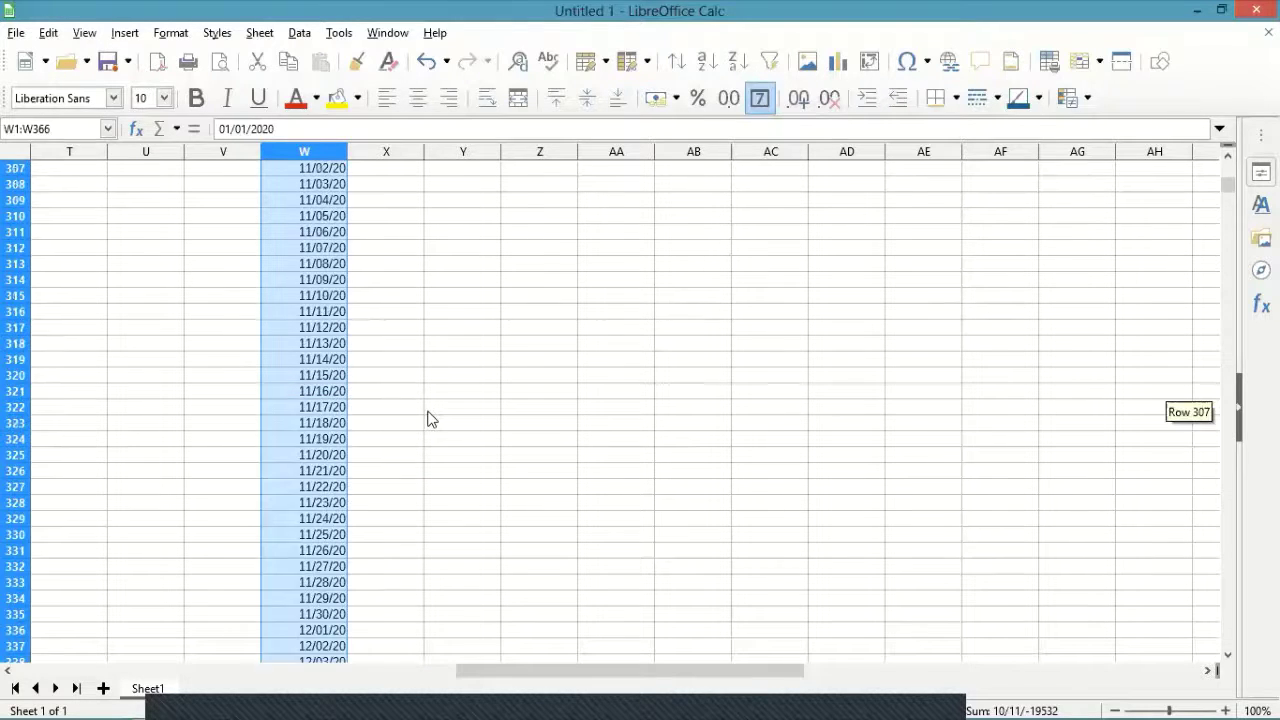
pyautogui.scroll(20, 428, 419)
pyautogui.scroll(12, 428, 419)
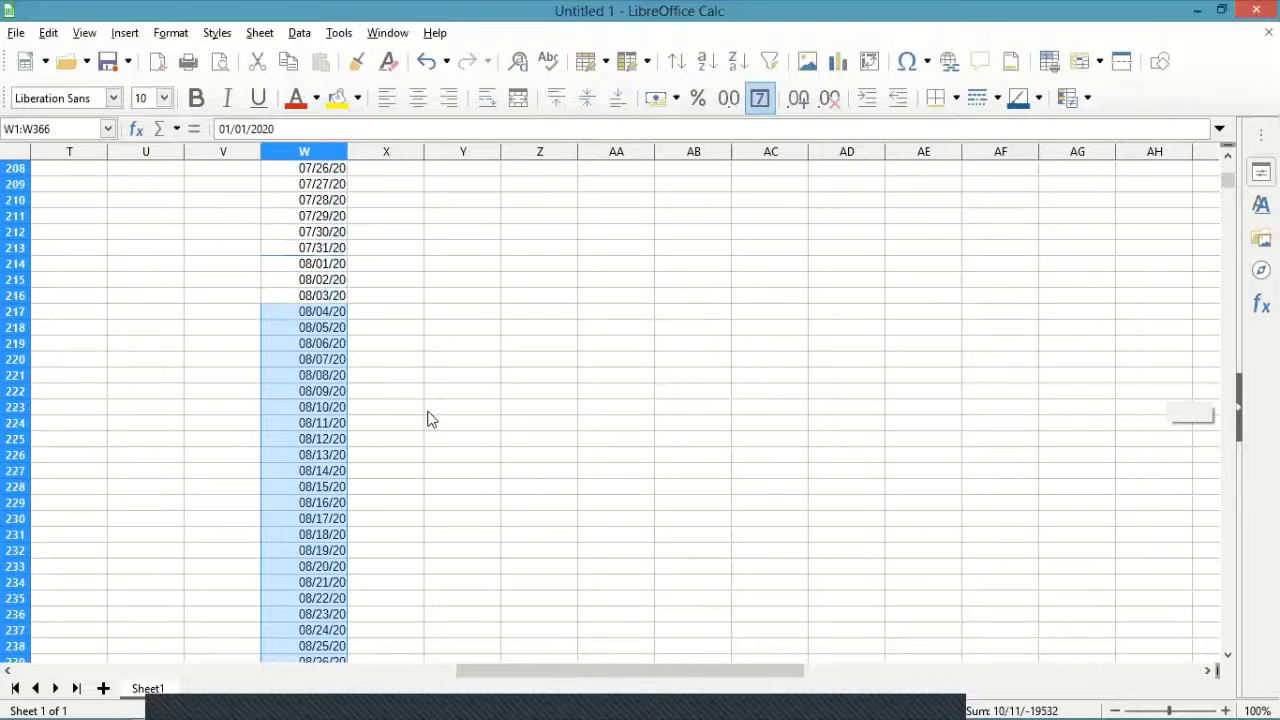
pyautogui.scroll(15, 428, 419)
pyautogui.scroll(6, 428, 419)
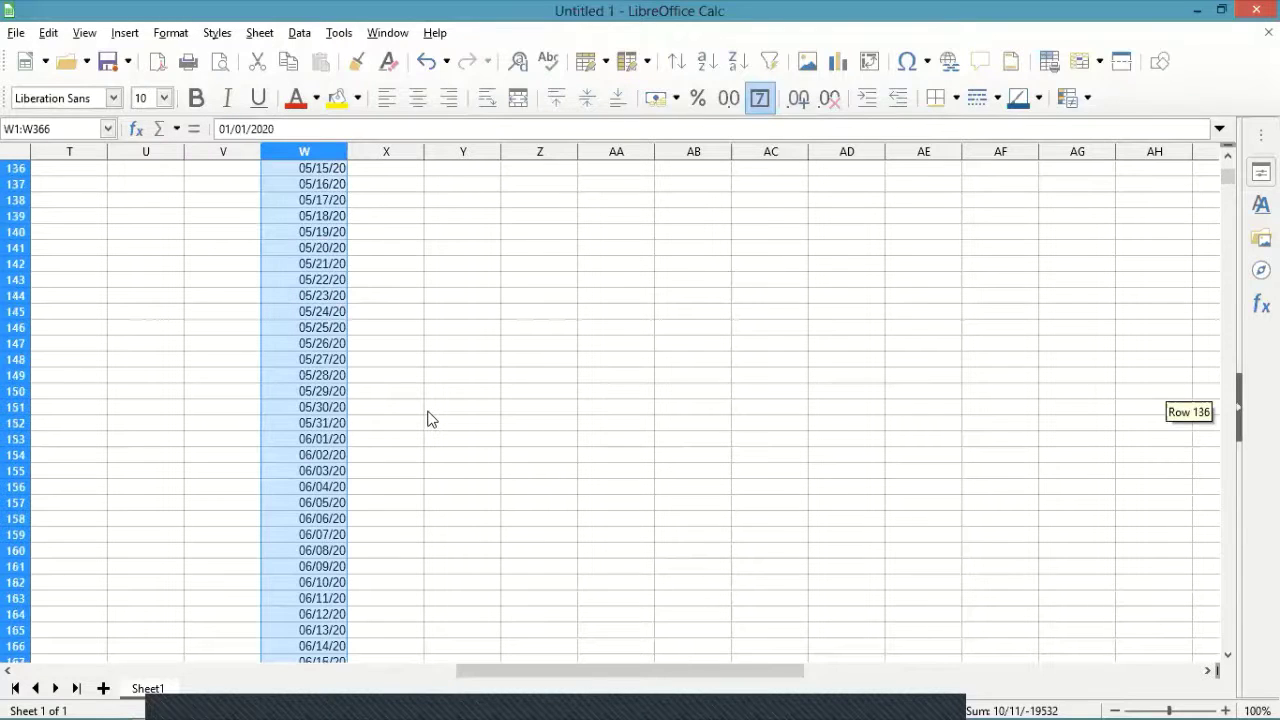
pyautogui.scroll(12, 428, 420)
pyautogui.scroll(7, 428, 420)
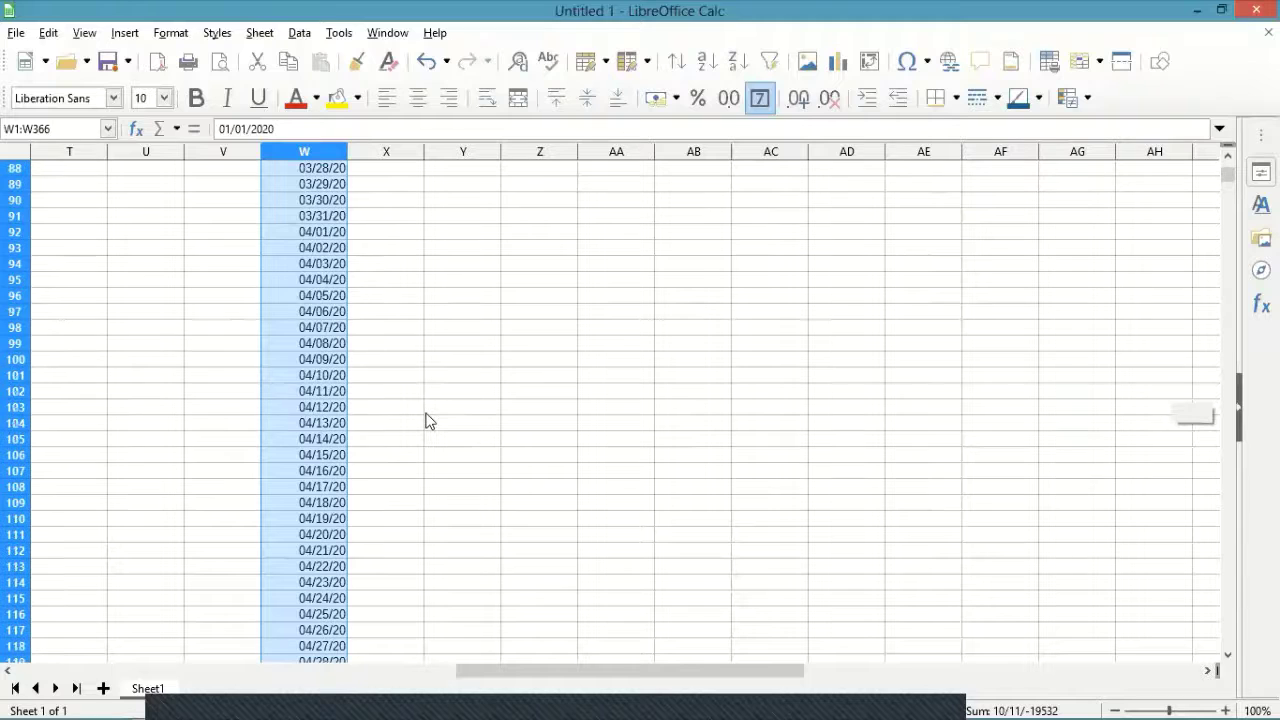
pyautogui.scroll(13, 430, 422)
pyautogui.scroll(11, 437, 430)
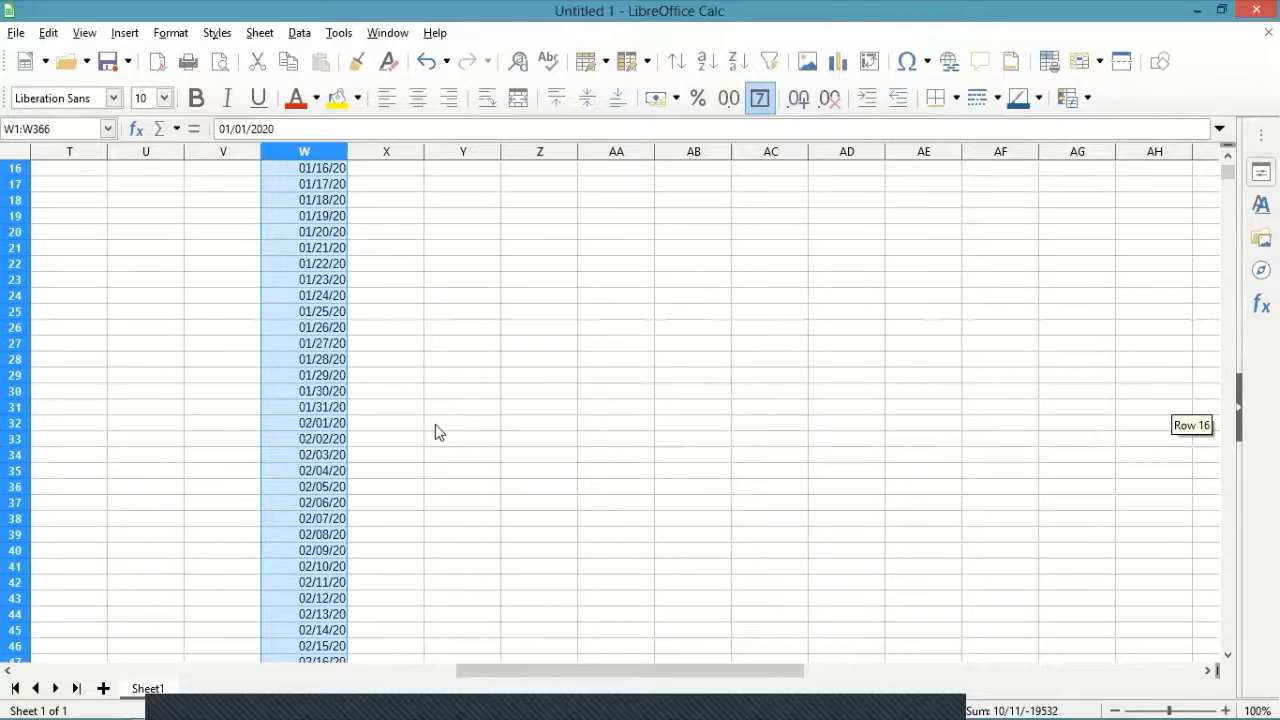
pyautogui.scroll(5, 435, 432)
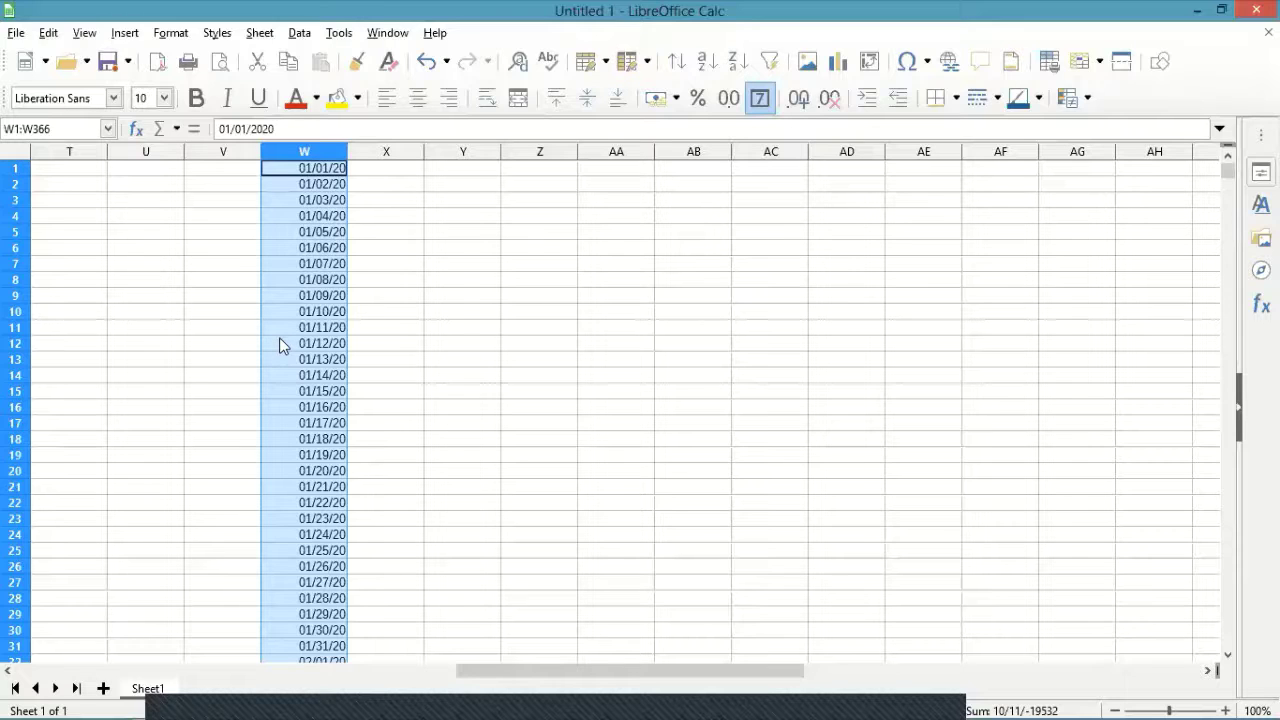
# - Select the empty cell Z2 beyond the dates and look up the Fill Series command among the cell-filling options
pyautogui.hotkey('ctrl', 'z')
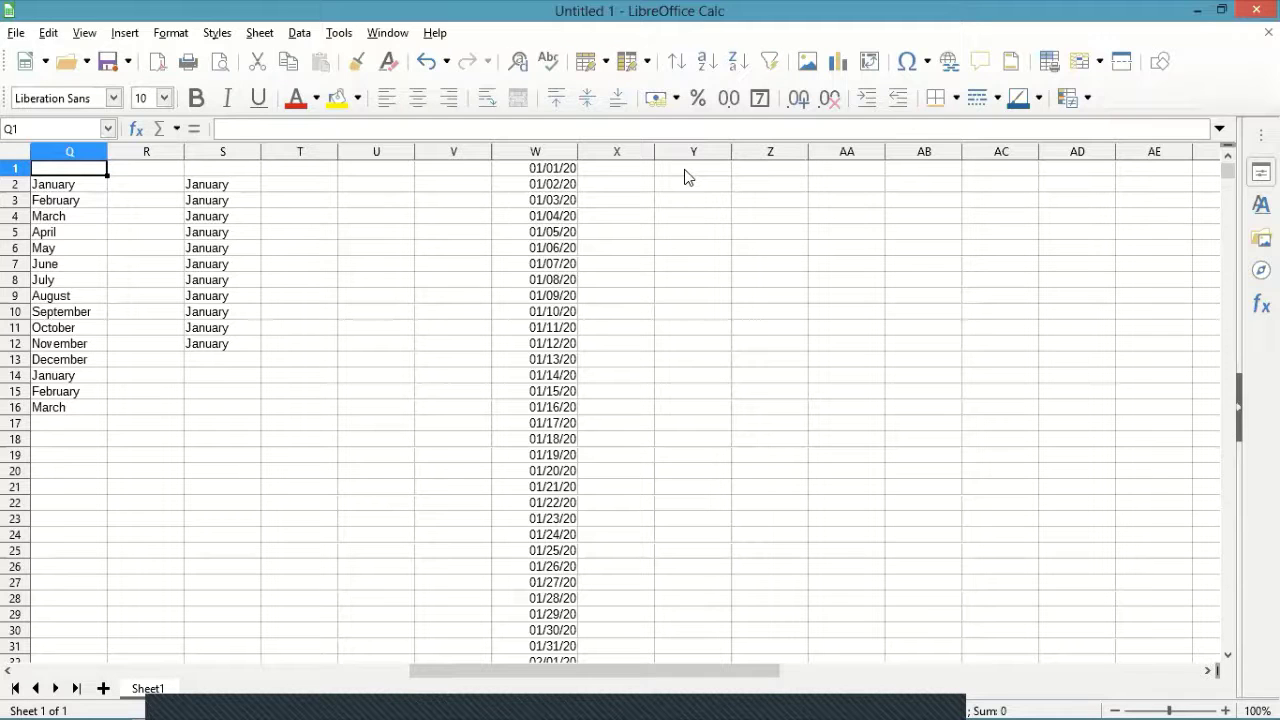
pyautogui.click(740, 186)
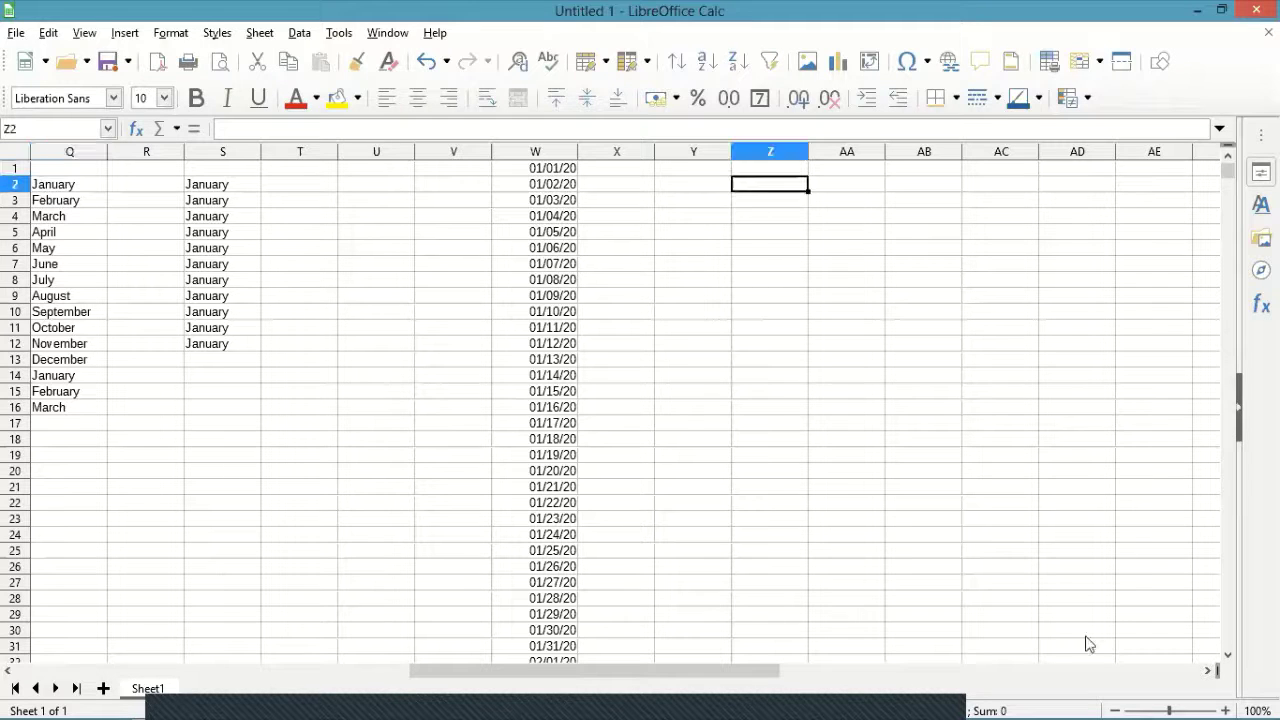
pyautogui.click(1208, 671)
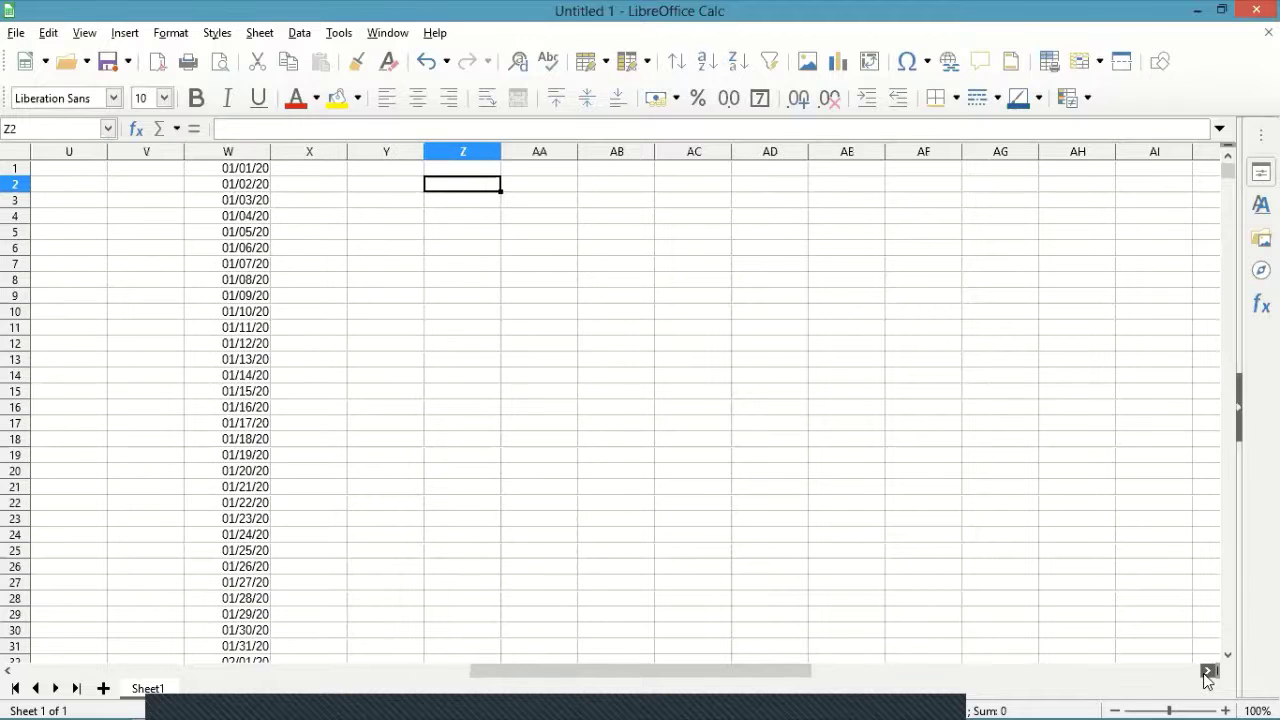
pyautogui.click(1208, 673)
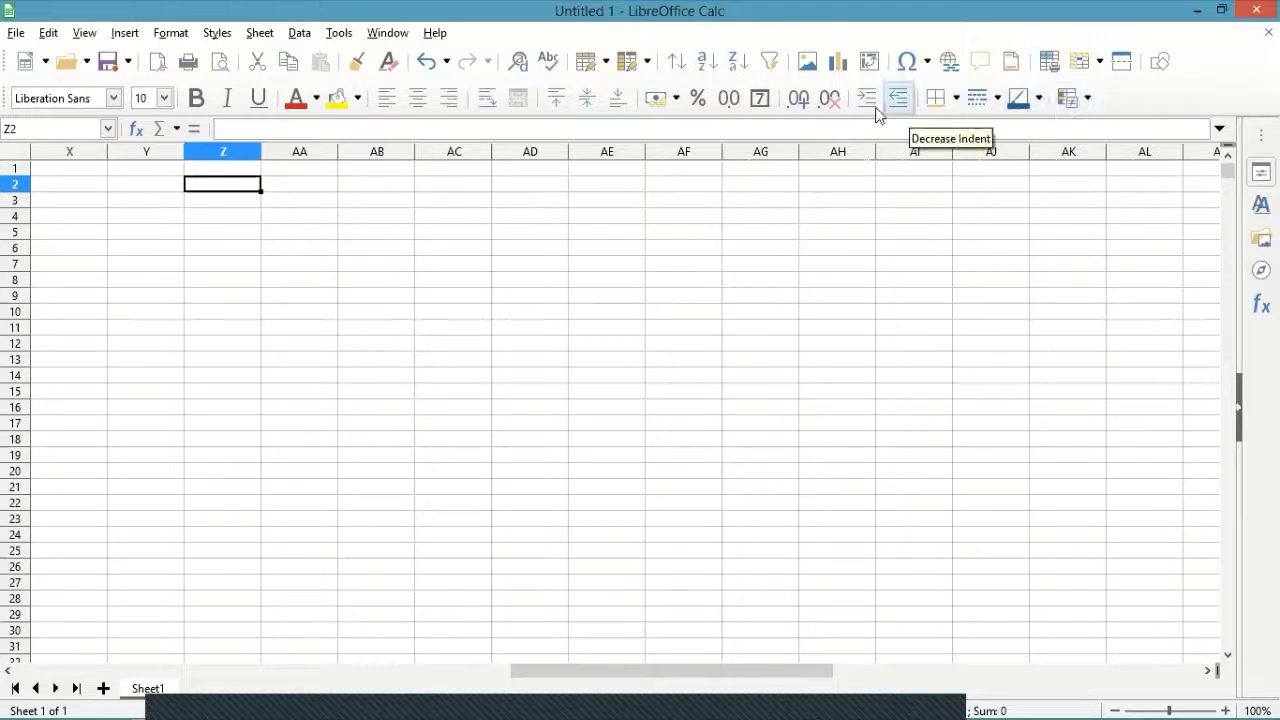
pyautogui.click(47, 35)
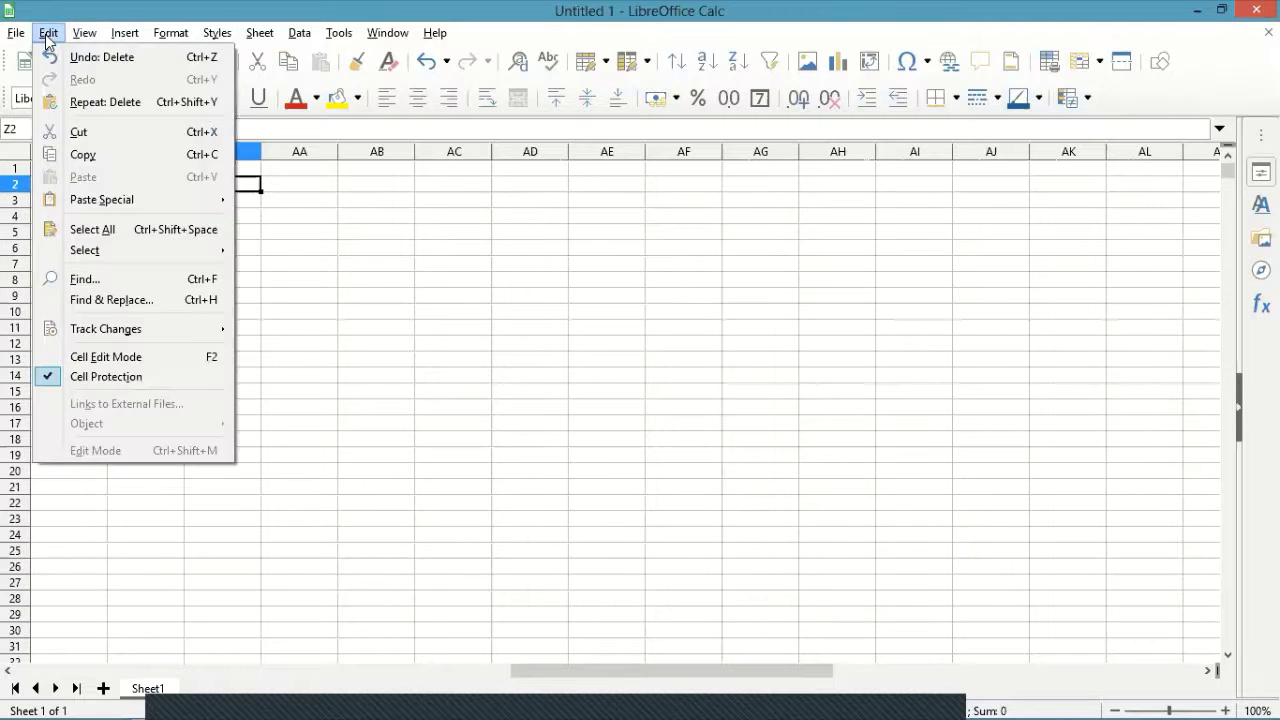
pyautogui.moveTo(158, 40)
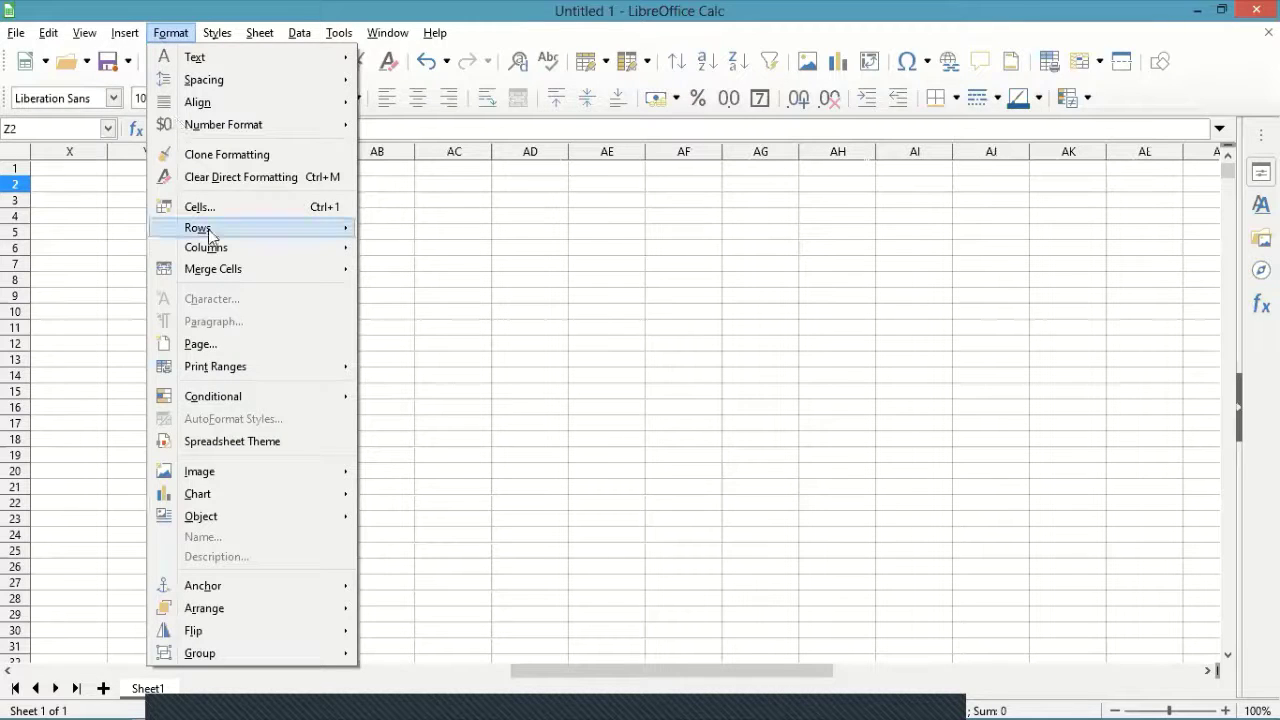
pyautogui.click(212, 36)
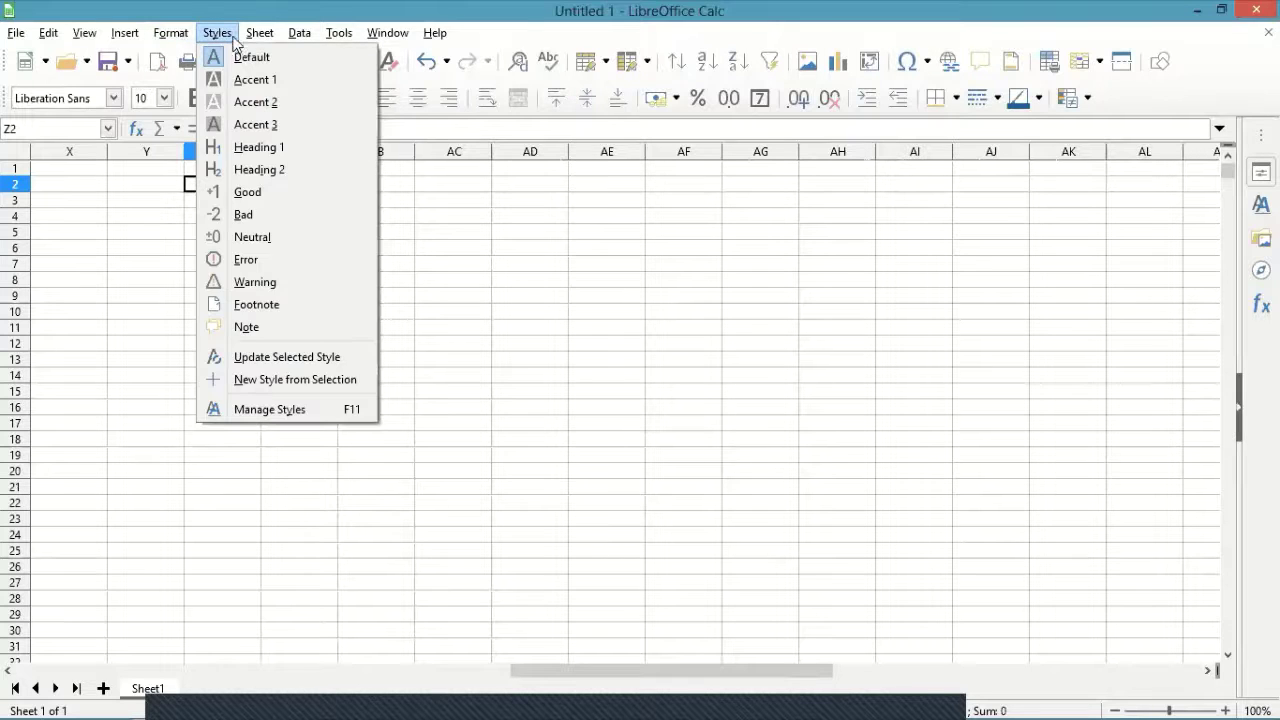
pyautogui.moveTo(254, 38)
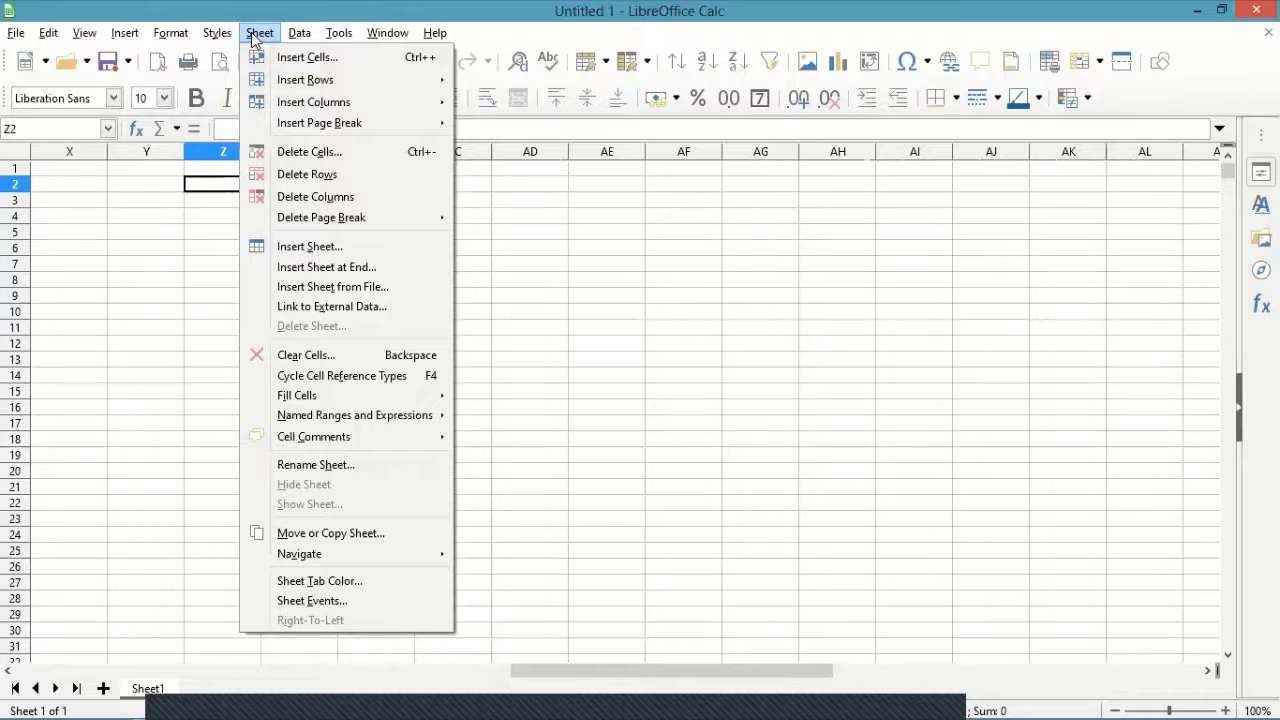
pyautogui.moveTo(285, 402)
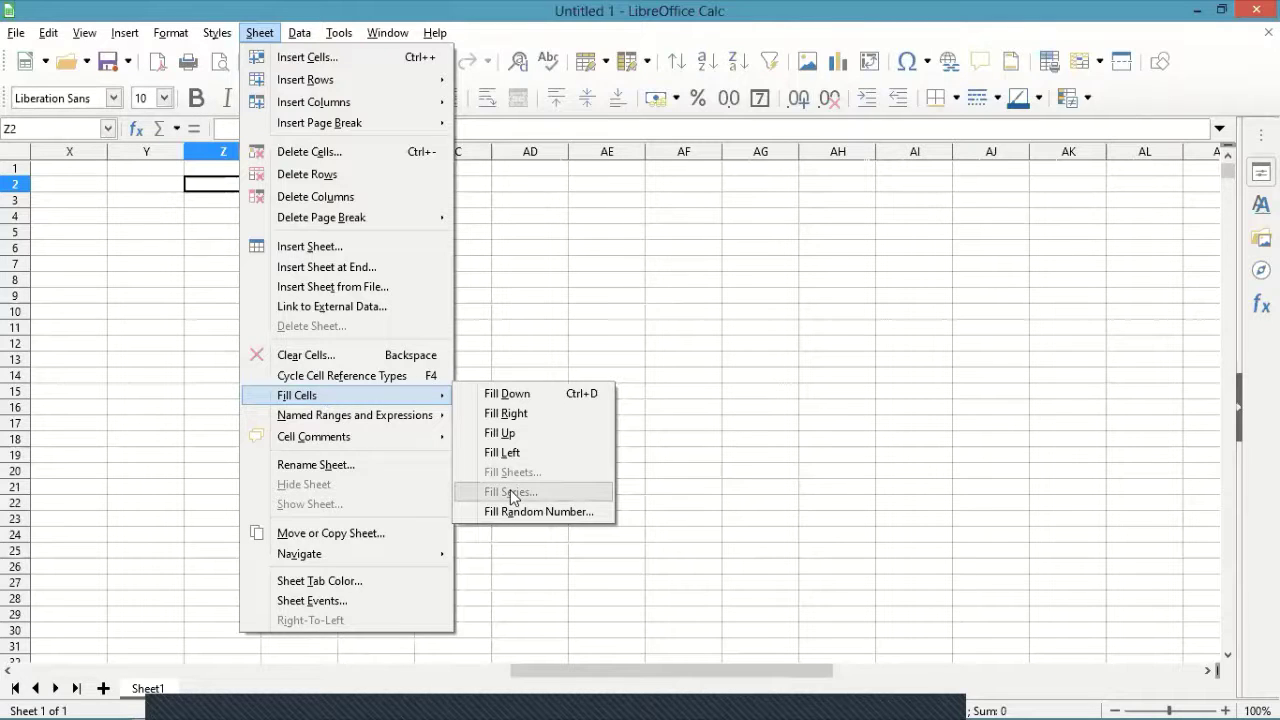
pyautogui.click(561, 360)
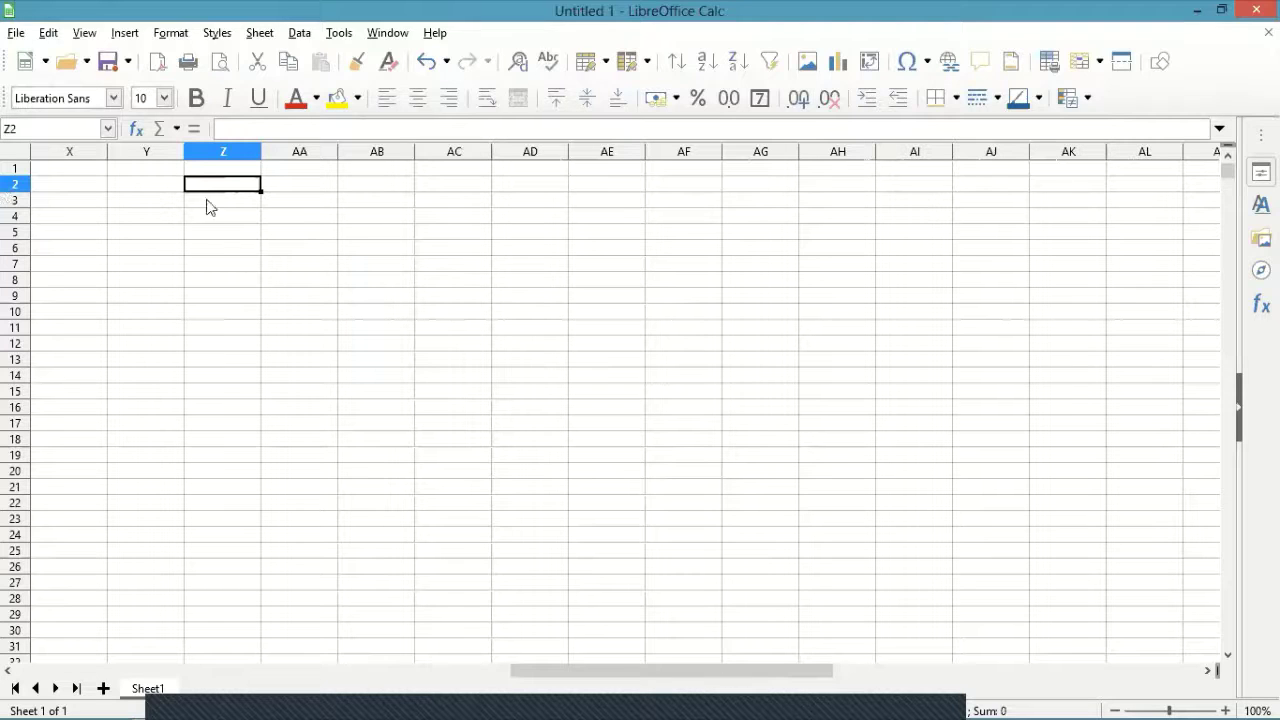
# - Review the data and series from column A through the dates in column W, and select the empty cell Z2
pyautogui.click(243, 253)
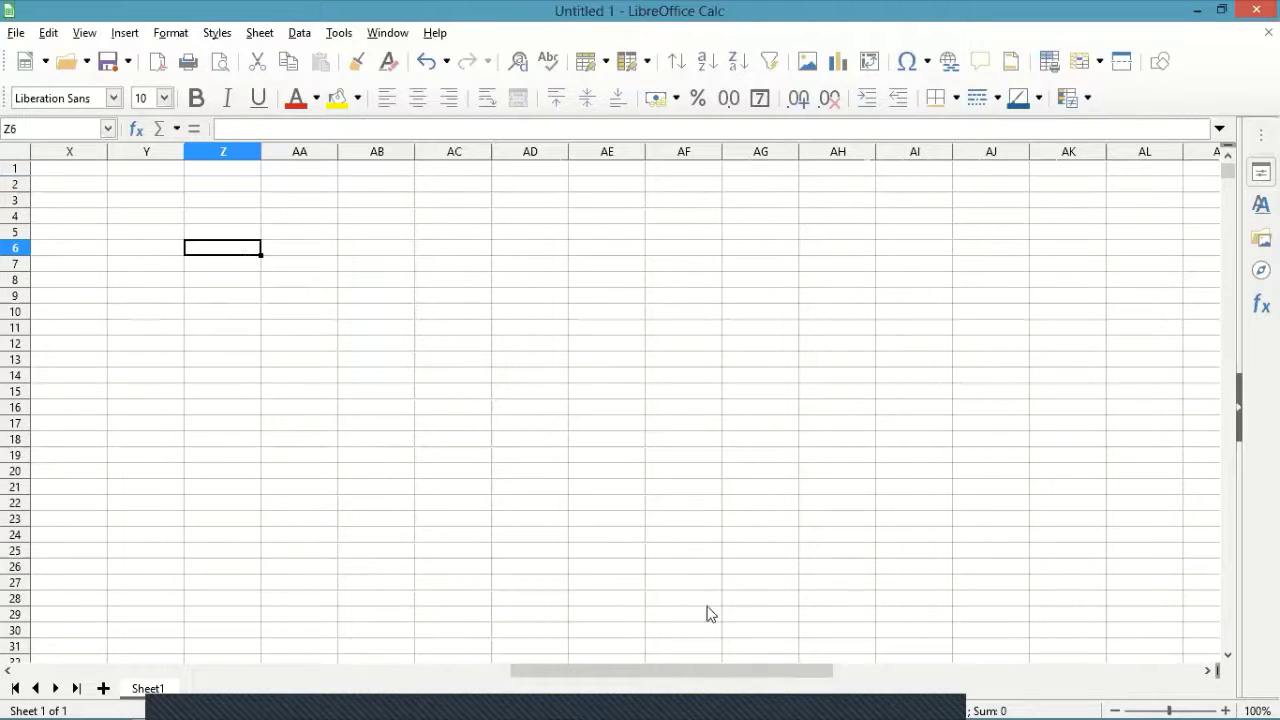
pyautogui.click(275, 671)
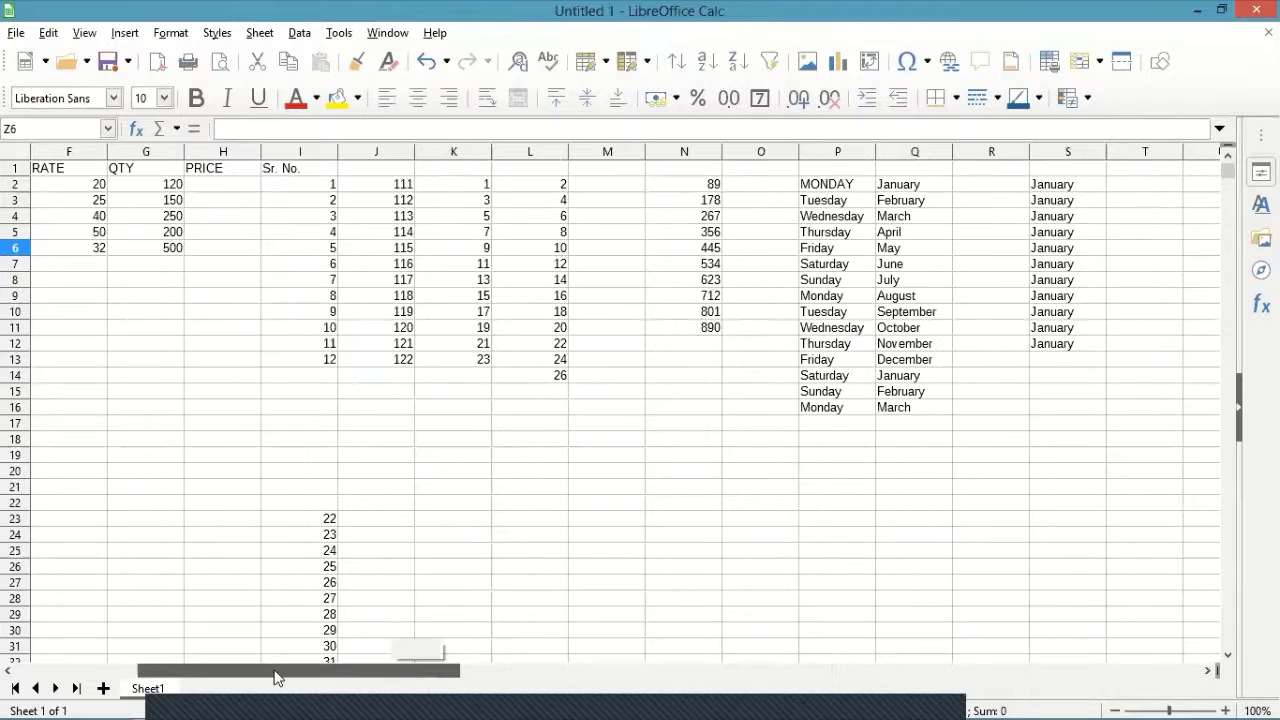
pyautogui.hscroll(-3, 218, 188)
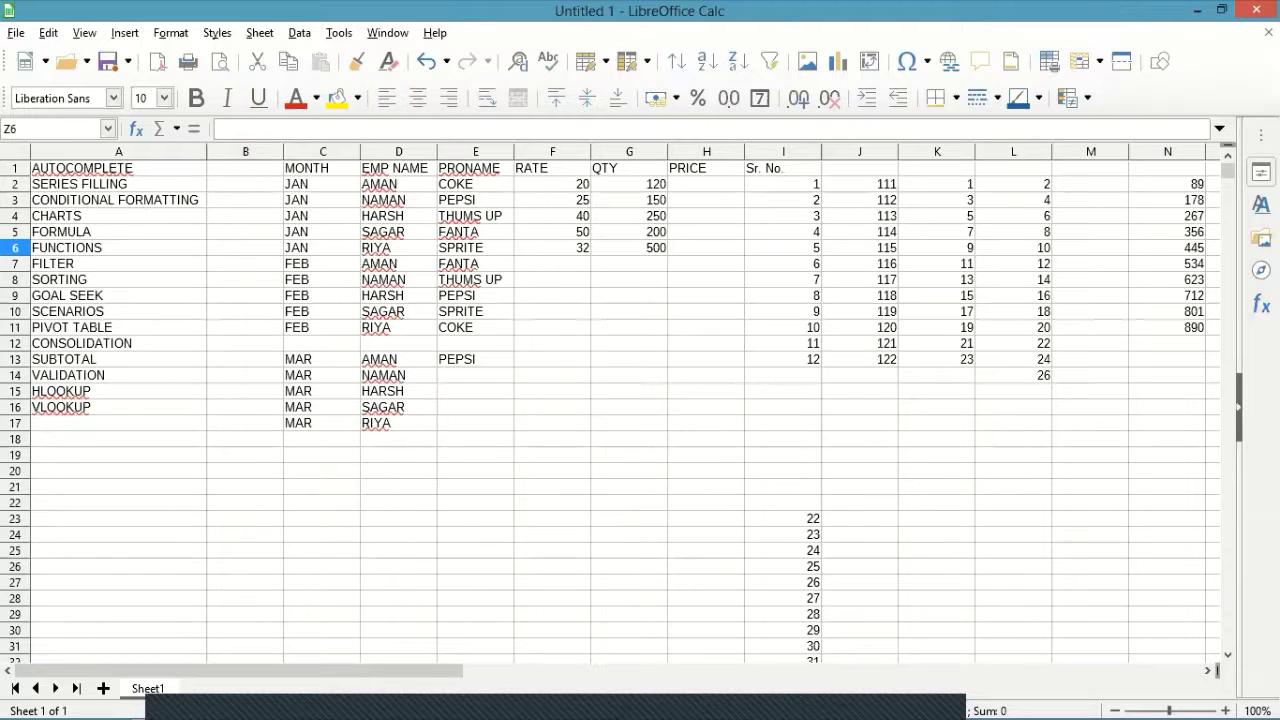
pyautogui.click(1208, 671)
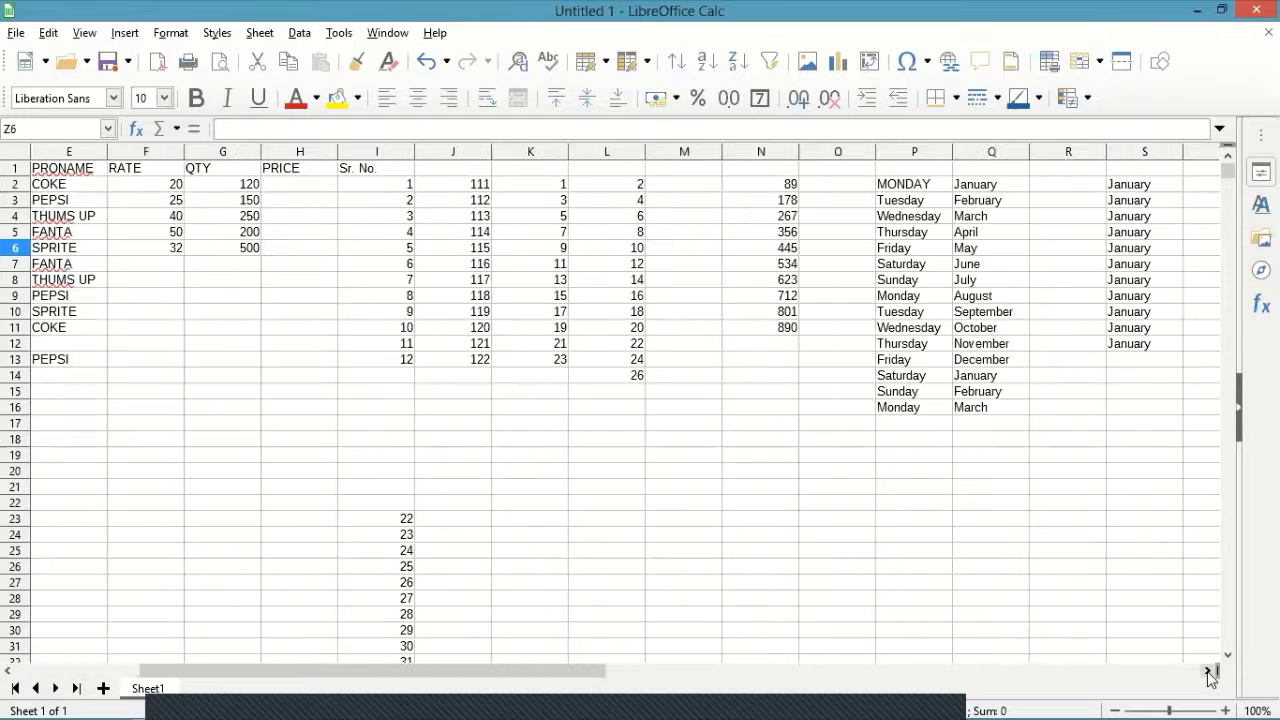
pyautogui.click(1208, 672)
pyautogui.click(1208, 672)
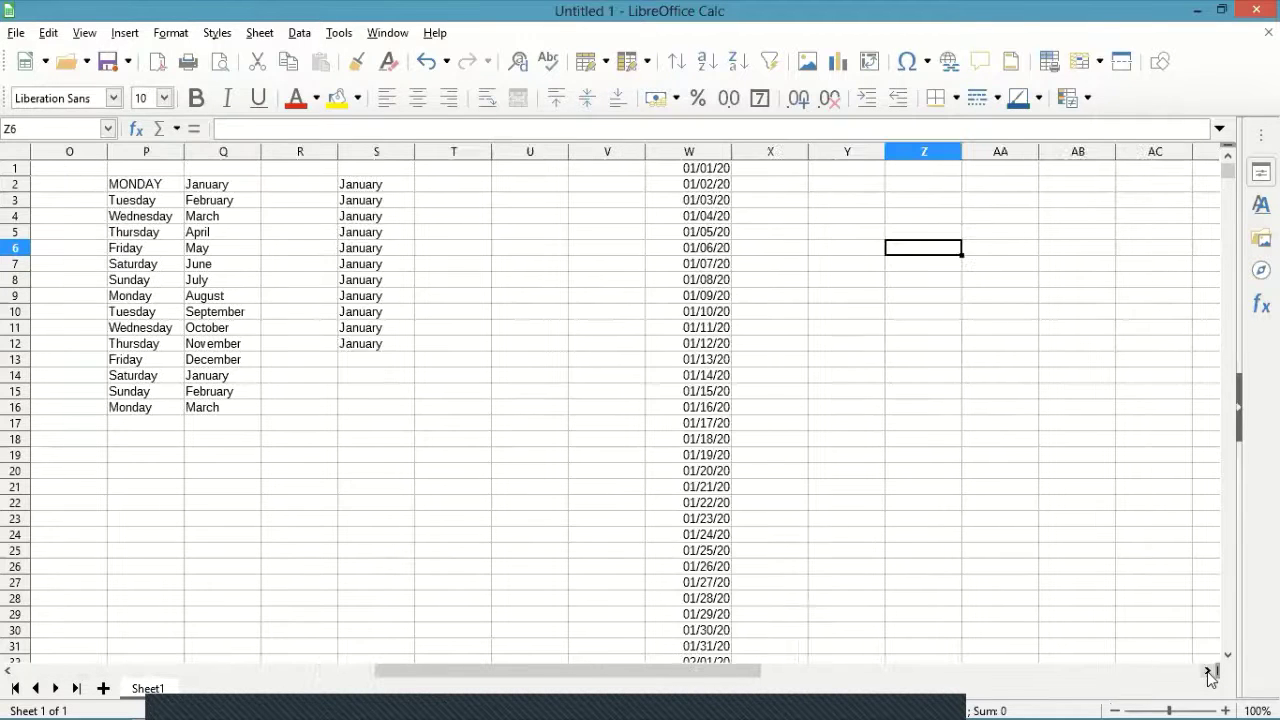
pyautogui.click(1208, 672)
pyautogui.click(1208, 672)
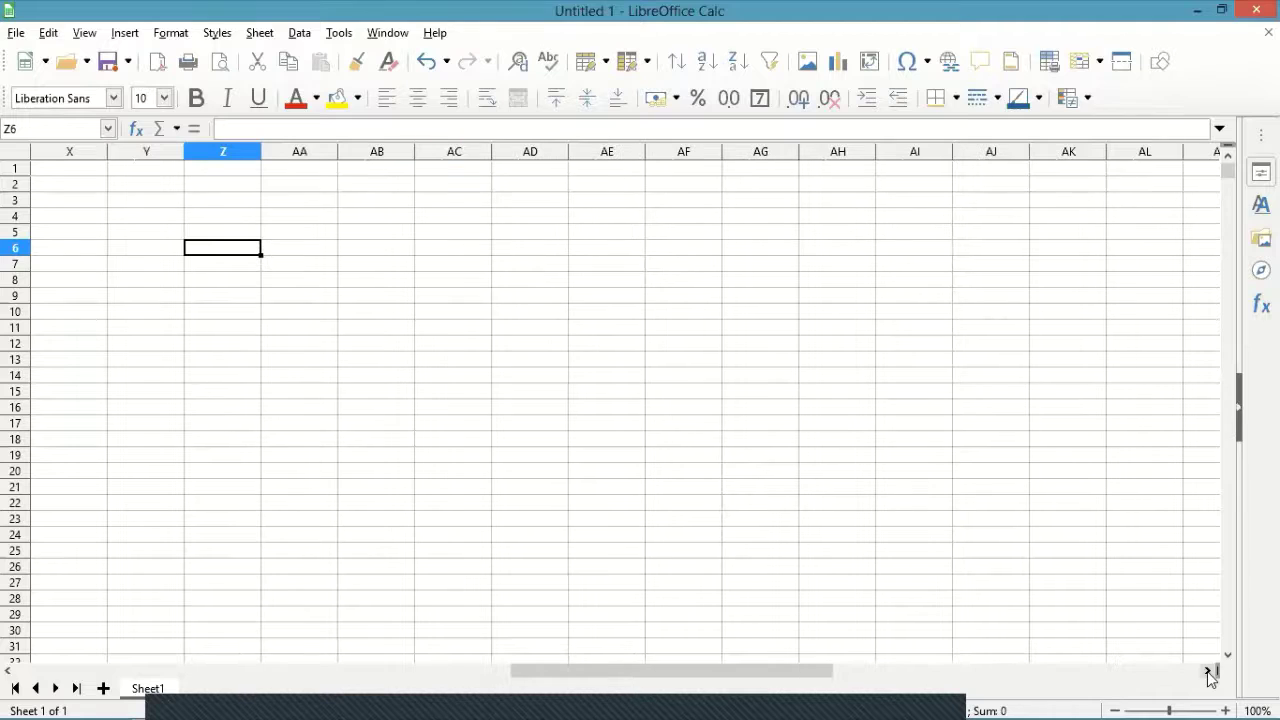
pyautogui.click(232, 186)
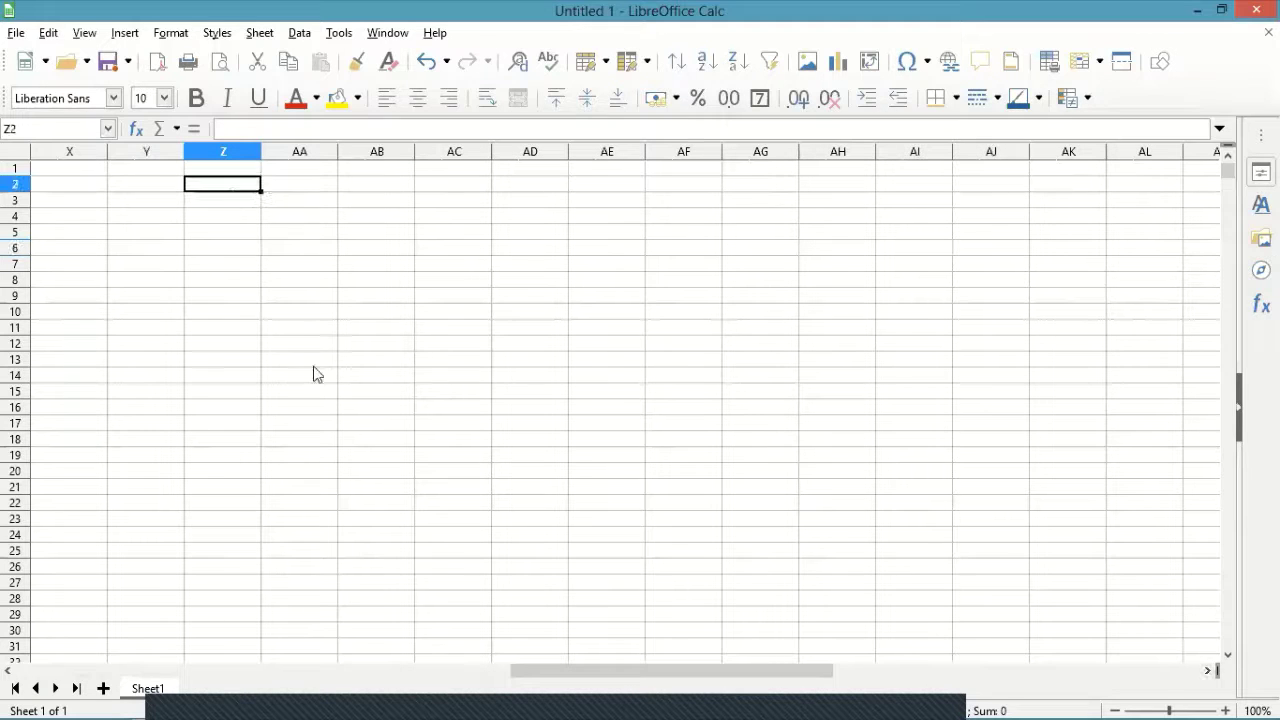
# - Add a new sheet after Sheet1, and open and cancel the renaming of the new sheet
pyautogui.click(103, 689)
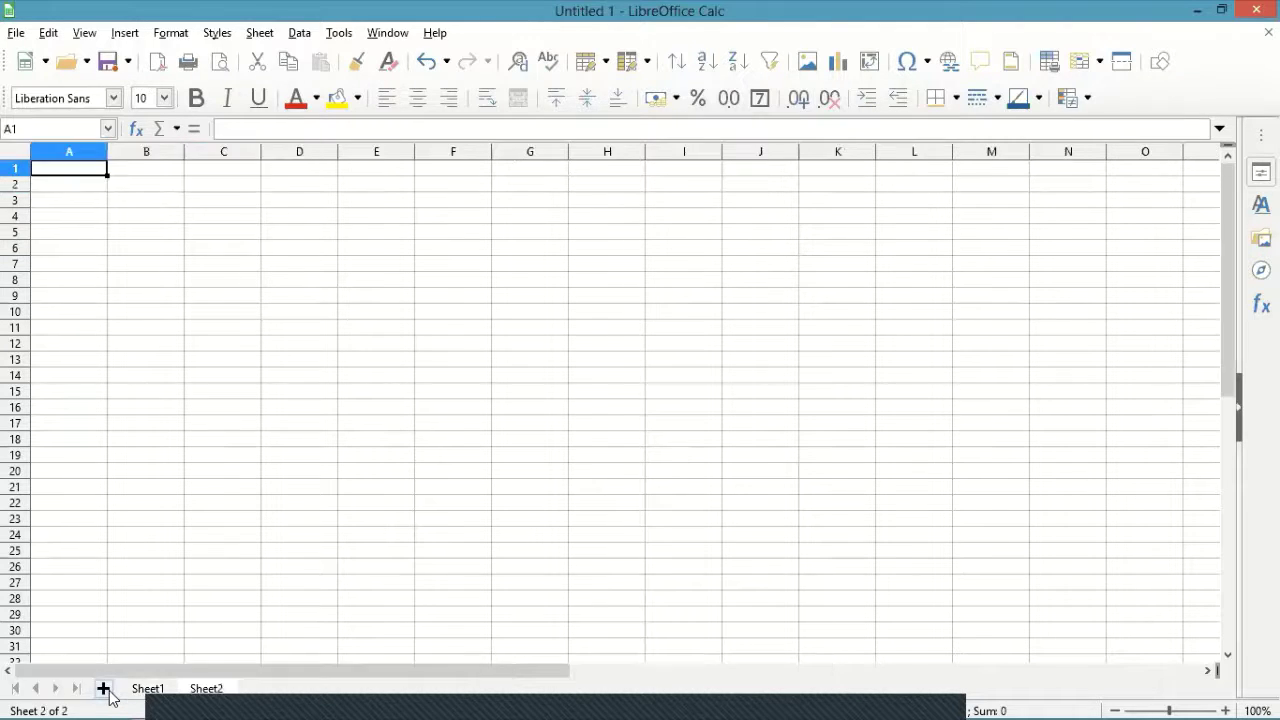
pyautogui.rightClick(208, 697)
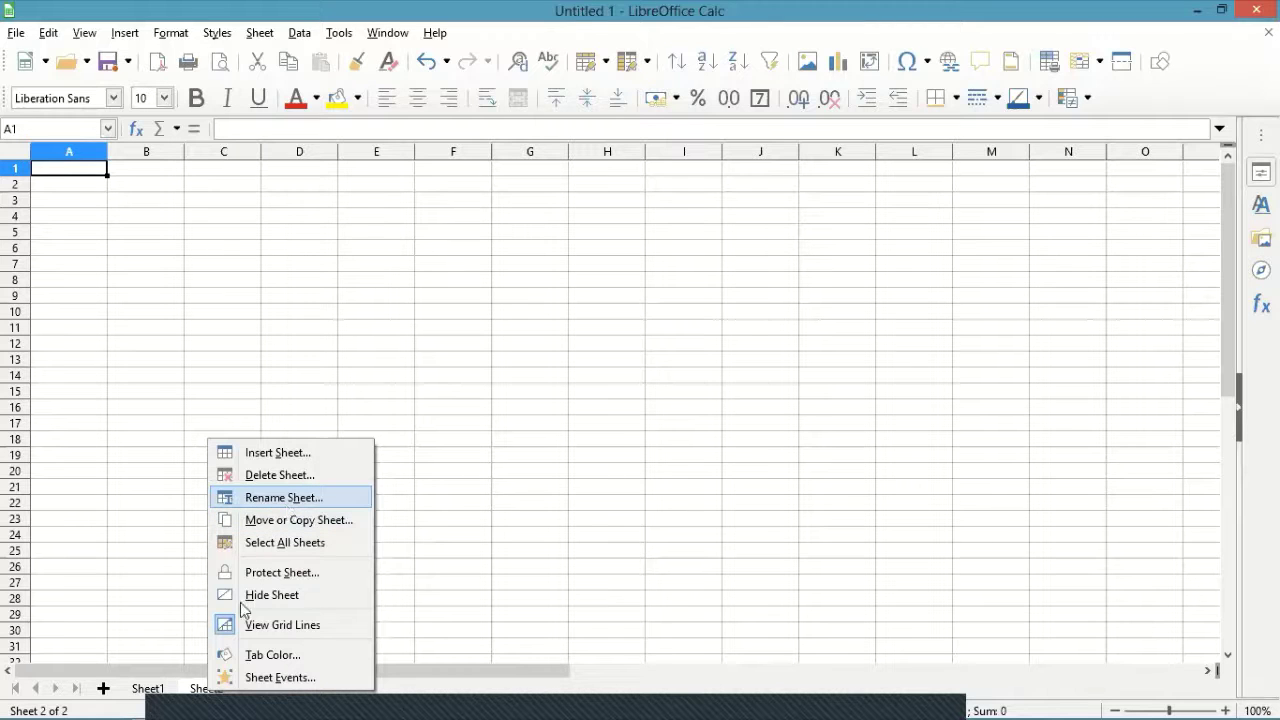
pyautogui.click(206, 689)
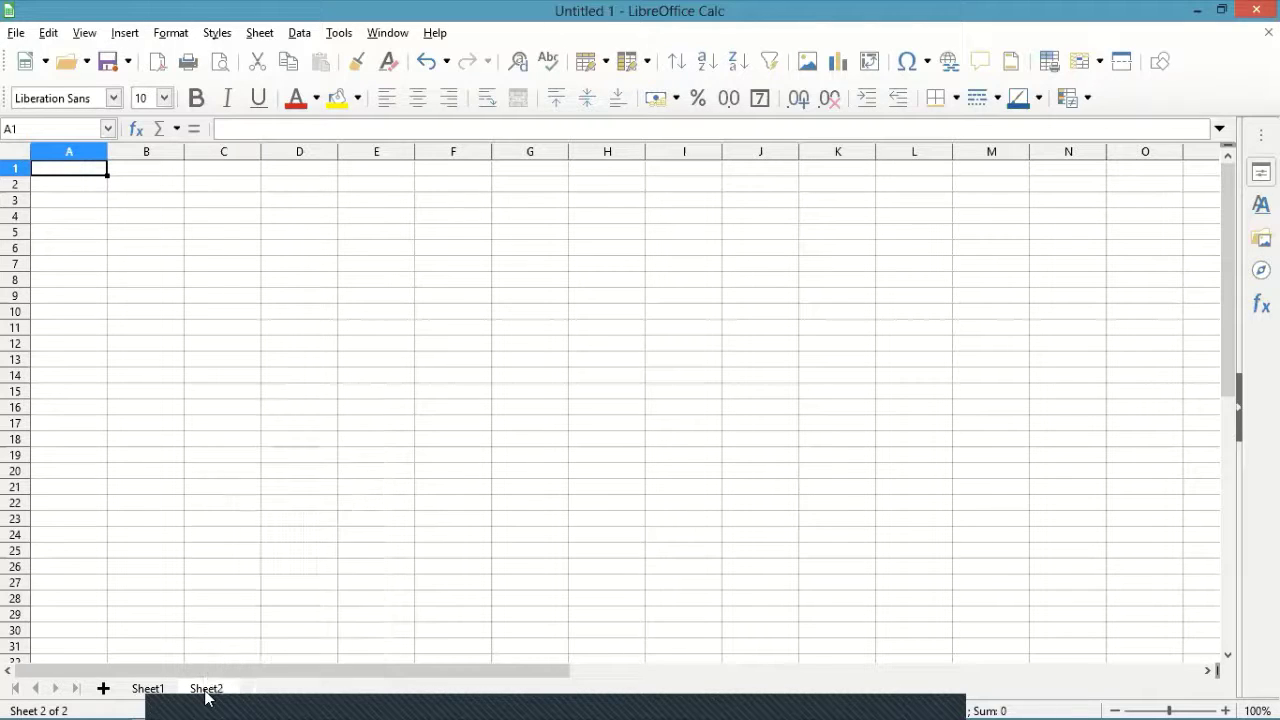
pyautogui.doubleClick(206, 689)
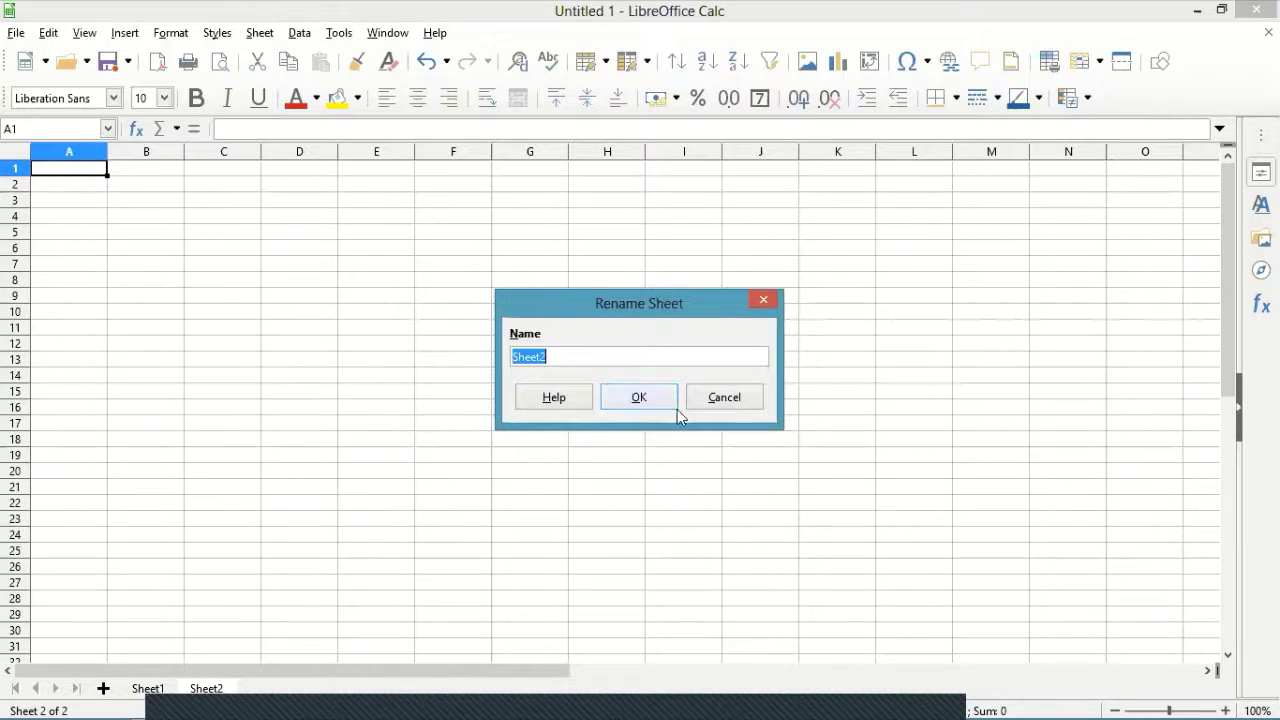
pyautogui.press('Escape')
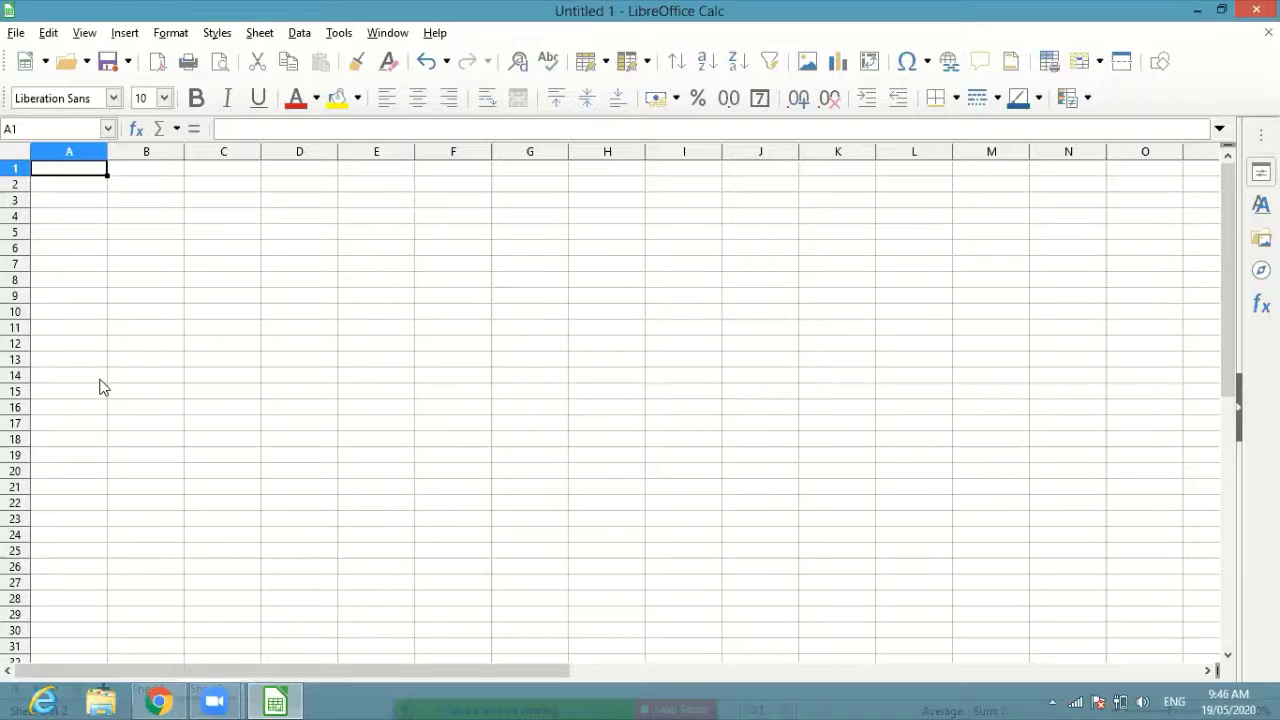
pyautogui.click(267, 96)
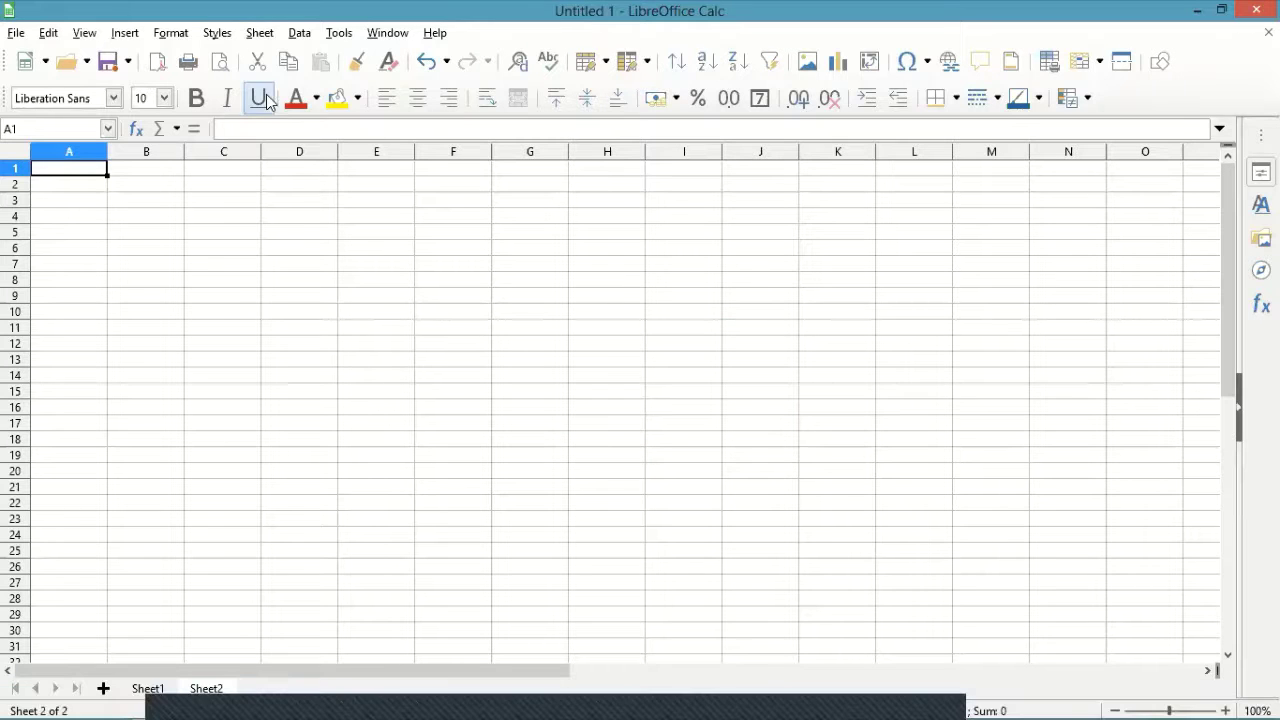
pyautogui.click(270, 34)
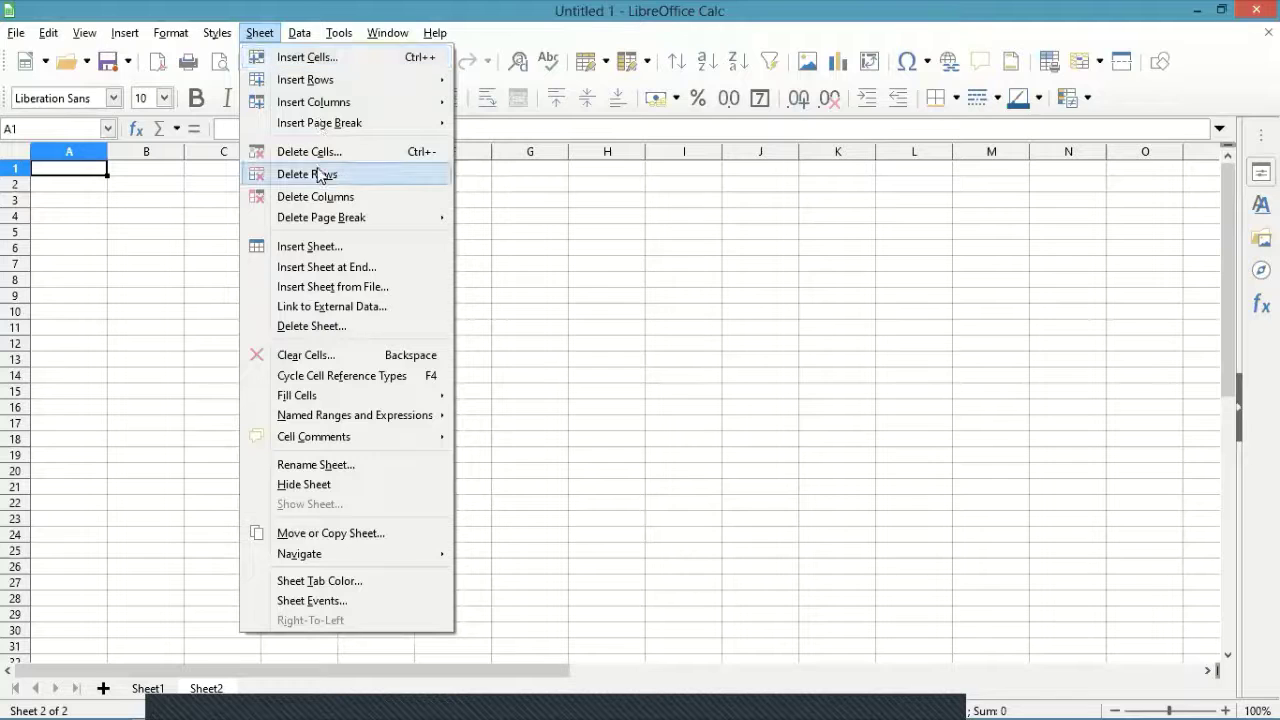
pyautogui.click(165, 36)
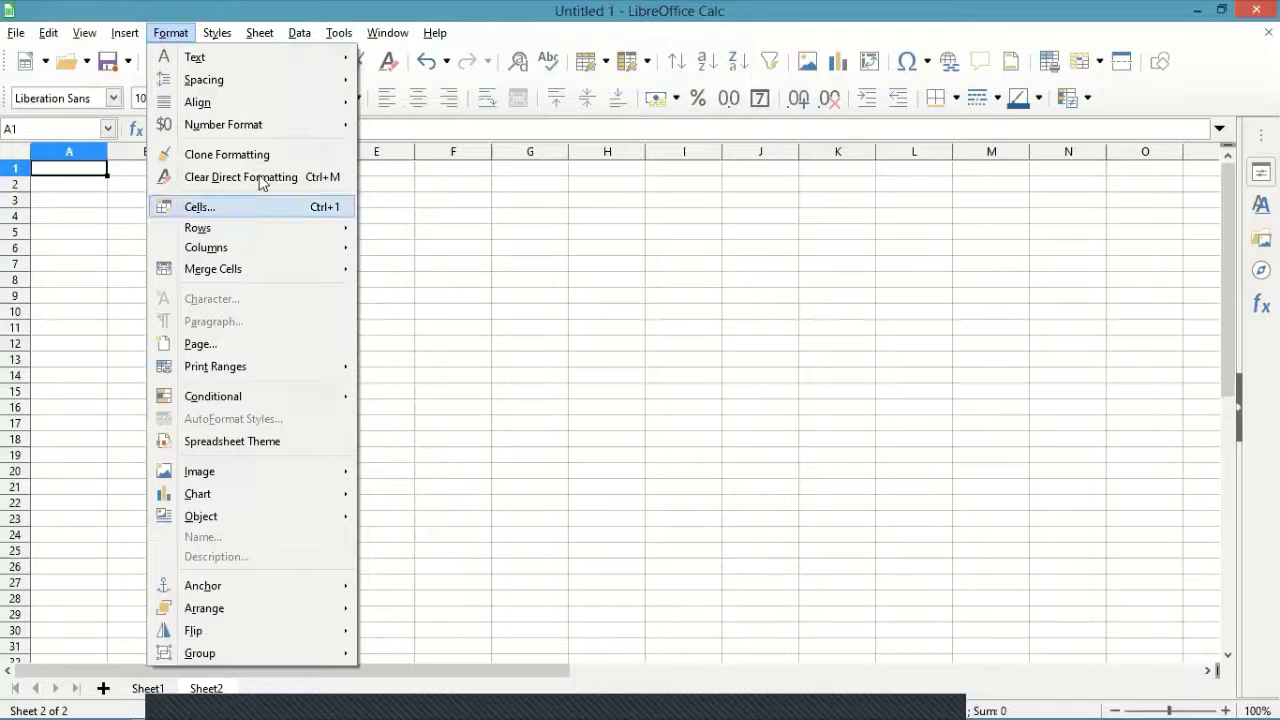
pyautogui.moveTo(263, 40)
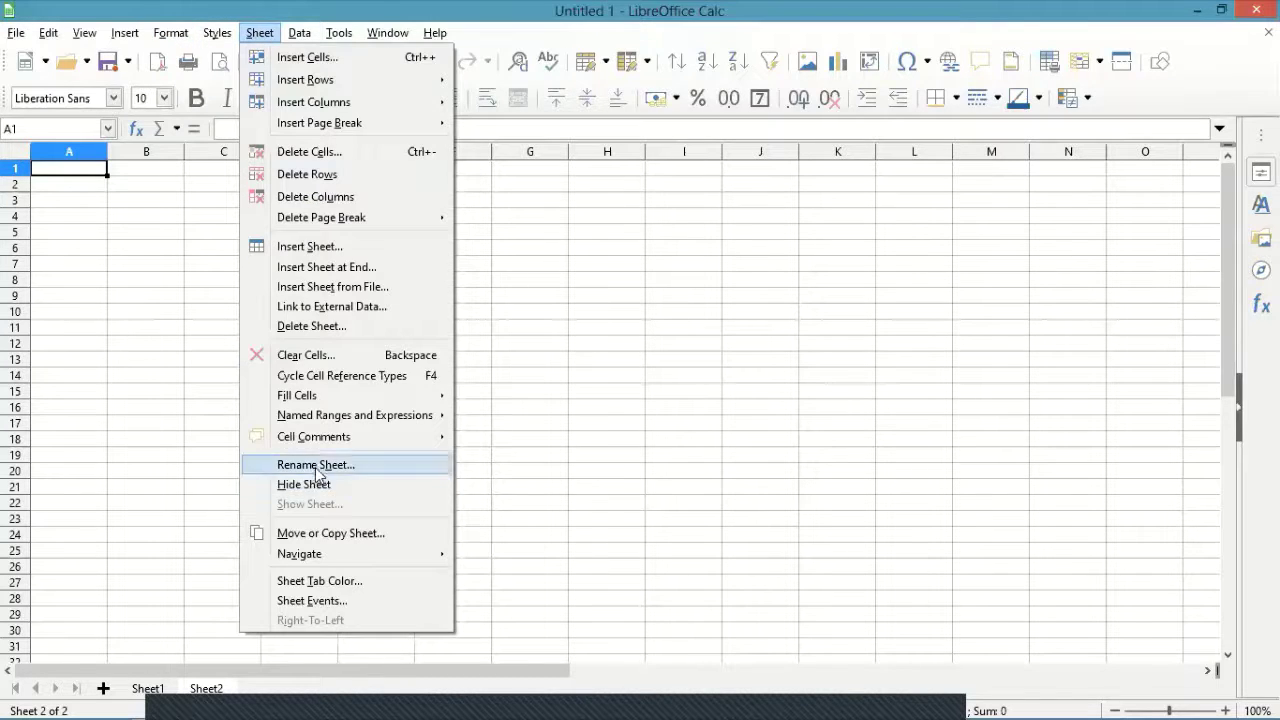
pyautogui.click(450, 488)
# - Rename Sheet2 as PRODUCT SALE
pyautogui.moveTo(160, 700)
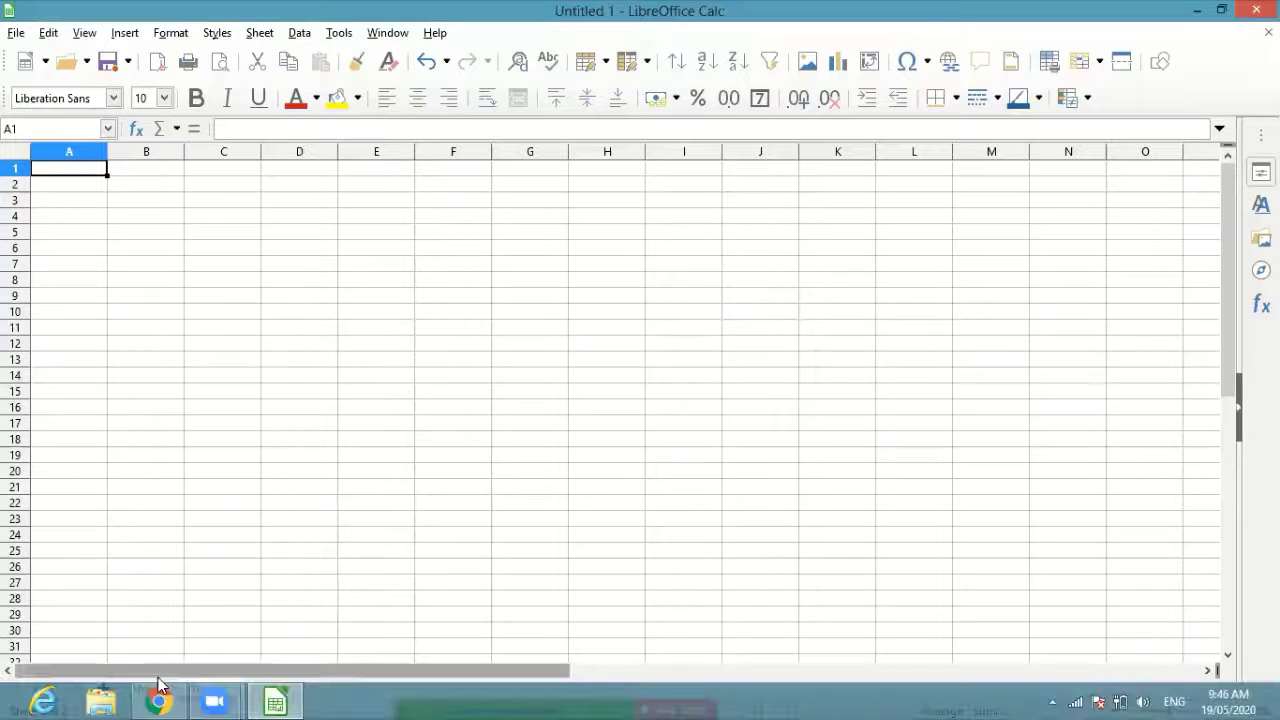
pyautogui.doubleClick(207, 689)
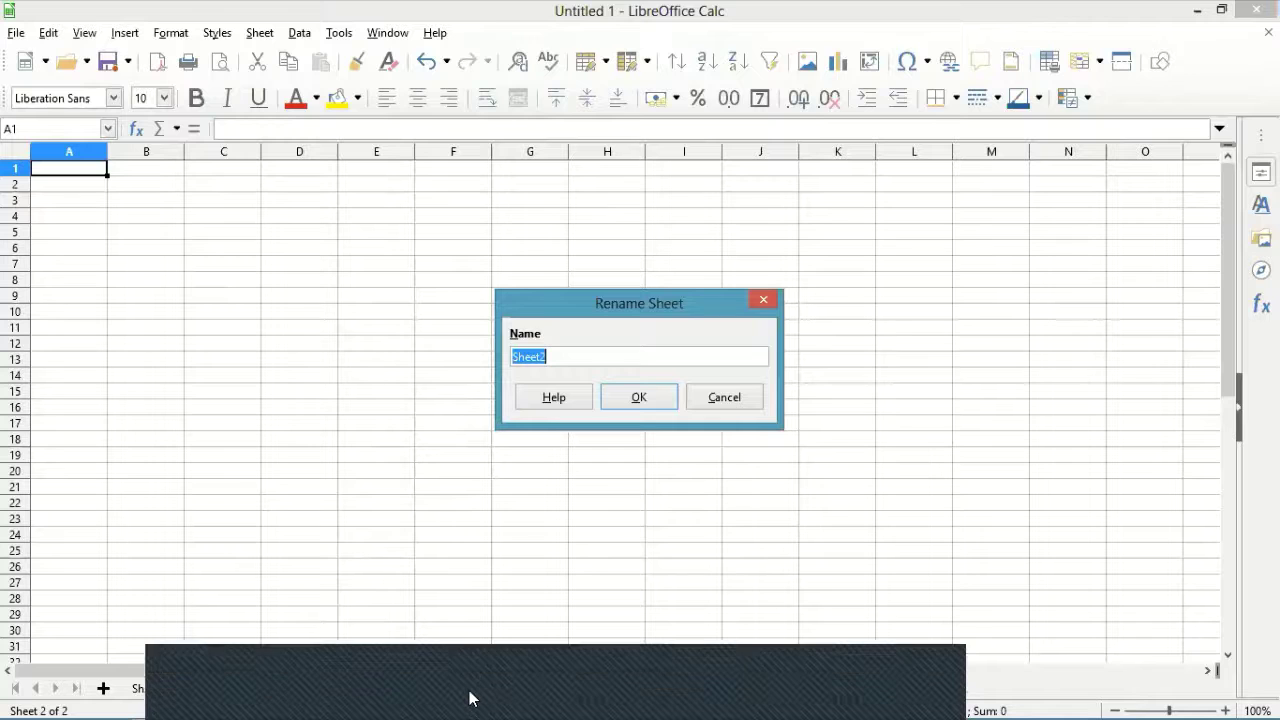
pyautogui.write('PRODUCT')
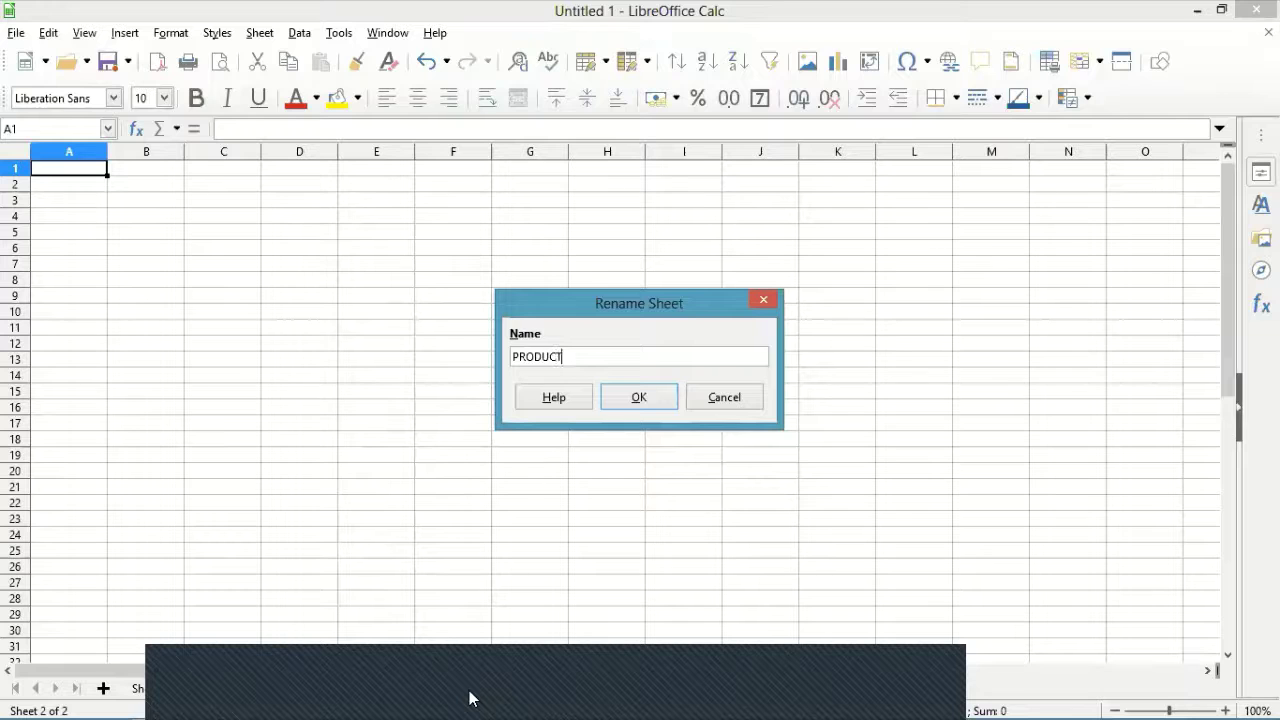
pyautogui.press('Return')
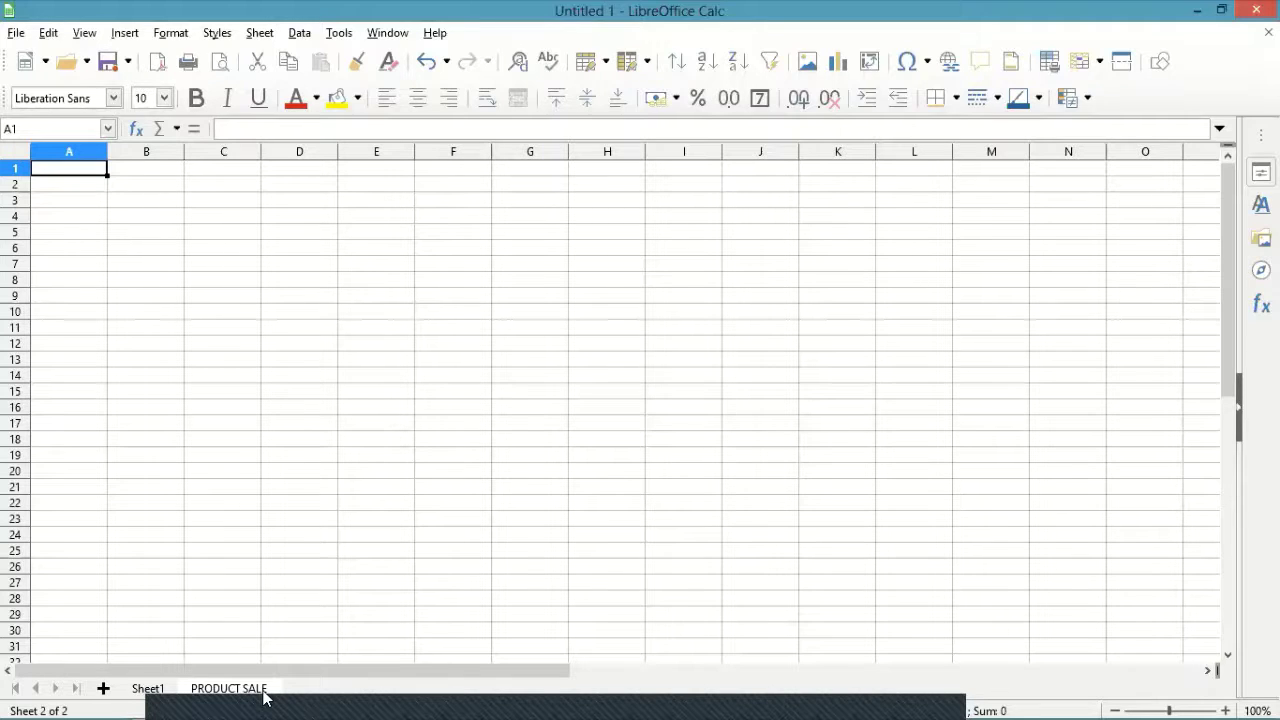
# - Enter the column headings MONTH, Sr. No. and PRODUCT in cells A1 to C1
pyautogui.write('MONTH')
pyautogui.press('Tab')
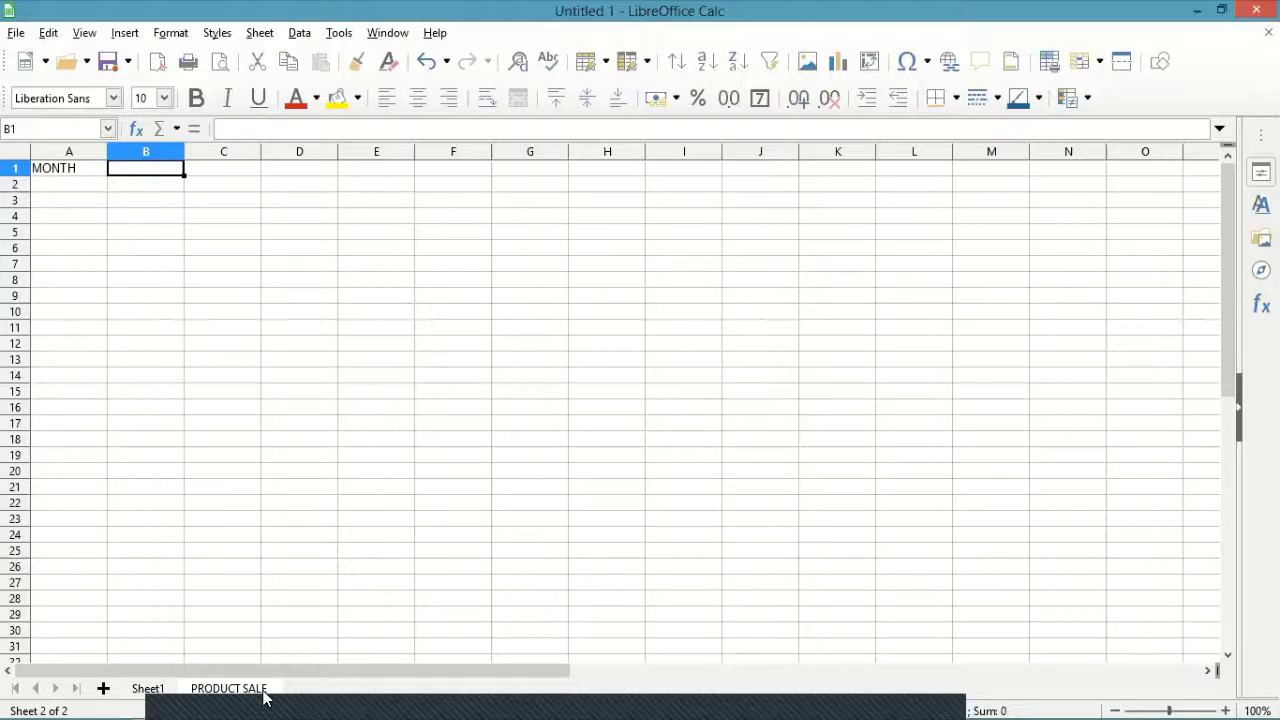
pyautogui.write('Sr. ')
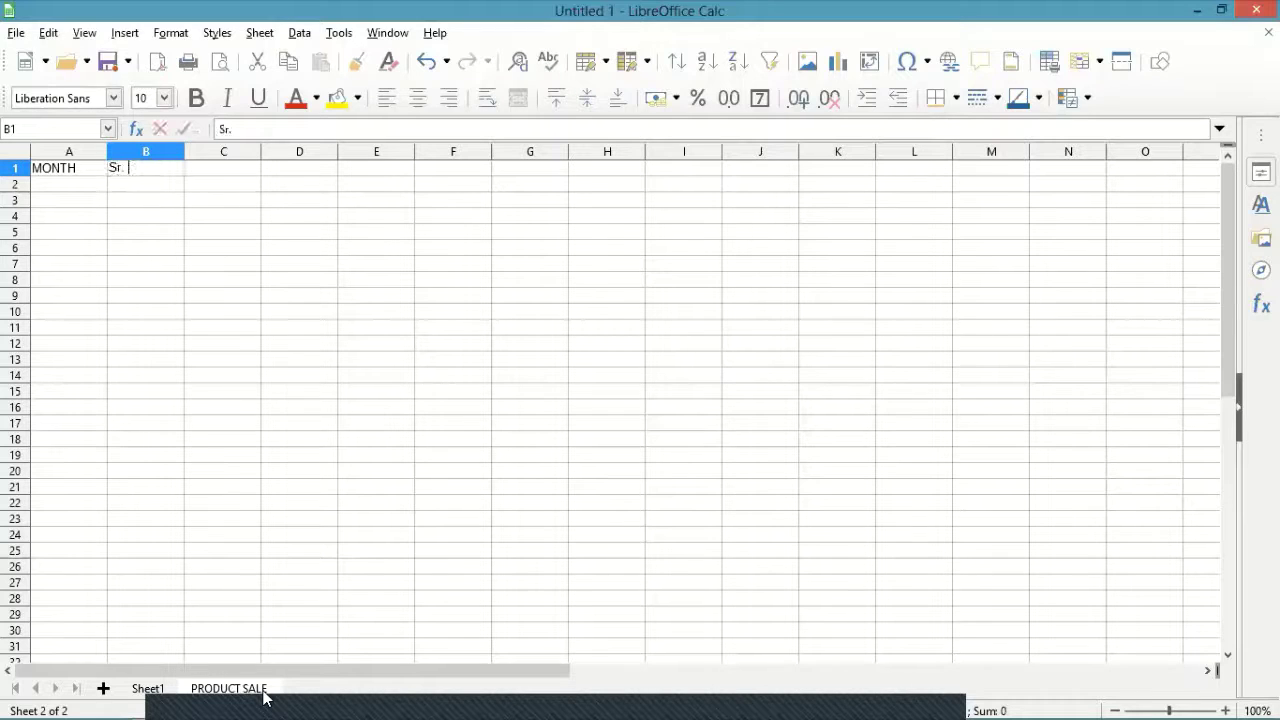
pyautogui.write('No')
pyautogui.write('.')
pyautogui.press('Tab')
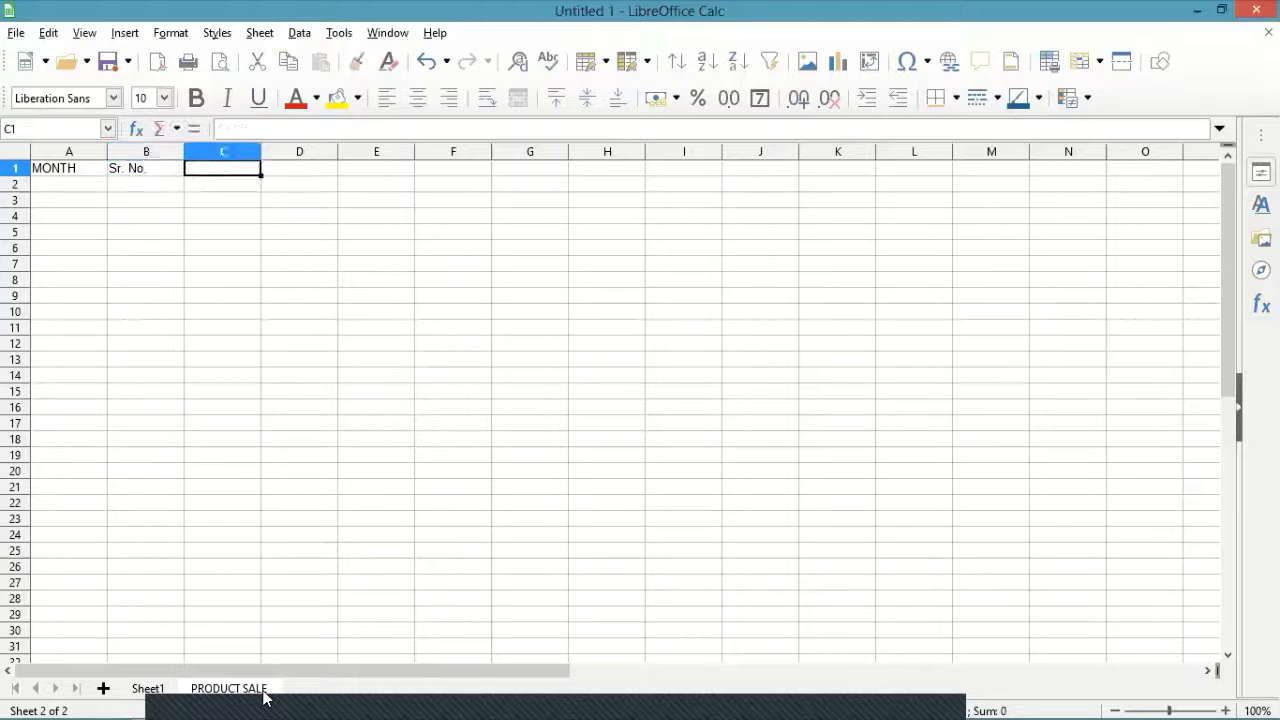
pyautogui.write('PRODUCT')
pyautogui.press('Tab')
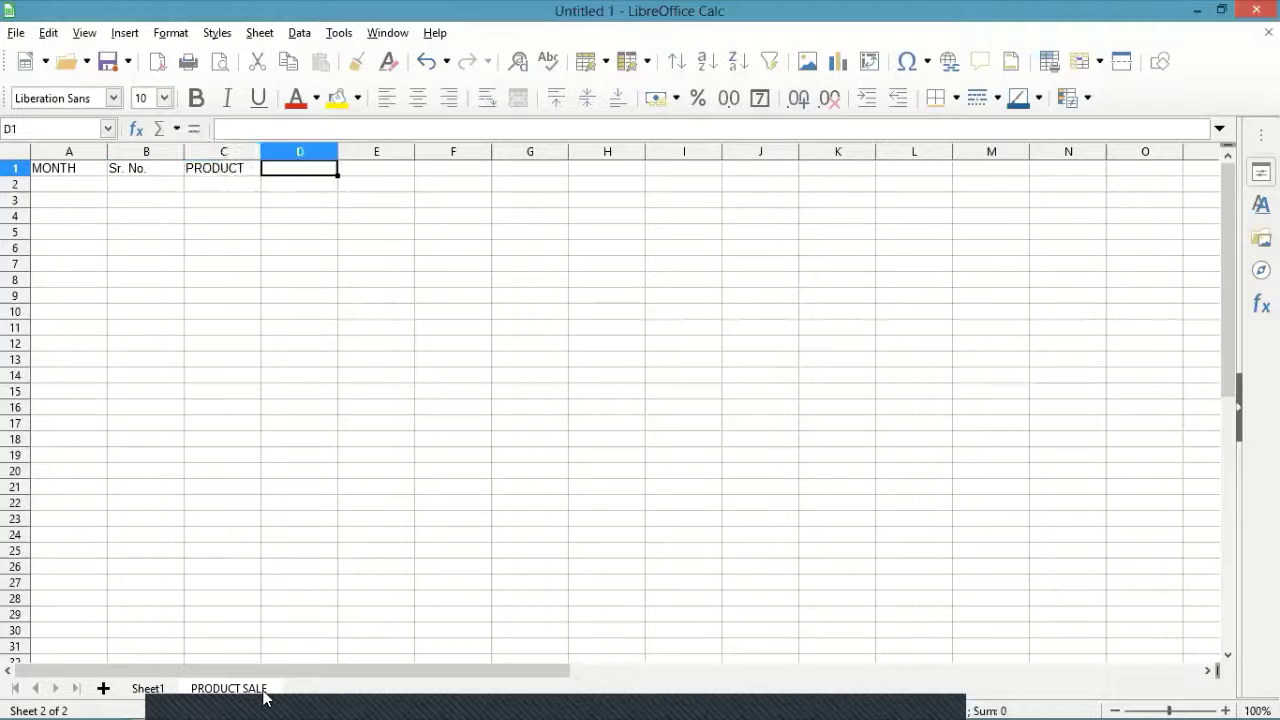
# - Enter the column headings RATE, QTY and PRICE in cells D1 to F1
pyautogui.write('RAT E')
pyautogui.press('Tab')
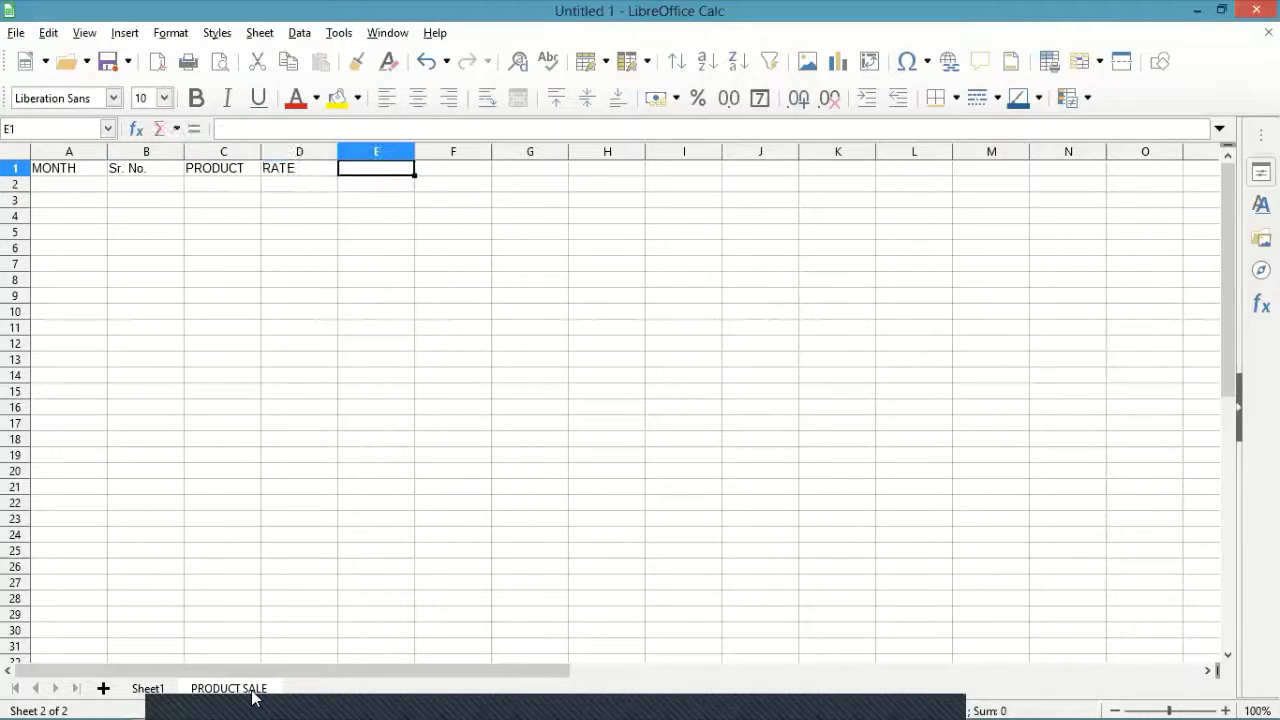
pyautogui.write('QTY')
pyautogui.press('Tab')
pyautogui.write('PRICE')
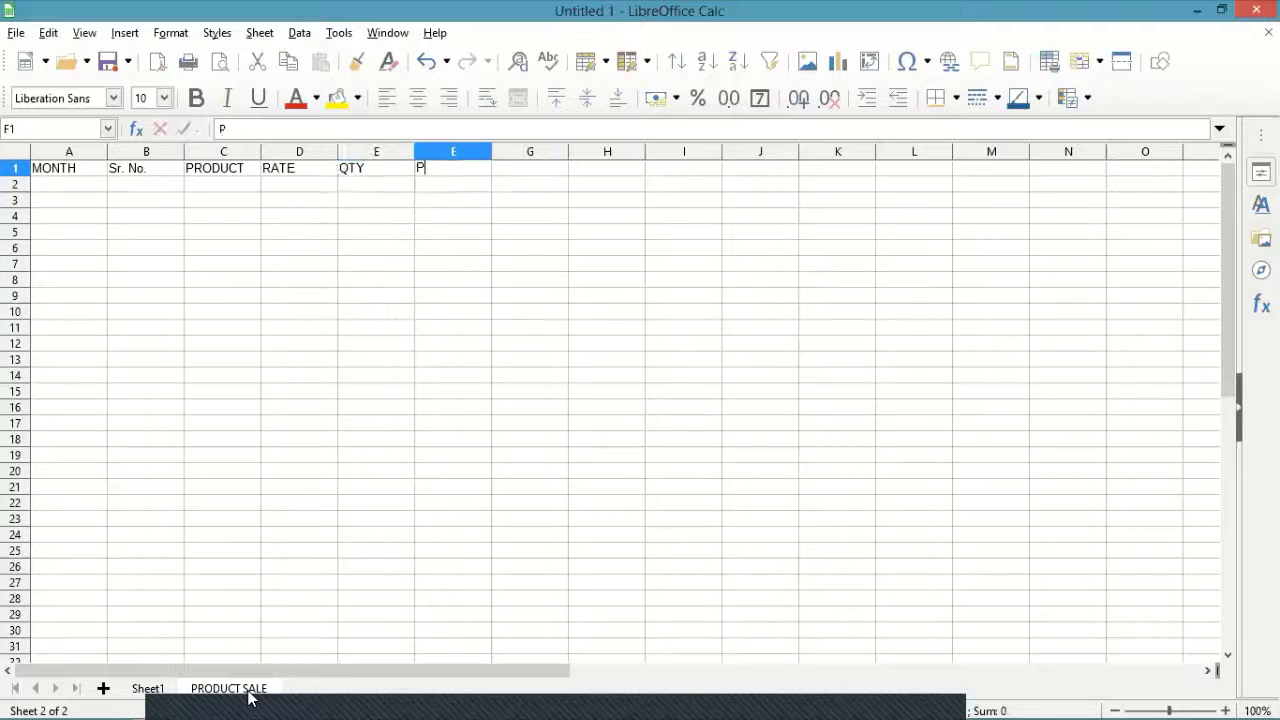
pyautogui.press('Return')
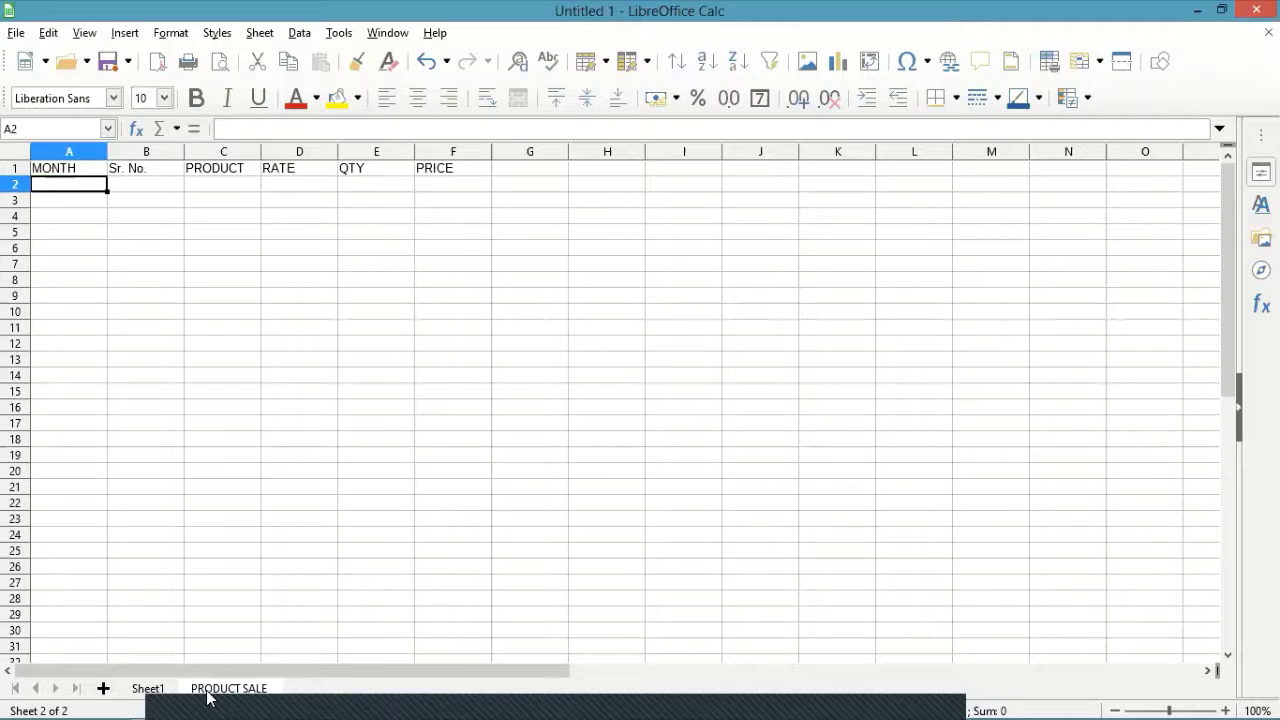
# - Enter JAN as the first month in A2 and 1 as the first serial number in B2
pyautogui.write('JAN')
pyautogui.press('Return')
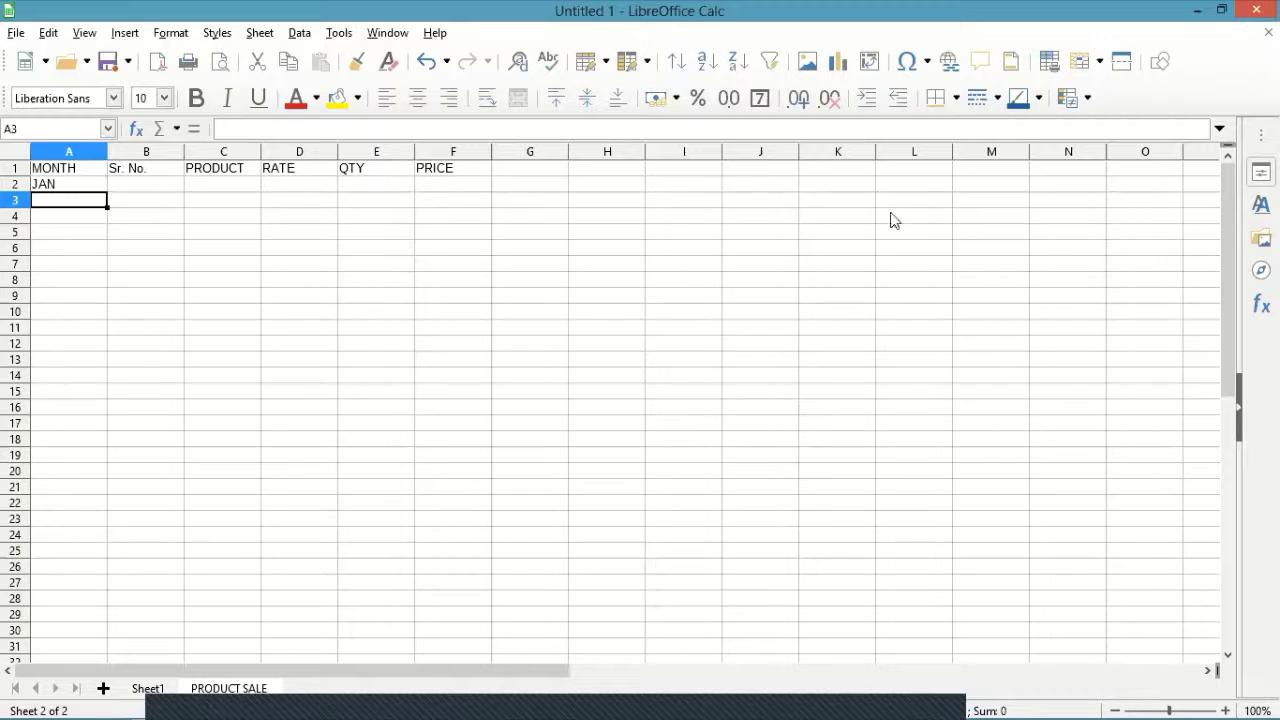
pyautogui.press('Up')
pyautogui.press('Right')
pyautogui.write('1')
pyautogui.press('Return')
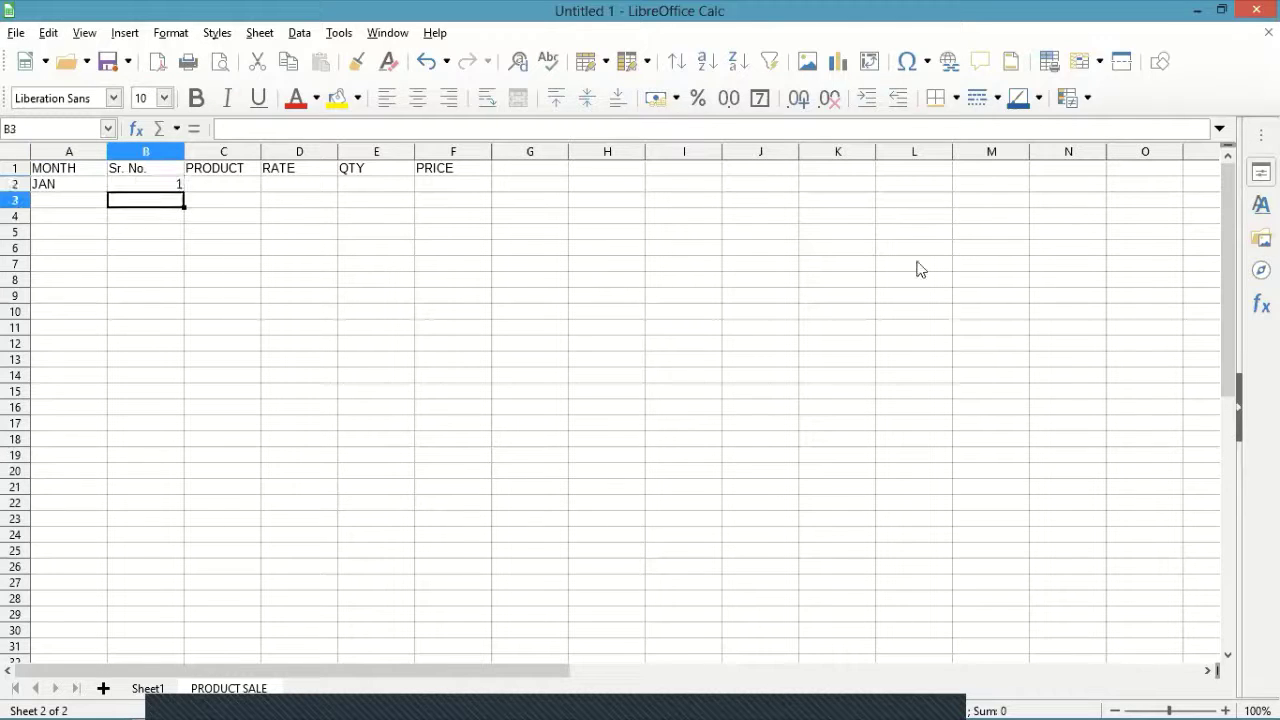
# - Fill the serial numbers 1 to 5 down B2:B6 and copy JAN down A2:A6
pyautogui.click(170, 188)
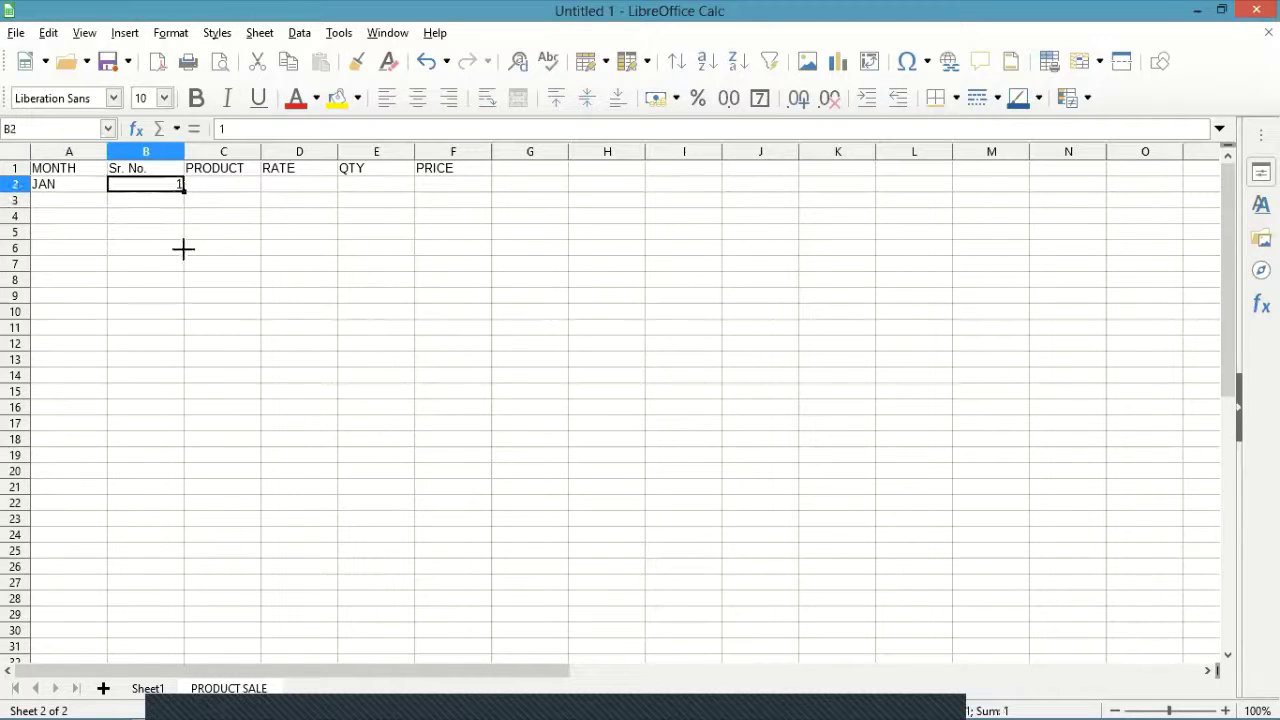
pyautogui.moveTo(183, 249)
pyautogui.mouseDown()
pyautogui.moveTo(183, 274)
pyautogui.moveTo(183, 255)
pyautogui.mouseUp()
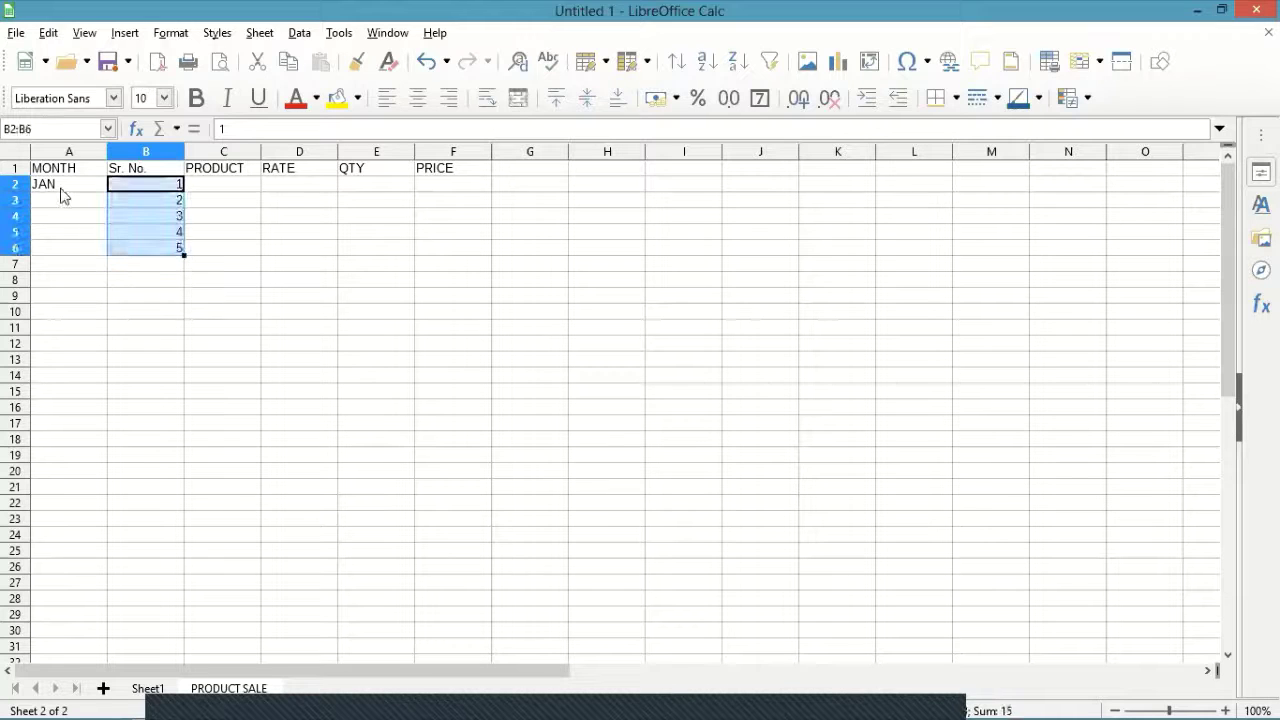
pyautogui.click(100, 190)
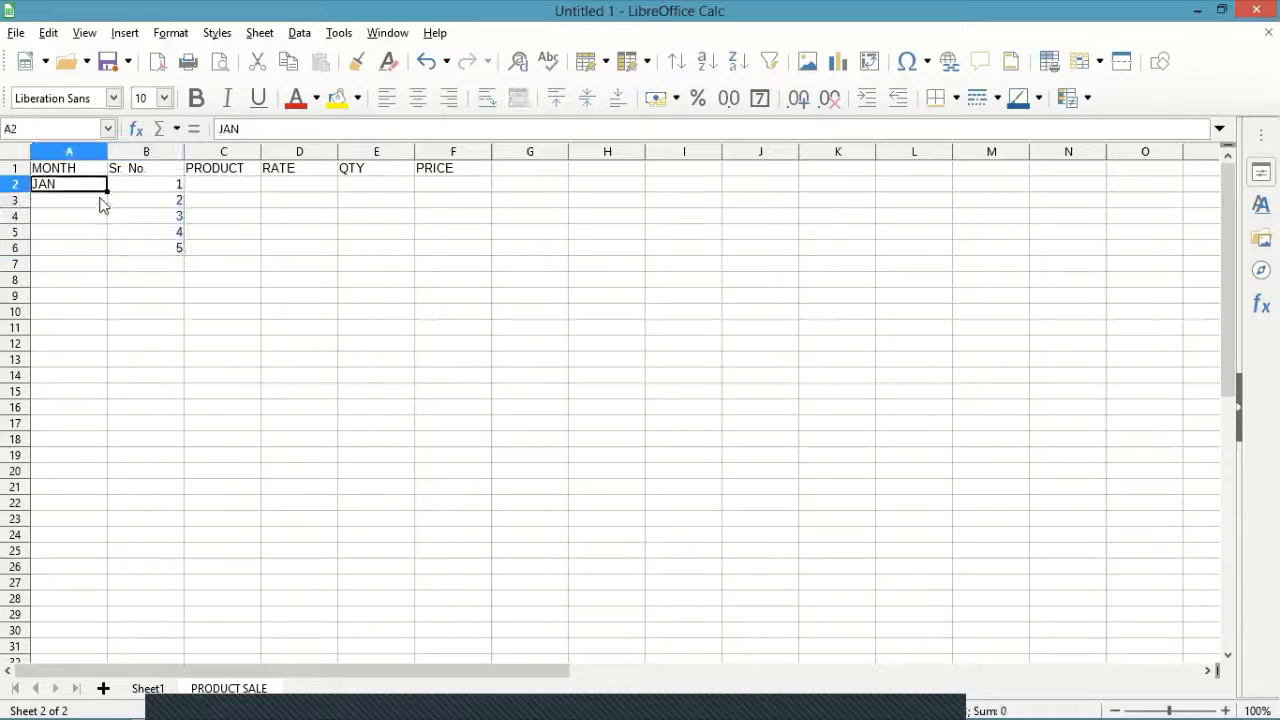
pyautogui.moveTo(107, 190); pyautogui.dragTo(108, 250)
# - Enter the product names MAGGIE, COKE and CADBURY'S in cells C2 to C4
pyautogui.click(228, 189)
pyautogui.write('M')
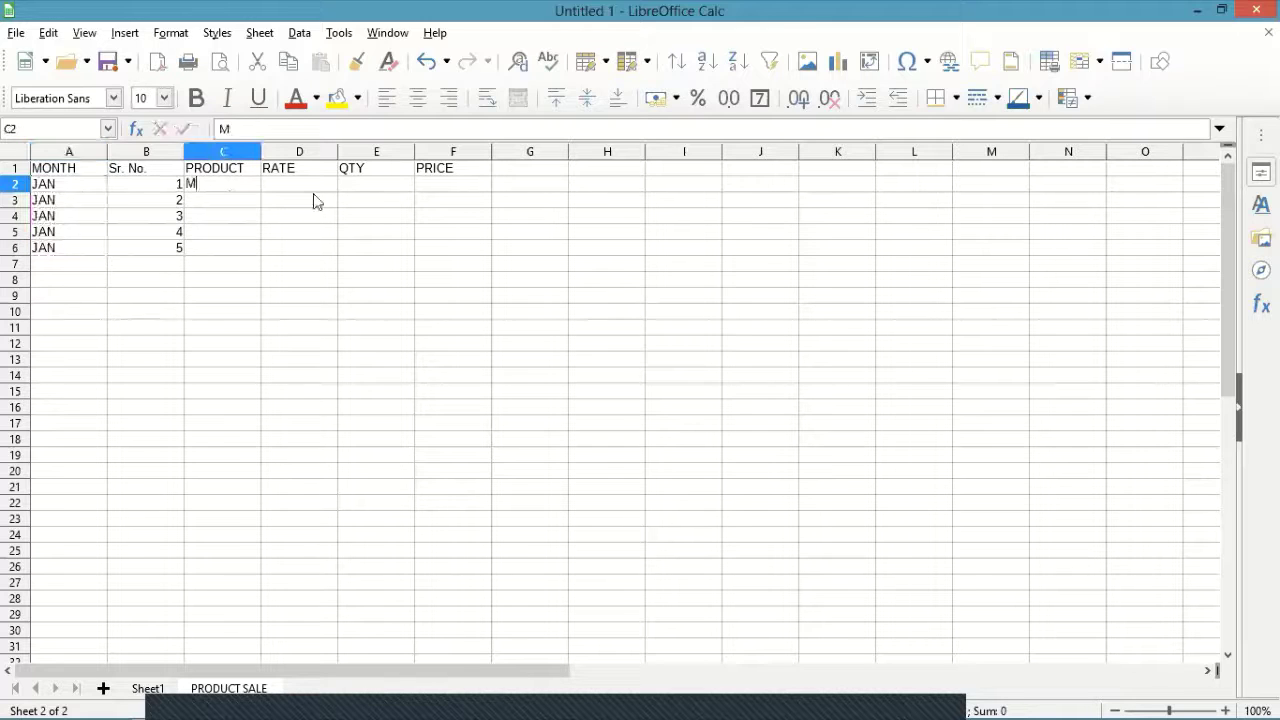
pyautogui.write('AGGIE')
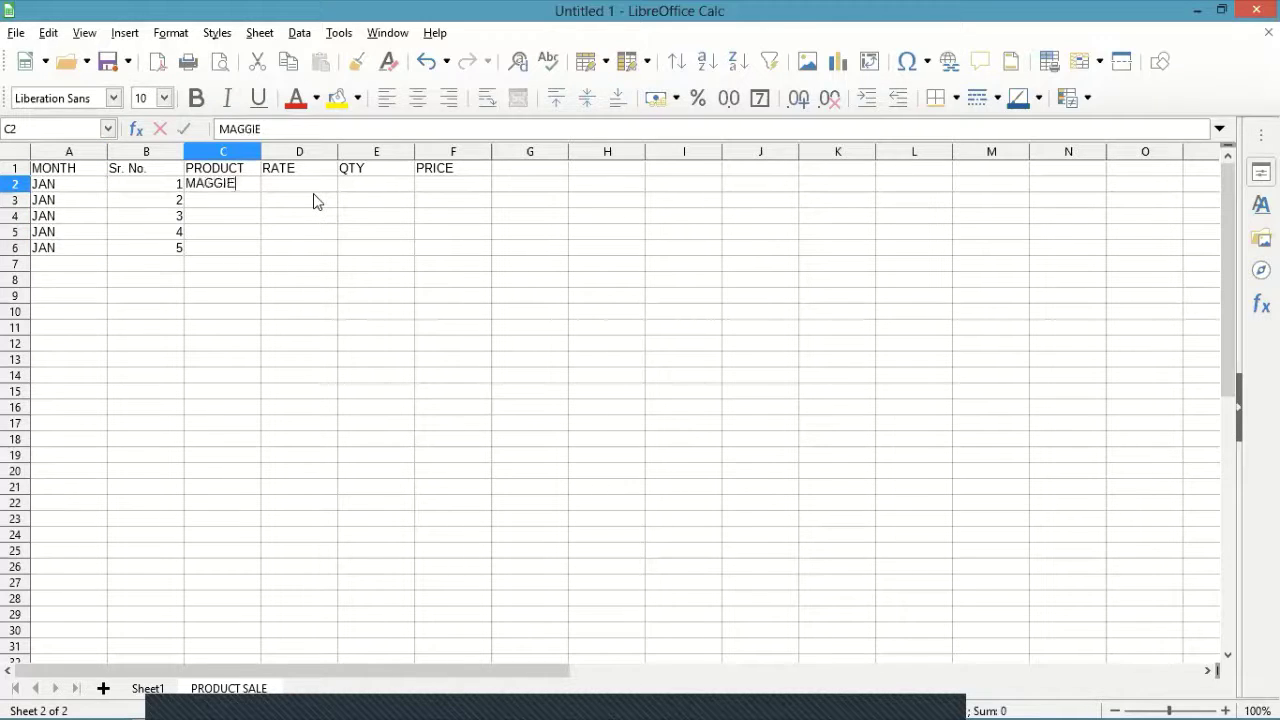
pyautogui.press('Return')
pyautogui.write('COKE')
pyautogui.press('Return')
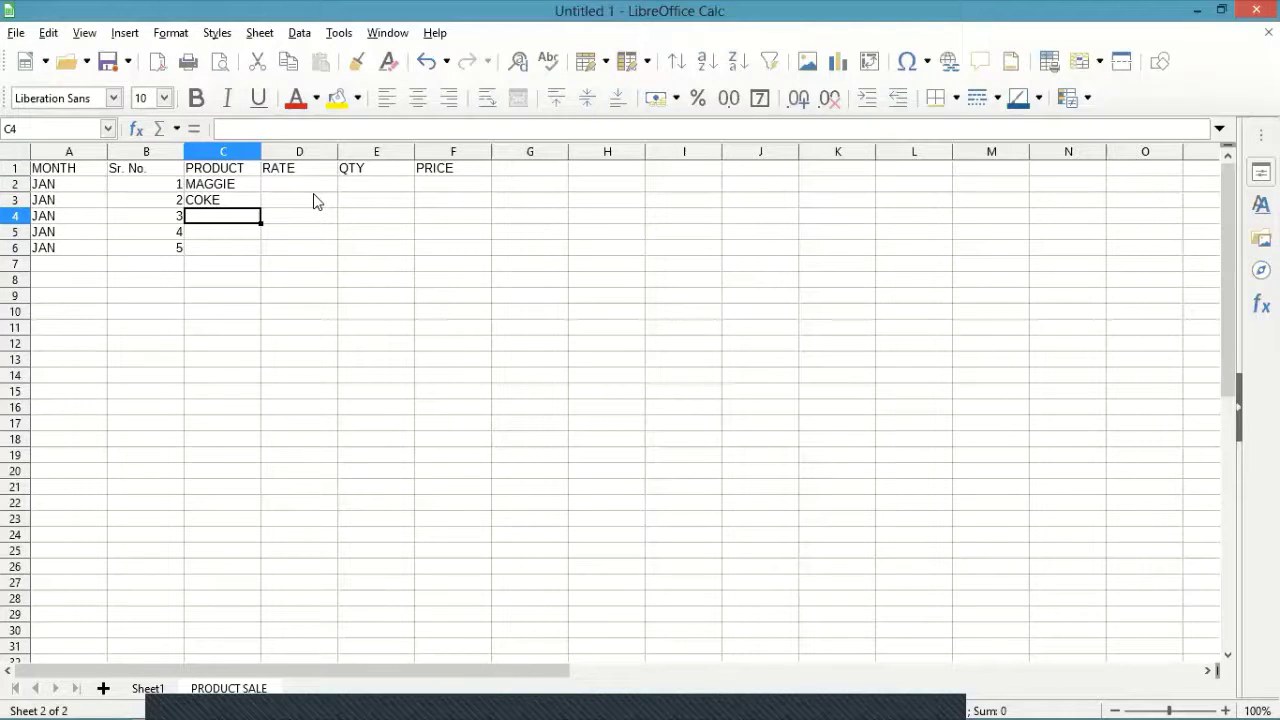
pyautogui.write('CADB')
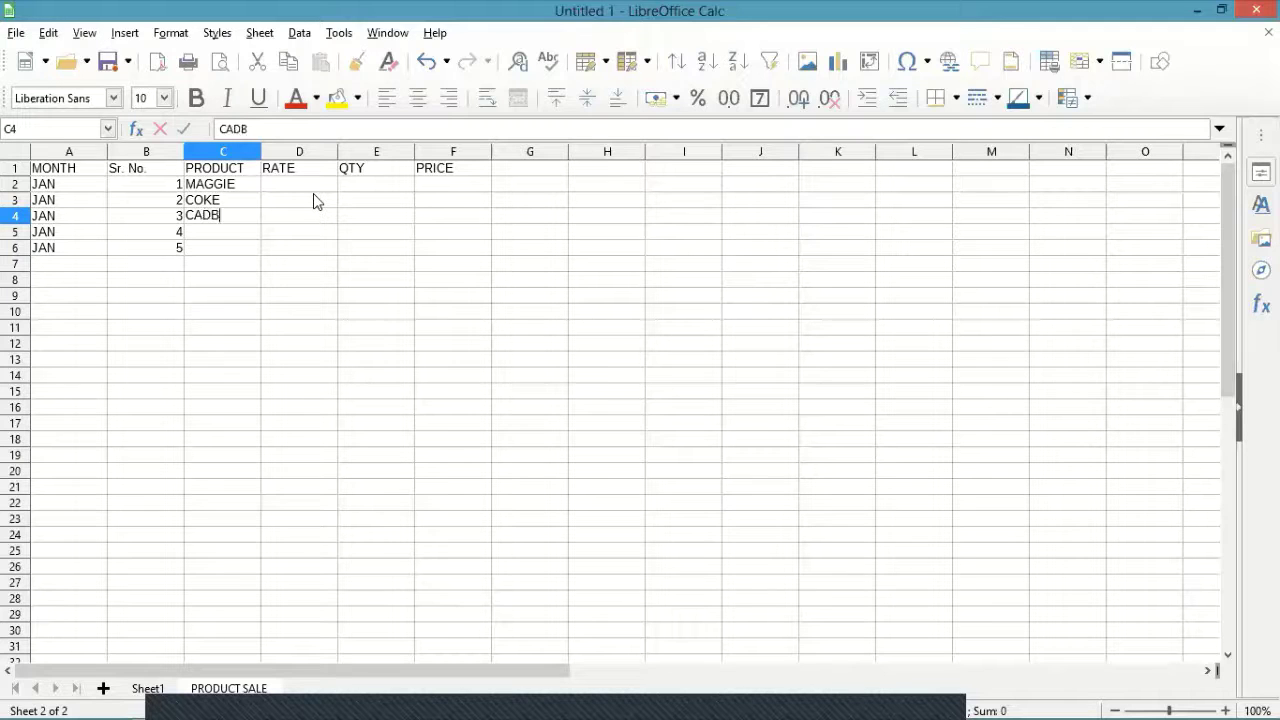
pyautogui.write("URY'S4")
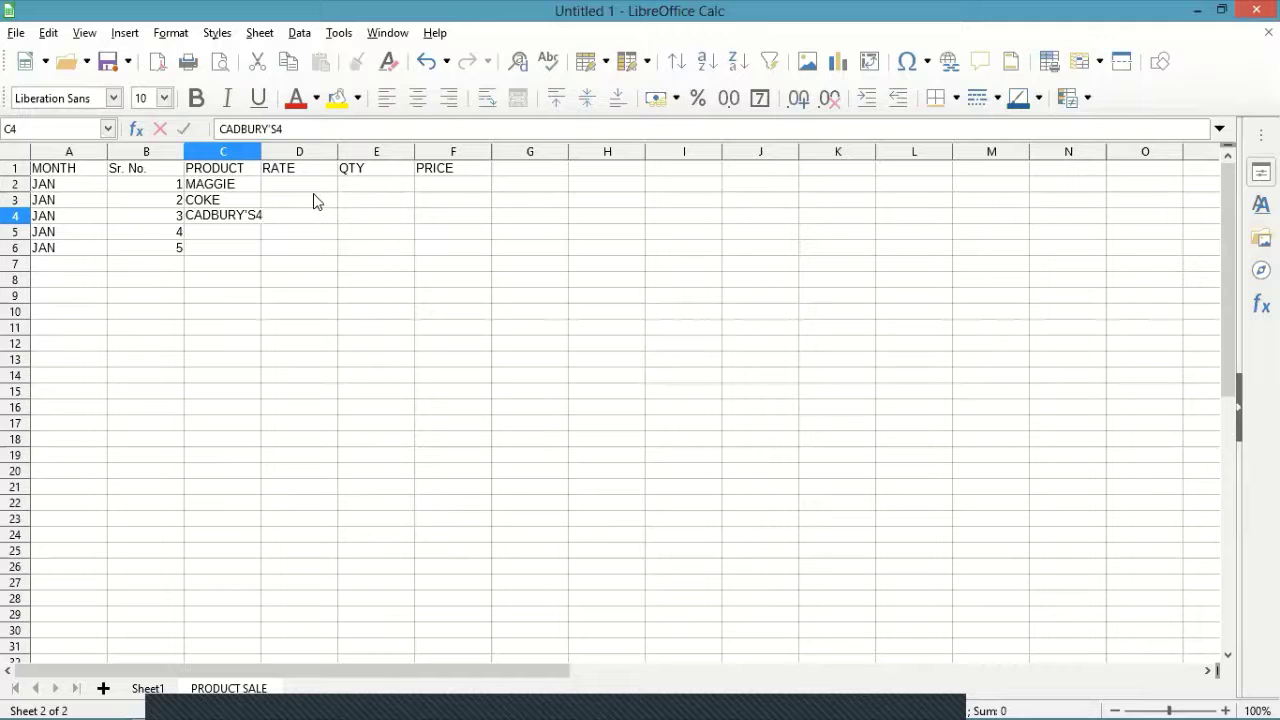
pyautogui.press('BackSpace')
pyautogui.press('Return')
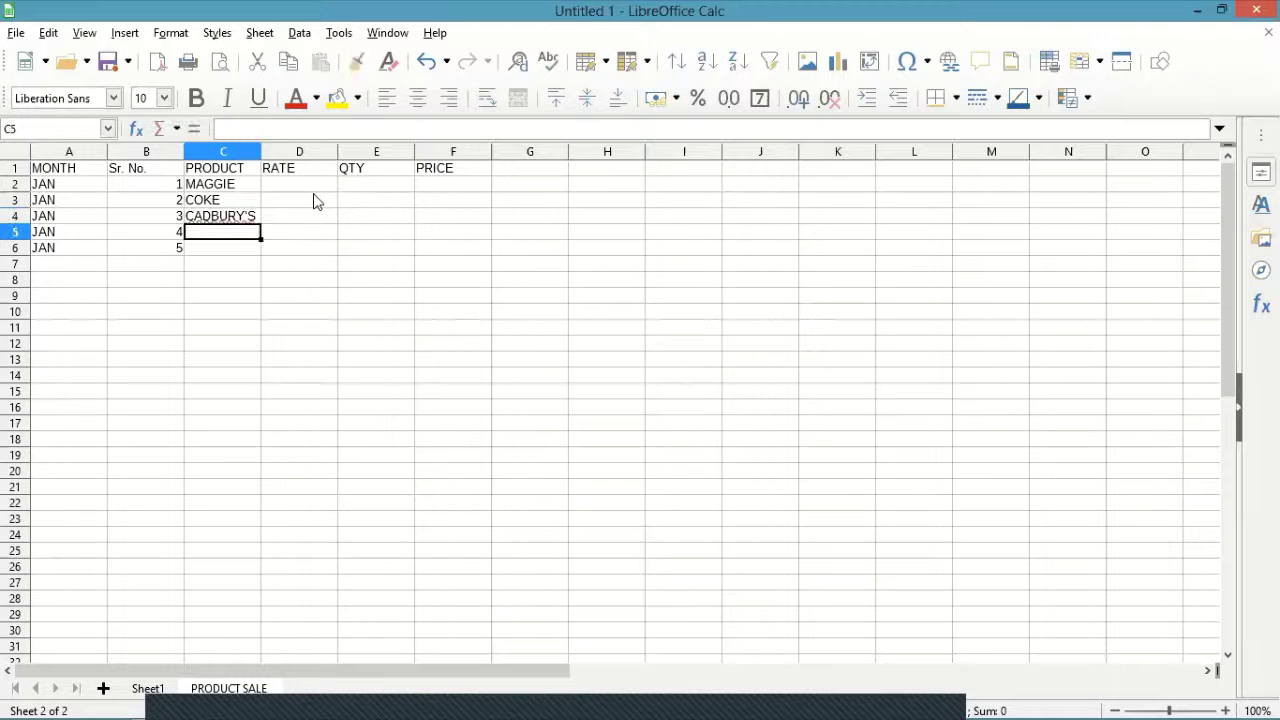
# - Enter the product names NESTLE and COKE in cells C5 and C6
pyautogui.write('NESL')
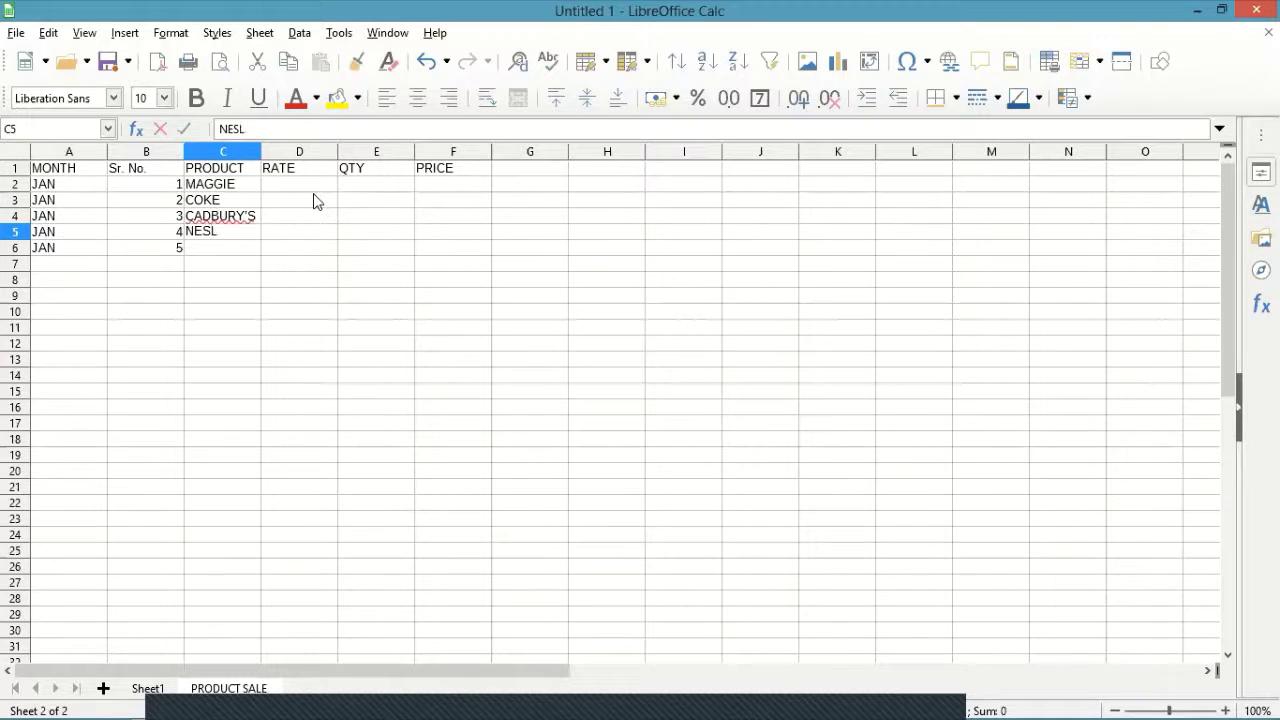
pyautogui.press('BackSpace')
pyautogui.write('TL')
pyautogui.write('E')
pyautogui.press('Return')
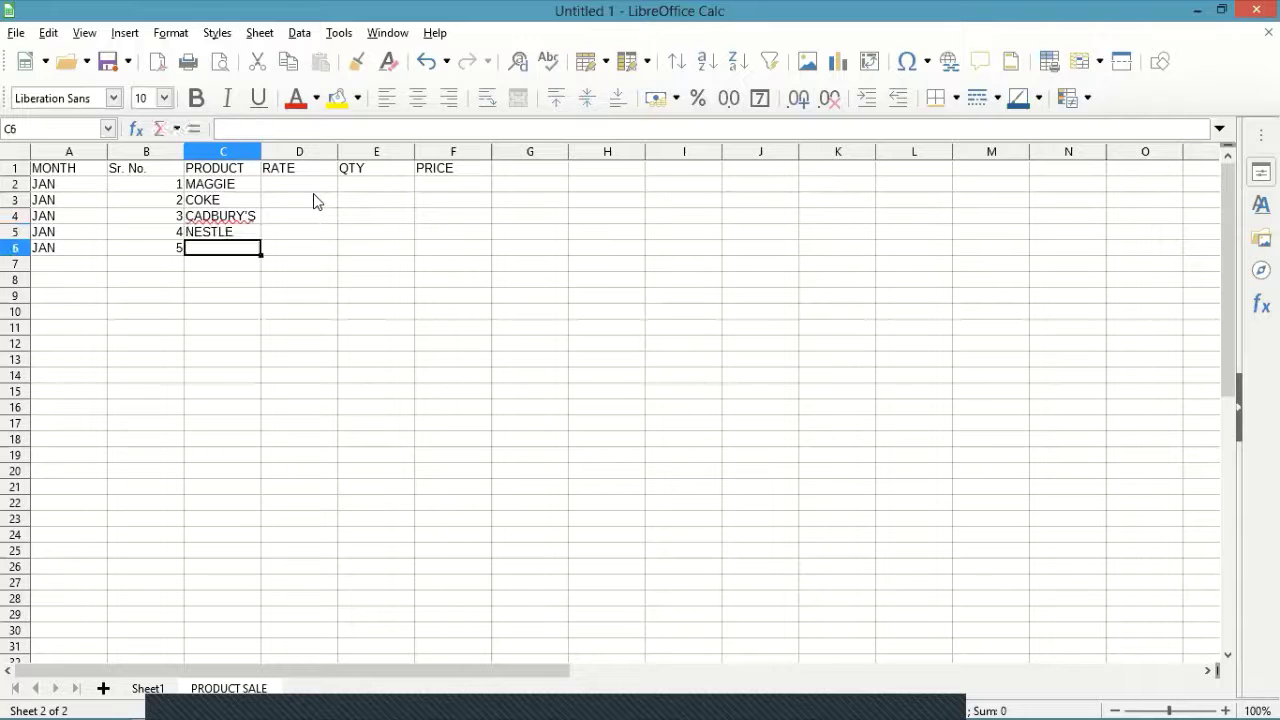
pyautogui.write('COKE')
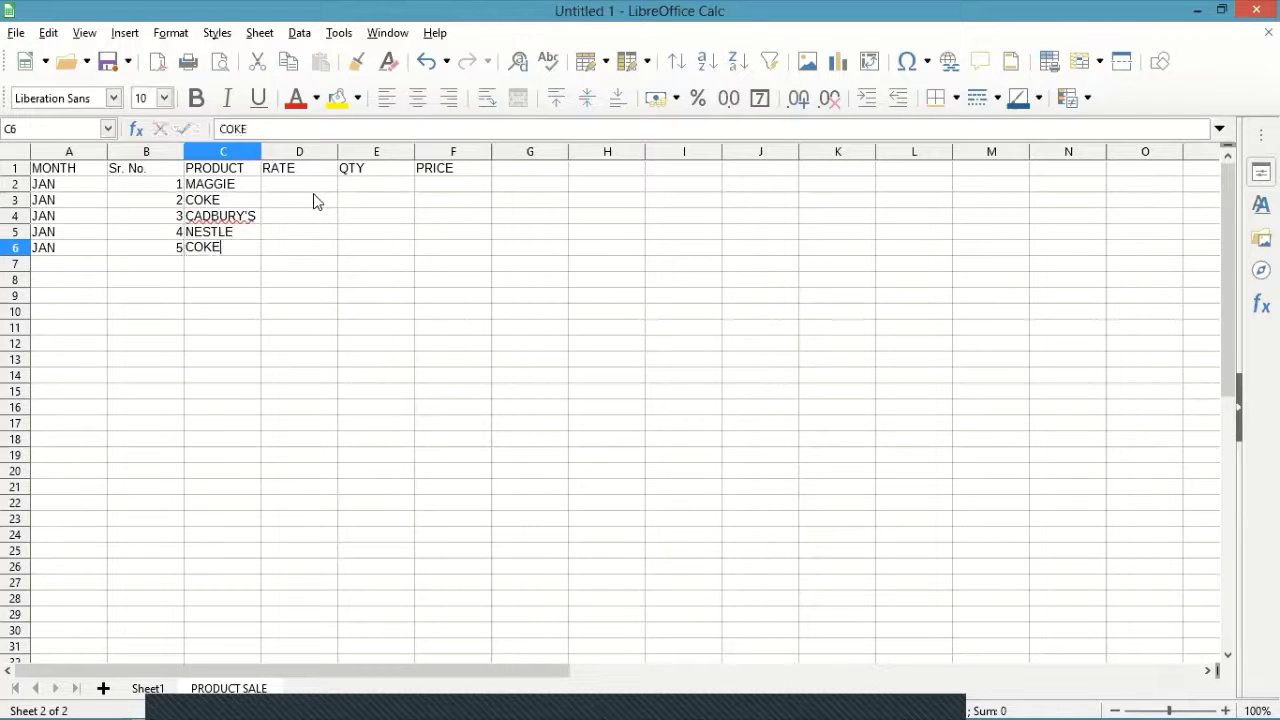
# - Enter the rates 120, 251, 300, 250 and 500 for the five products in D2:D6
pyautogui.click(315, 186)
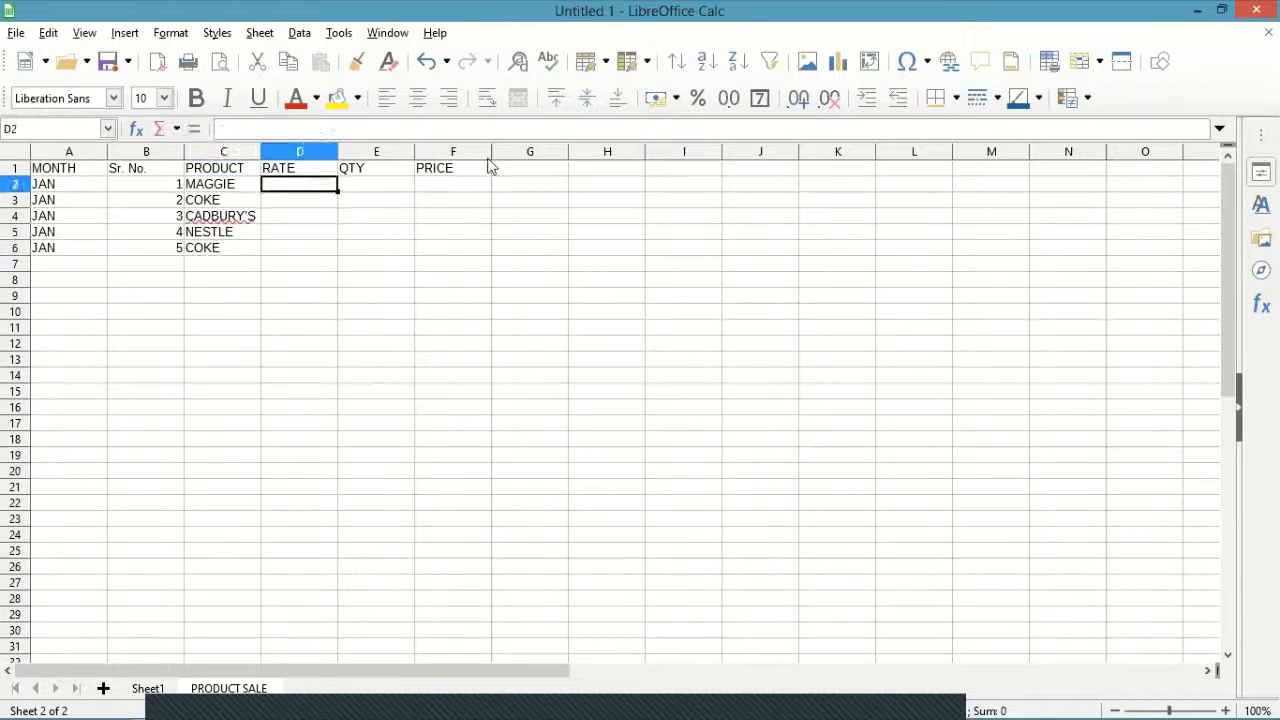
pyautogui.write('120')
pyautogui.press('Return')
pyautogui.write('25')
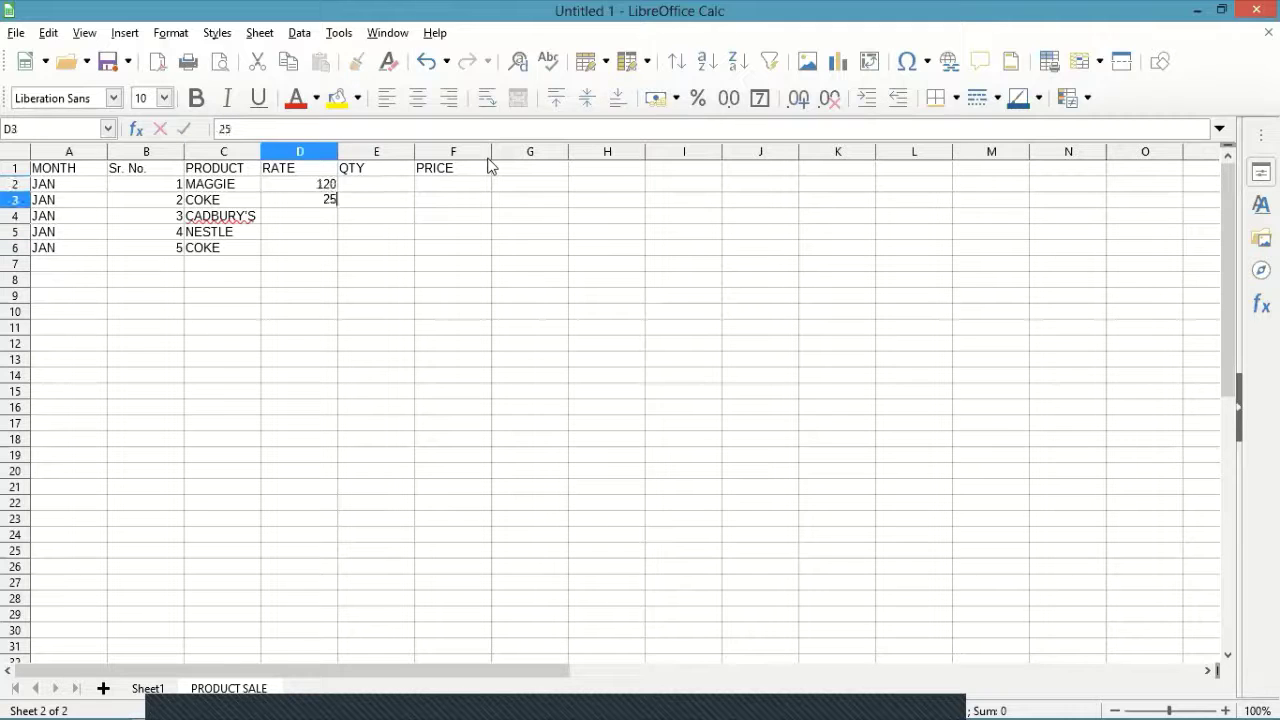
pyautogui.write('1')
pyautogui.press('Return')
pyautogui.write('300')
pyautogui.press('Return')
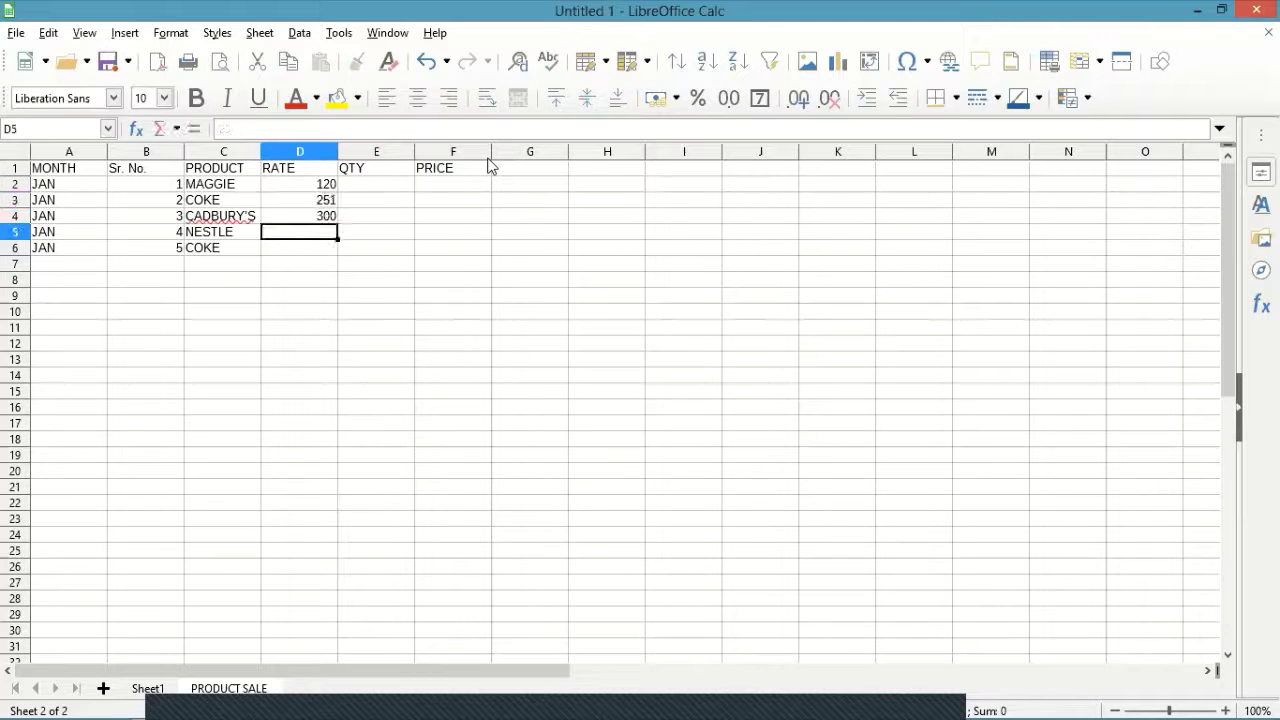
pyautogui.write('250')
pyautogui.press('Return')
pyautogui.write('500')
pyautogui.press('Return')
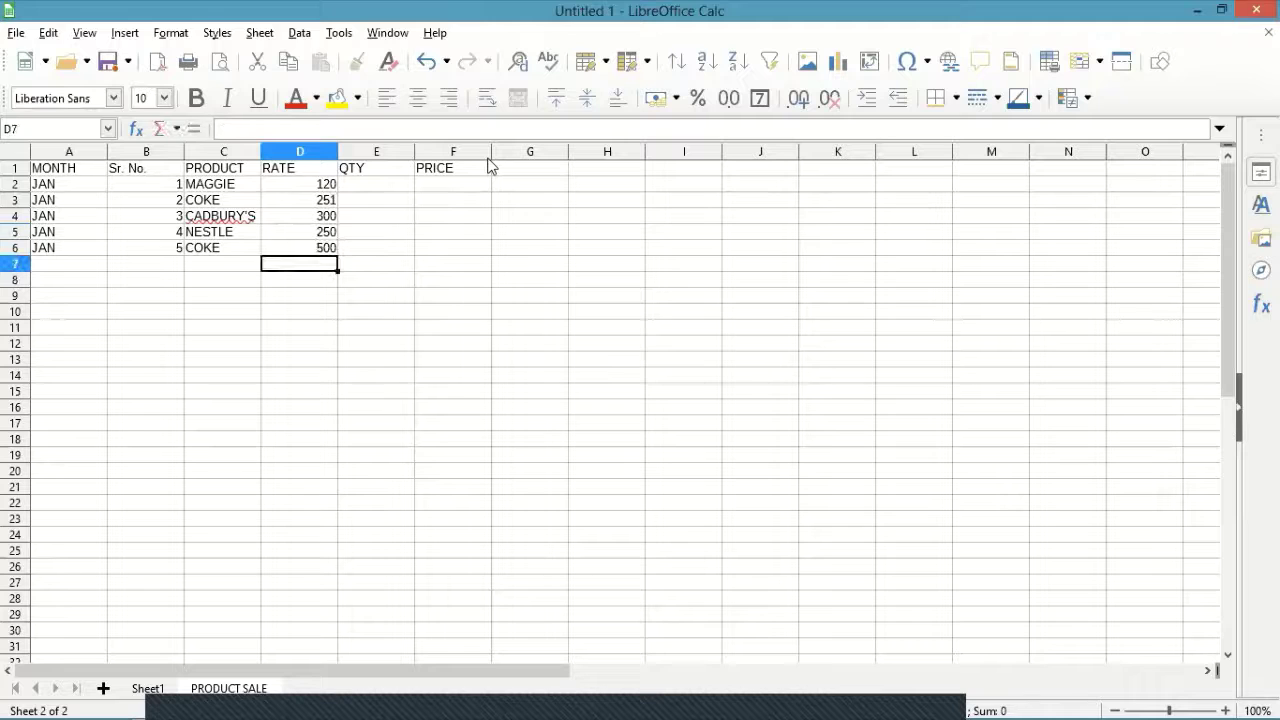
# - Enter the quantities 2500, 1500 and 2000 for the first three products in E2:E4
pyautogui.press('Right')
pyautogui.press('Up')
pyautogui.press('Up')
pyautogui.press('Up')
pyautogui.press('Up')
pyautogui.press('Up')
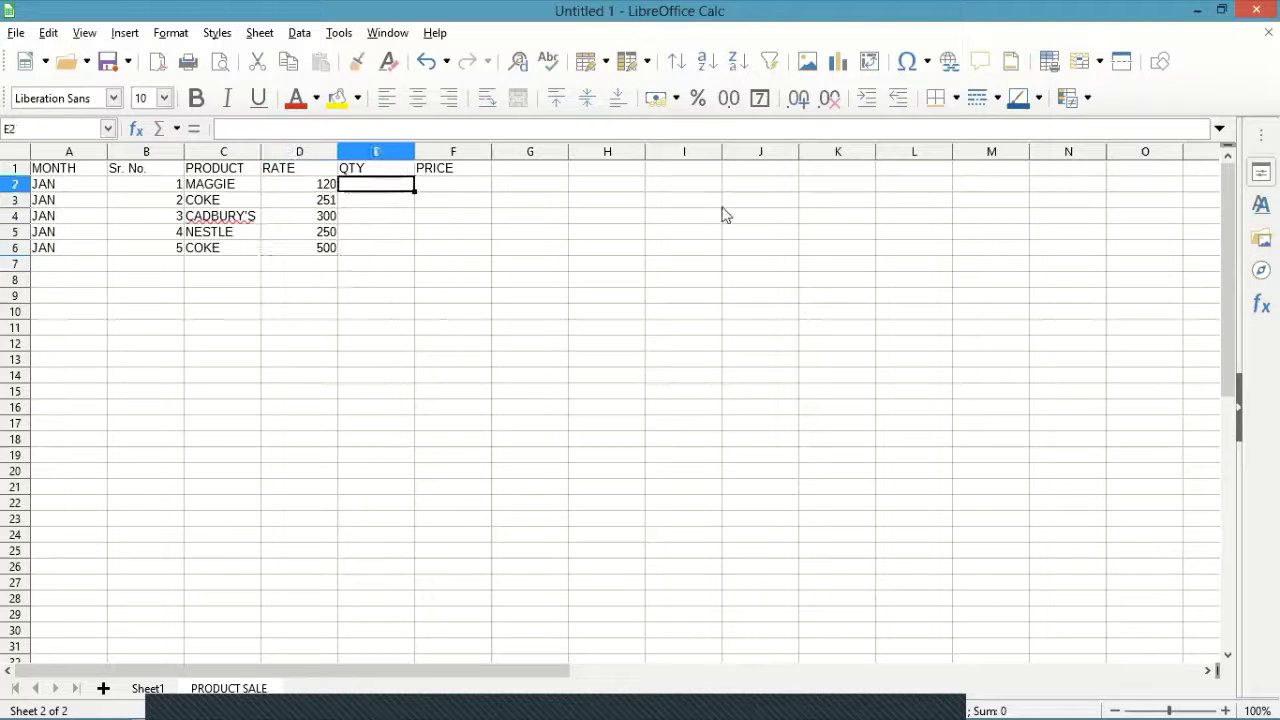
pyautogui.write('2500')
pyautogui.press('Return')
pyautogui.write('1500')
pyautogui.press('Return')
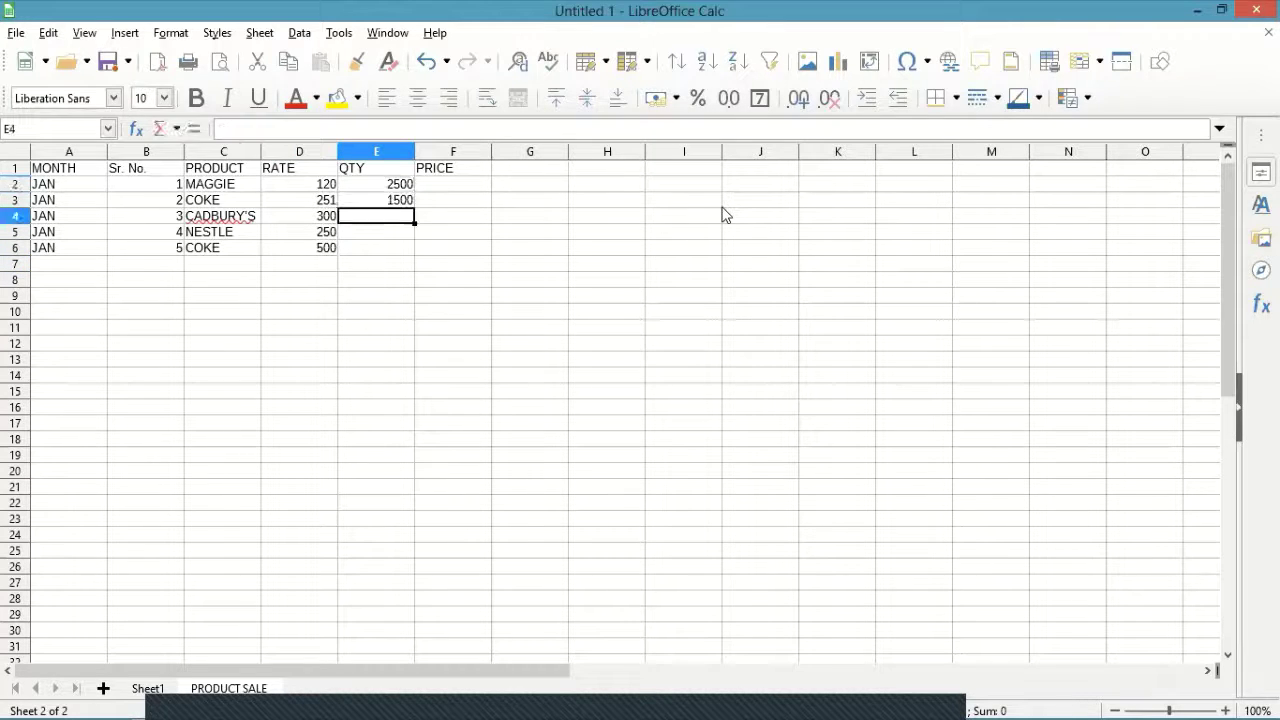
pyautogui.write('2000')
pyautogui.press('Return')
# - Enter the quantities 3500 and 1500 for the last two products in E5 and E6
pyautogui.write('.3500')
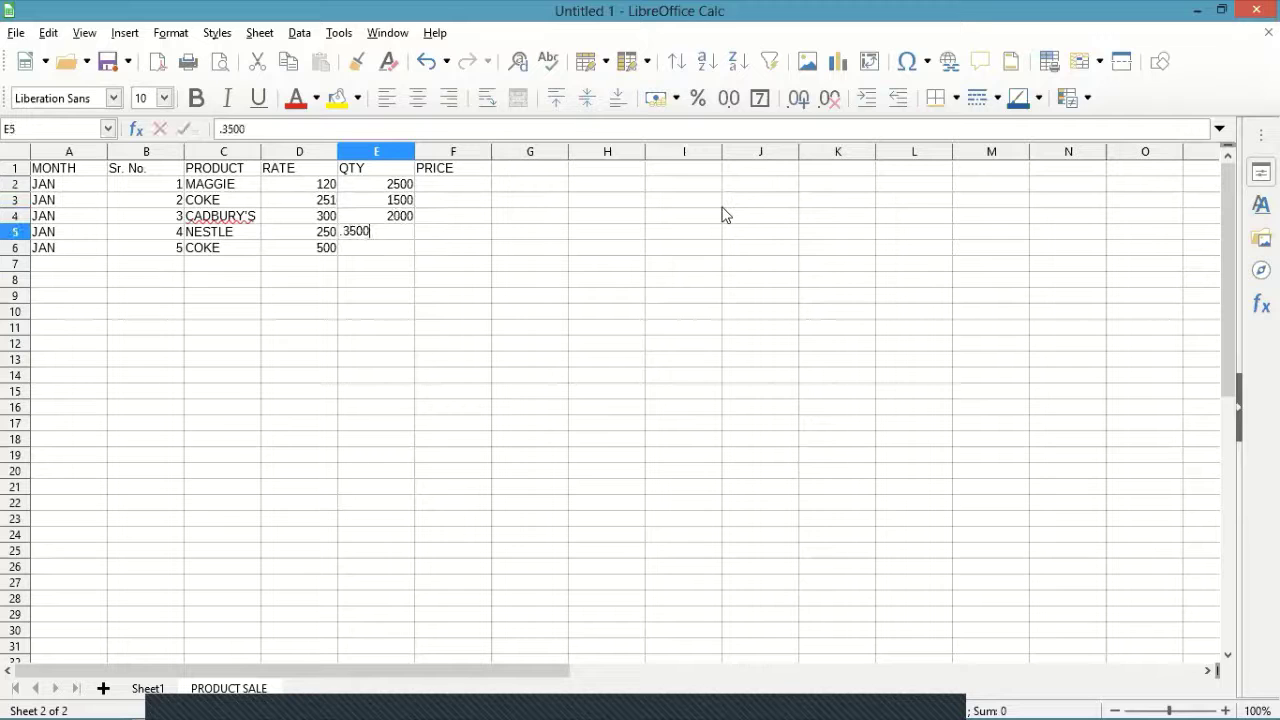
pyautogui.press('Return')
pyautogui.write('1500')
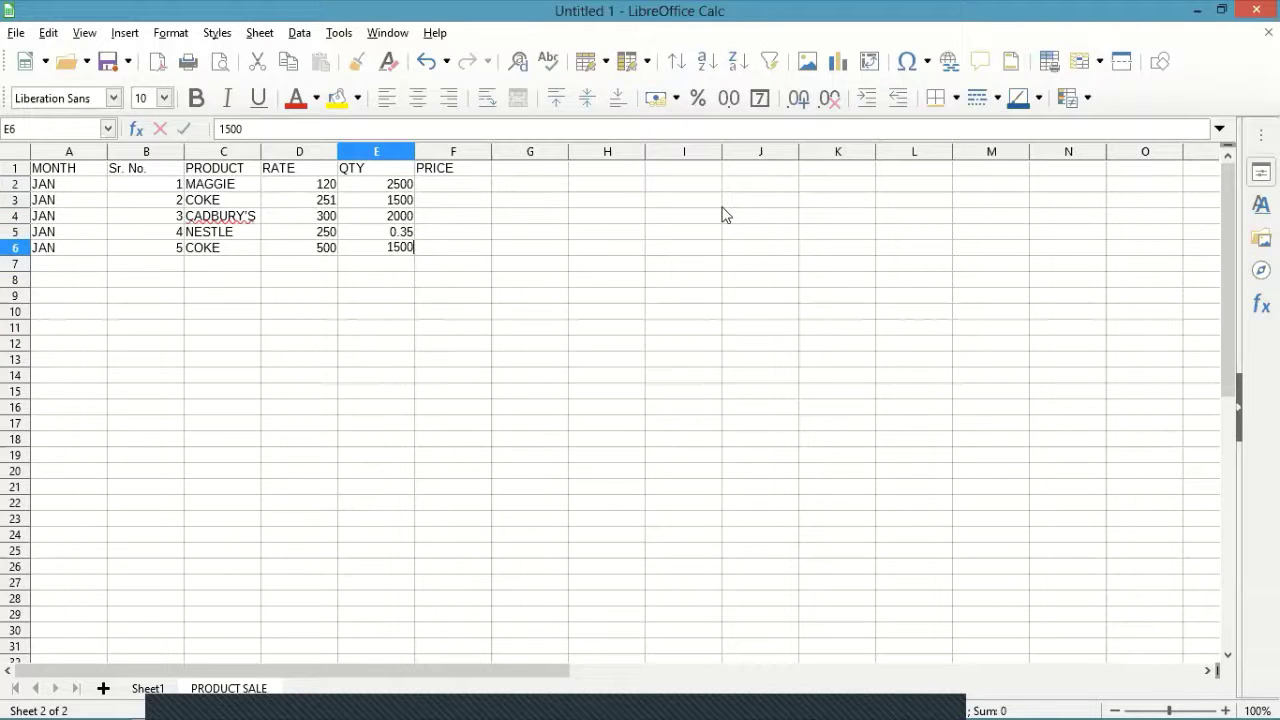
pyautogui.press('Up')
pyautogui.write('3500')
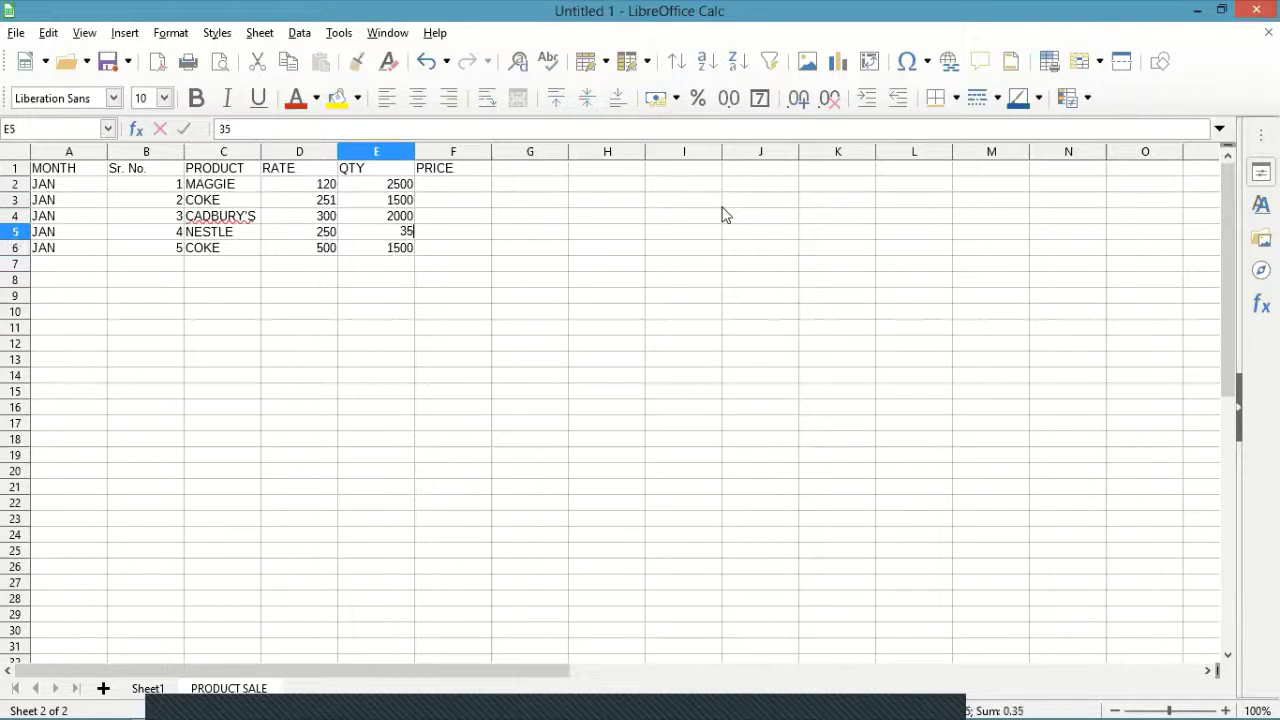
pyautogui.press('Return')
pyautogui.press('Return')
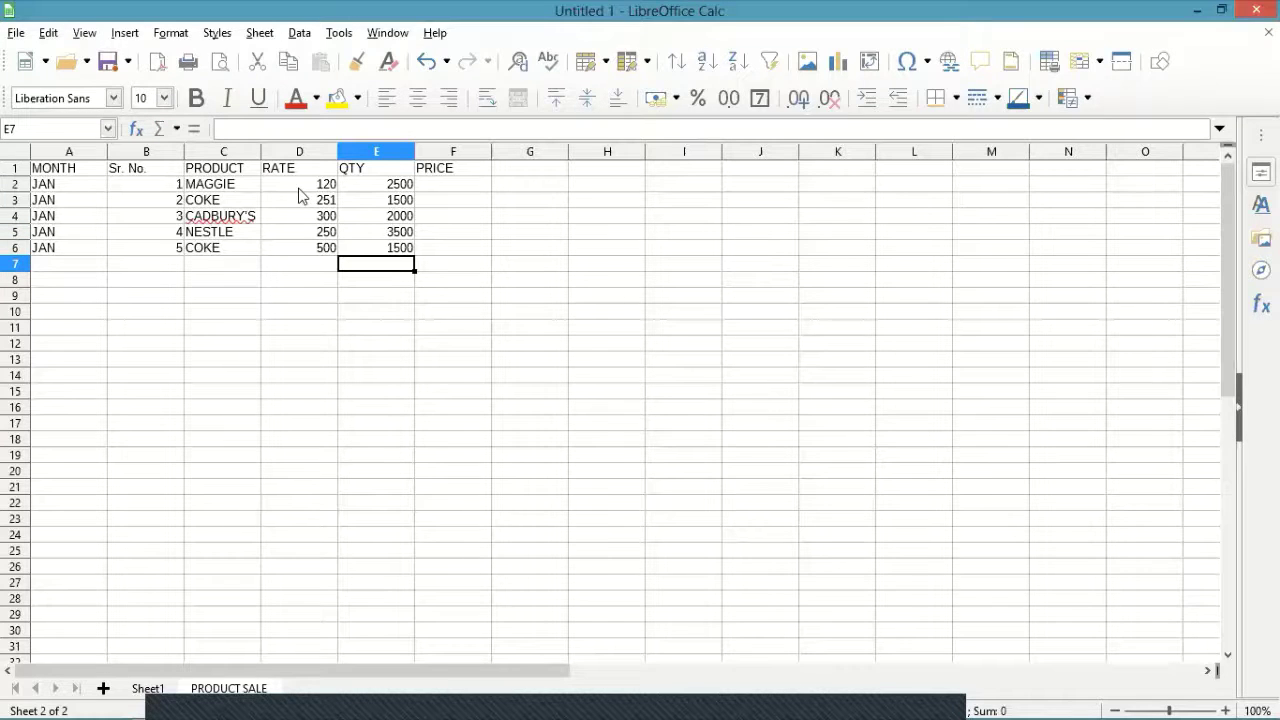
# - Enter the price formula =120*2500 in F2 and fill it down through F6
pyautogui.click(464, 189)
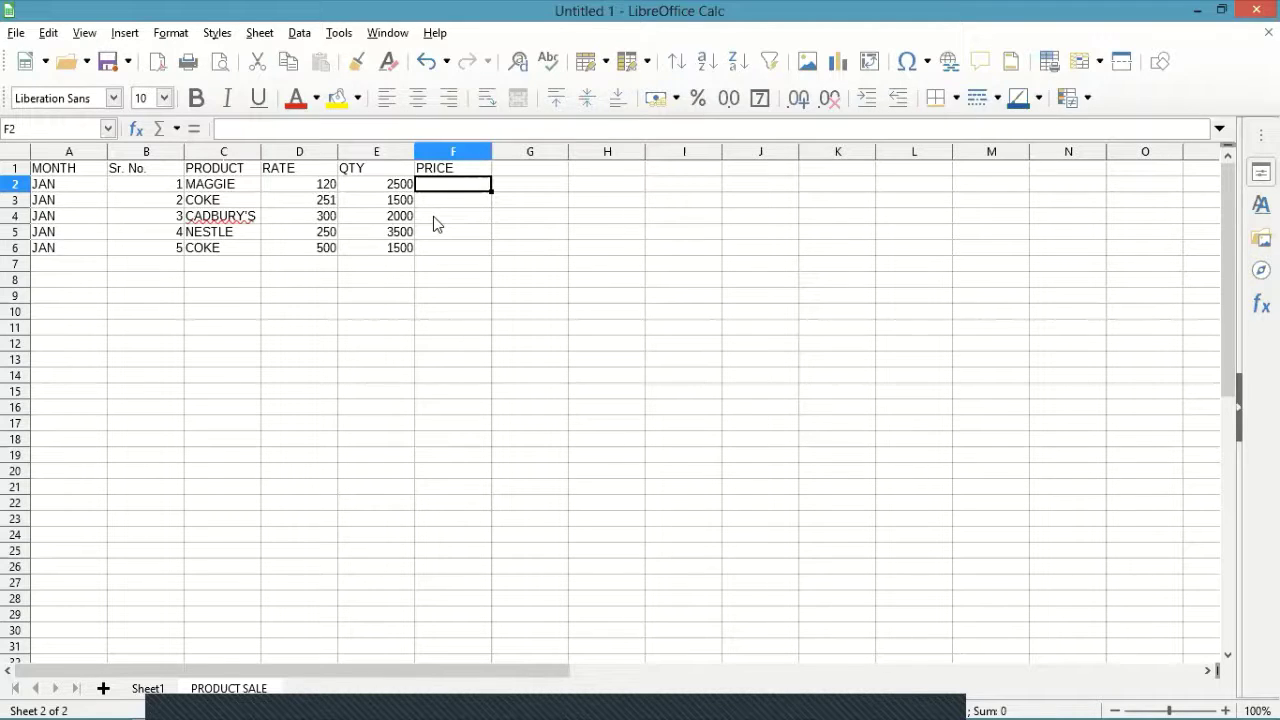
pyautogui.write('=')
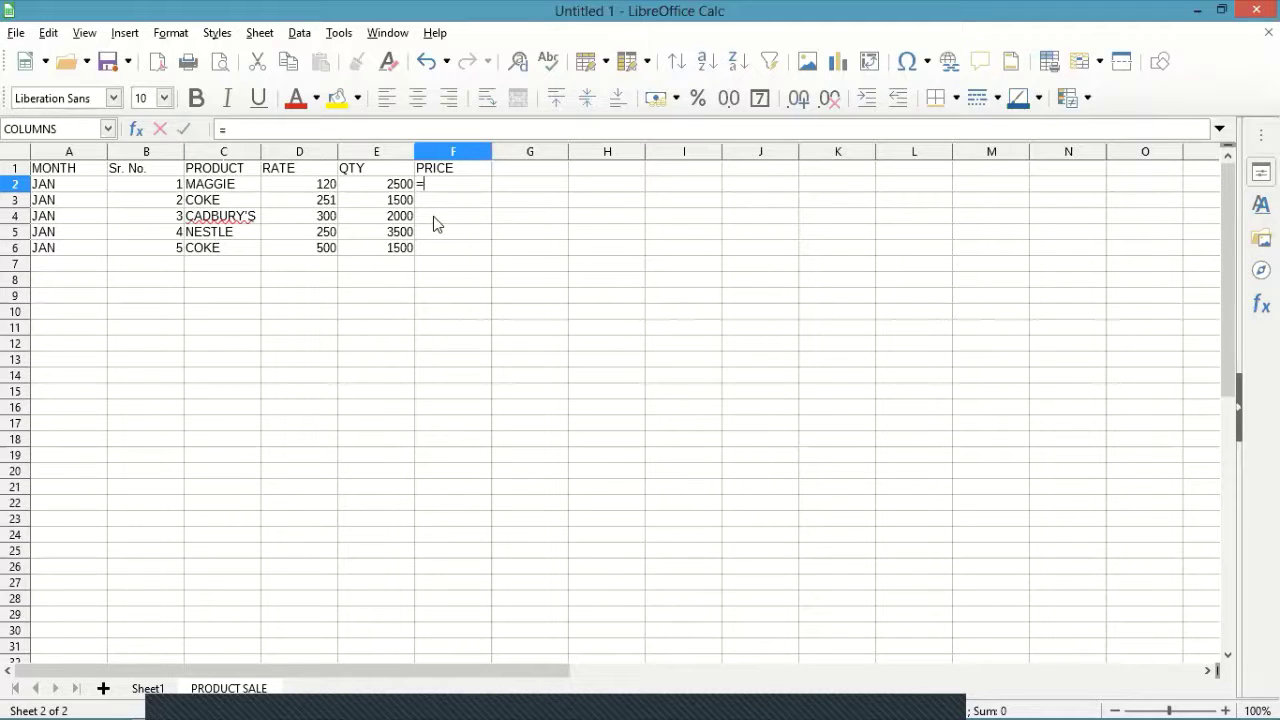
pyautogui.write('120*2500')
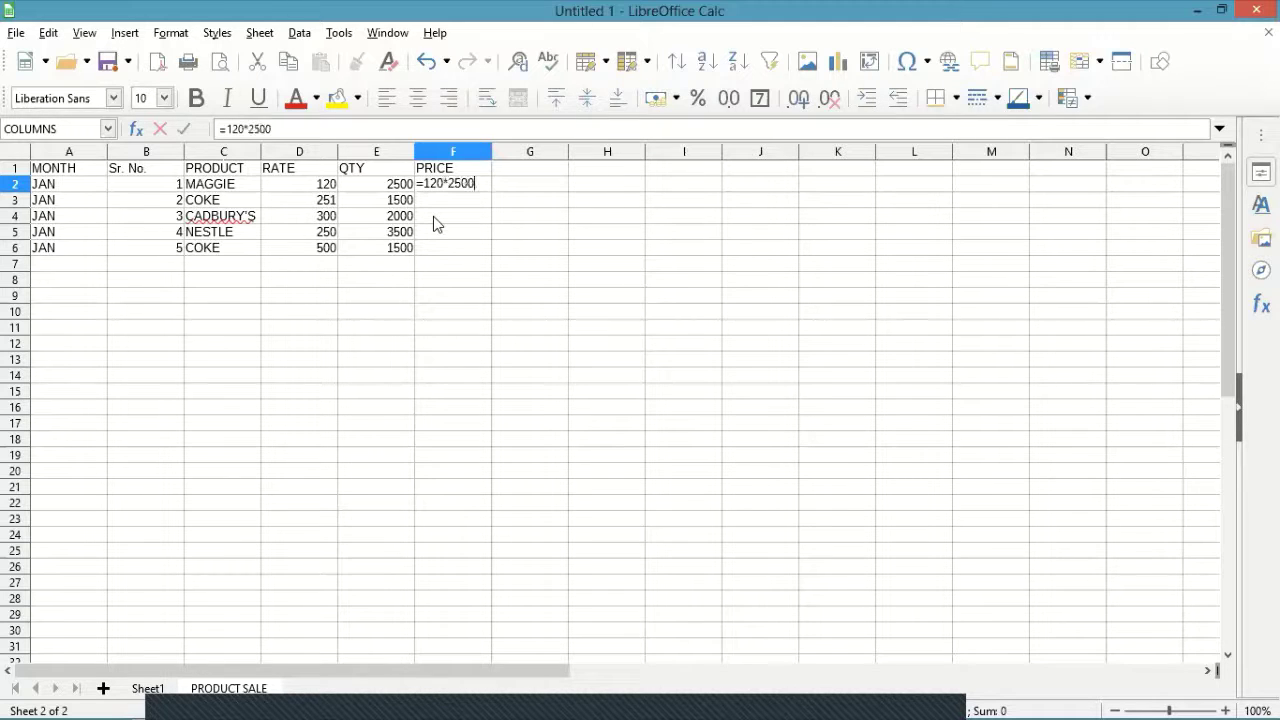
pyautogui.press('Return')
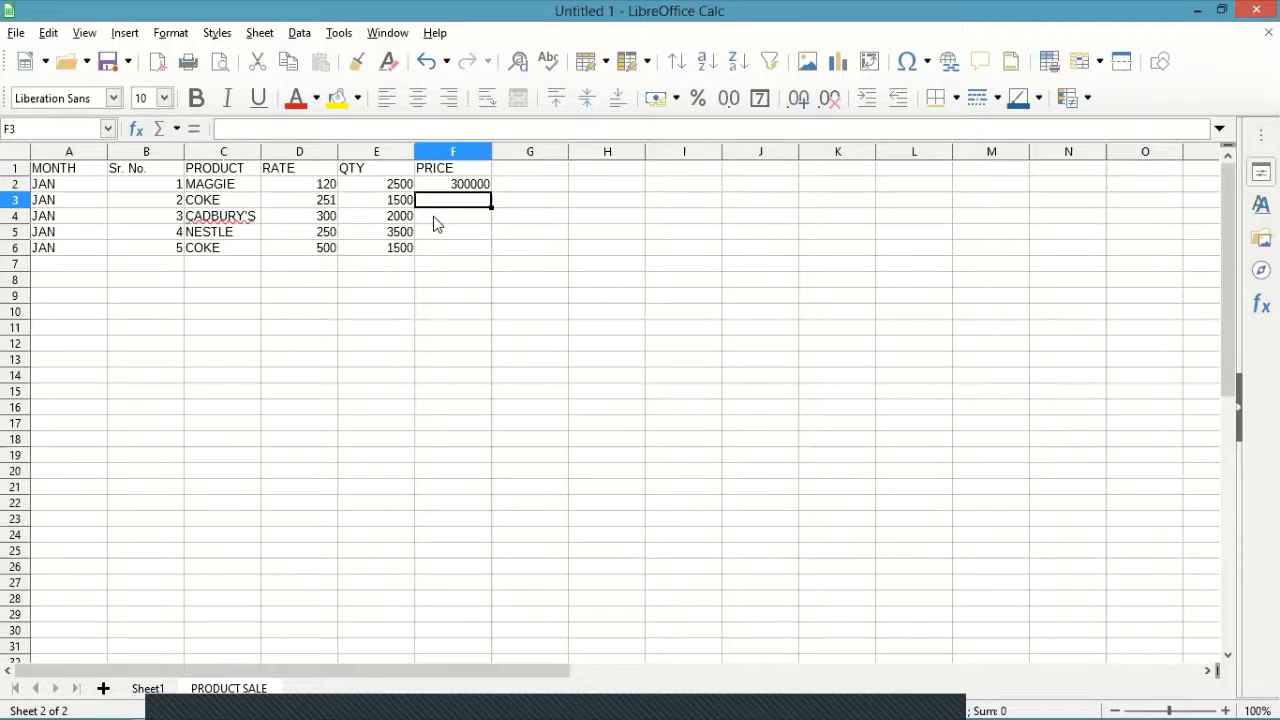
pyautogui.click(479, 188)
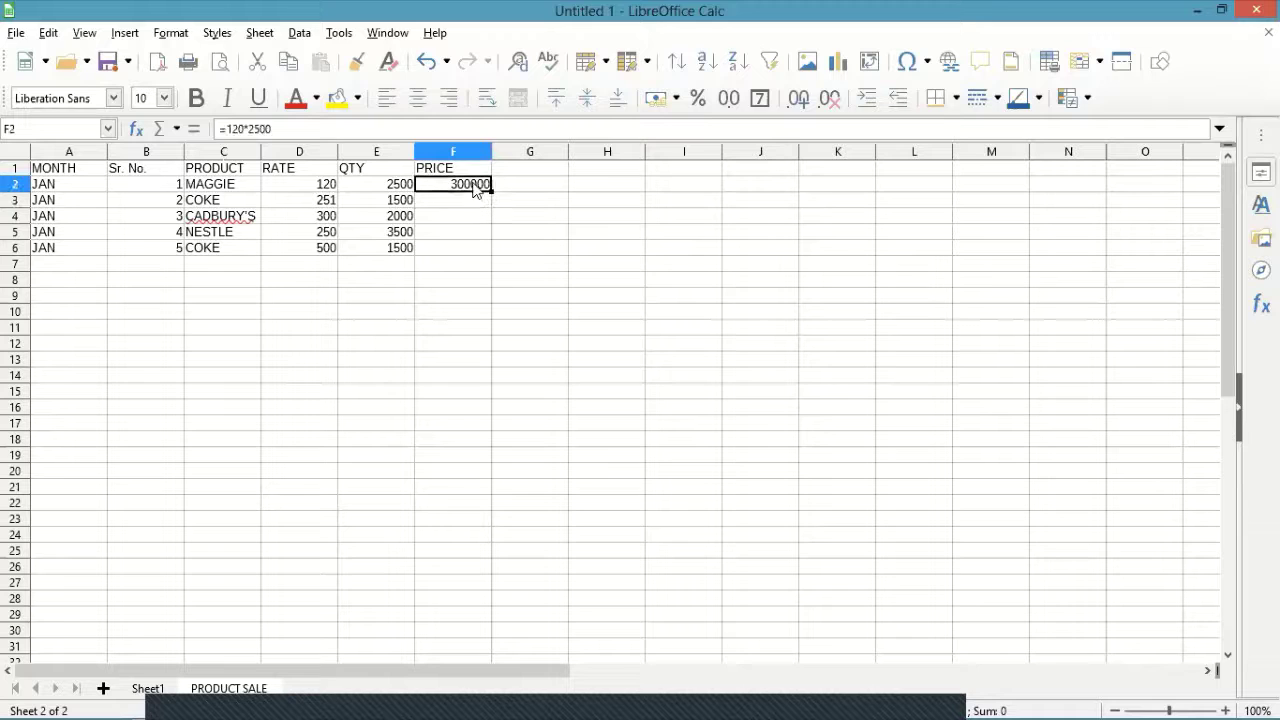
pyautogui.click(470, 192)
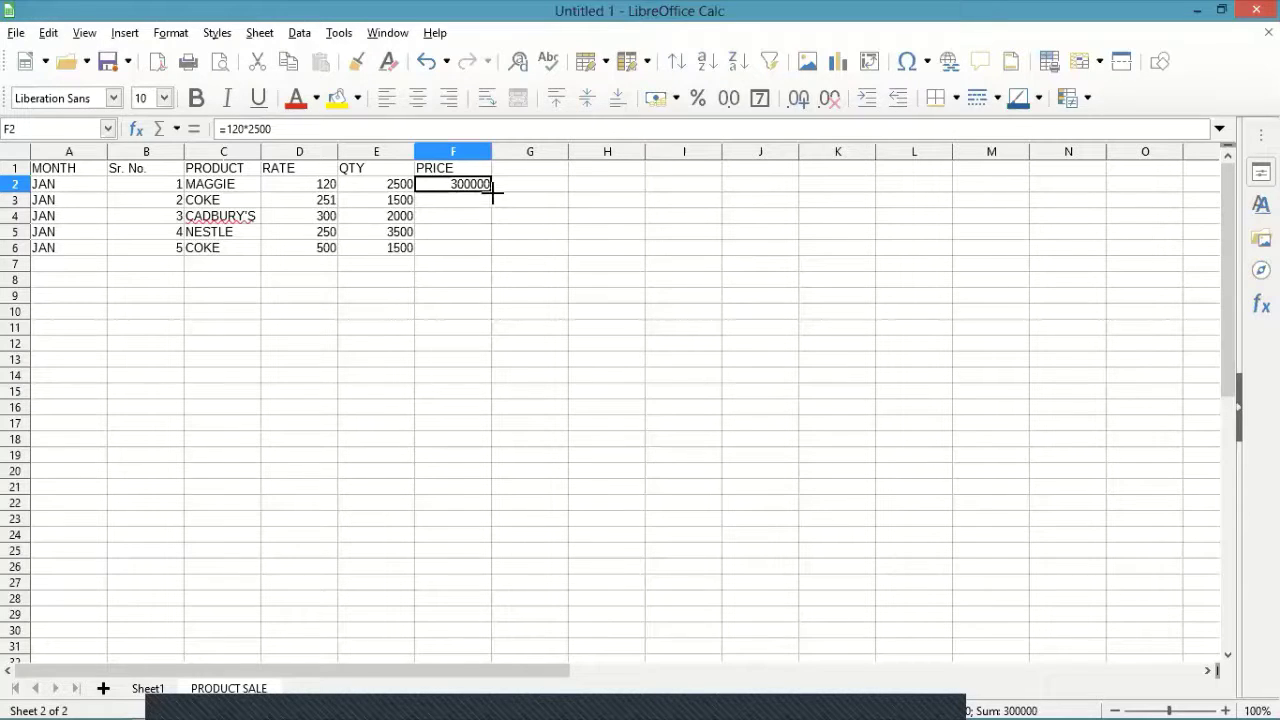
pyautogui.moveTo(492, 197); pyautogui.dragTo(494, 257)
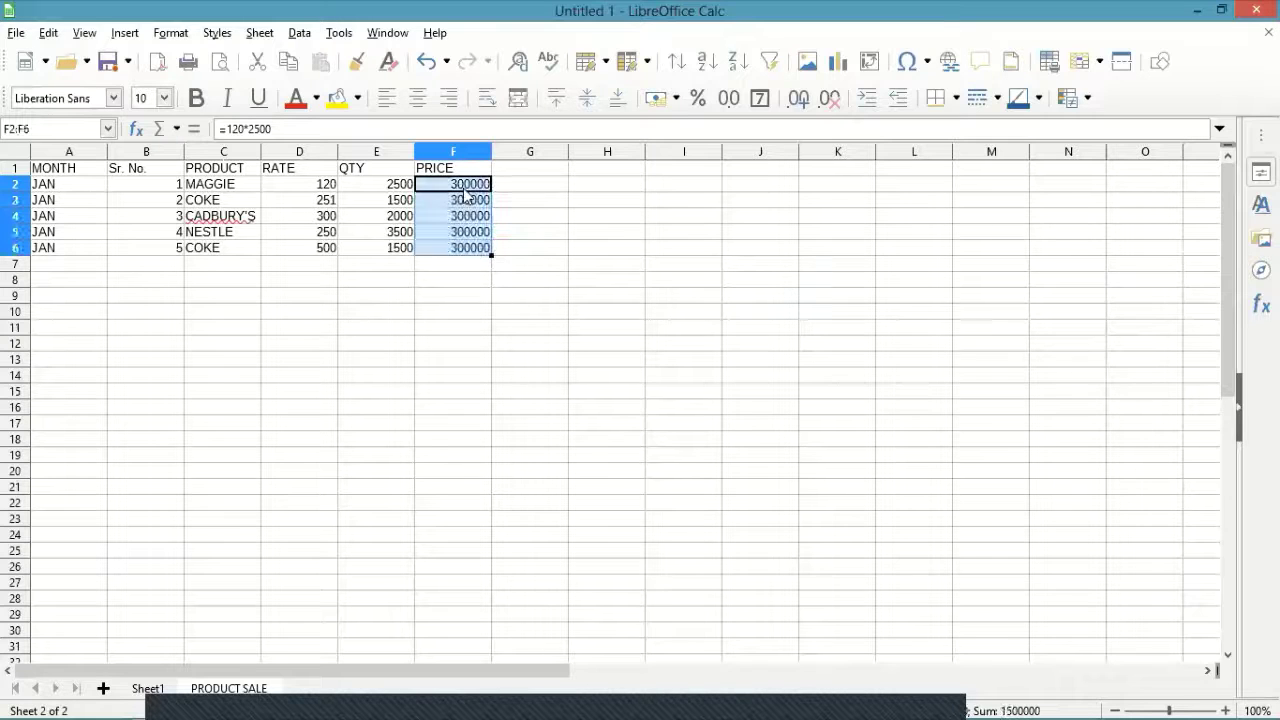
# - Examine the copied price formulas in F2:F6 against the rate and quantity of each product row
pyautogui.click(470, 231)
pyautogui.click(463, 247)
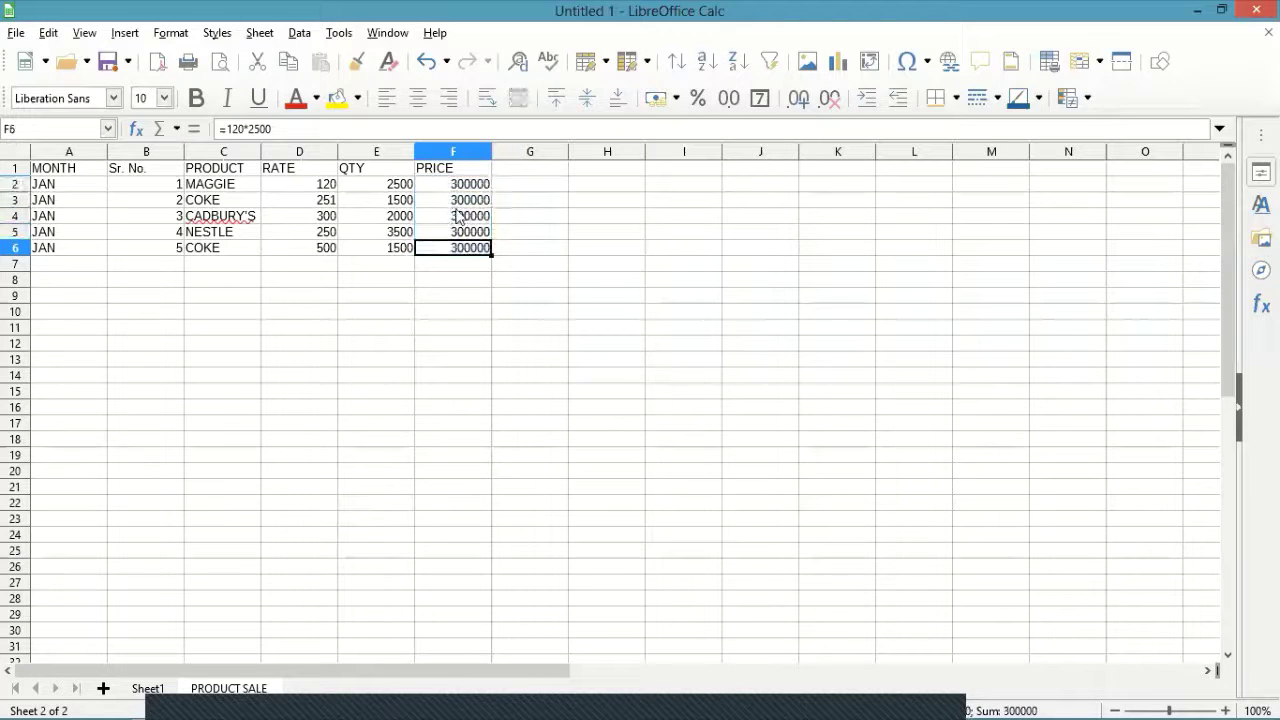
pyautogui.click(458, 216)
pyautogui.click(461, 188)
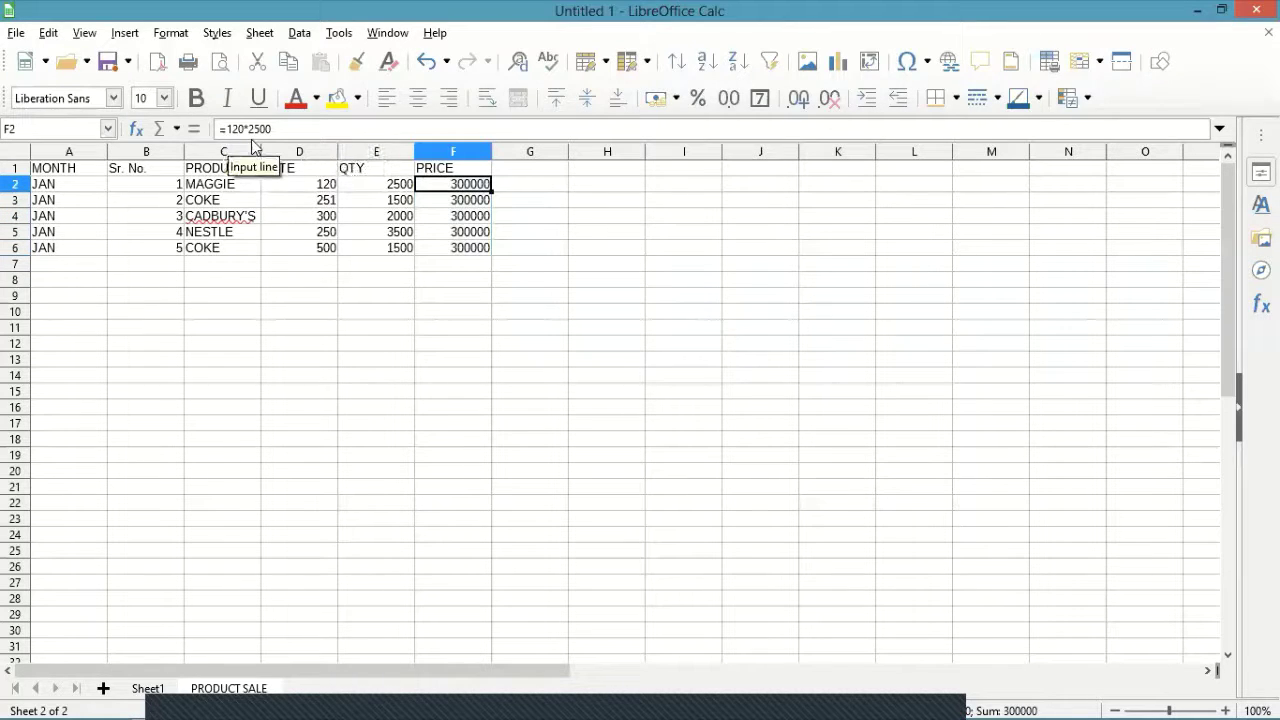
pyautogui.click(323, 206)
pyautogui.press('Tab')
pyautogui.press('Return')
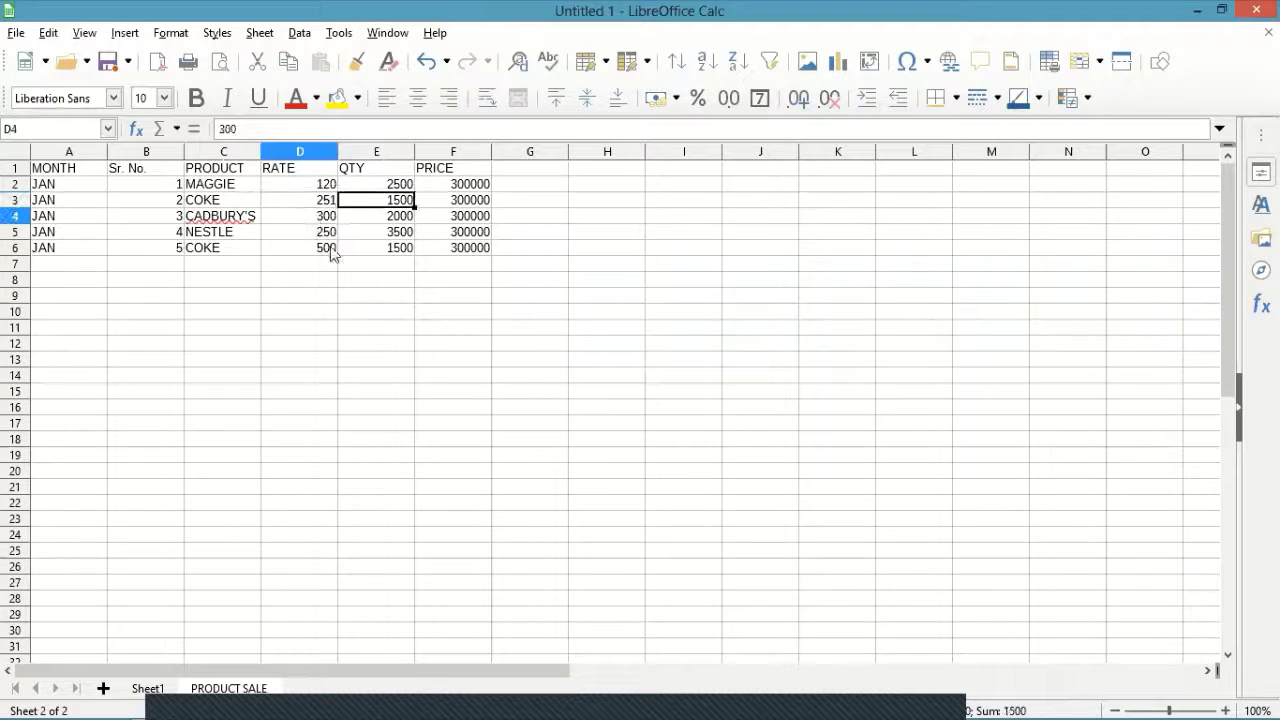
pyautogui.click(334, 252)
pyautogui.click(446, 206)
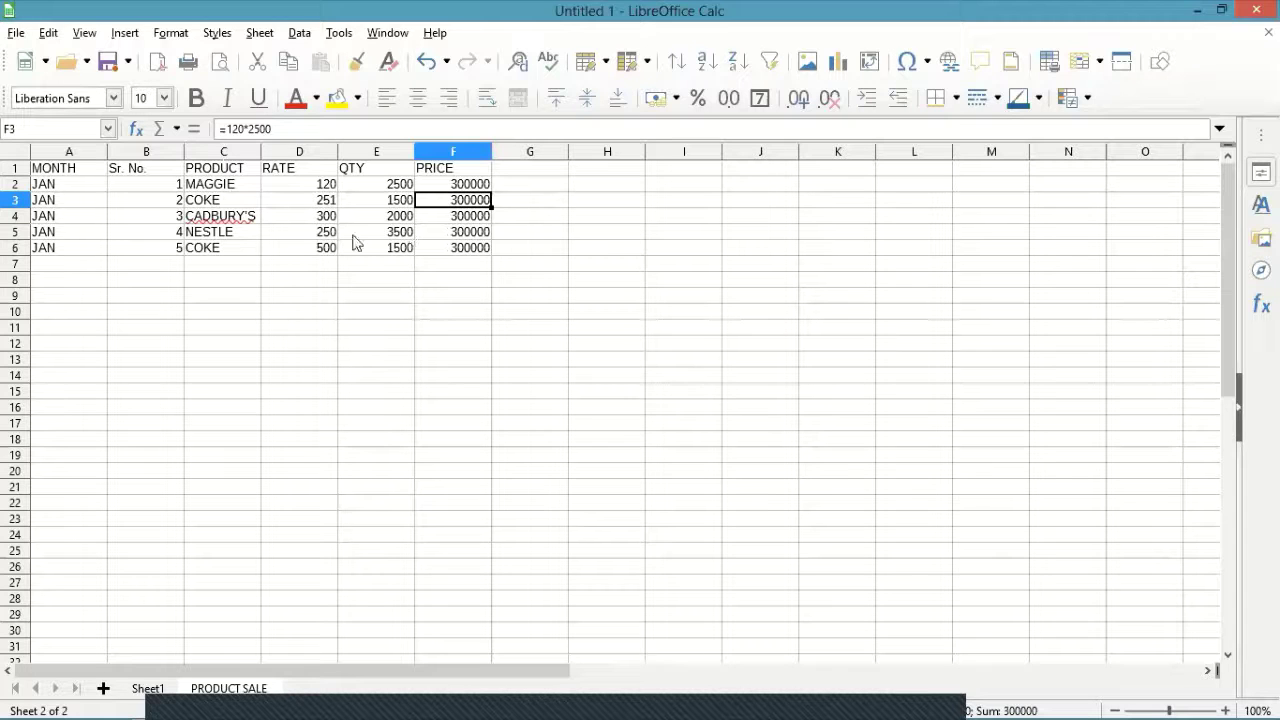
pyautogui.click(417, 220)
pyautogui.press('Return')
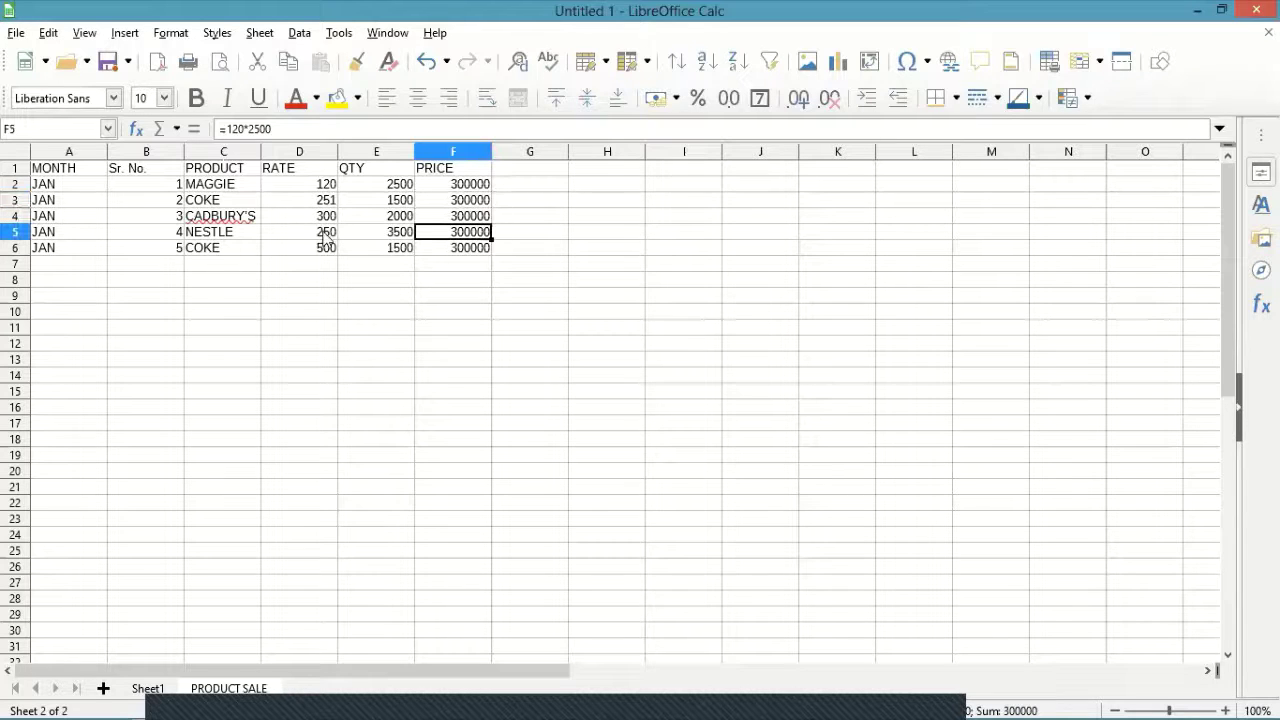
pyautogui.press('Return')
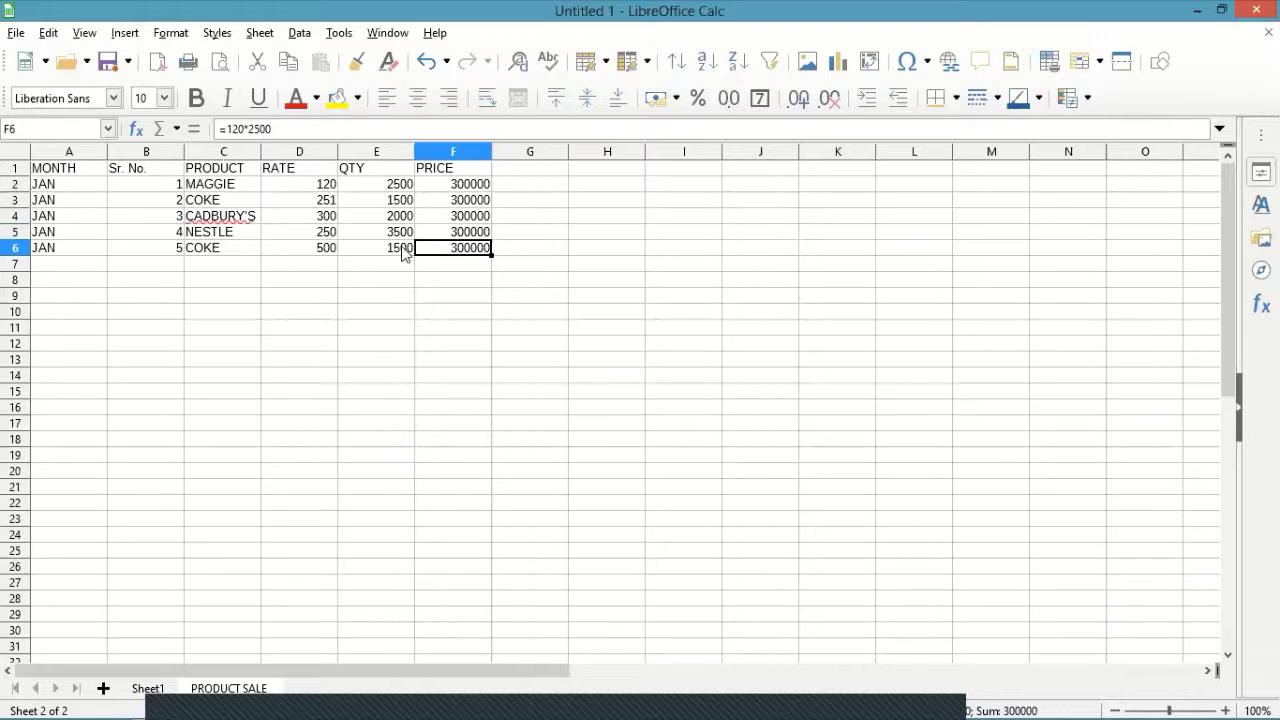
# - Remove the fixed numbers 120*2500 from the price formula in F2, keeping only the equals sign
pyautogui.doubleClick(455, 184)
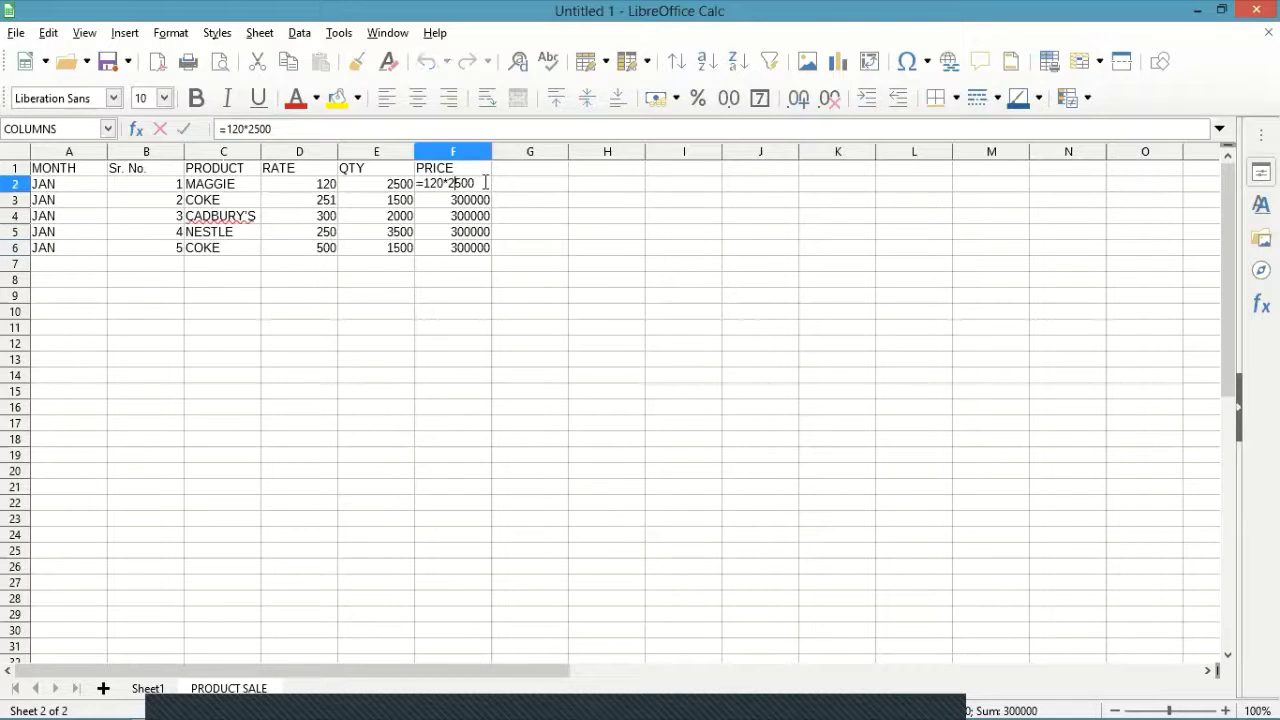
pyautogui.click(485, 183)
pyautogui.press('BackSpace')
pyautogui.press('BackSpace')
pyautogui.press('BackSpace')
pyautogui.press('BackSpace')
pyautogui.press('BackSpace')
pyautogui.press('BackSpace')
pyautogui.press('BackSpace')
pyautogui.press('BackSpace')
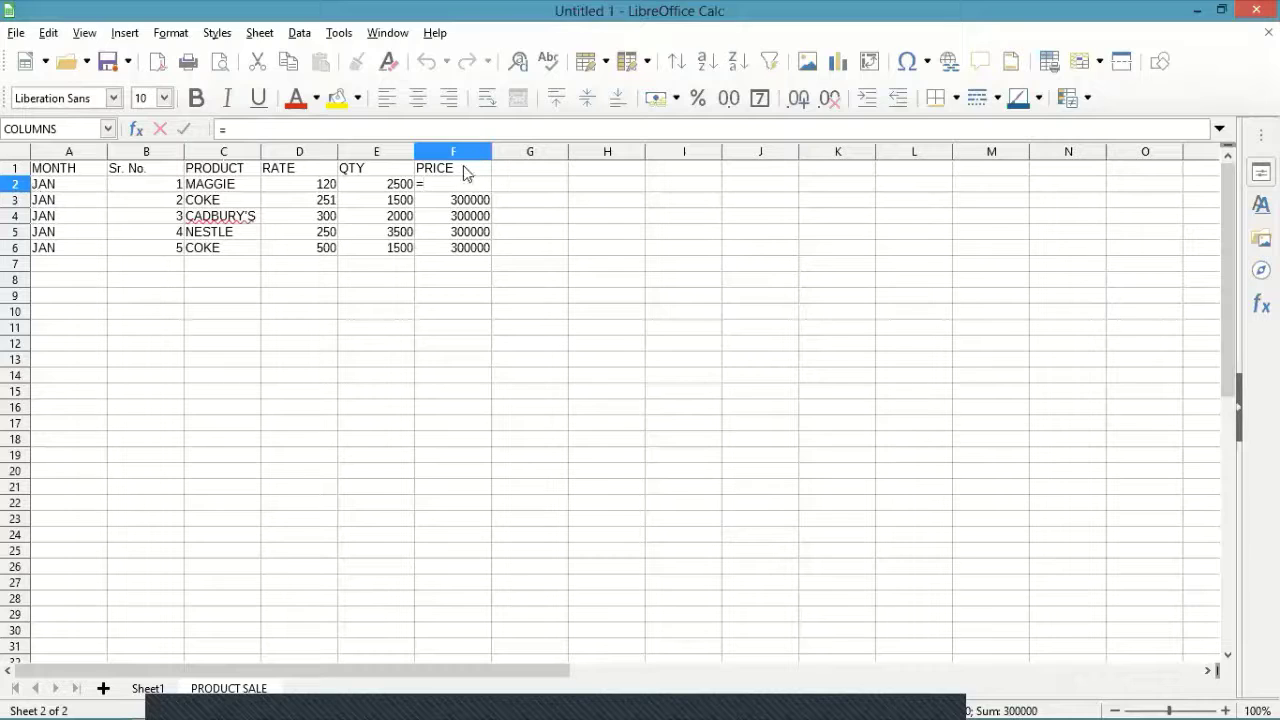
pyautogui.write('D2*')
pyautogui.click(390, 192)
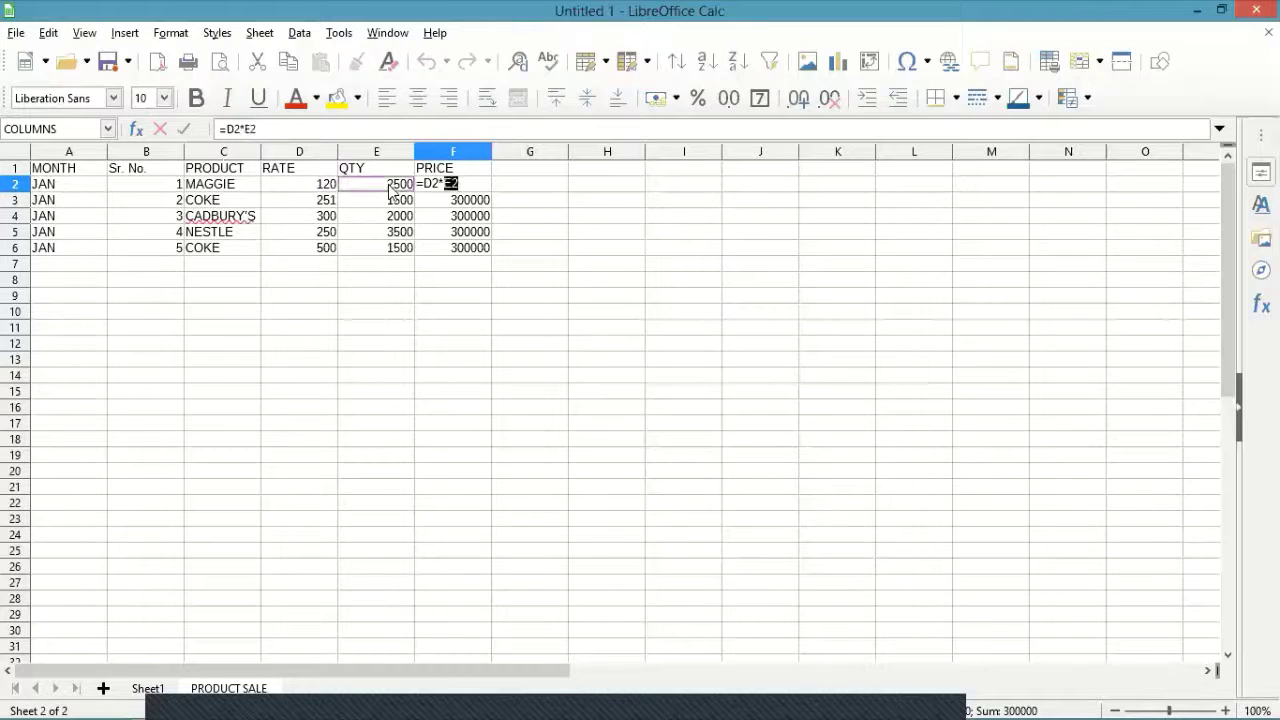
pyautogui.click(481, 184)
pyautogui.press('BackSpace')
pyautogui.press('BackSpace')
pyautogui.press('BackSpace')
pyautogui.press('BackSpace')
pyautogui.press('BackSpace')
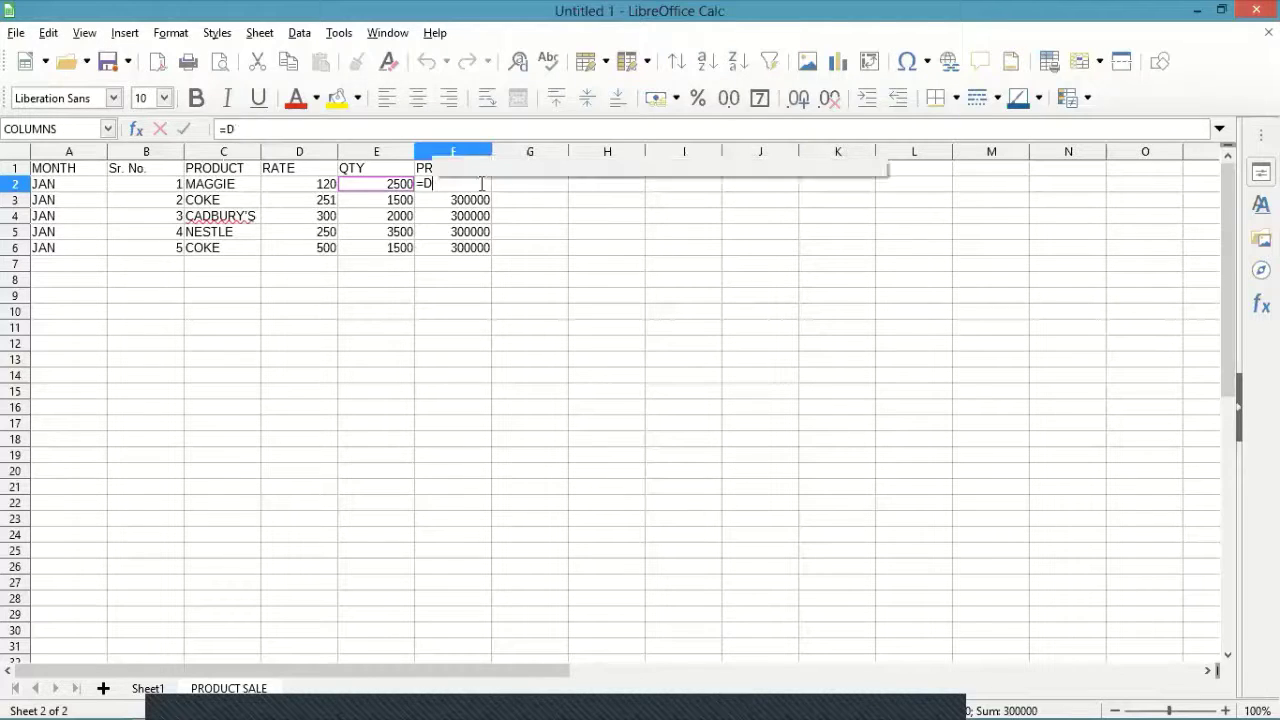
pyautogui.write('D2')
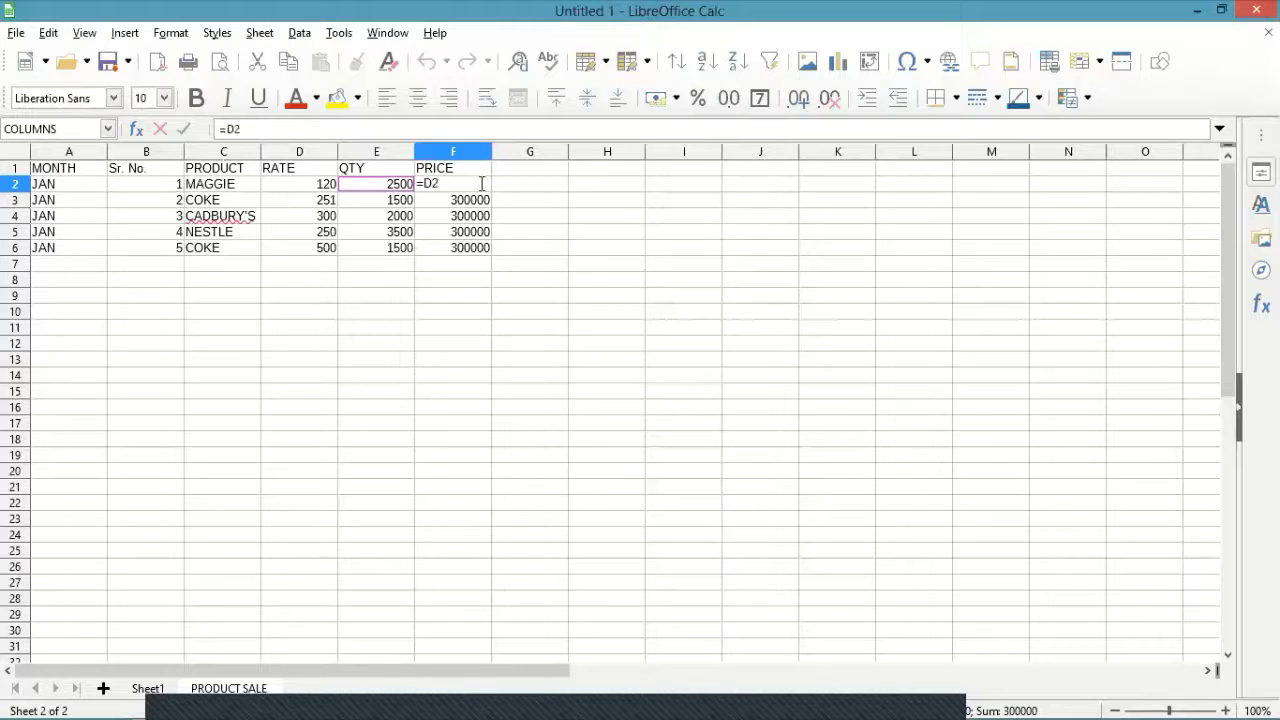
pyautogui.write('*E2')
pyautogui.press('BackSpace')
pyautogui.press('BackSpace')
pyautogui.press('BackSpace')
pyautogui.press('BackSpace')
pyautogui.press('BackSpace')
# - Complete the price formula in F2 as =D2*E2 and fill it down through F6
pyautogui.click(327, 185)
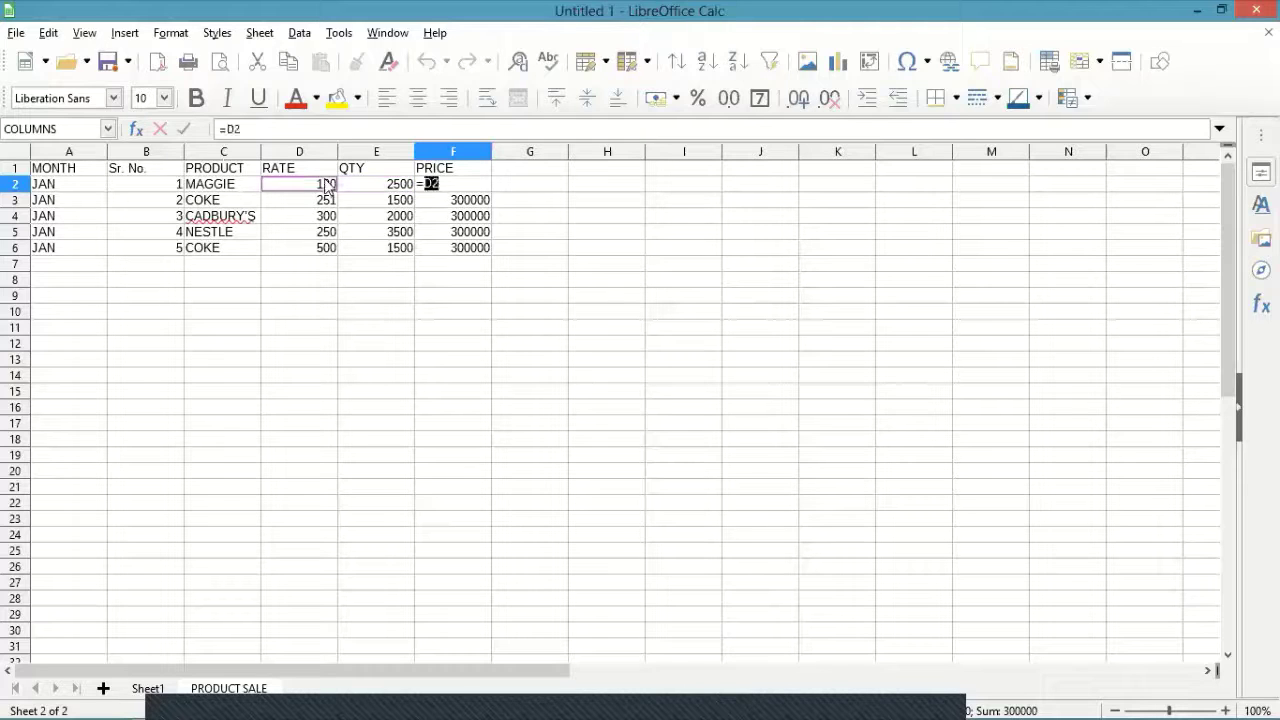
pyautogui.write('*')
pyautogui.click(390, 186)
pyautogui.press('Return')
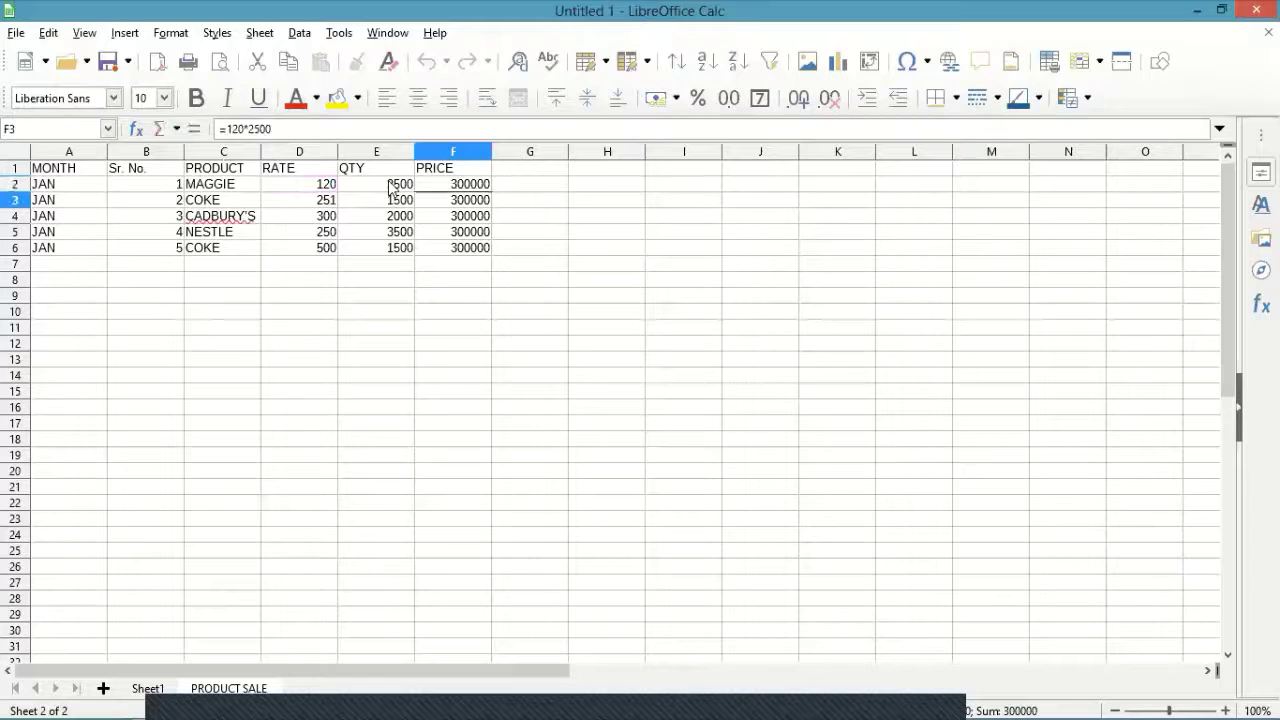
pyautogui.click(489, 189)
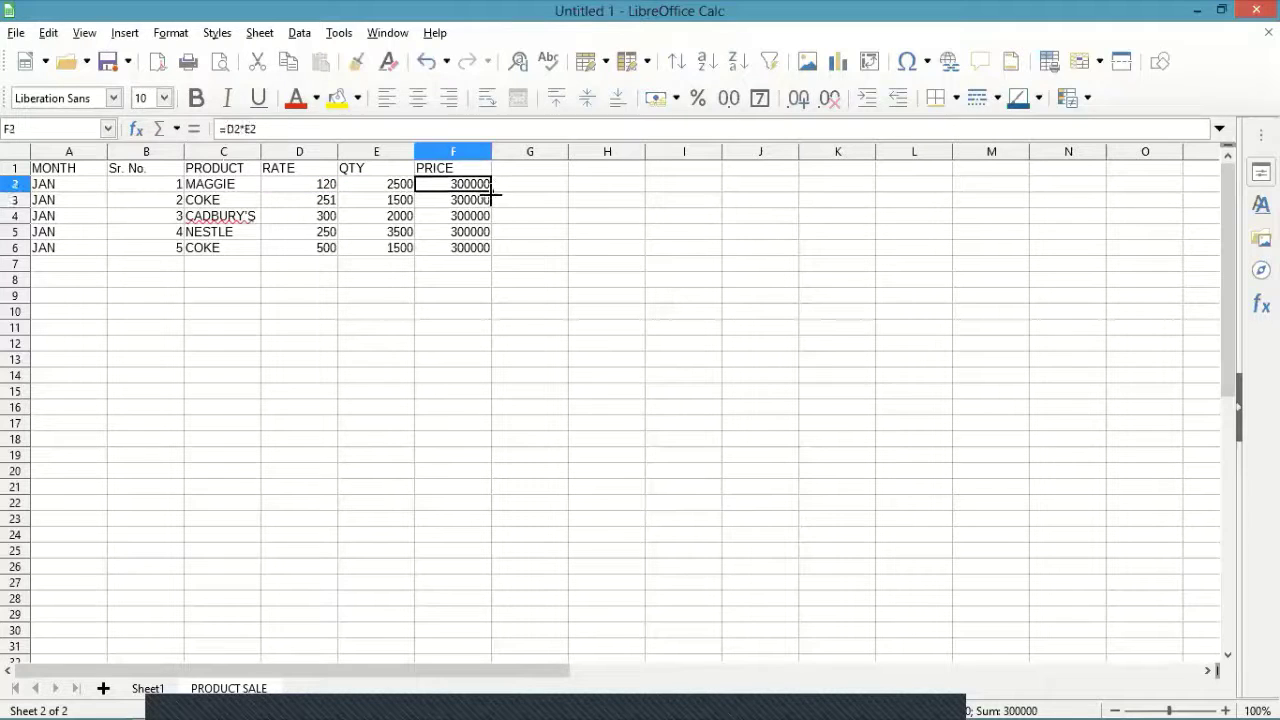
pyautogui.moveTo(493, 190); pyautogui.dragTo(494, 258)
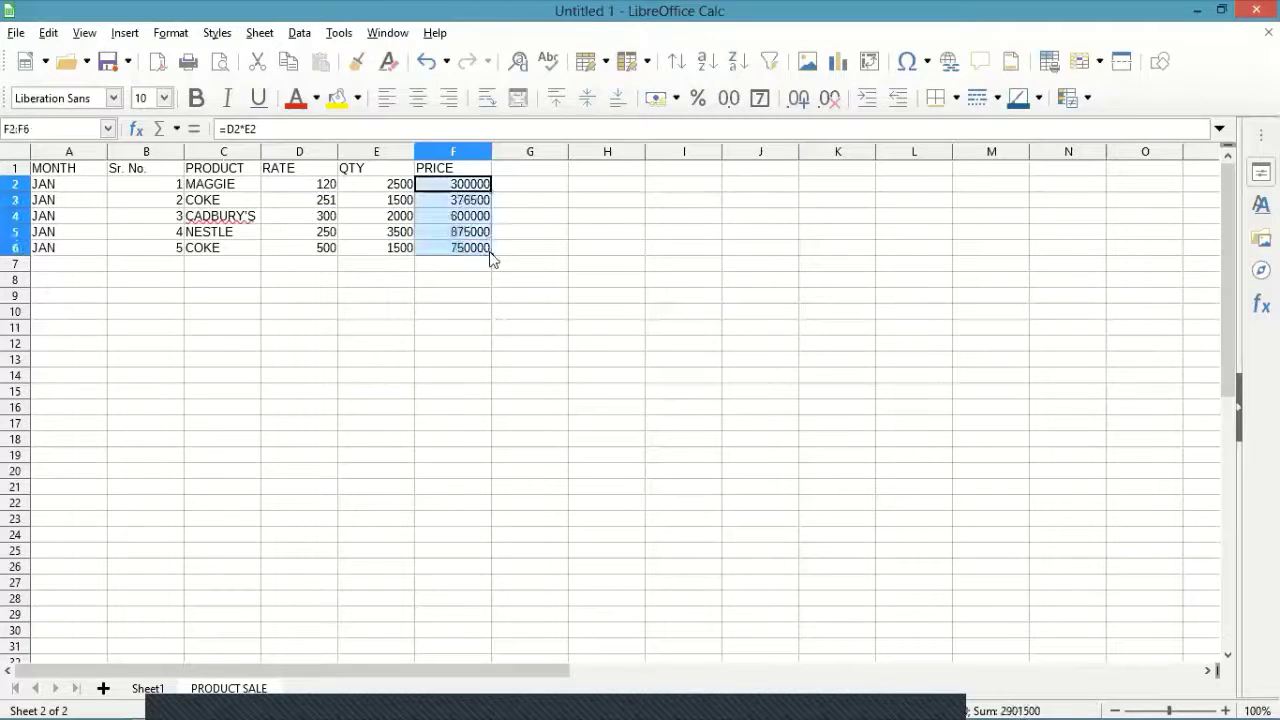
pyautogui.click(460, 248)
pyautogui.click(482, 217)
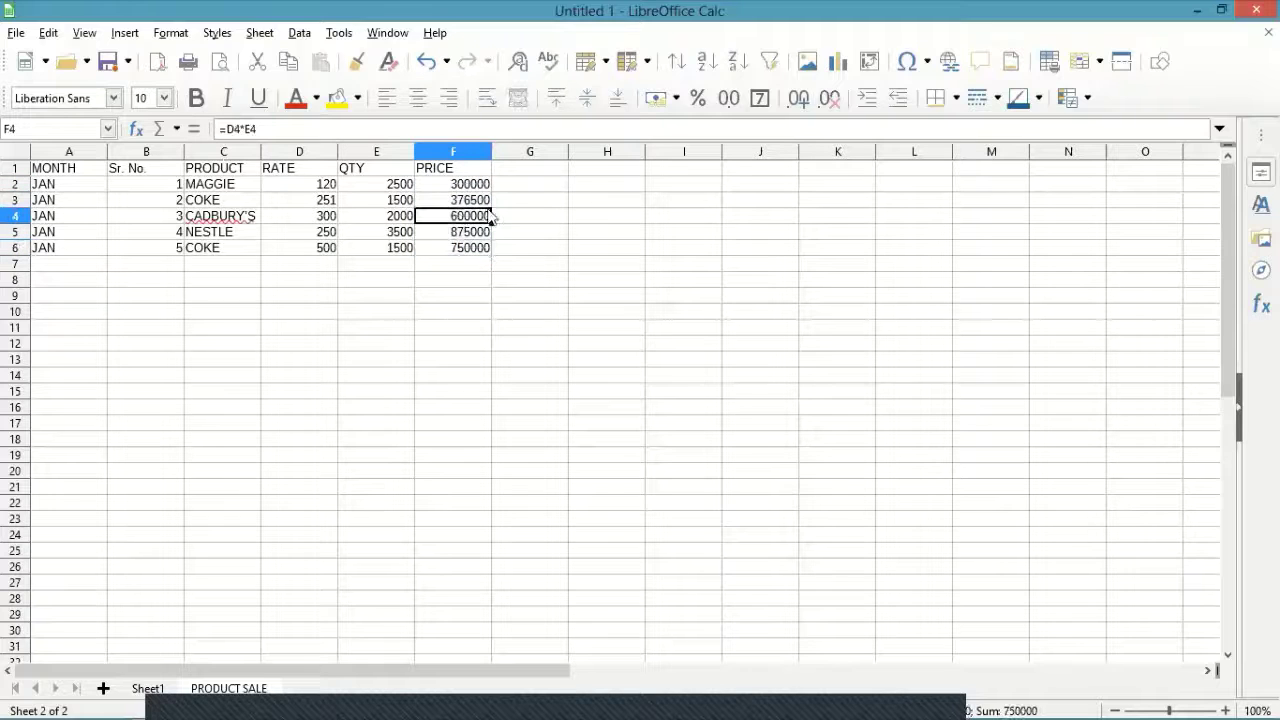
pyautogui.press('Up')
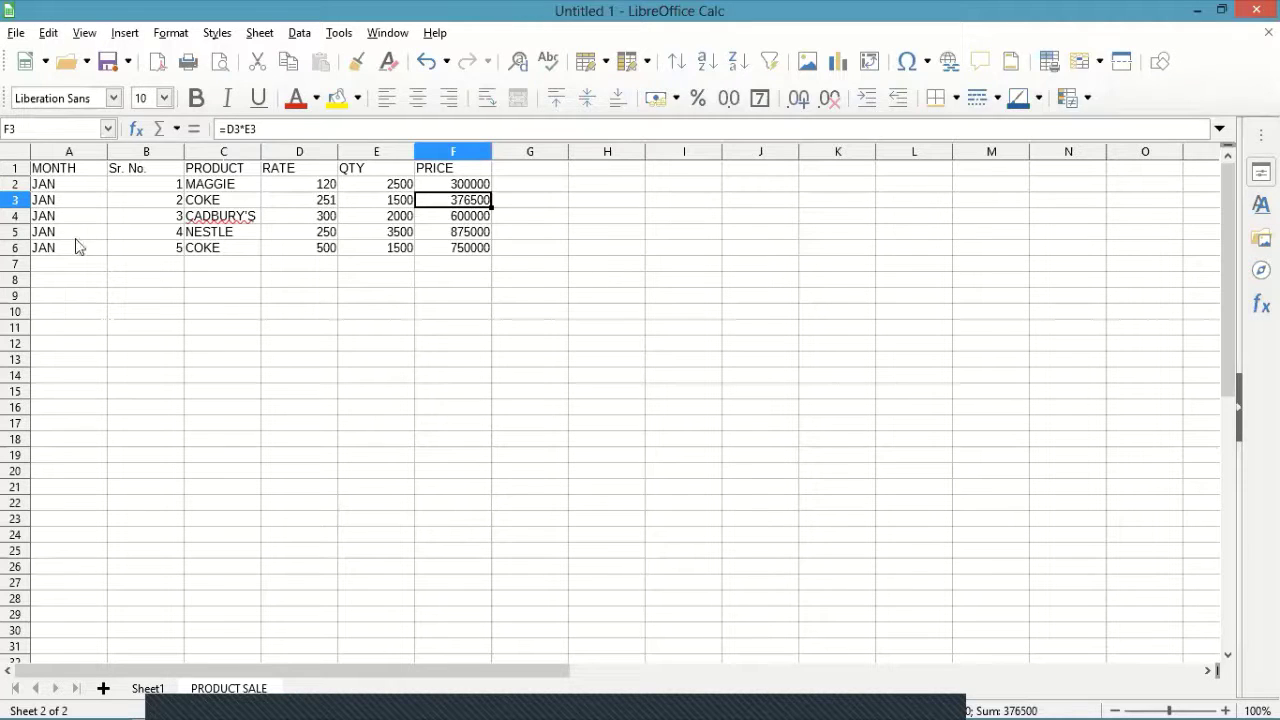
# - Extend the serial numbers from 5 up to 25 down B6:B26
pyautogui.click(155, 250)
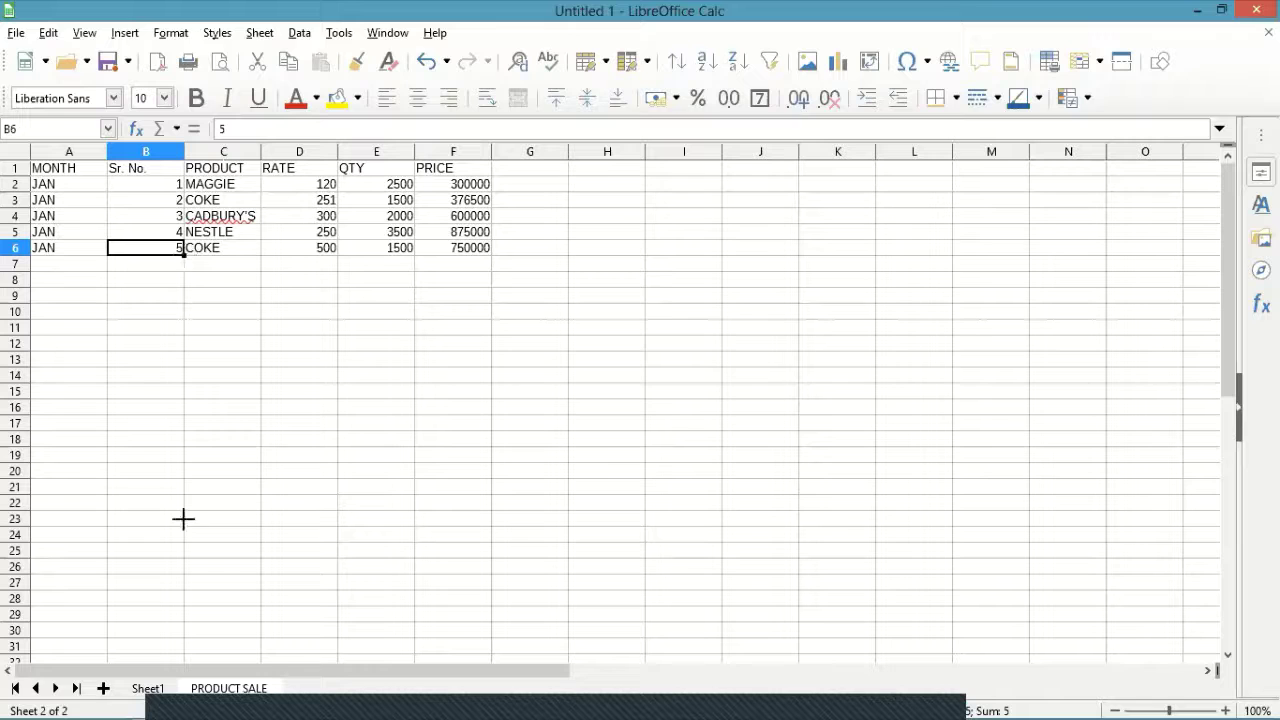
pyautogui.moveTo(183, 518); pyautogui.dragTo(193, 580)
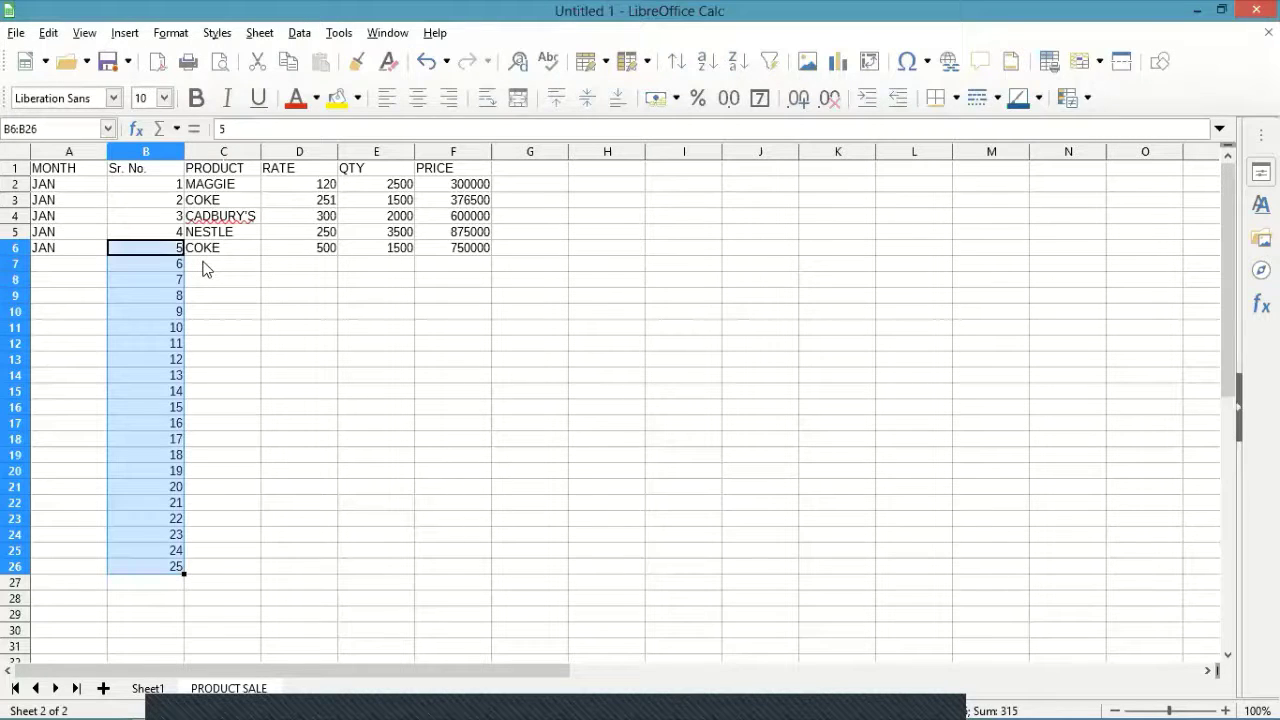
# - Enter the placeholder product names DSD, DSD and DSDS in C8:C10, leaving C7 and C11 empty
pyautogui.click(203, 268)
pyautogui.press('Down')
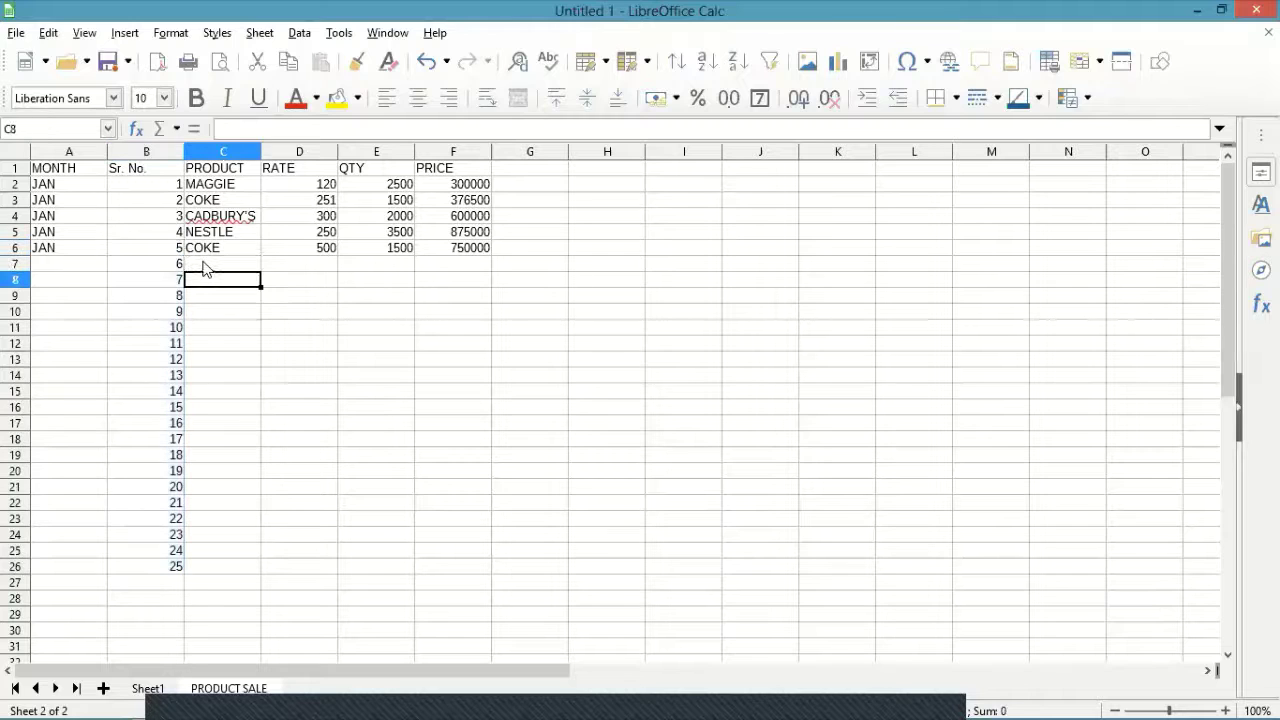
pyautogui.write('DSD')
pyautogui.press('Return')
pyautogui.write('DS')
pyautogui.press('Return')
pyautogui.write('DSDS')
pyautogui.press('Return')
pyautogui.press('Return')
# - Enter placeholder product names: DSD in C12:C14, SS in C15, and SD in C17:C20, C22:C24 and C26
pyautogui.write('DSD')
pyautogui.press('Return')
pyautogui.write('DS')
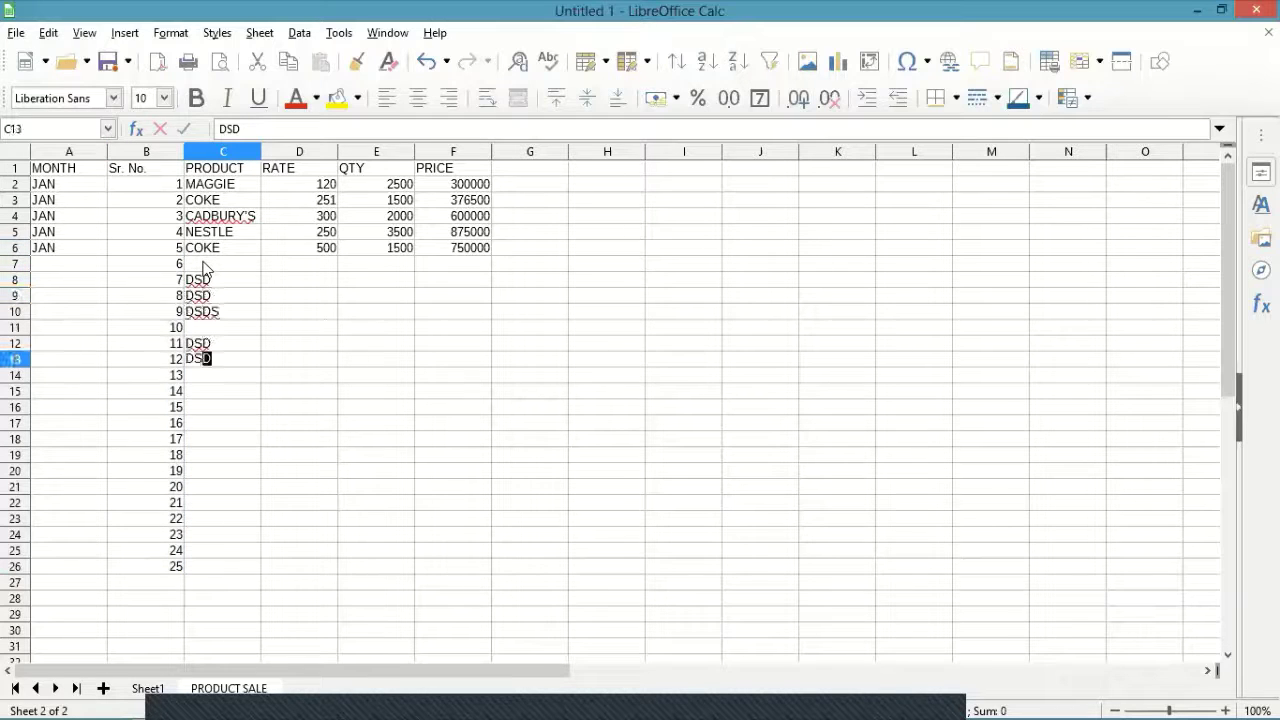
pyautogui.press('Return')
pyautogui.write('DSD')
pyautogui.press('Return')
pyautogui.write('SS')
pyautogui.press('Return')
pyautogui.write('SD')
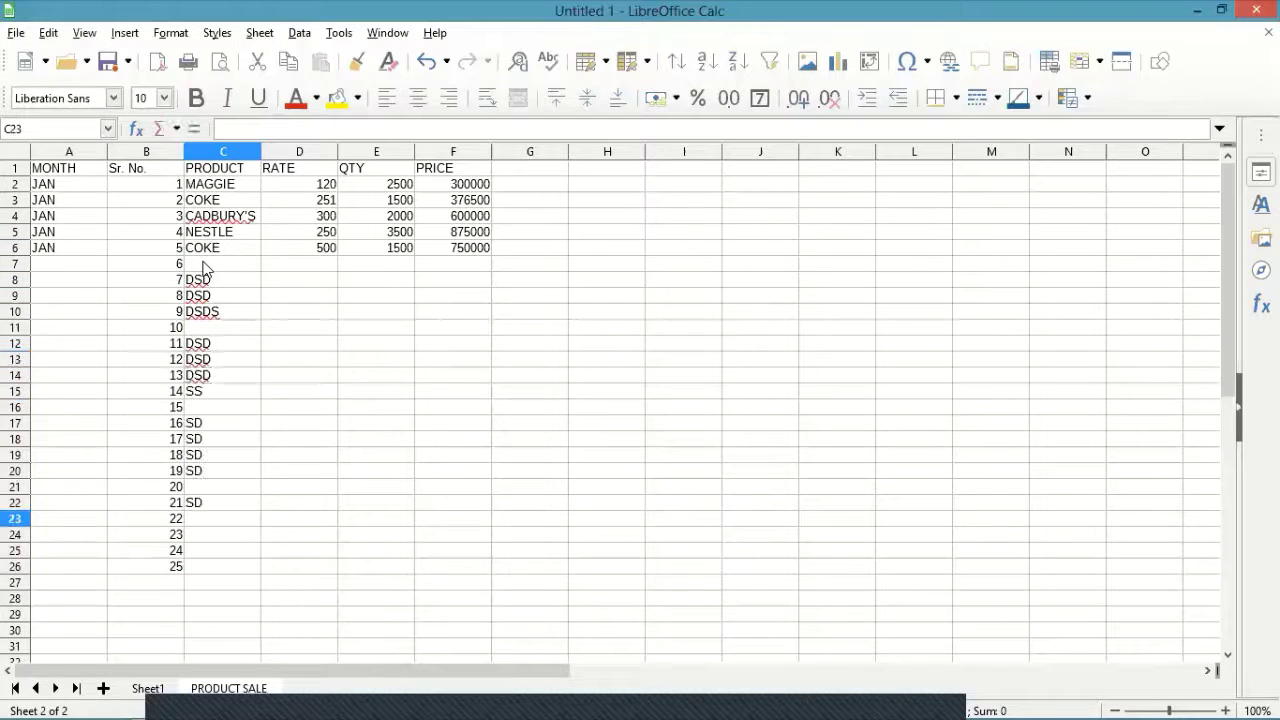
pyautogui.write(' SD SD SD  SD SD SD  SD')
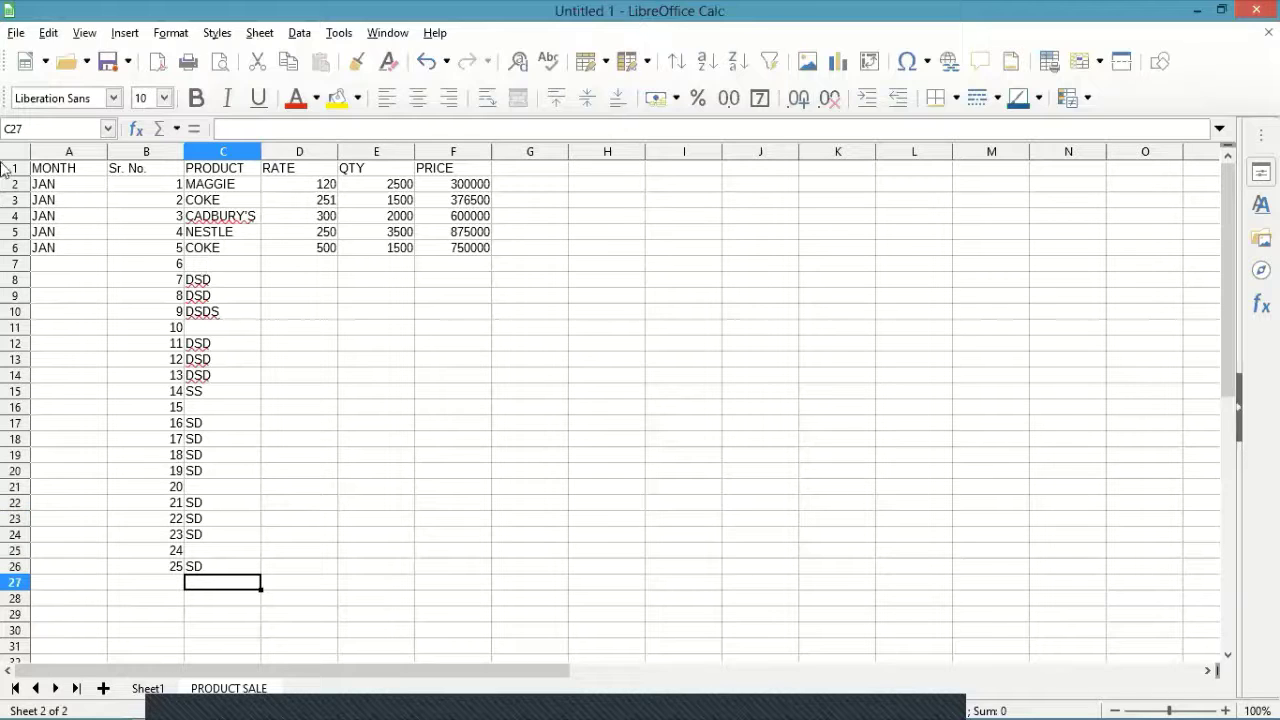
# - Copy the serial numbers and products in B2:C26 and paste them starting at B27
pyautogui.moveTo(146, 184); pyautogui.dragTo(239, 567)
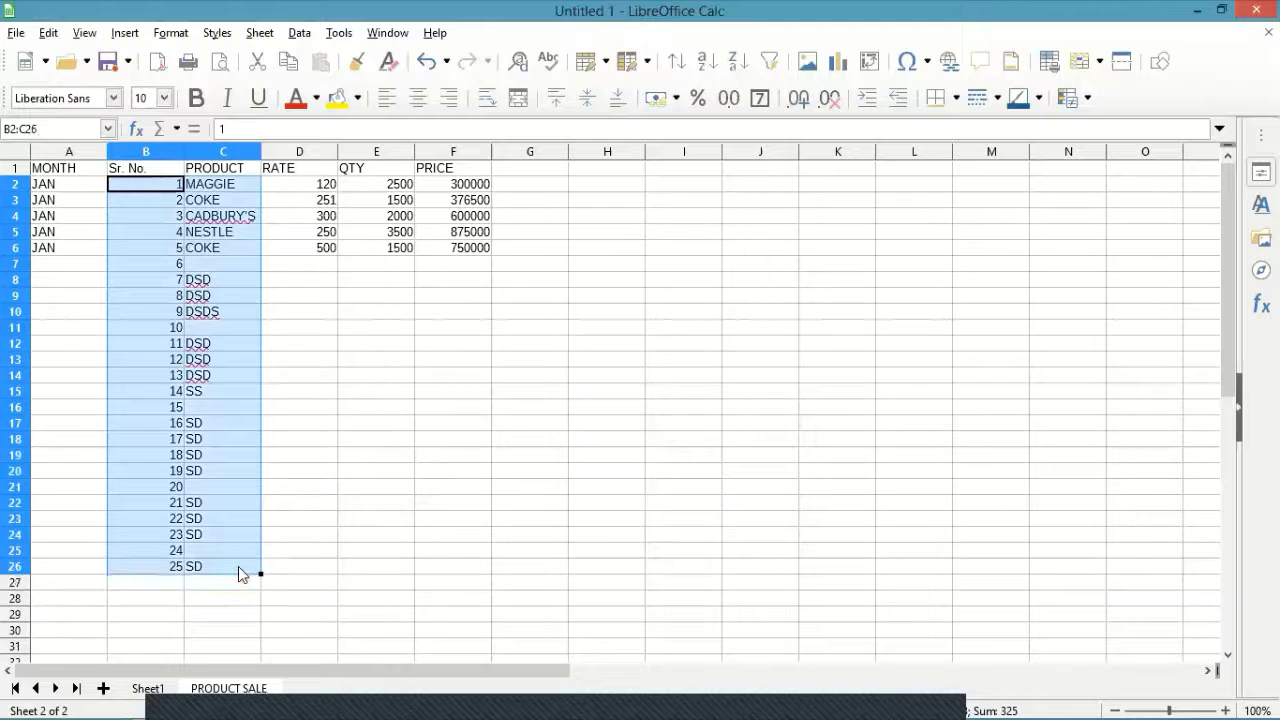
pyautogui.hotkey('ctrl', 'c')
pyautogui.scroll(-4, 153, 440)
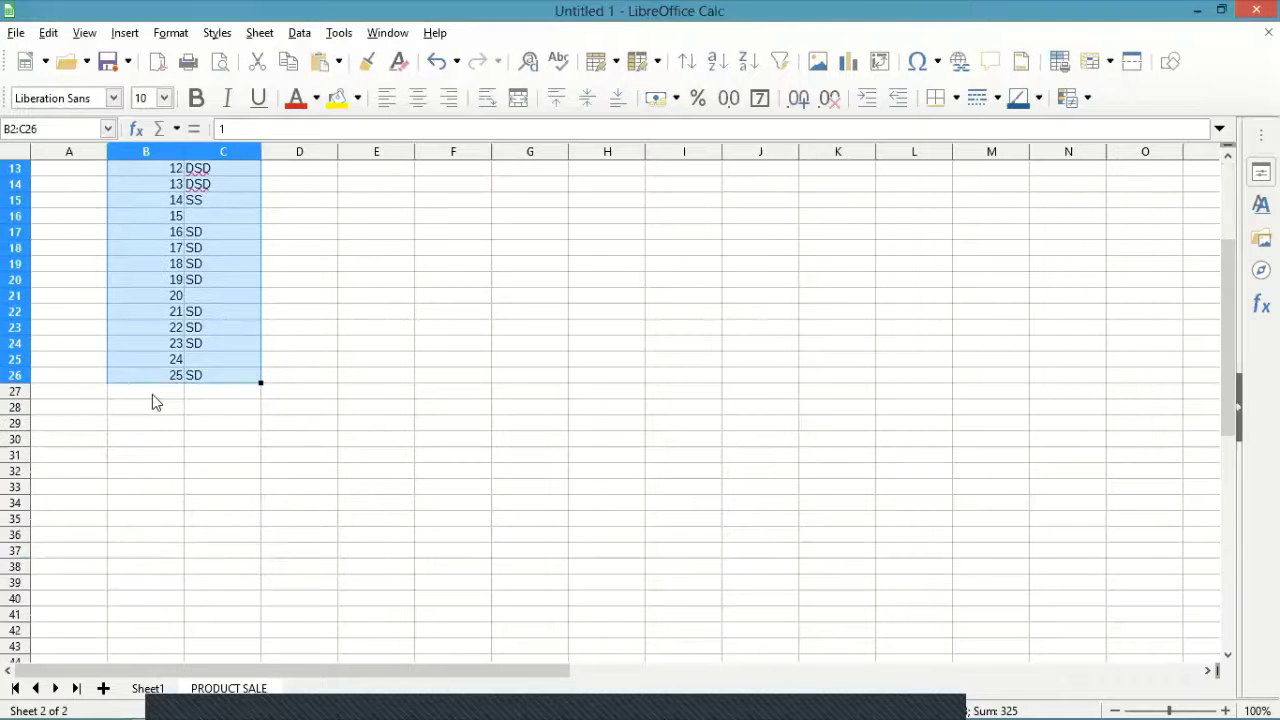
pyautogui.click(152, 395)
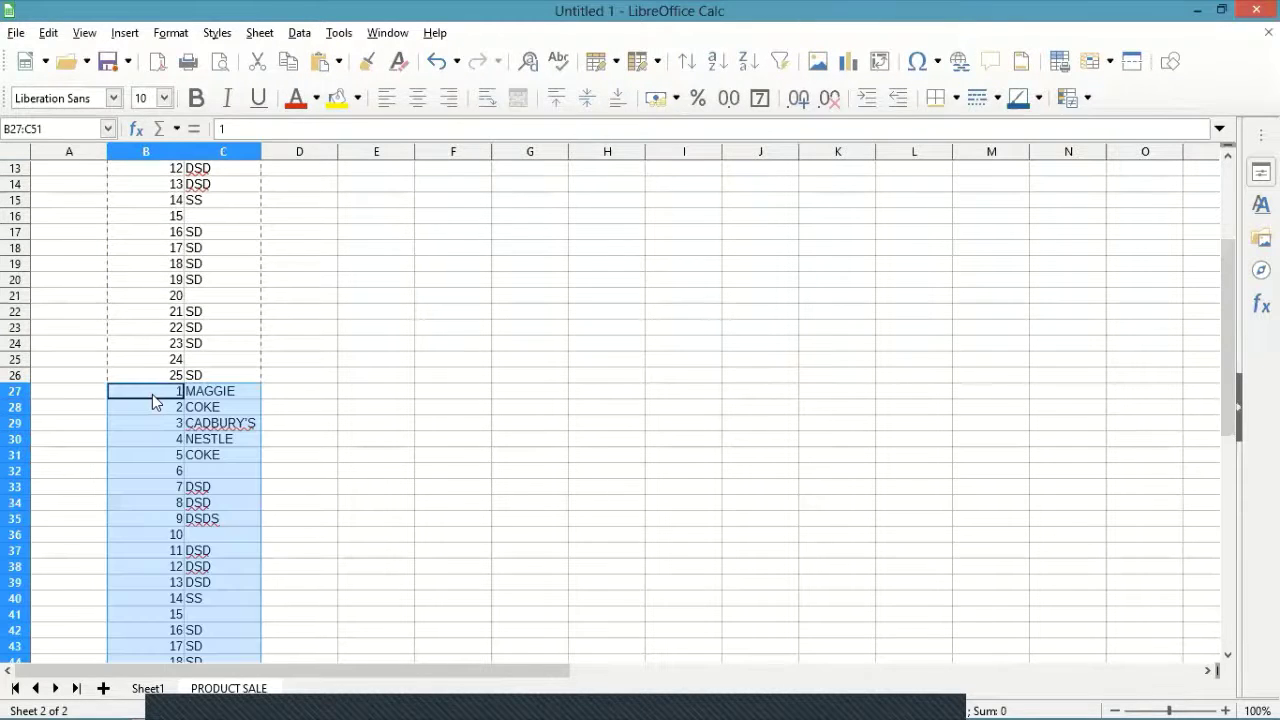
pyautogui.hotkey('ctrl', 'v')
# - Paste the copied serial number and product block two more times, starting at B52 and at B77
pyautogui.scroll(-8, 152, 400)
pyautogui.click(147, 411)
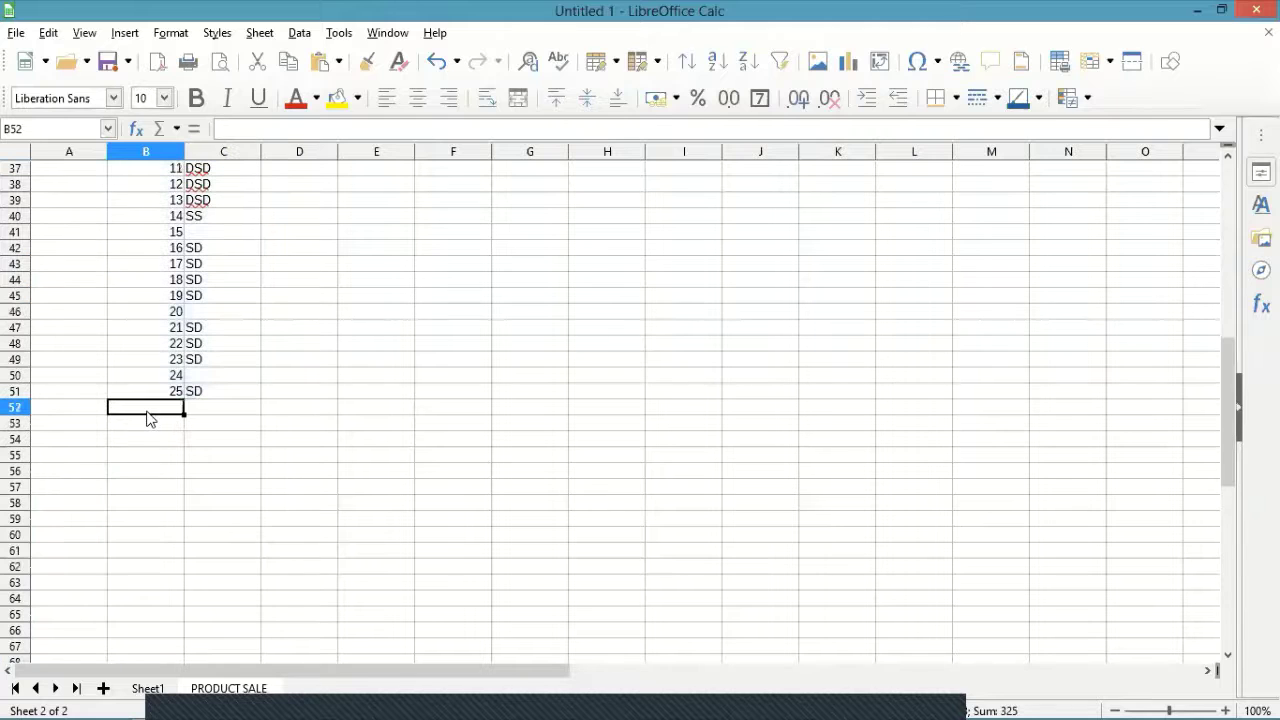
pyautogui.hotkey('ctrl', 'v')
pyautogui.scroll(-7, 146, 450)
pyautogui.click(145, 472)
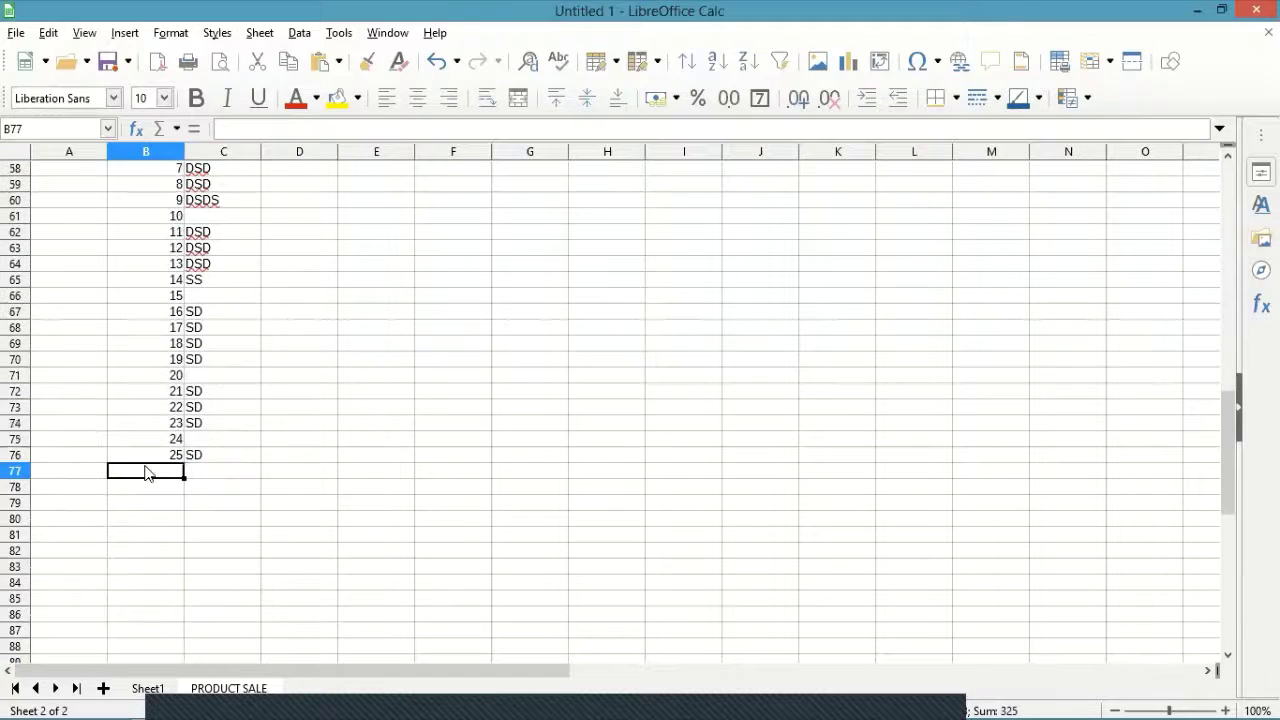
pyautogui.hotkey('ctrl', 'v')
pyautogui.scroll(17, 145, 472)
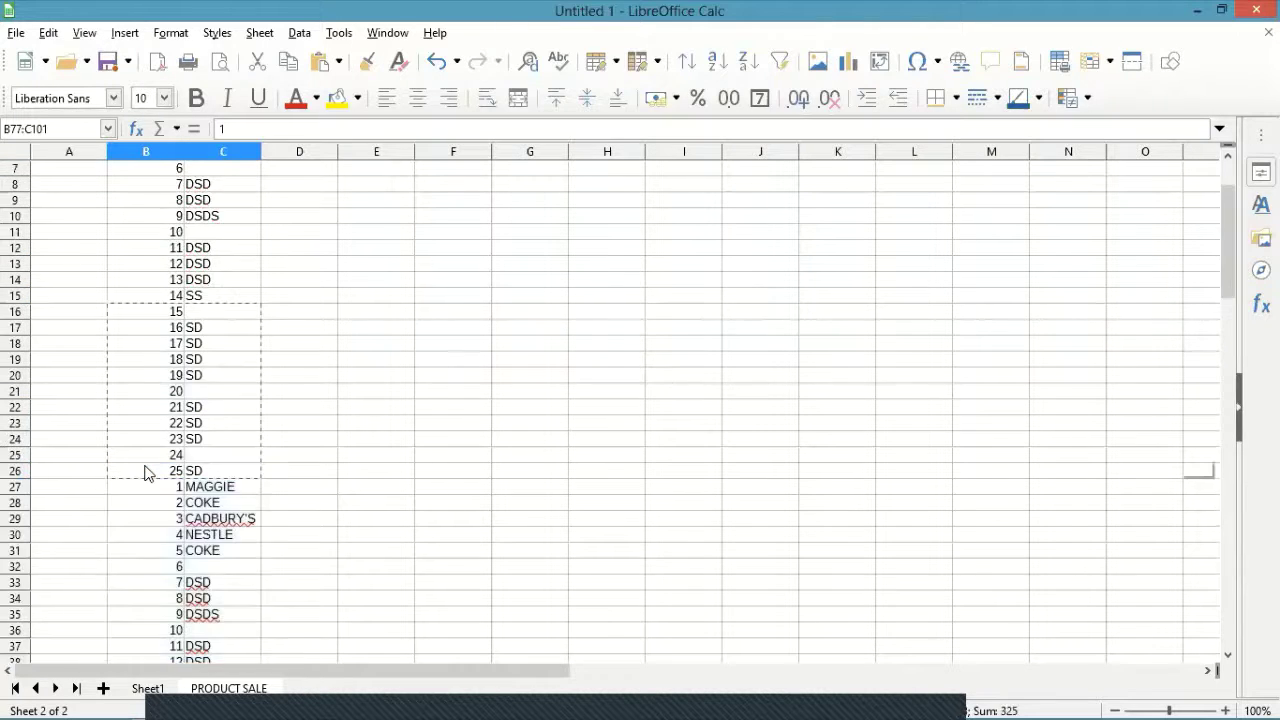
pyautogui.scroll(2, 145, 472)
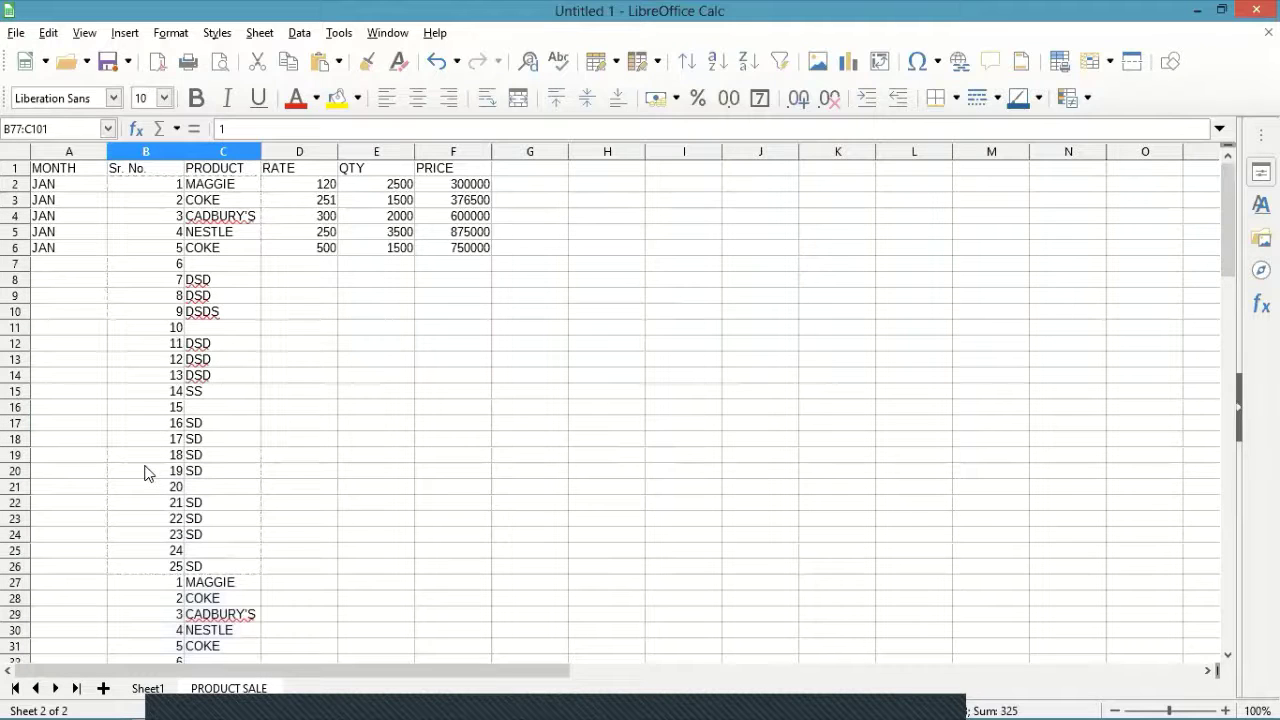
# - Fill the month JAN down from A6 through A26
pyautogui.click(94, 266)
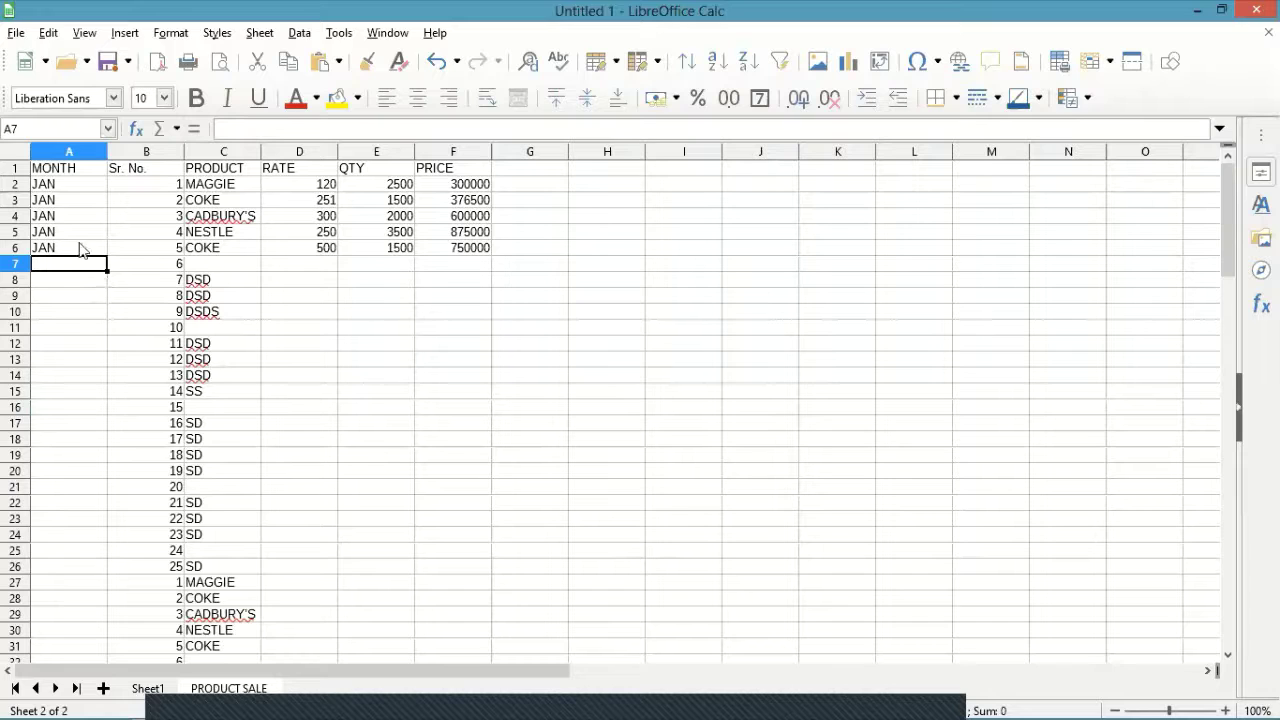
pyautogui.click(100, 252)
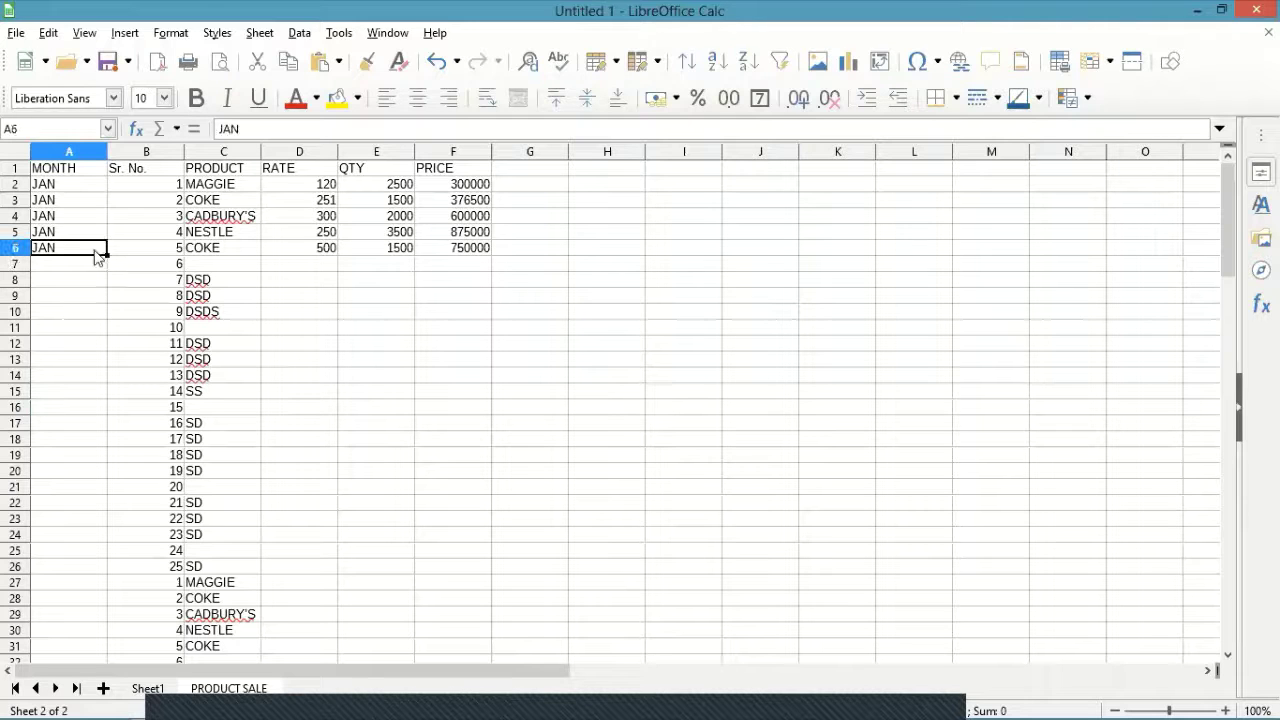
pyautogui.moveTo(89, 254); pyautogui.dragTo(103, 573)
pyautogui.hotkey('ctrl', 'd')
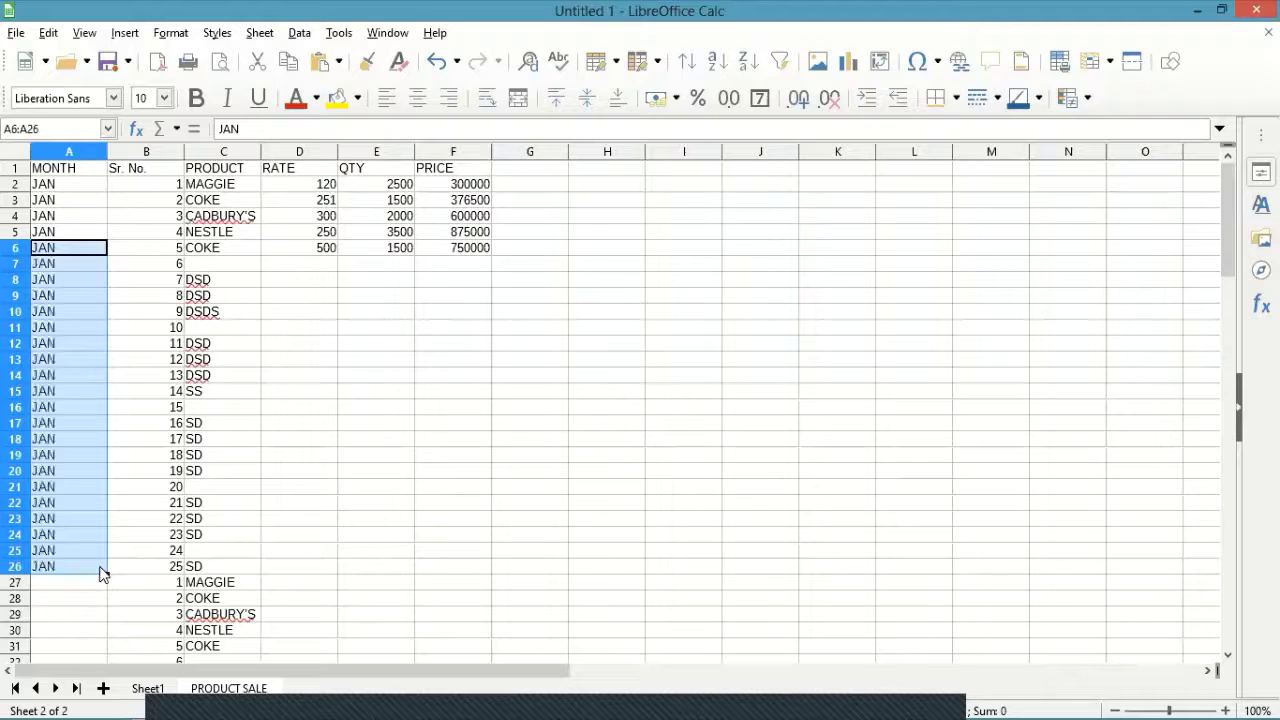
# - Enter FEB as the month in A27, beside the second block's first row
pyautogui.scroll(-4, 80, 400)
pyautogui.click(80, 395)
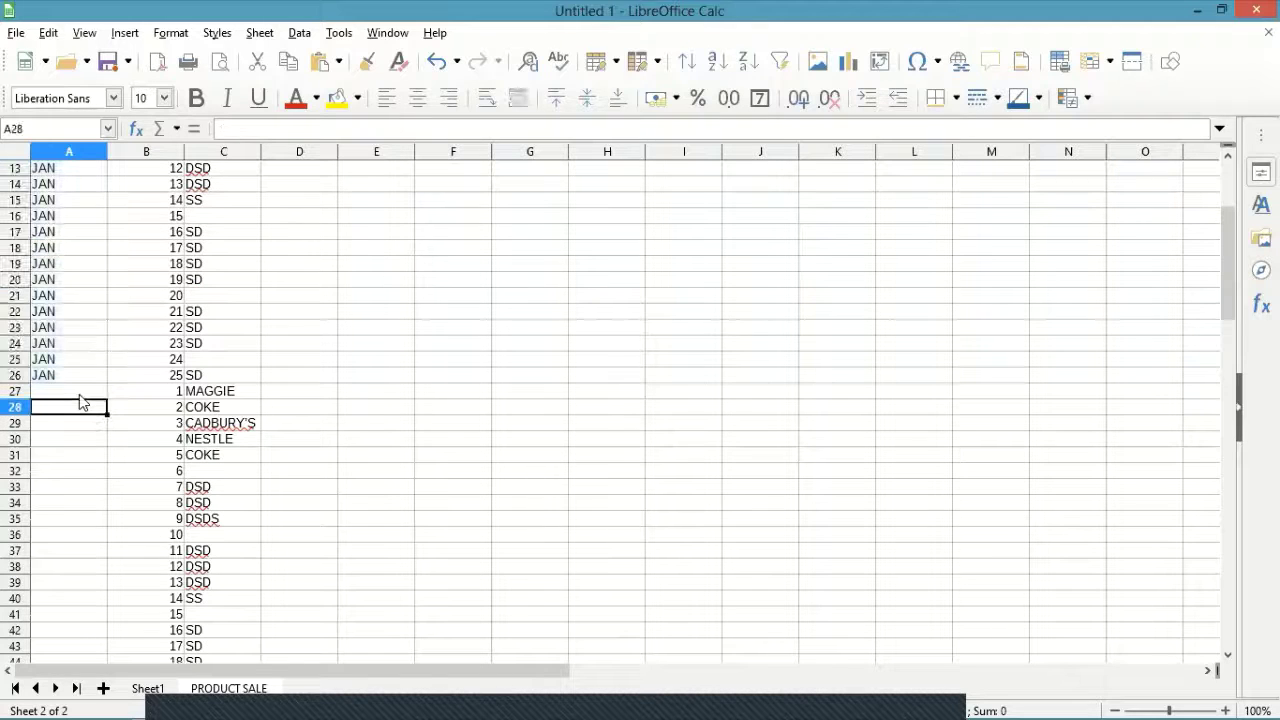
pyautogui.write('FEB')
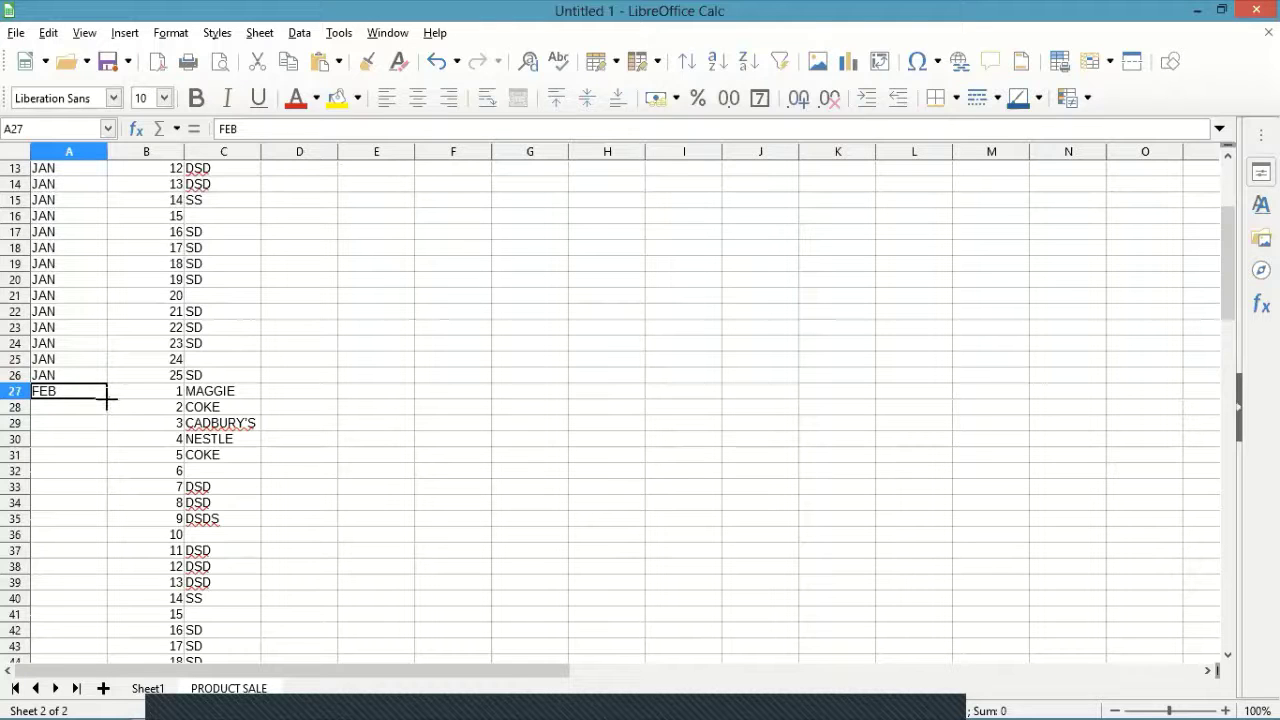
# - Try to extend FEB from A27 through A51 with AutoFill, and undo that fill
pyautogui.moveTo(106, 398); pyautogui.dragTo(114, 586)
pyautogui.scroll(1, 43, 408)
pyautogui.scroll(1, 43, 408)
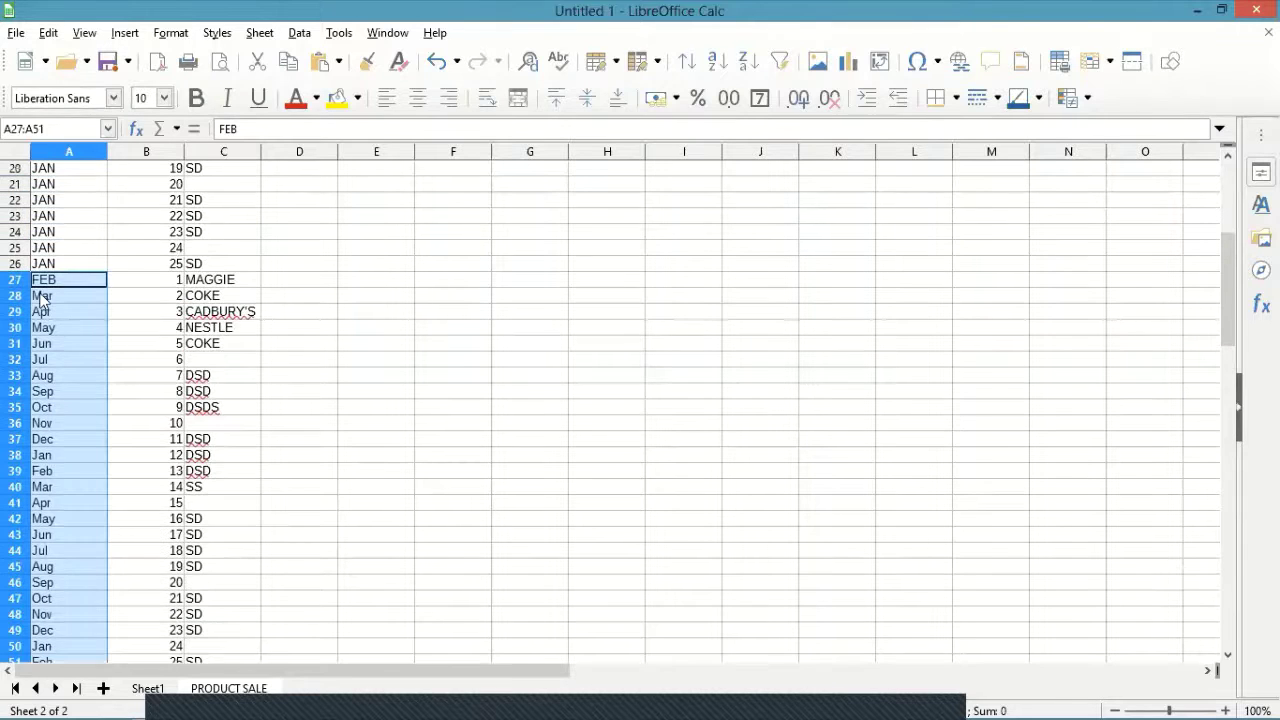
pyautogui.click(57, 284)
pyautogui.hotkey('ctrl', 'z')
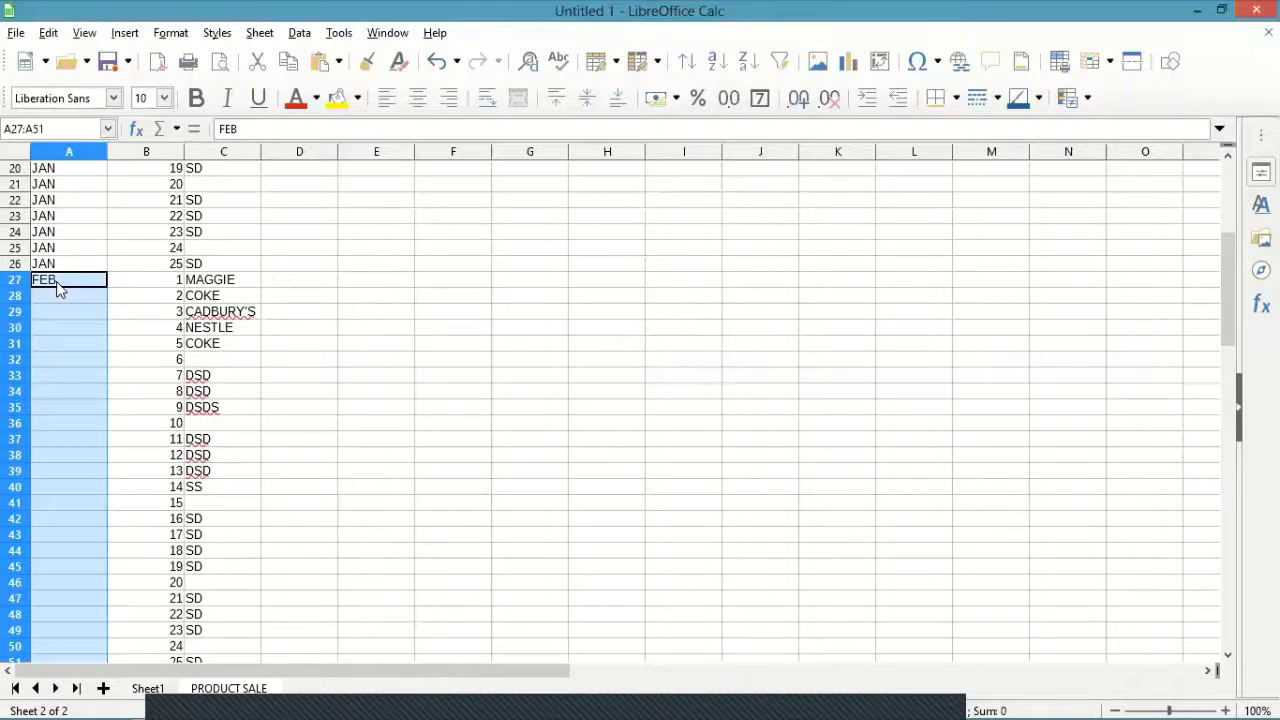
# - Fill the same month FEB down through A27:A51 as an identical copy
pyautogui.hotkey('ctrl', 'd')
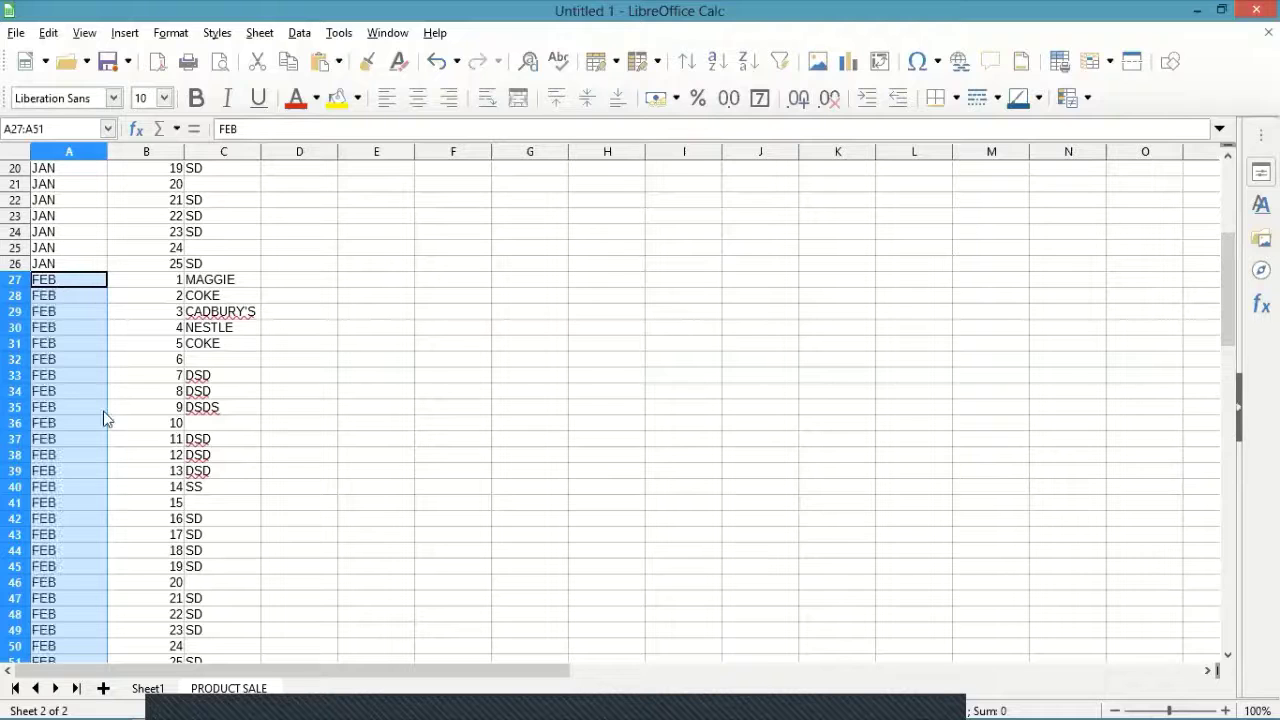
pyautogui.scroll(-5, 106, 420)
pyautogui.scroll(12, 114, 423)
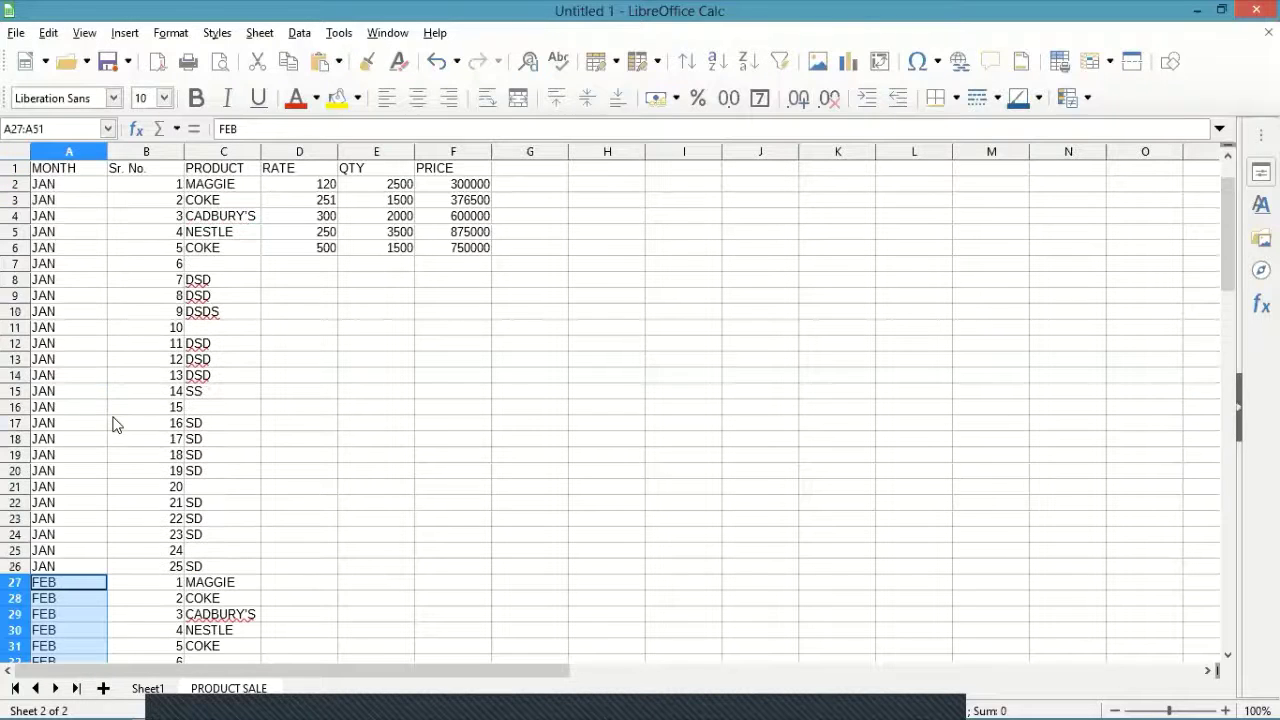
# - Extend the price formula from F6 down column F to row 120
pyautogui.click(363, 263)
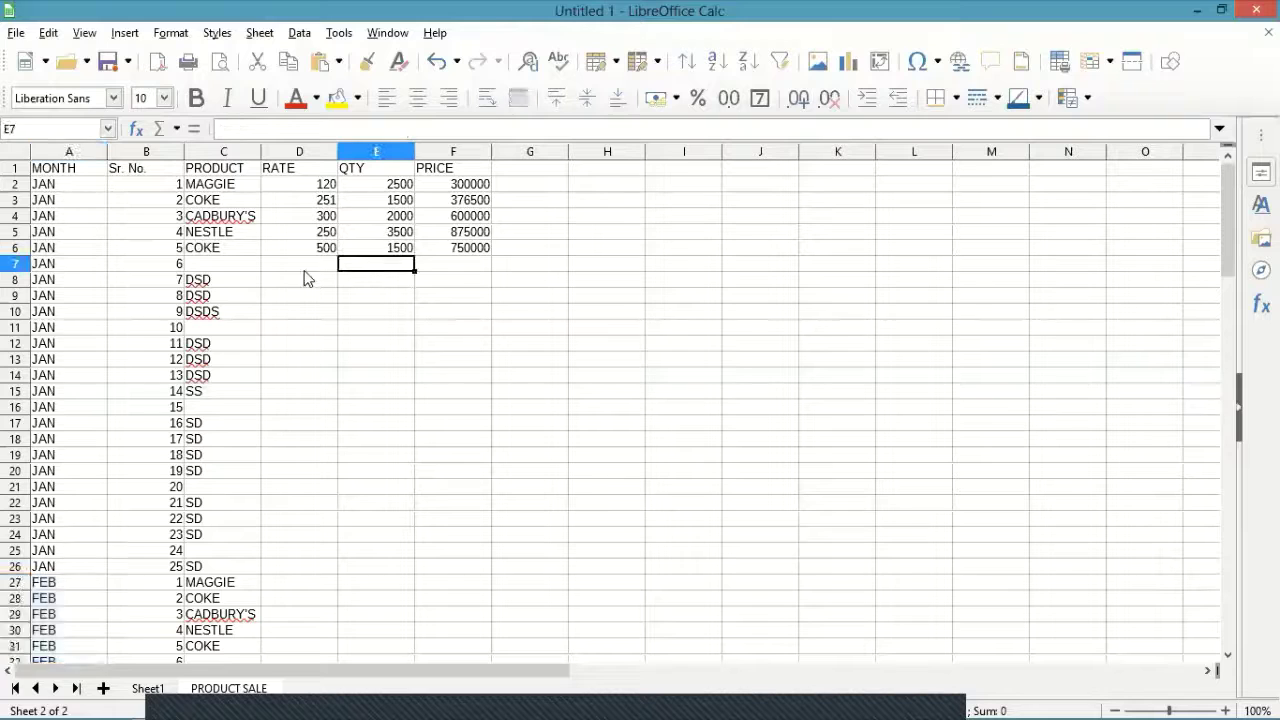
pyautogui.click(489, 254)
pyautogui.moveTo(491, 256); pyautogui.dragTo(459, 508)
pyautogui.scroll(14, 459, 508)
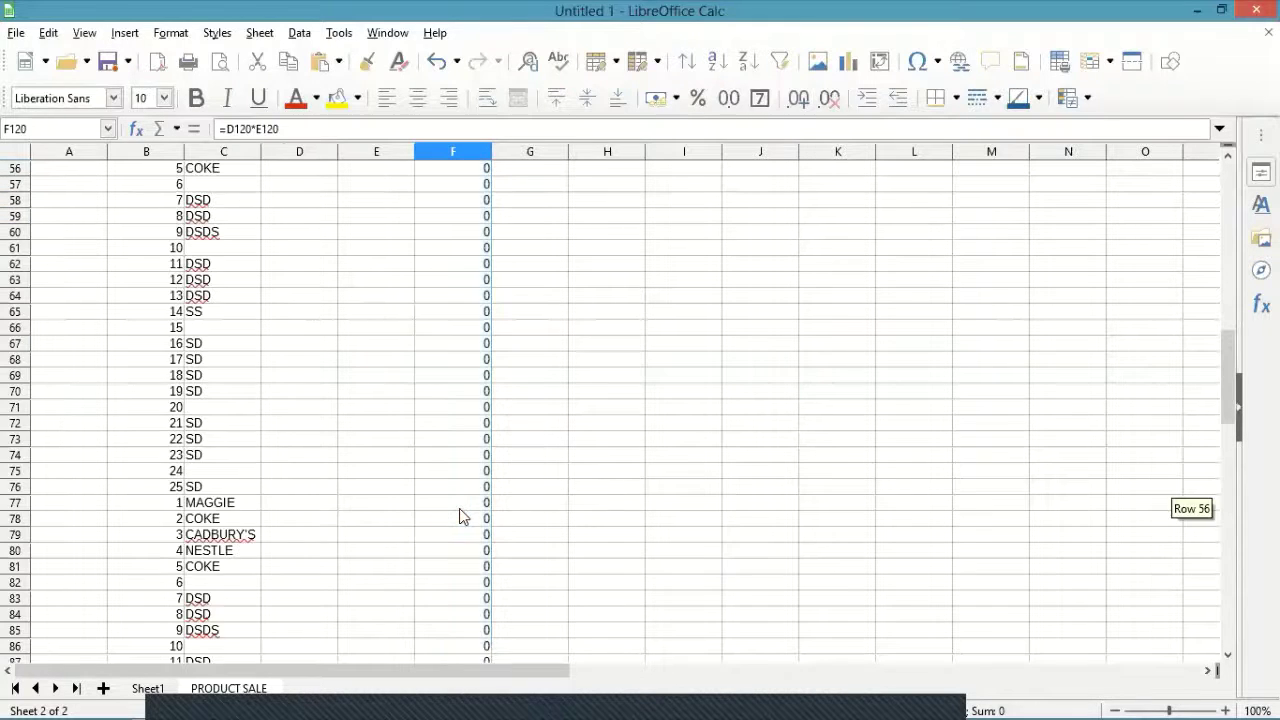
pyautogui.scroll(18, 459, 508)
# - Enter rate 500 and quantity 200 for serial number 6 in row 7
pyautogui.click(327, 246)
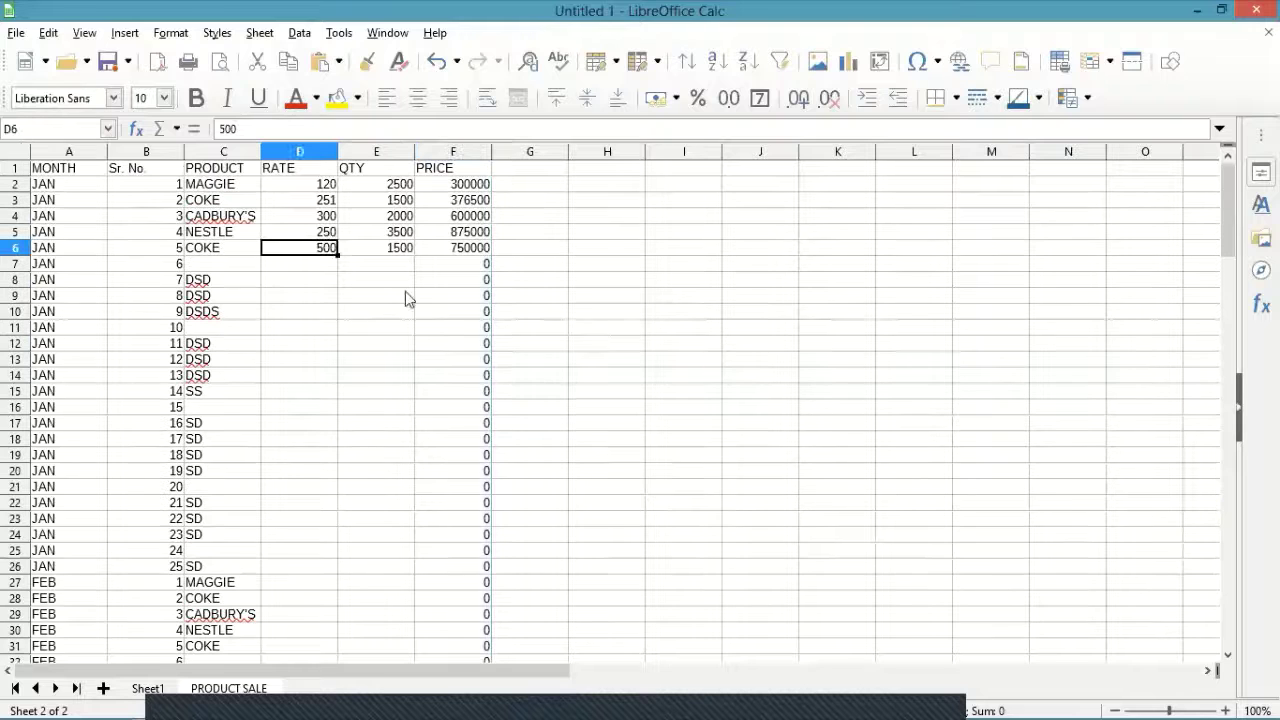
pyautogui.press('Down')
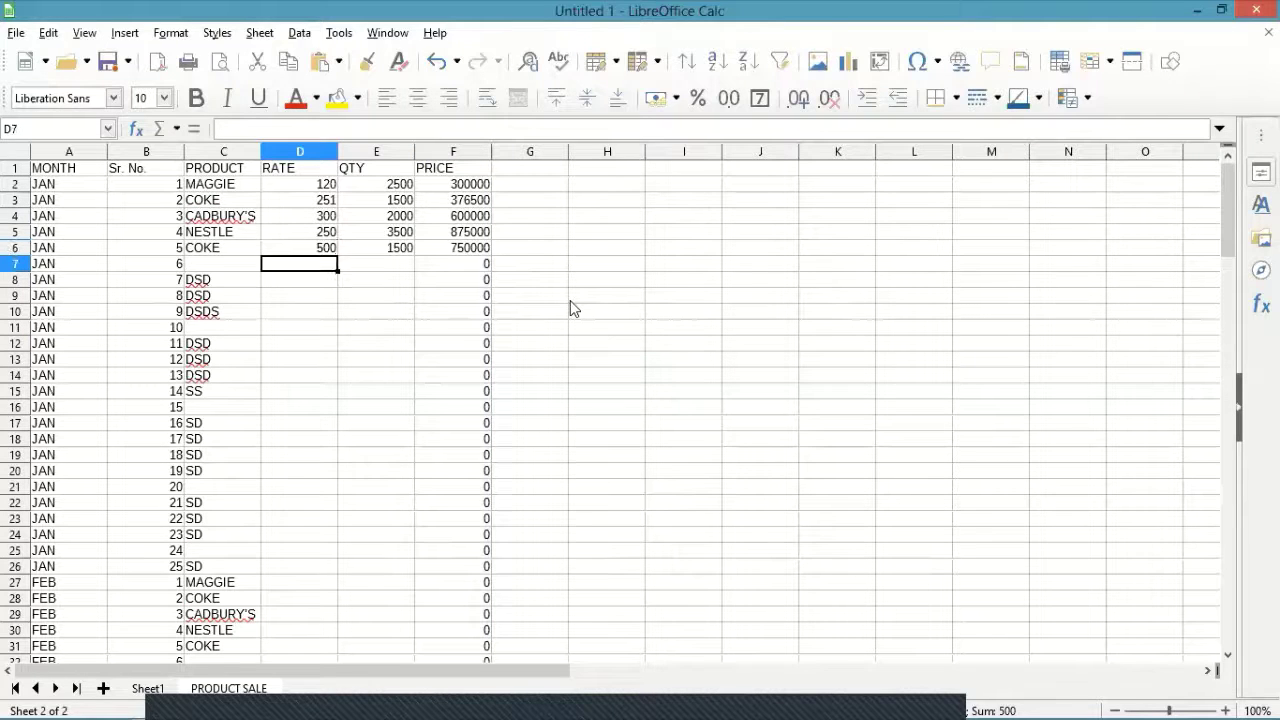
pyautogui.write('500')
pyautogui.press('Return')
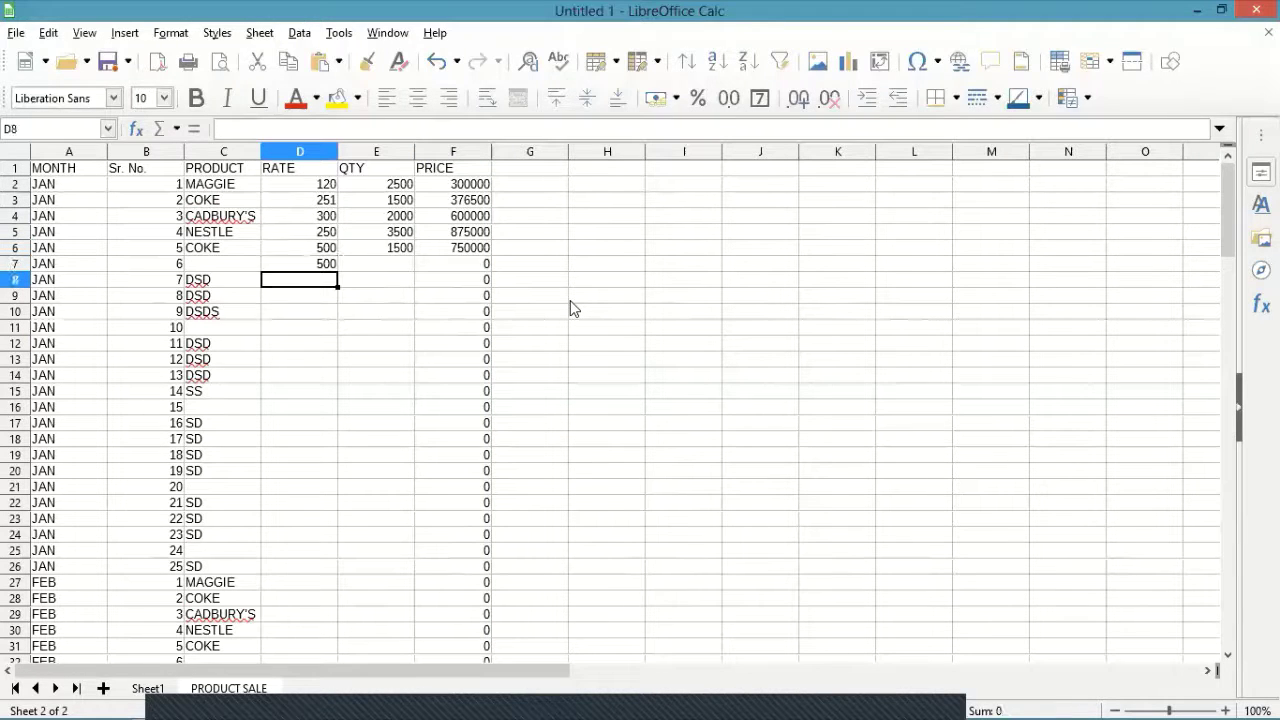
pyautogui.press('Right')
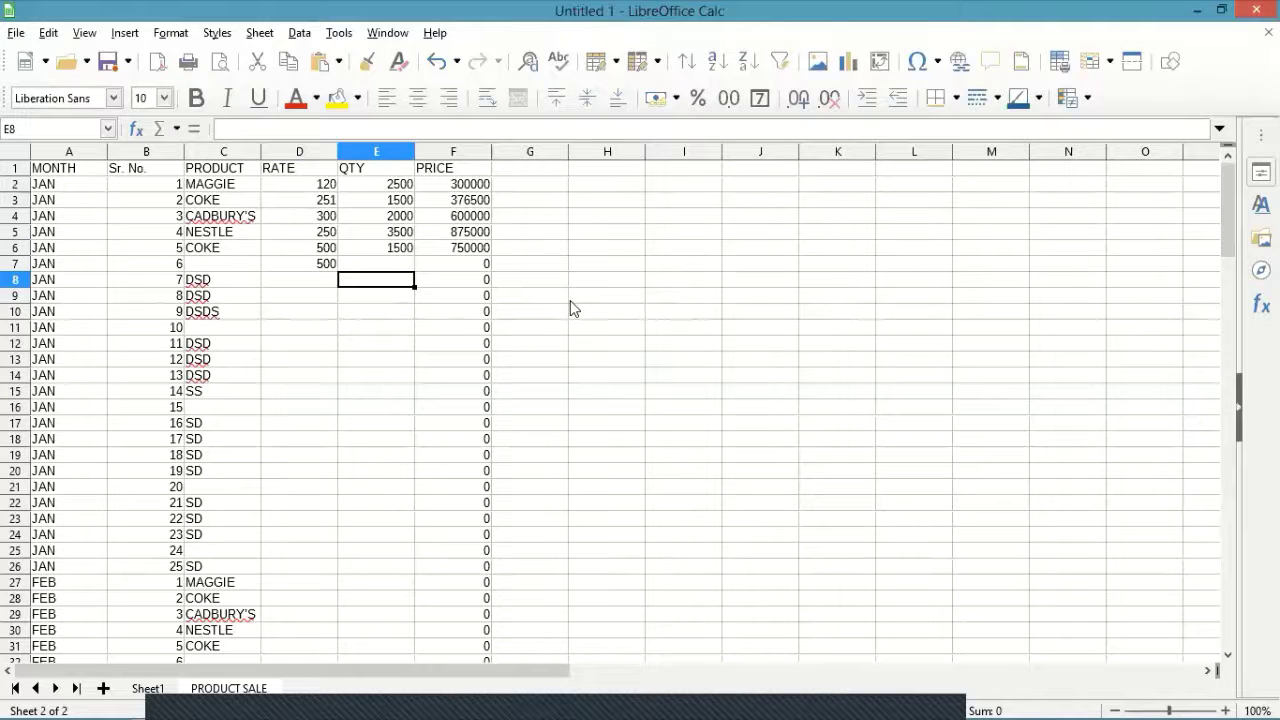
pyautogui.press('Up')
pyautogui.write('200')
pyautogui.press('Return')
# - Enter rate 120 and quantity 200 in row 8, and rate 250 and quantity 350 in row 9
pyautogui.press('Left')
pyautogui.write('120')
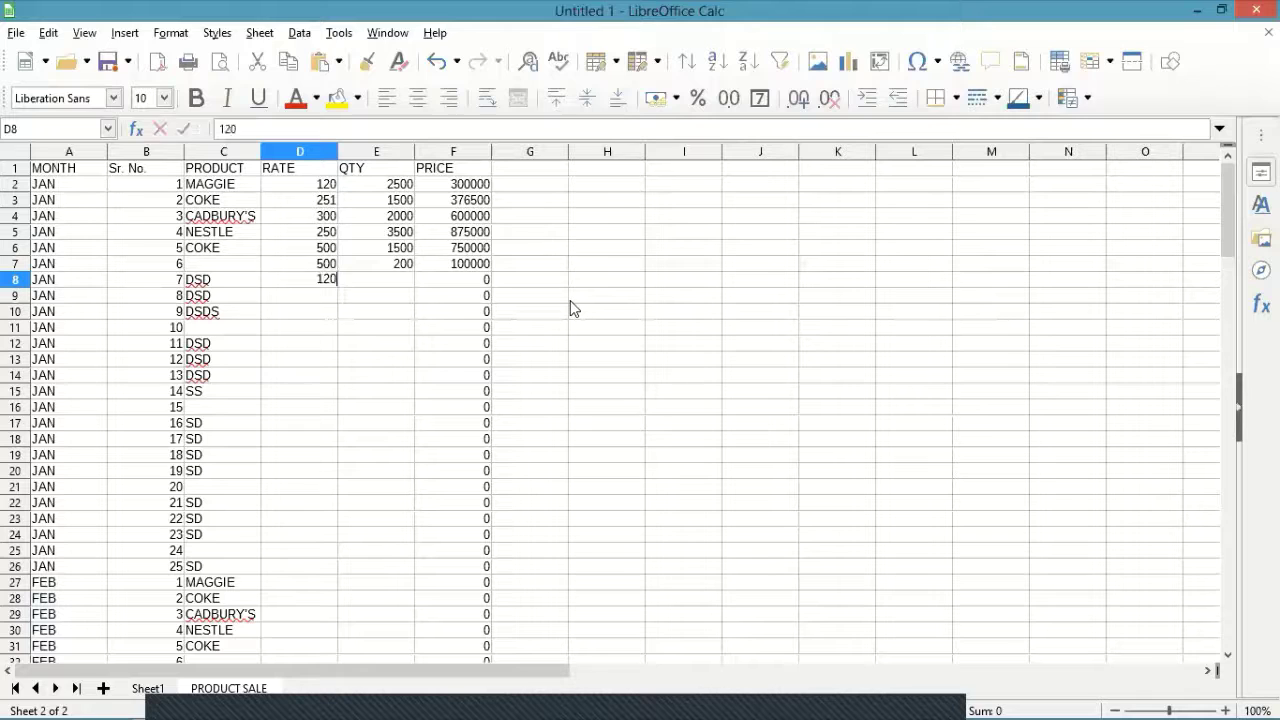
pyautogui.press('Right')
pyautogui.write('200')
pyautogui.press('Return')
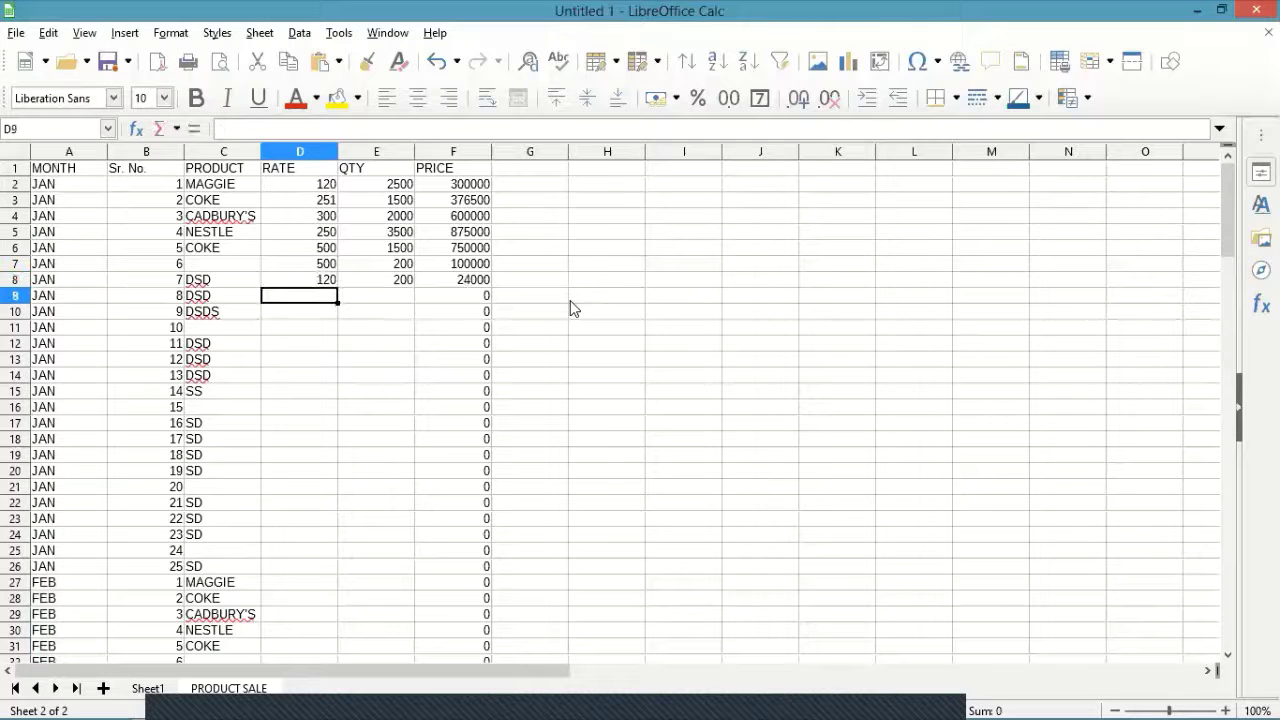
pyautogui.write('250')
pyautogui.press('Right')
pyautogui.write('350')
pyautogui.press('Return')
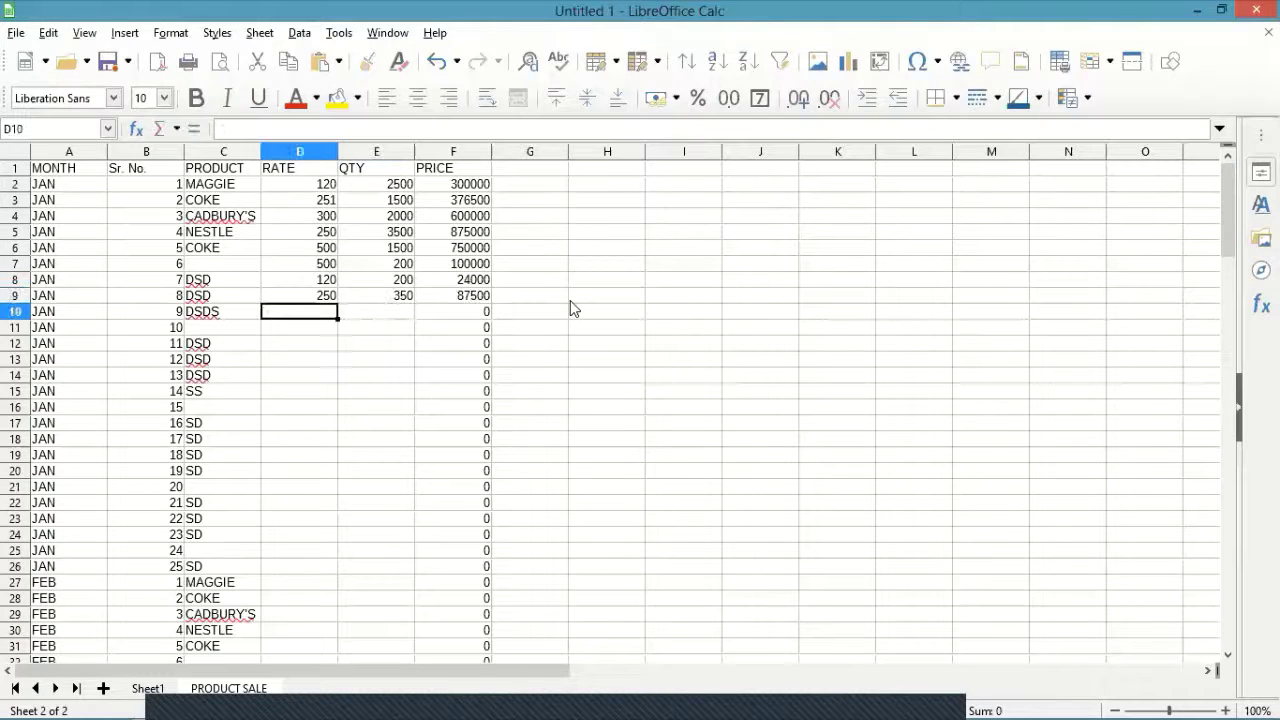
# - Enter rate 100 and quantity 200 for product DSDS in row 10
pyautogui.write('100')
pyautogui.press('Right')
pyautogui.write('200')
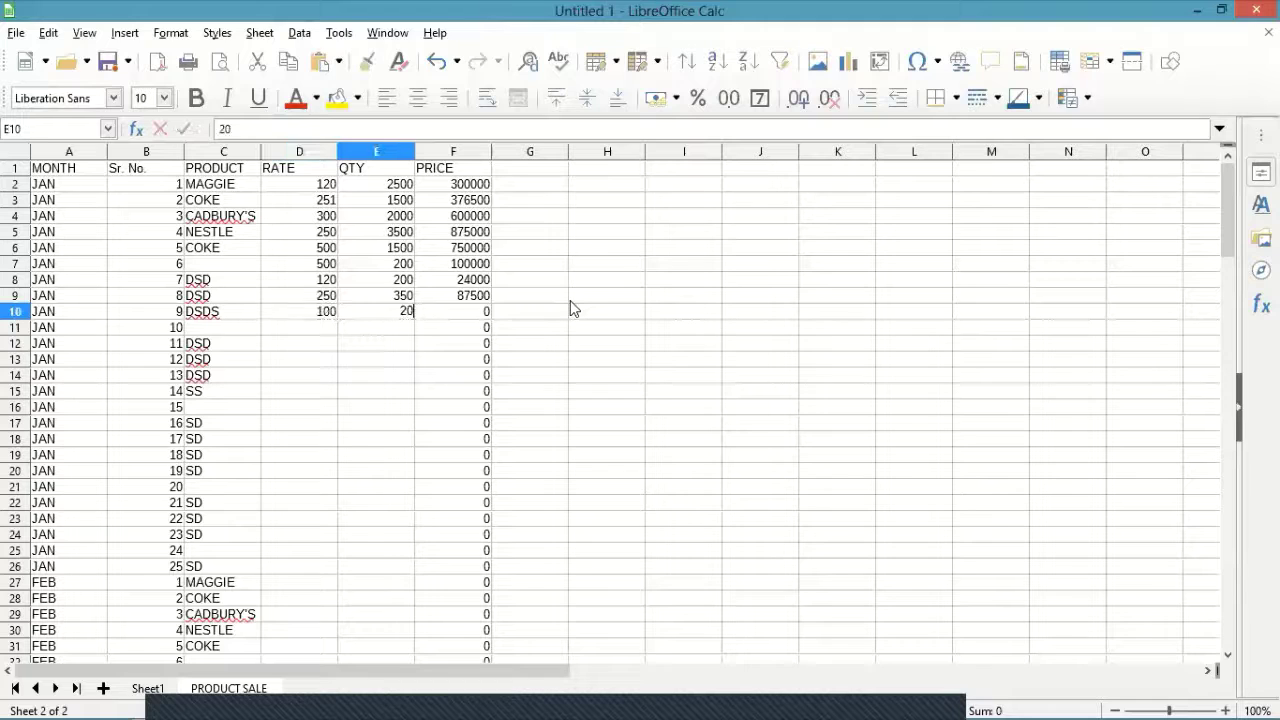
pyautogui.press('Return')
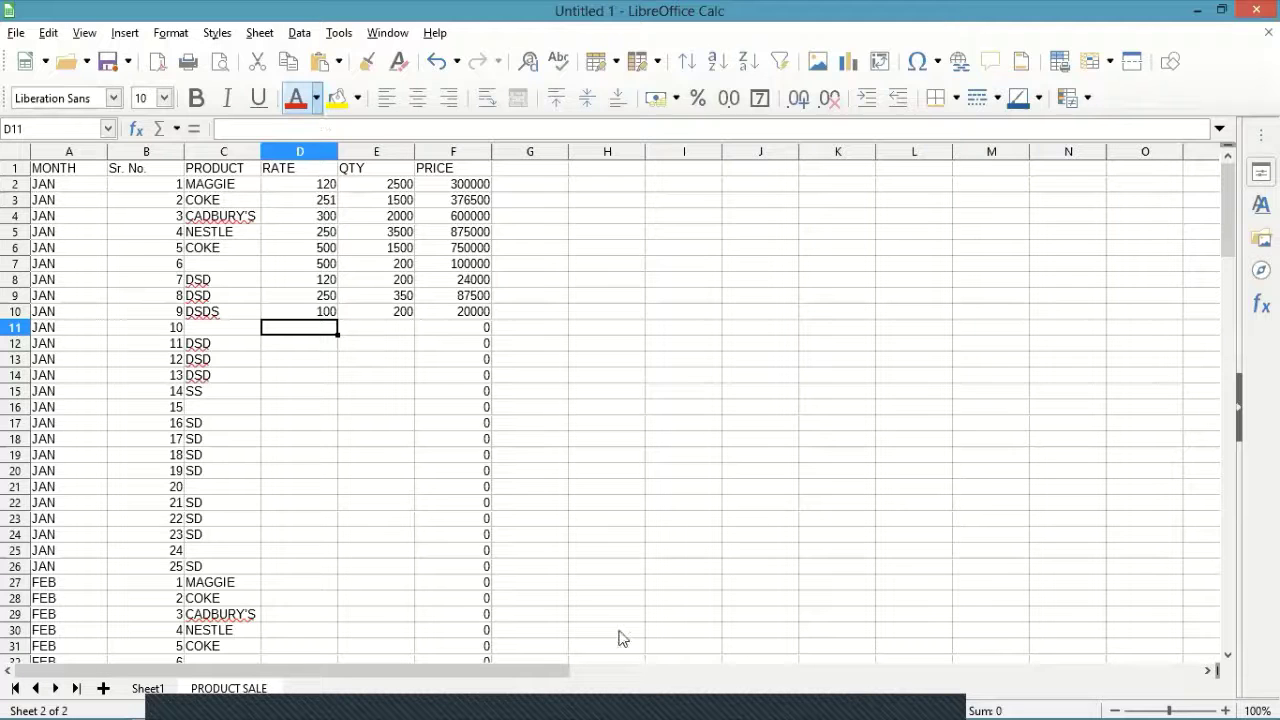
pyautogui.click(759, 584)
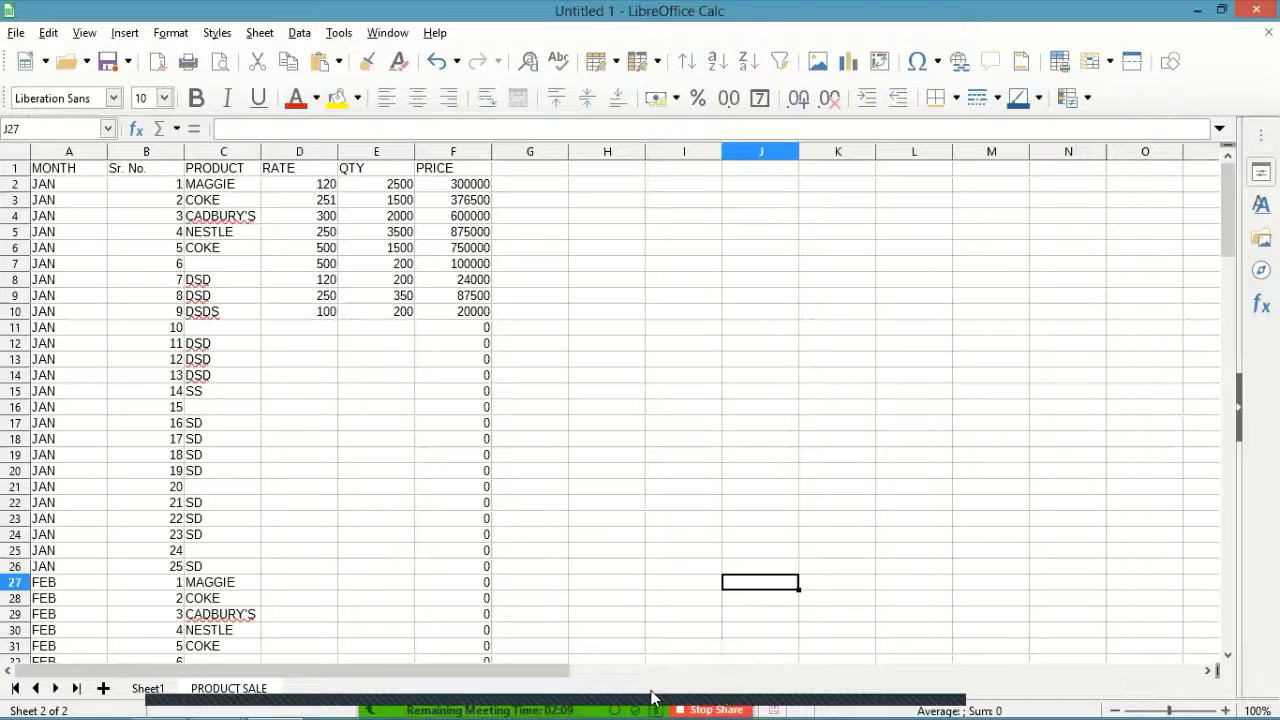